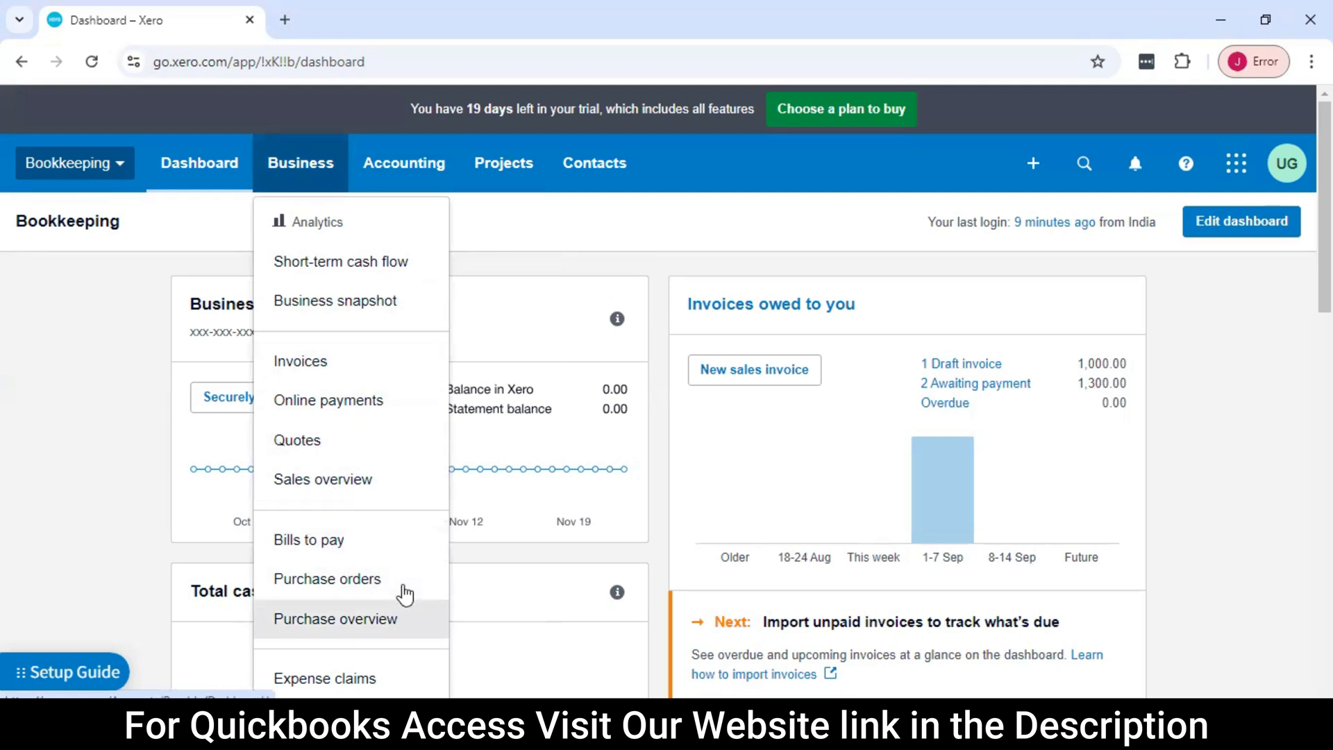
{"action": "left_click", "coordinate": [213, 341]}
{"action": "scroll", "coordinate": [427, 332], "scroll_direction": "down", "scroll_amount": 3}
{"action": "scroll", "coordinate": [427, 332], "scroll_direction": "up", "scroll_amount": 3}
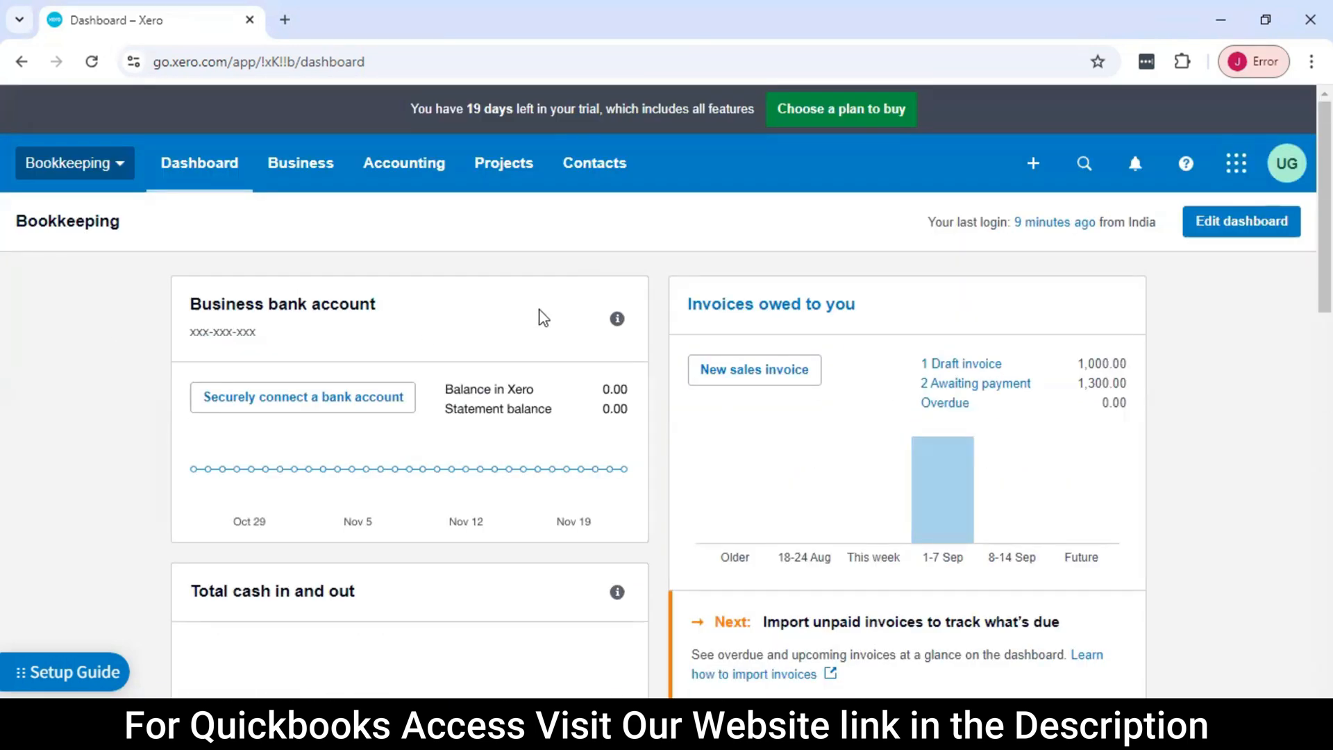
Open the short-term cash flow projection and examine invoices owed, bills to pay, projected end balance and the balance chart
{"action": "left_click", "coordinate": [294, 172]}
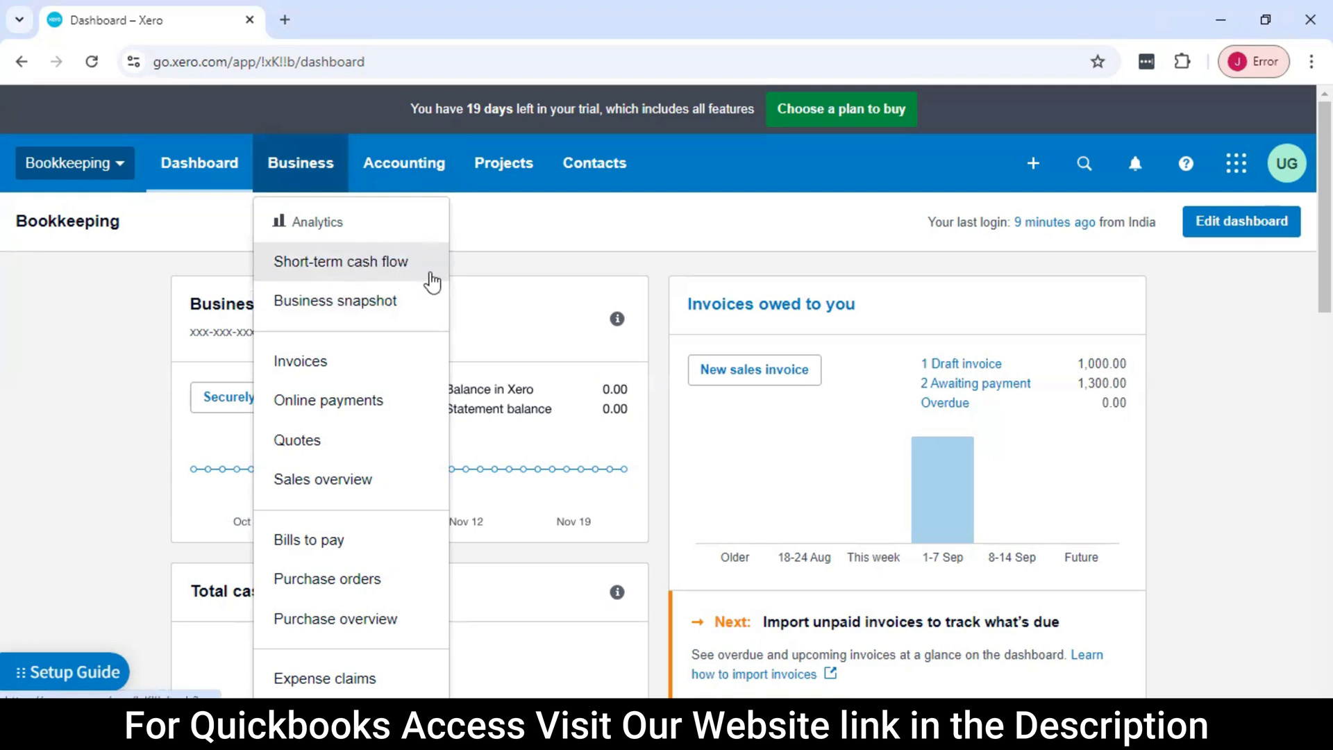
{"action": "left_click", "coordinate": [373, 271]}
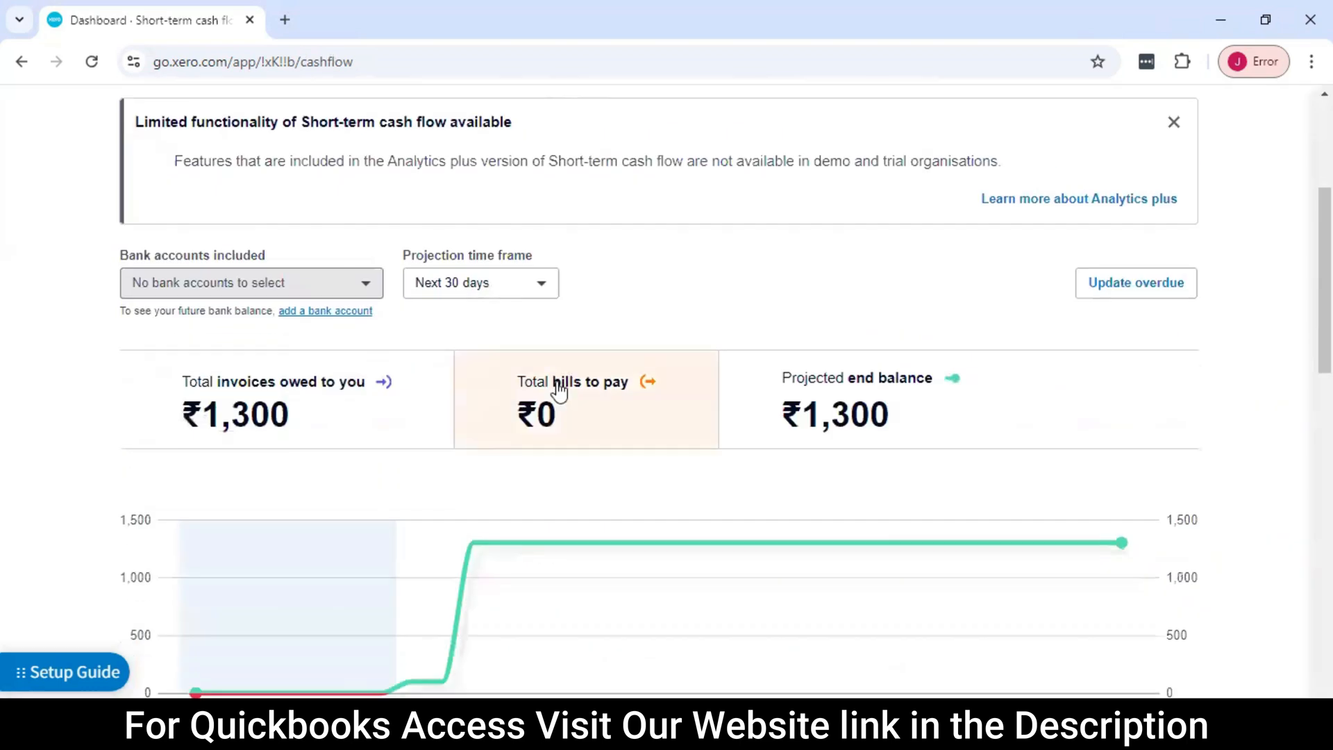
{"action": "scroll", "coordinate": [455, 377], "scroll_direction": "up", "scroll_amount": 2}
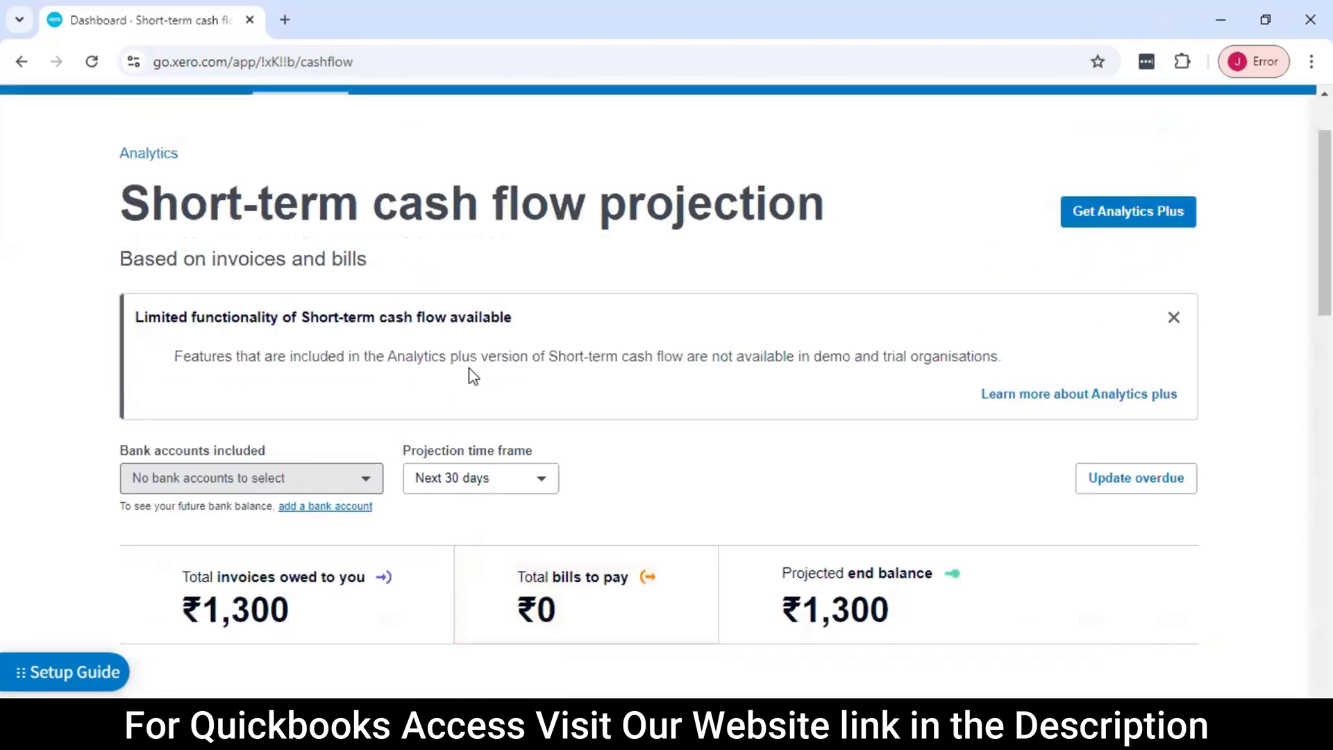
{"action": "scroll", "coordinate": [500, 361], "scroll_direction": "down", "scroll_amount": 3}
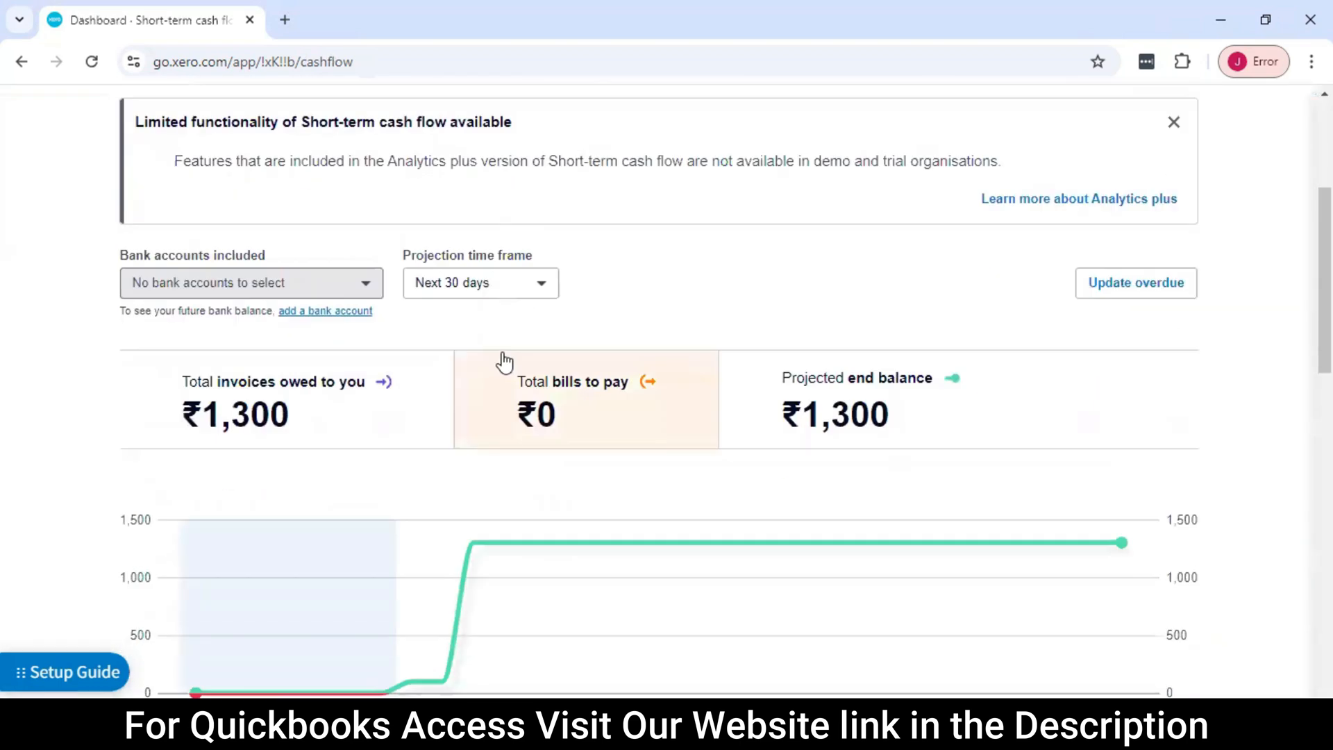
{"action": "scroll", "coordinate": [424, 364], "scroll_direction": "down", "scroll_amount": 1}
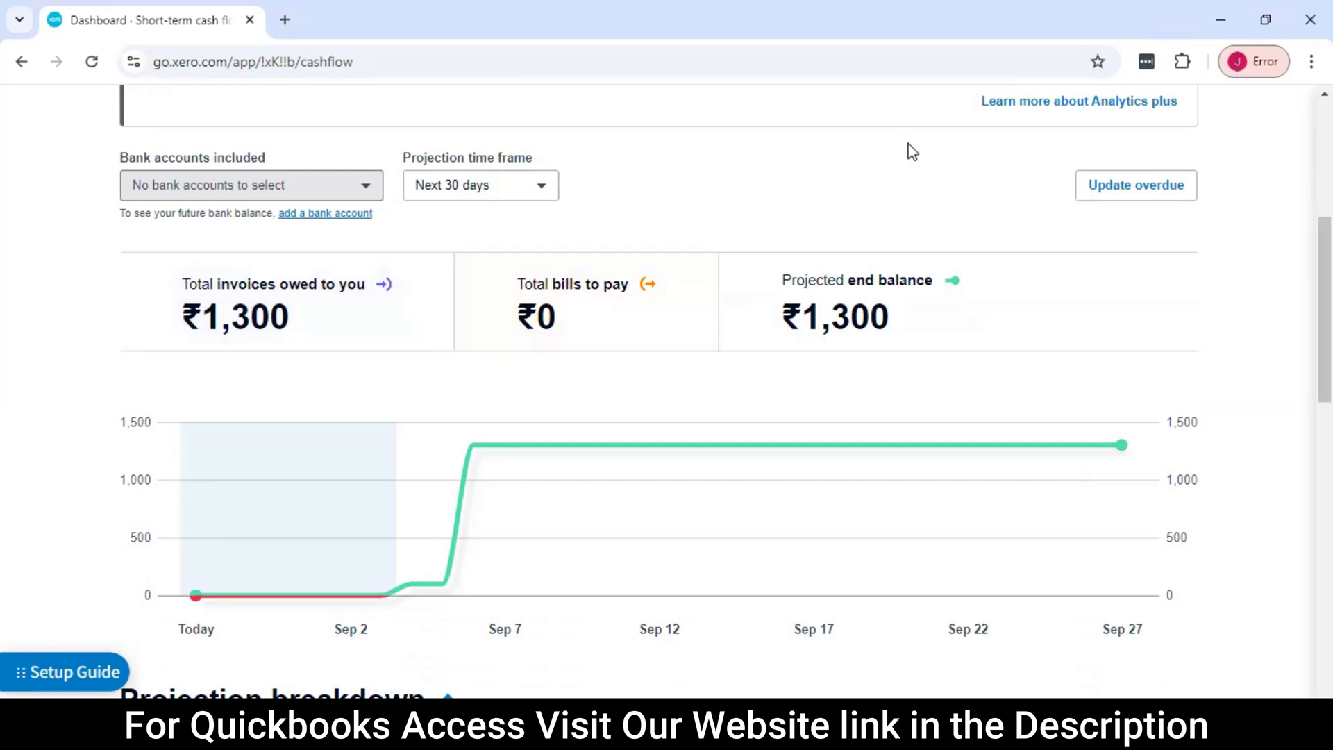
{"action": "scroll", "coordinate": [729, 333], "scroll_direction": "up", "scroll_amount": 2}
{"action": "scroll", "coordinate": [743, 333], "scroll_direction": "down", "scroll_amount": 2}
{"action": "scroll", "coordinate": [770, 321], "scroll_direction": "up", "scroll_amount": 2}
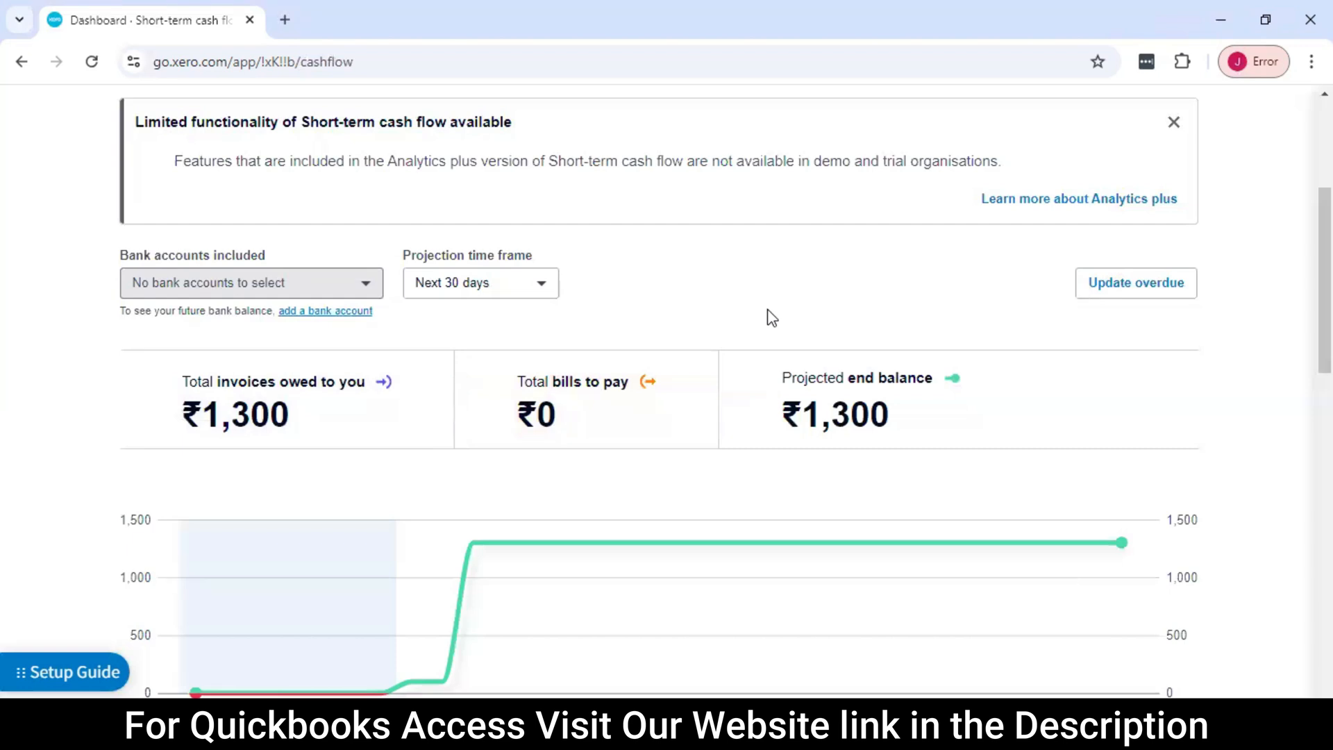
{"action": "scroll", "coordinate": [764, 357], "scroll_direction": "up", "scroll_amount": 3}
{"action": "scroll", "coordinate": [477, 378], "scroll_direction": "down", "scroll_amount": 2}
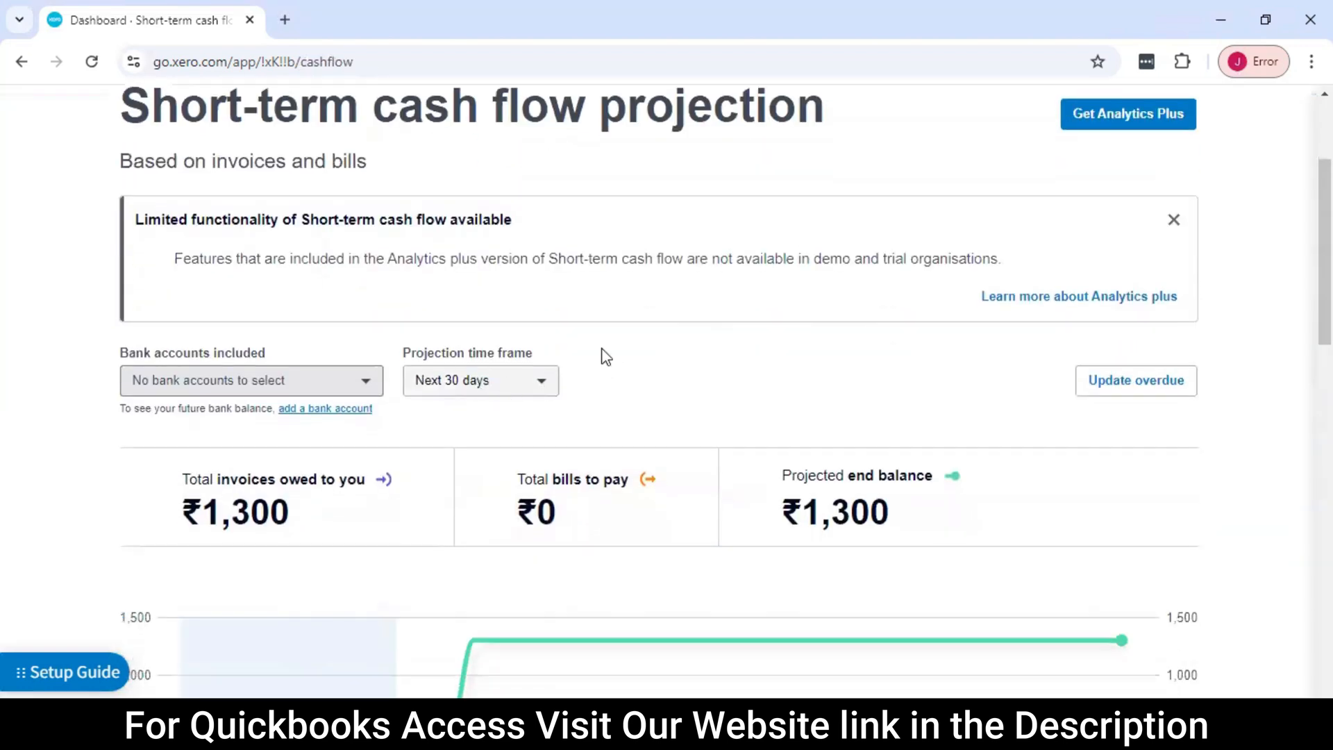
Set the cash flow projection's time frame to Next 7 days
{"action": "scroll", "coordinate": [570, 313], "scroll_direction": "down", "scroll_amount": 3}
{"action": "left_click", "coordinate": [521, 194]}
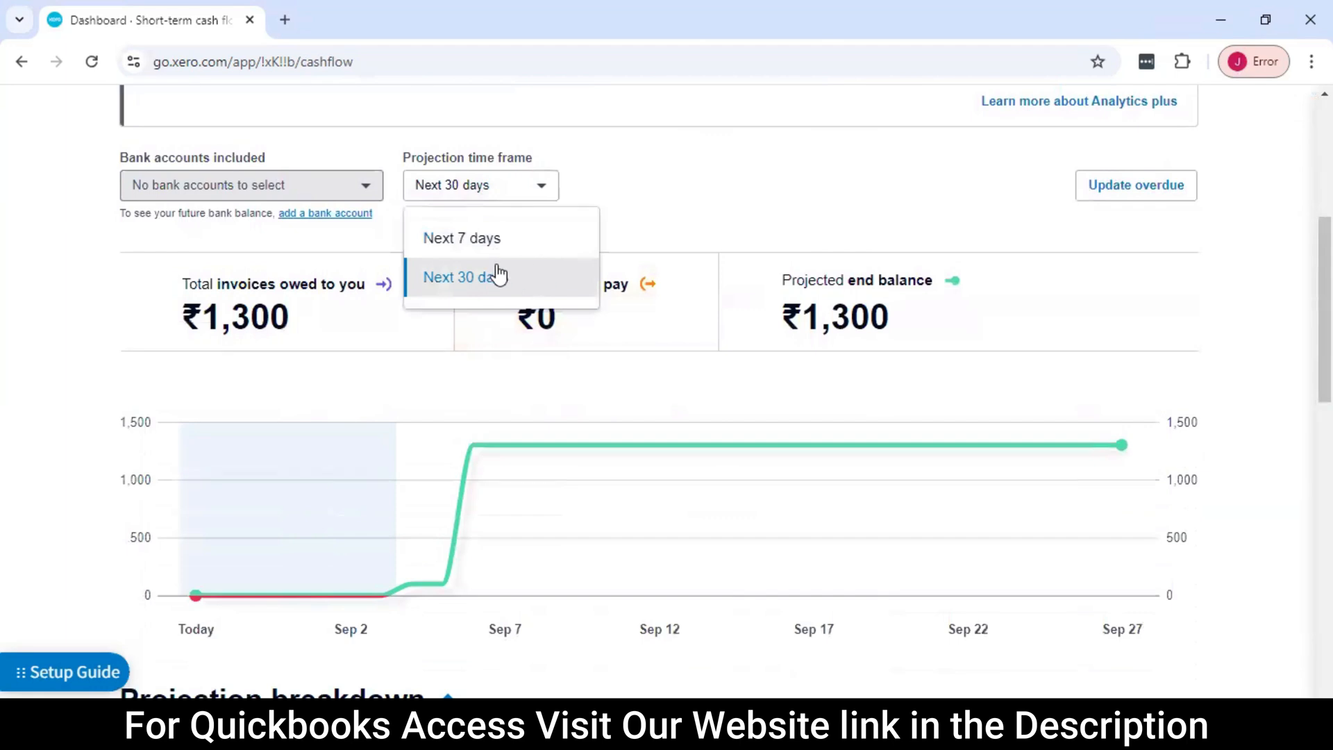
{"action": "left_click", "coordinate": [509, 250]}
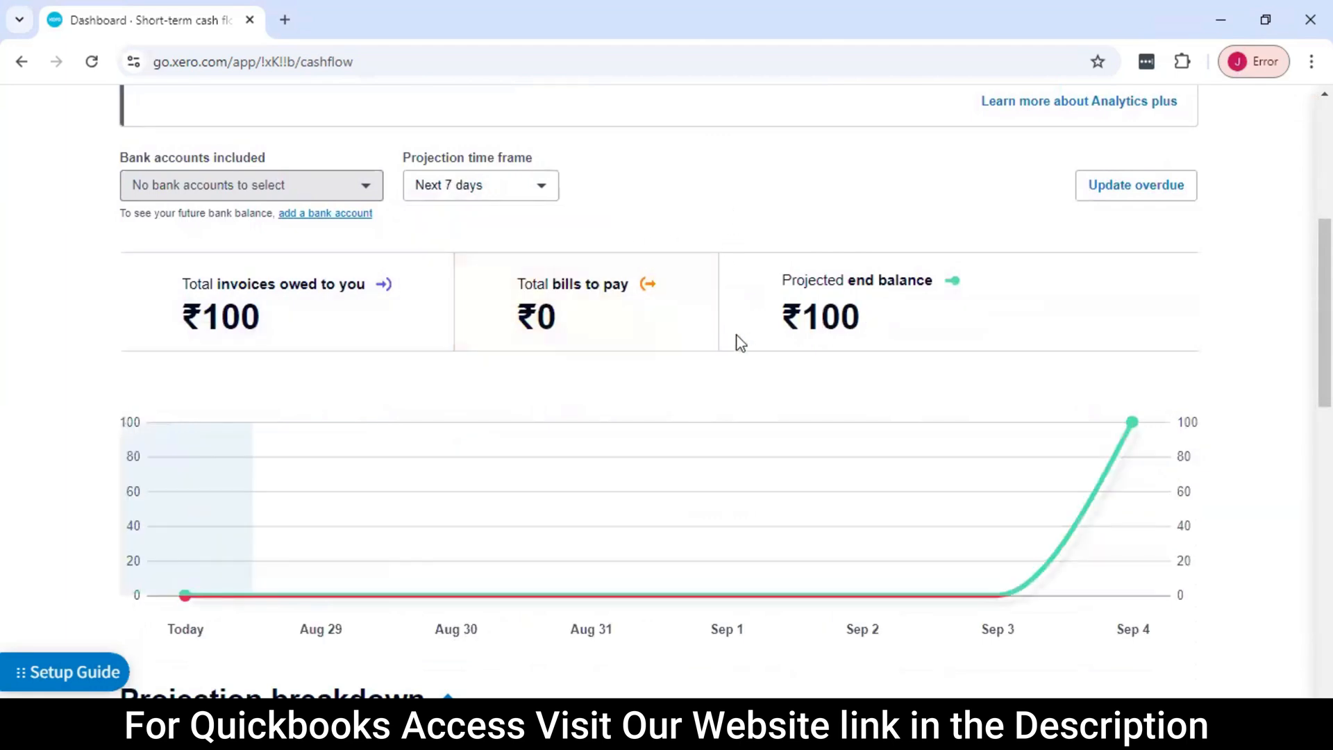
Examine the 7-day projection's balance chart, daily breakdown table and suggested actions
{"action": "scroll", "coordinate": [737, 340], "scroll_direction": "down", "scroll_amount": 2}
{"action": "scroll", "coordinate": [748, 343], "scroll_direction": "up", "scroll_amount": 1}
{"action": "scroll", "coordinate": [592, 328], "scroll_direction": "down", "scroll_amount": 5}
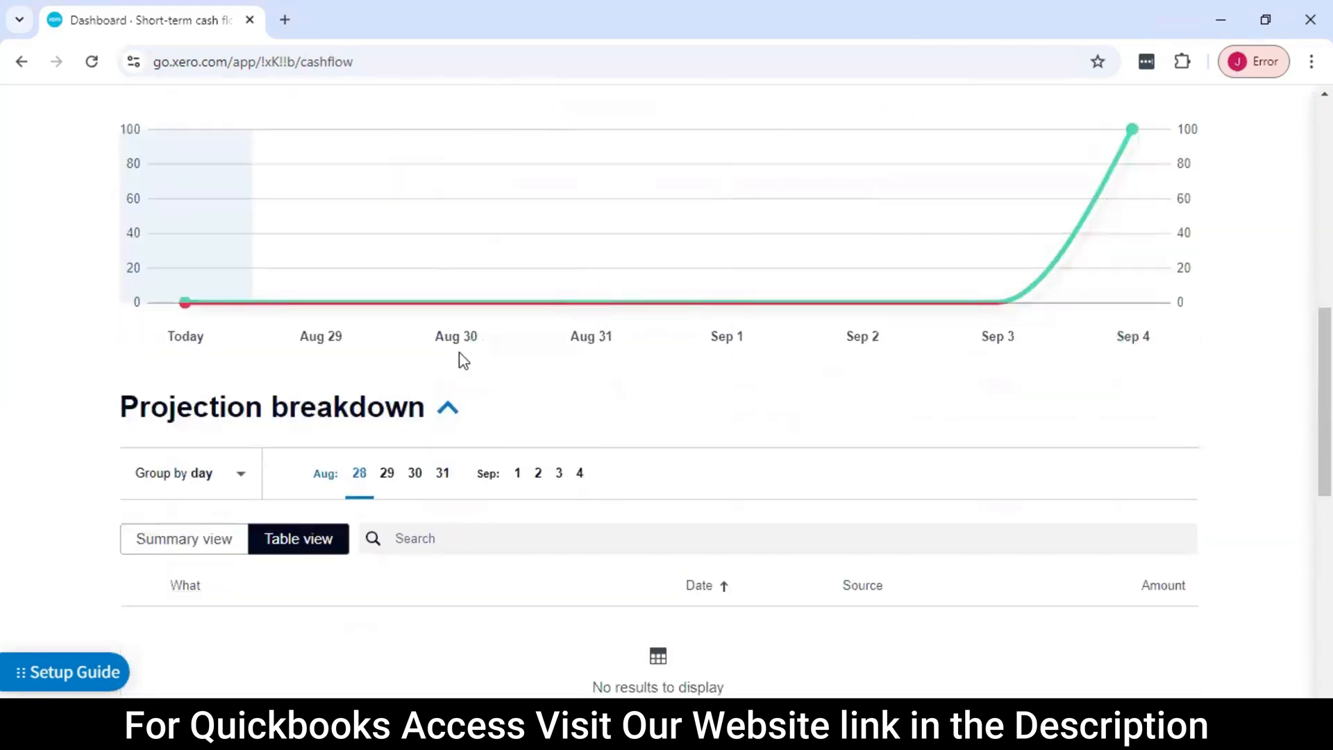
{"action": "scroll", "coordinate": [521, 335], "scroll_direction": "up", "scroll_amount": 4}
{"action": "scroll", "coordinate": [521, 335], "scroll_direction": "down", "scroll_amount": 8}
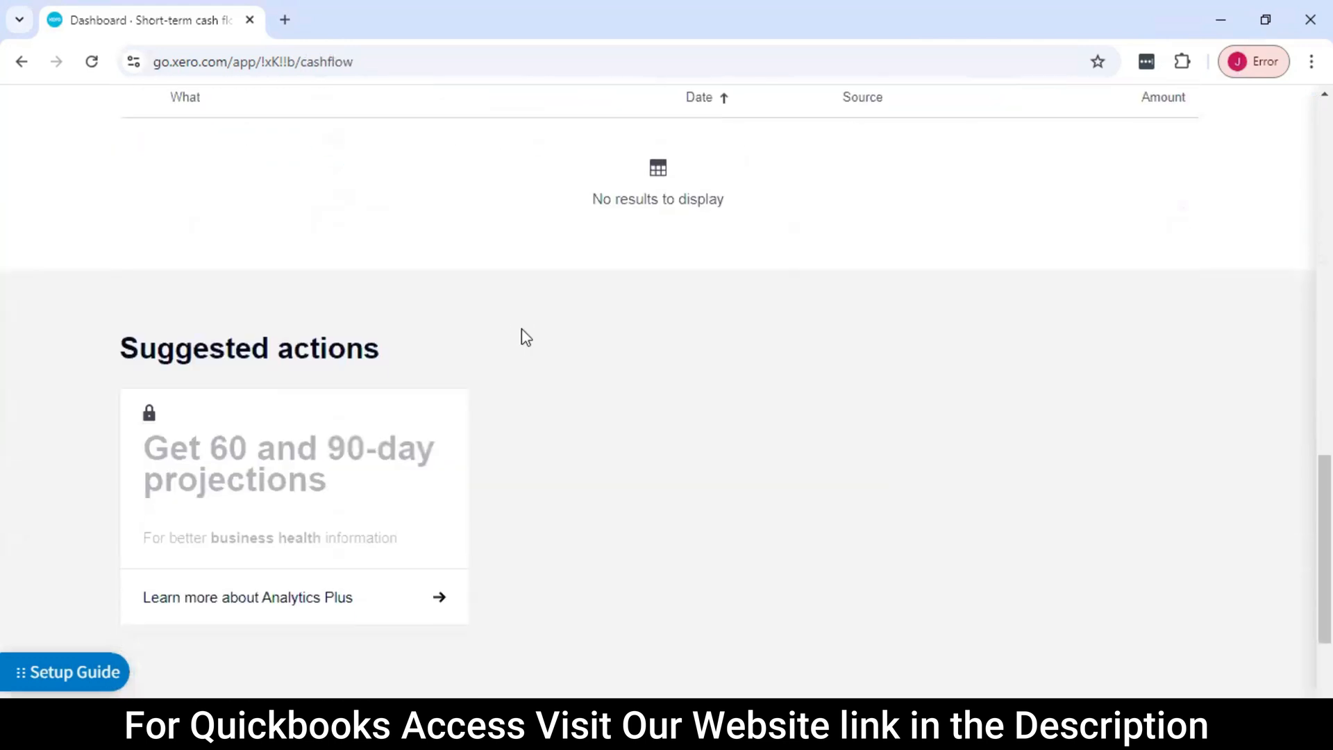
{"action": "scroll", "coordinate": [522, 330], "scroll_direction": "up", "scroll_amount": 3}
{"action": "scroll", "coordinate": [522, 337], "scroll_direction": "up", "scroll_amount": 6}
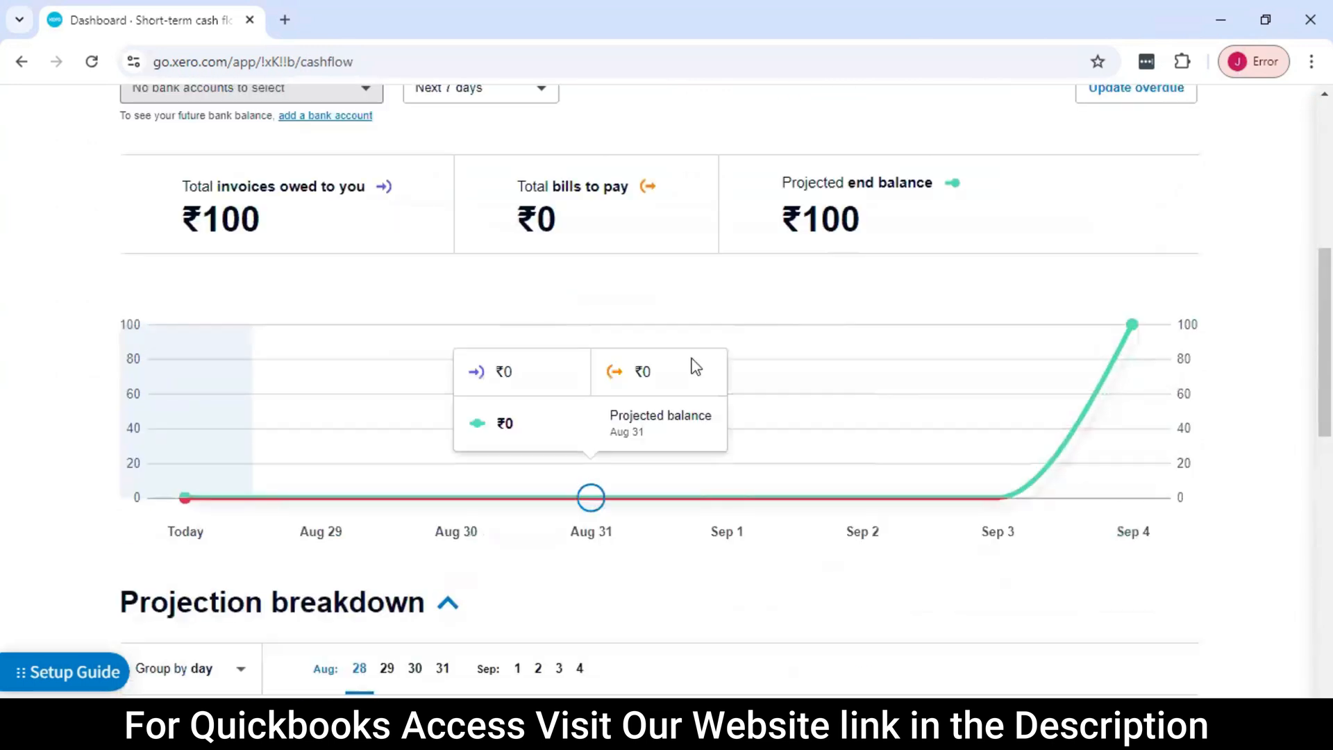
{"action": "scroll", "coordinate": [659, 323], "scroll_direction": "up", "scroll_amount": 3}
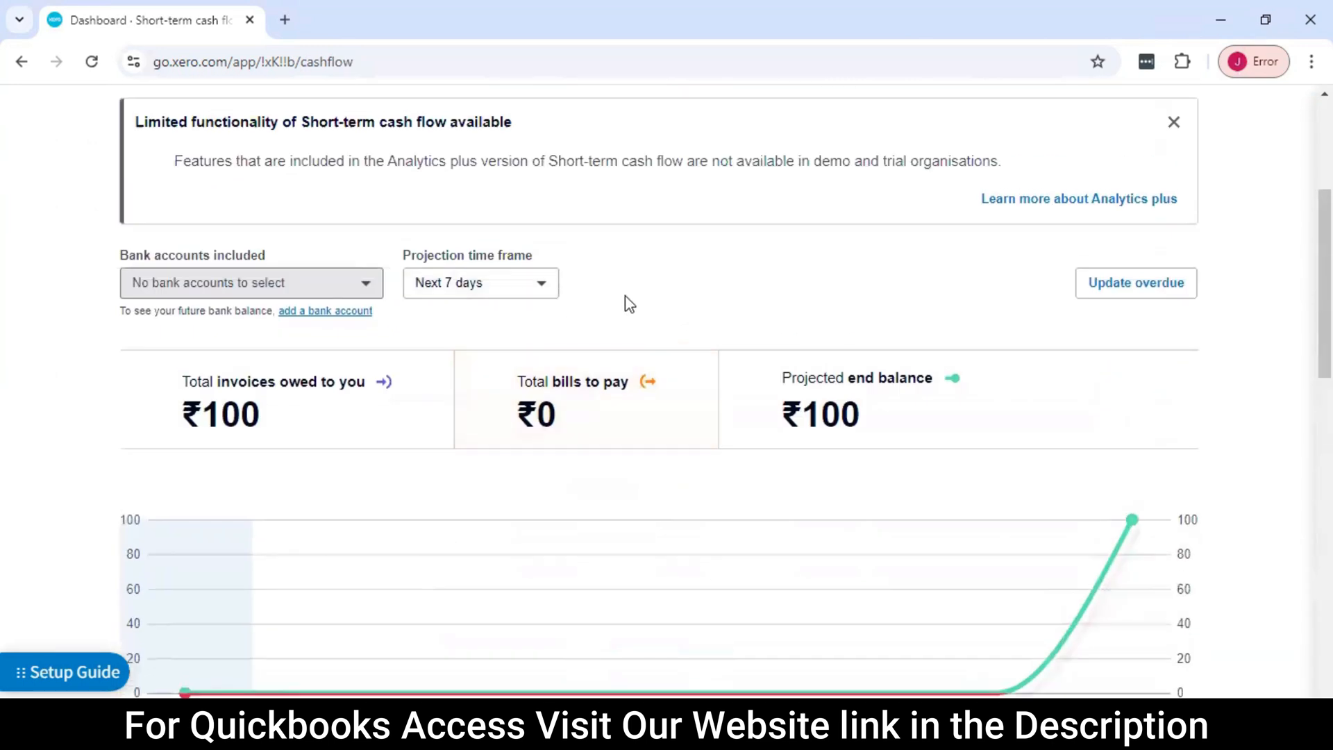
{"action": "scroll", "coordinate": [611, 292], "scroll_direction": "up", "scroll_amount": 5}
Open the Business snapshot and skim its year-to-date profitability section
{"action": "left_click", "coordinate": [310, 168]}
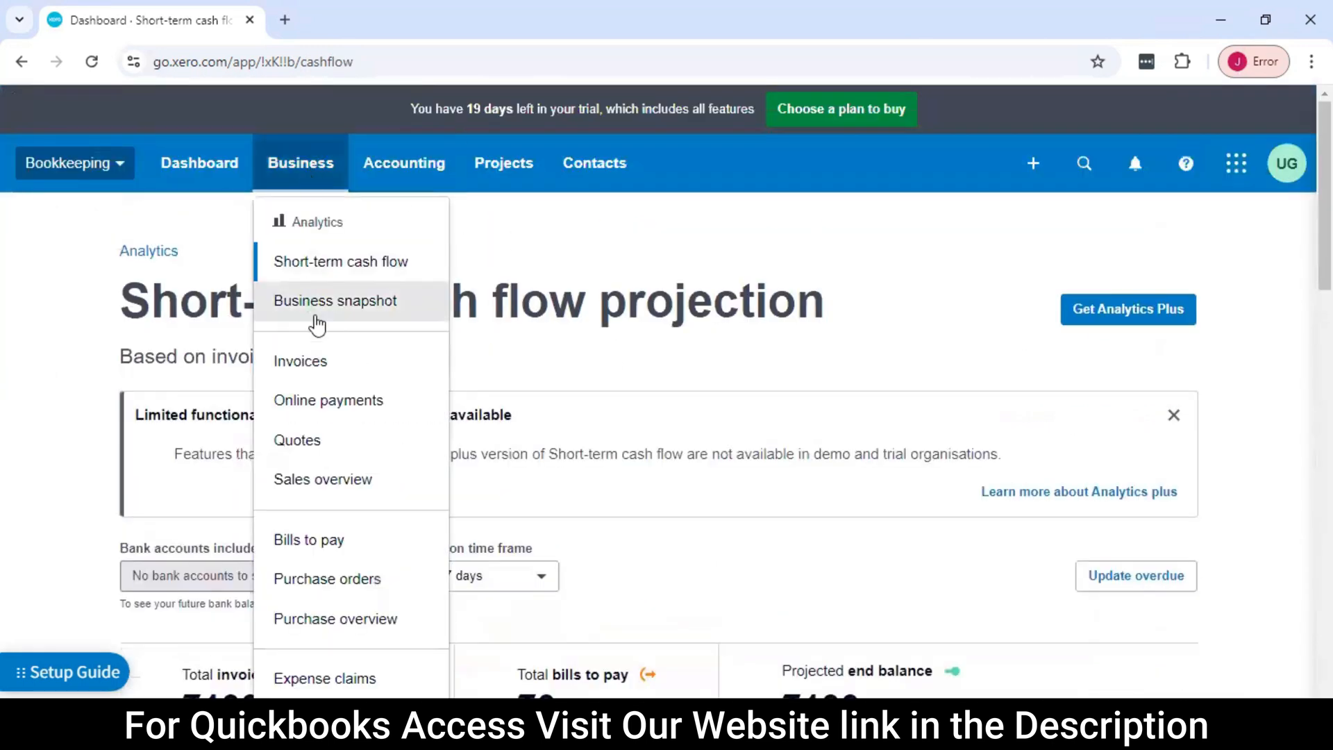
{"action": "left_click", "coordinate": [364, 304]}
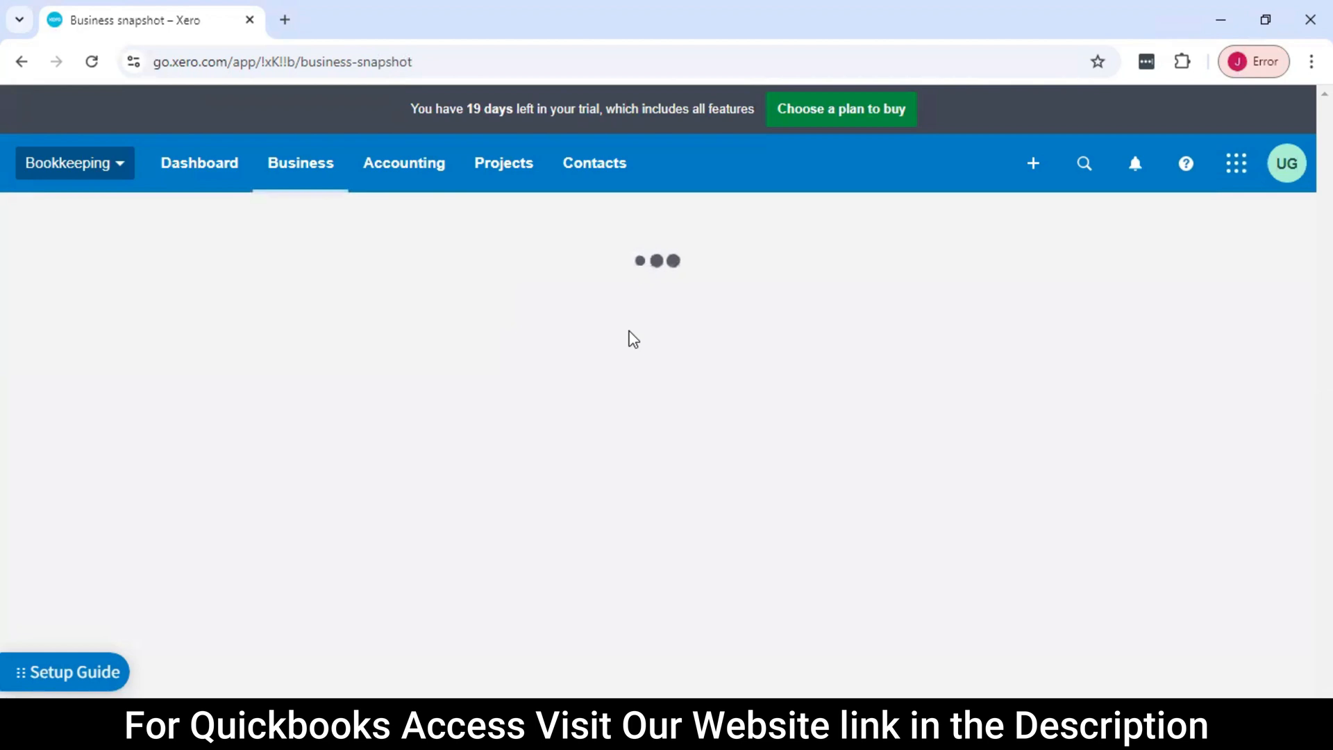
{"action": "scroll", "coordinate": [532, 317], "scroll_direction": "down", "scroll_amount": 1}
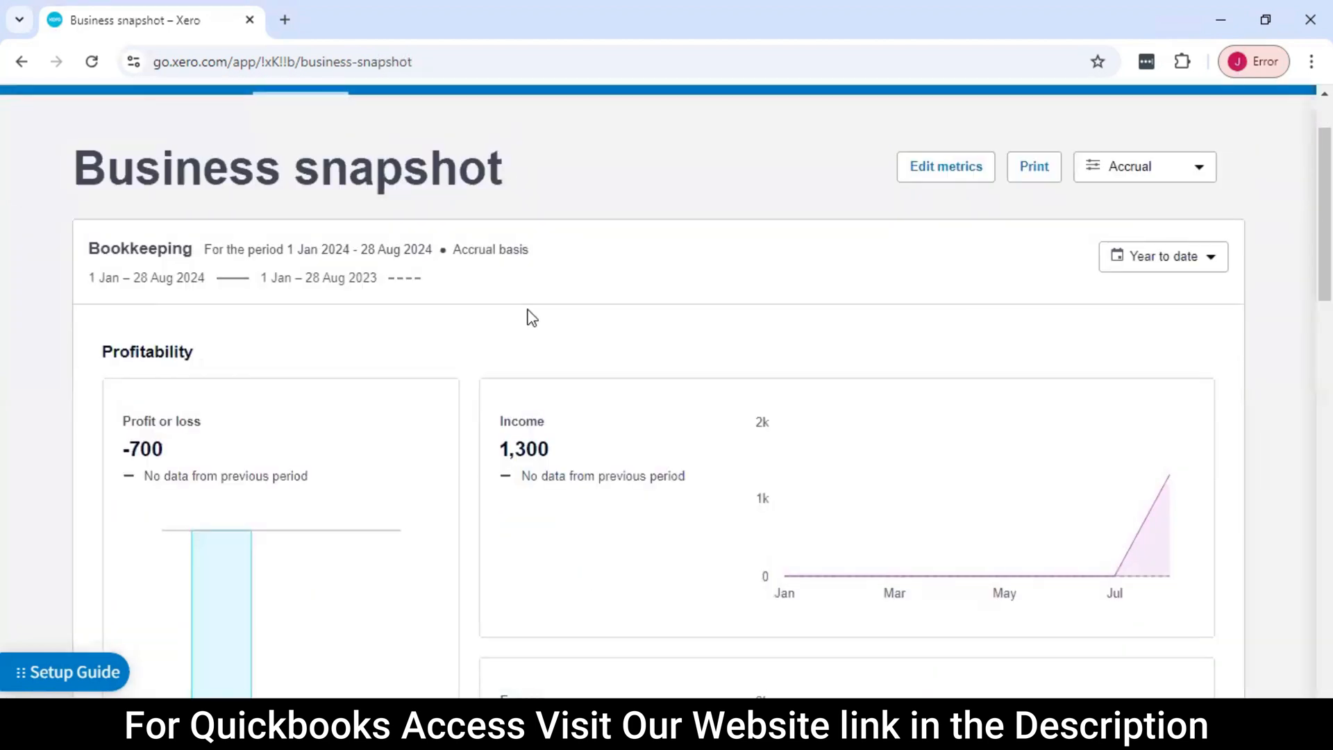
{"action": "scroll", "coordinate": [531, 317], "scroll_direction": "down", "scroll_amount": 3}
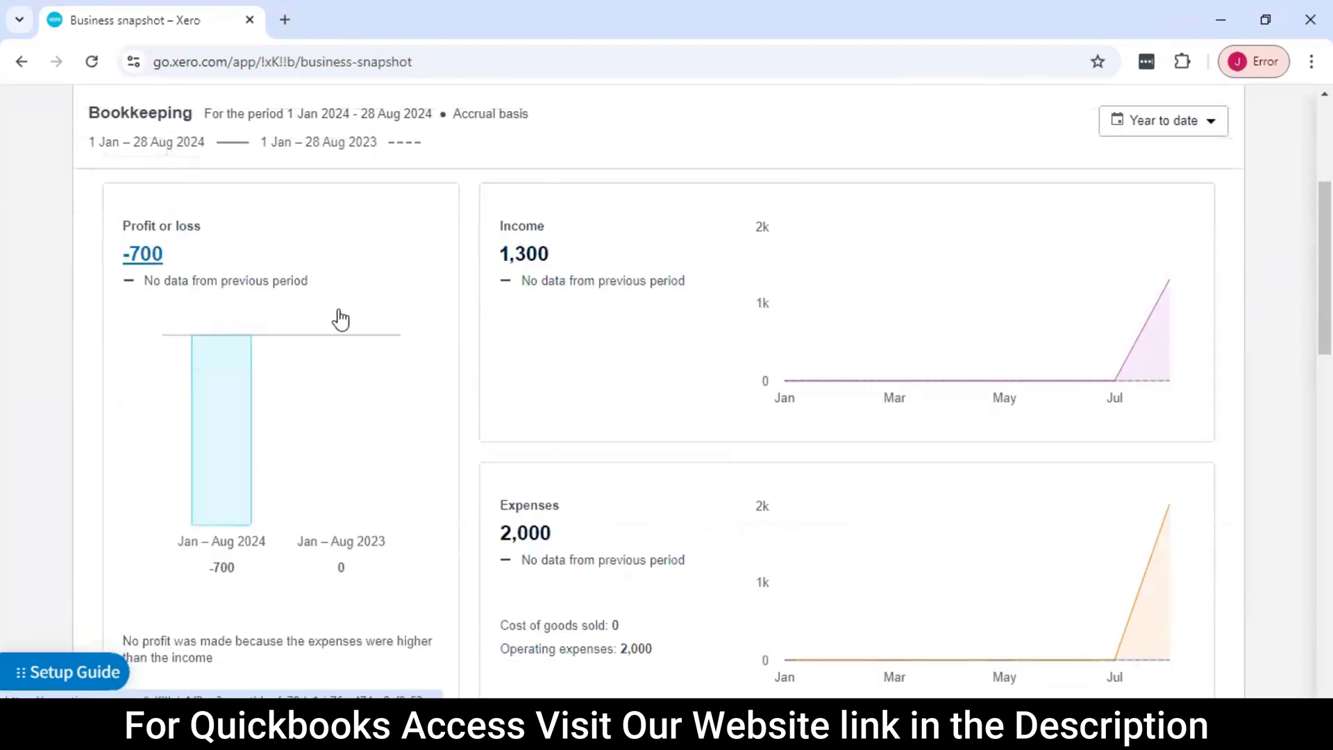
{"action": "scroll", "coordinate": [471, 317], "scroll_direction": "down", "scroll_amount": 1}
{"action": "scroll", "coordinate": [469, 317], "scroll_direction": "down", "scroll_amount": 2}
{"action": "scroll", "coordinate": [468, 316], "scroll_direction": "up", "scroll_amount": 3}
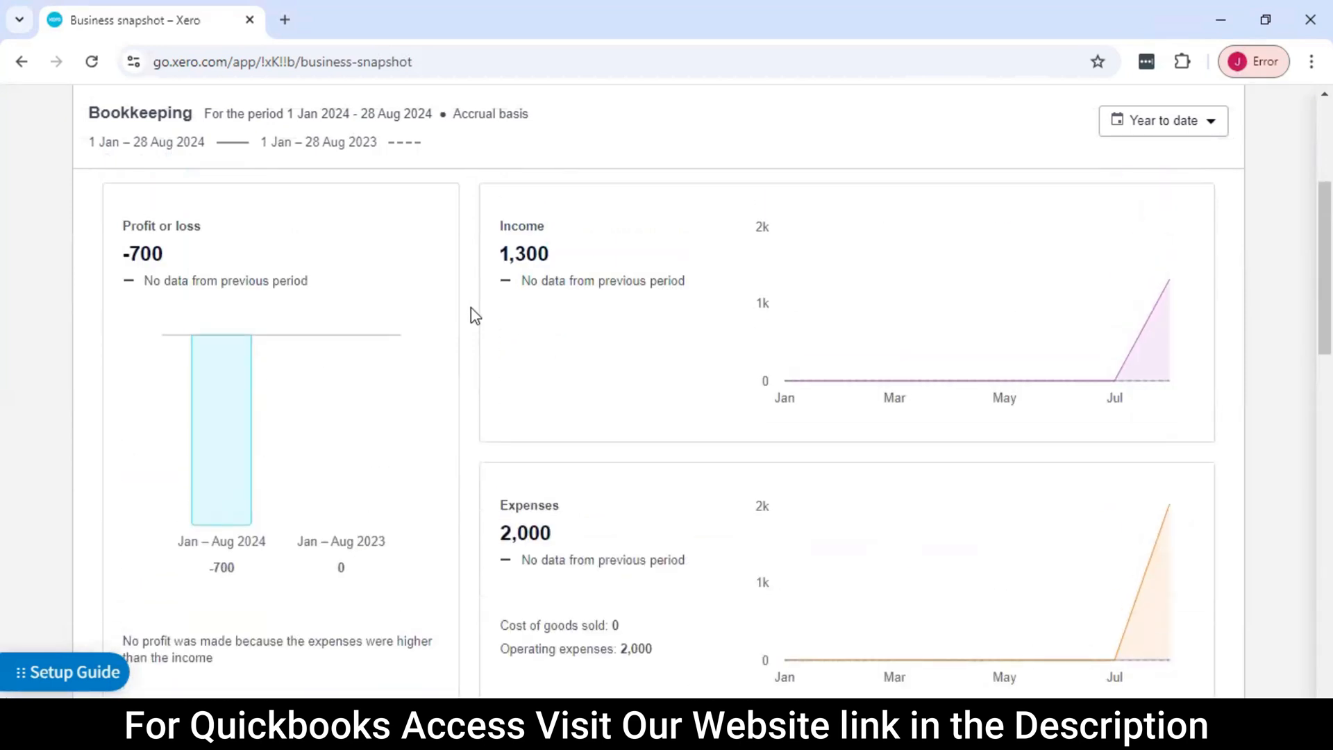
Examine the Profit or loss, Income and Expenses cards in the snapshot's Profitability section
{"action": "scroll", "coordinate": [471, 314], "scroll_direction": "up", "scroll_amount": 3}
{"action": "scroll", "coordinate": [470, 314], "scroll_direction": "down", "scroll_amount": 3}
{"action": "scroll", "coordinate": [336, 260], "scroll_direction": "up", "scroll_amount": 1}
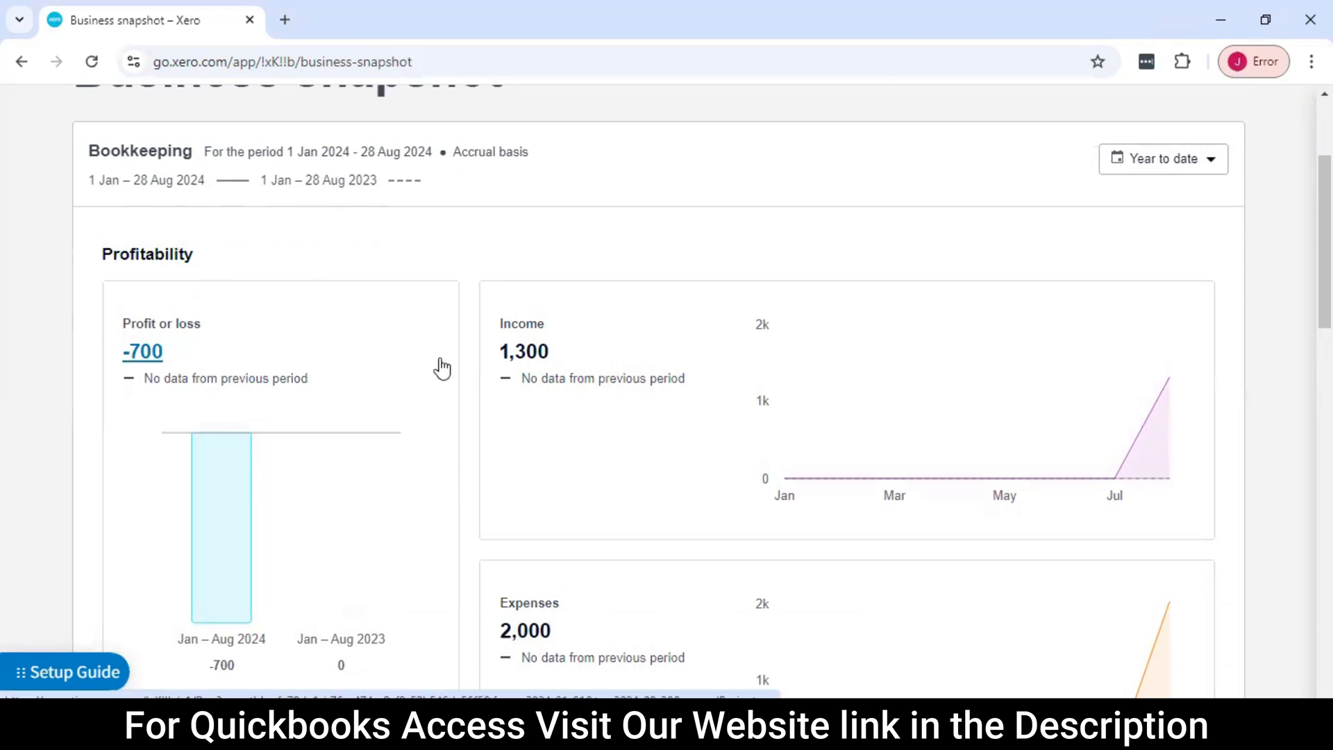
{"action": "scroll", "coordinate": [440, 366], "scroll_direction": "down", "scroll_amount": 1}
{"action": "scroll", "coordinate": [403, 394], "scroll_direction": "down", "scroll_amount": 1}
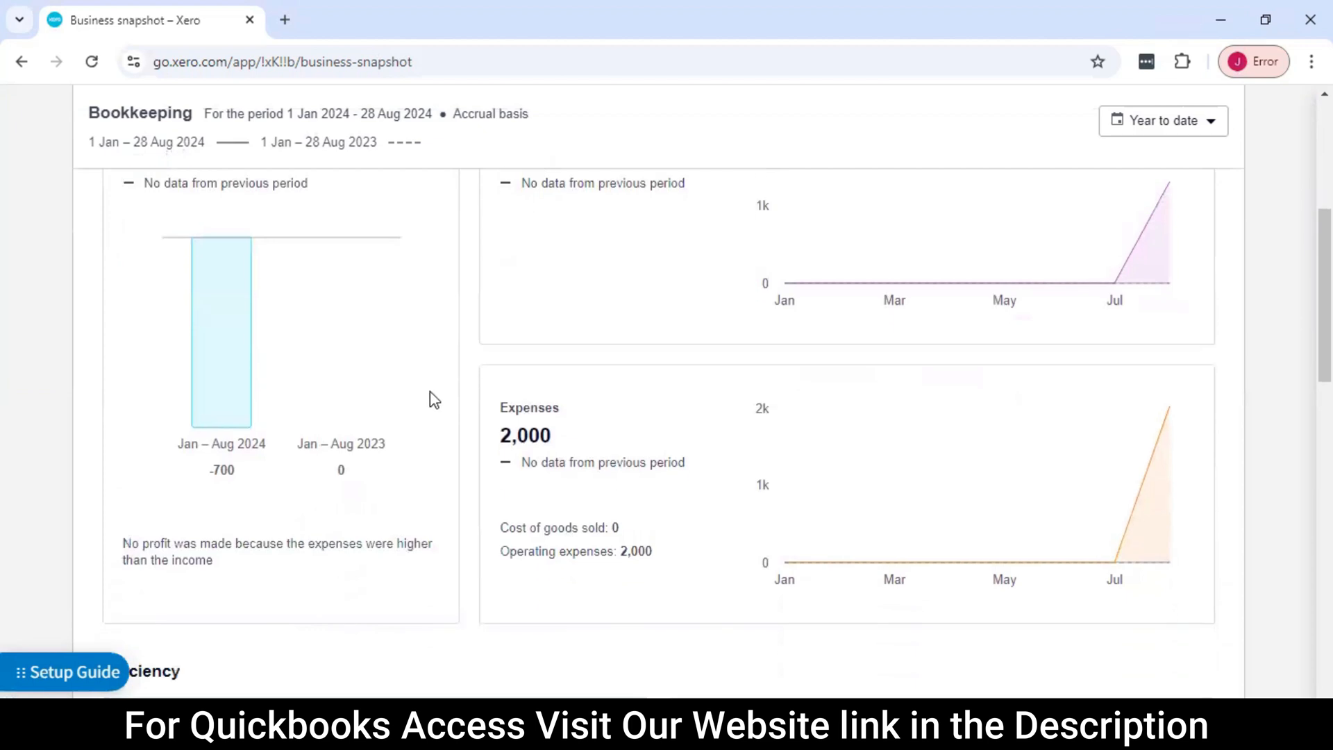
{"action": "scroll", "coordinate": [553, 445], "scroll_direction": "up", "scroll_amount": 1}
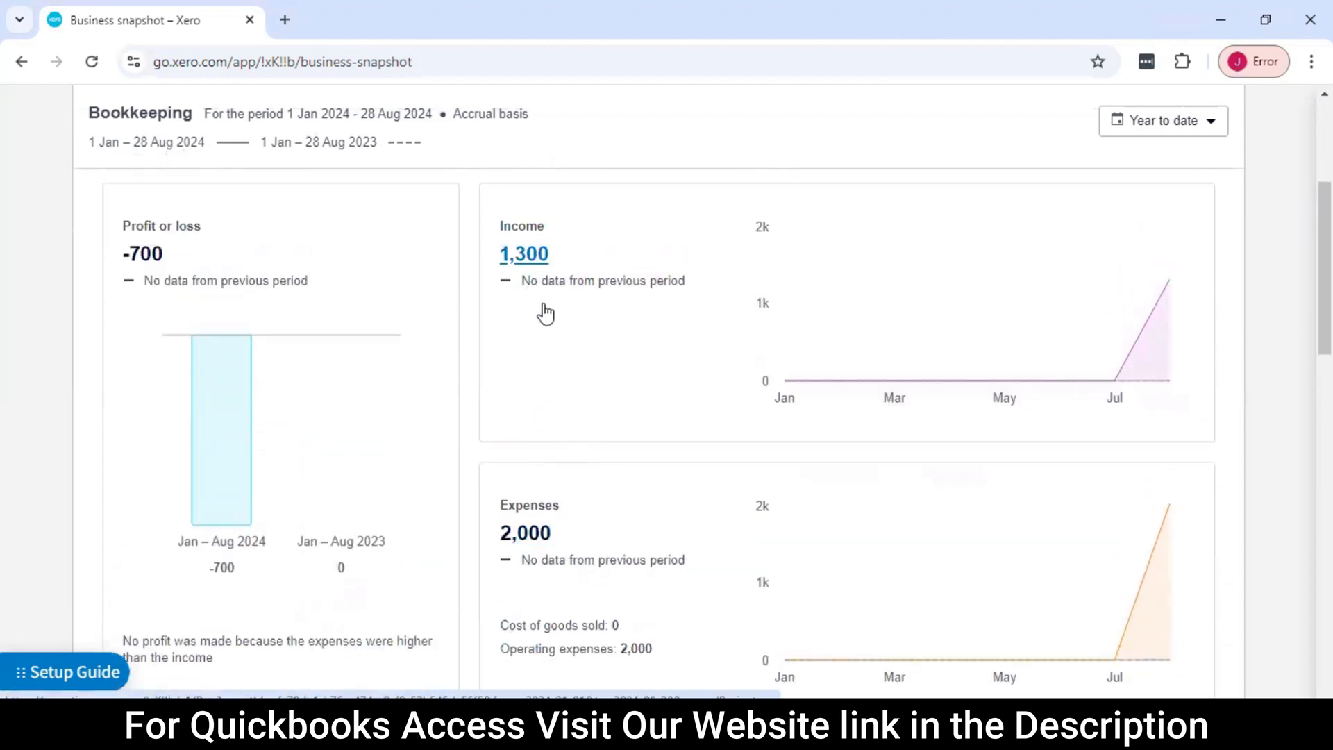
{"action": "scroll", "coordinate": [574, 428], "scroll_direction": "down", "scroll_amount": 1}
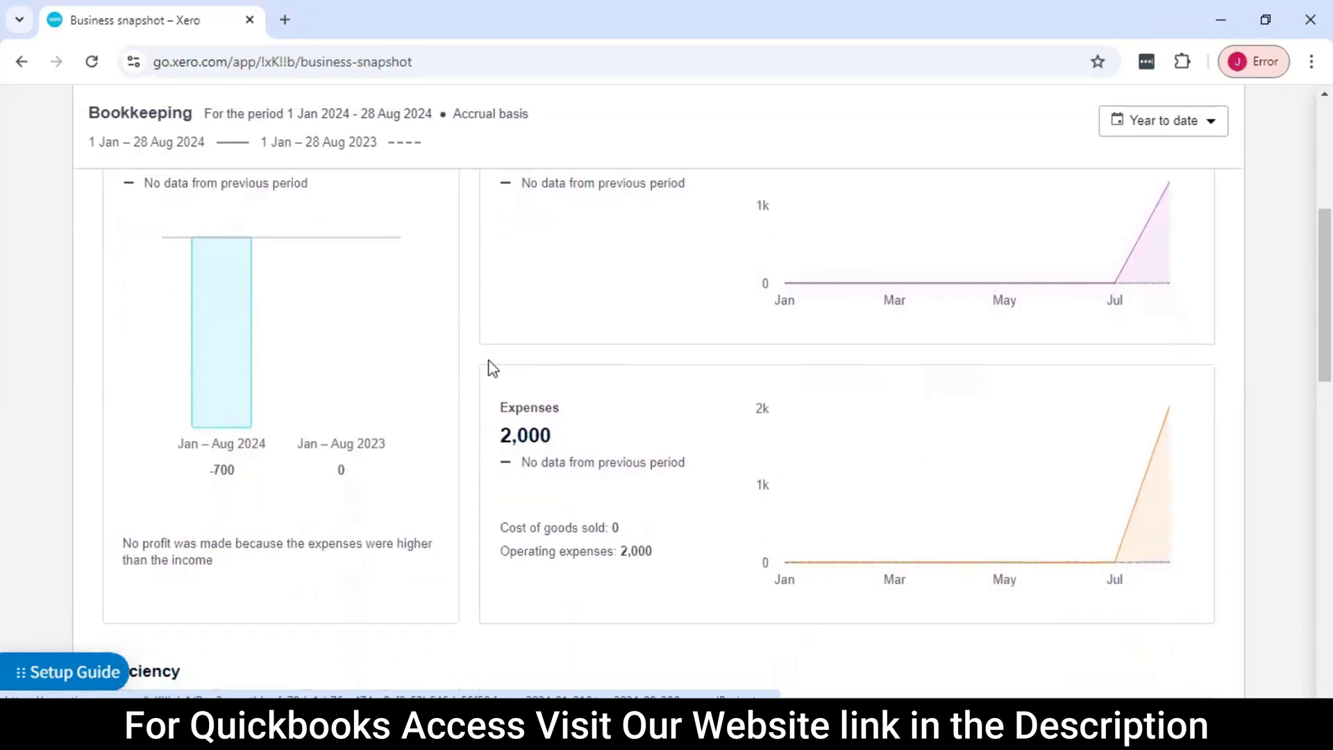
{"action": "scroll", "coordinate": [316, 324], "scroll_direction": "up", "scroll_amount": 2}
{"action": "scroll", "coordinate": [593, 445], "scroll_direction": "down", "scroll_amount": 2}
{"action": "scroll", "coordinate": [539, 362], "scroll_direction": "up", "scroll_amount": 2}
{"action": "scroll", "coordinate": [194, 345], "scroll_direction": "down", "scroll_amount": 1}
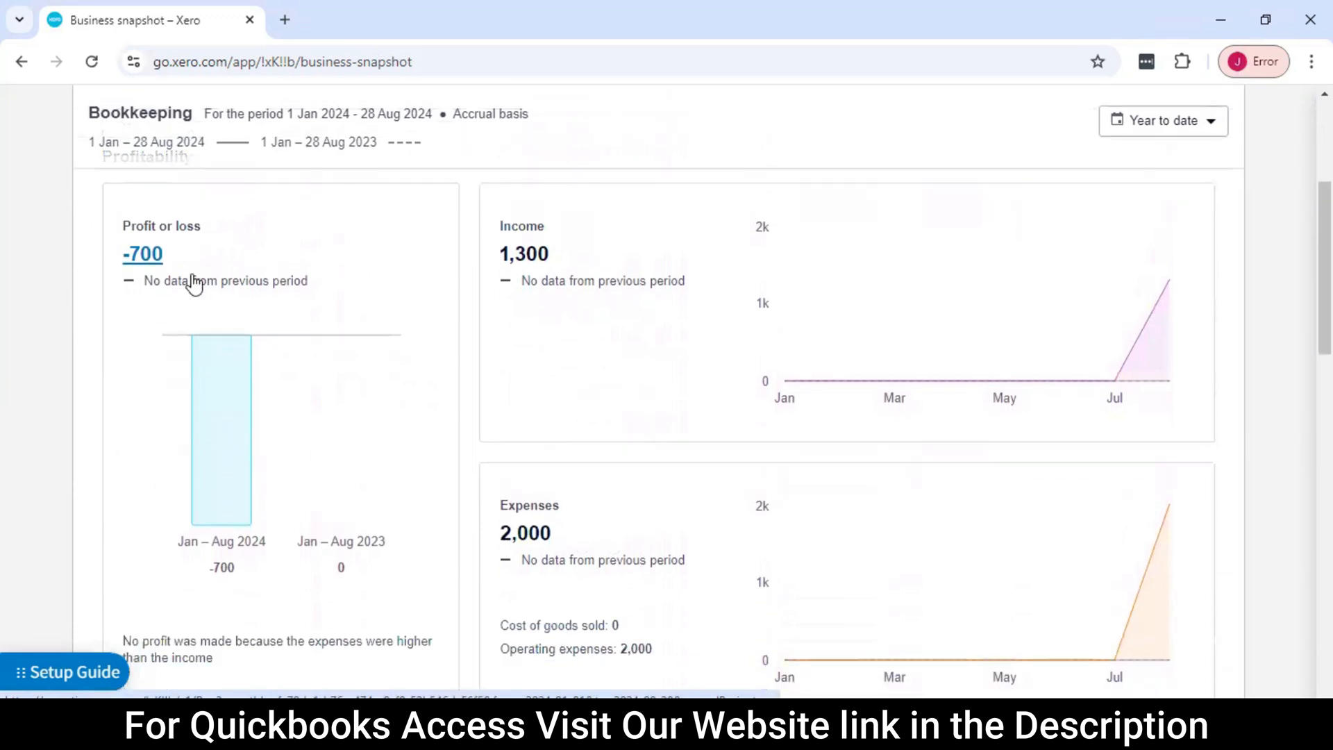
Examine the net and gross profit margins and largest operating expenses in the snapshot's Efficiency section
{"action": "scroll", "coordinate": [350, 384], "scroll_direction": "down", "scroll_amount": 6}
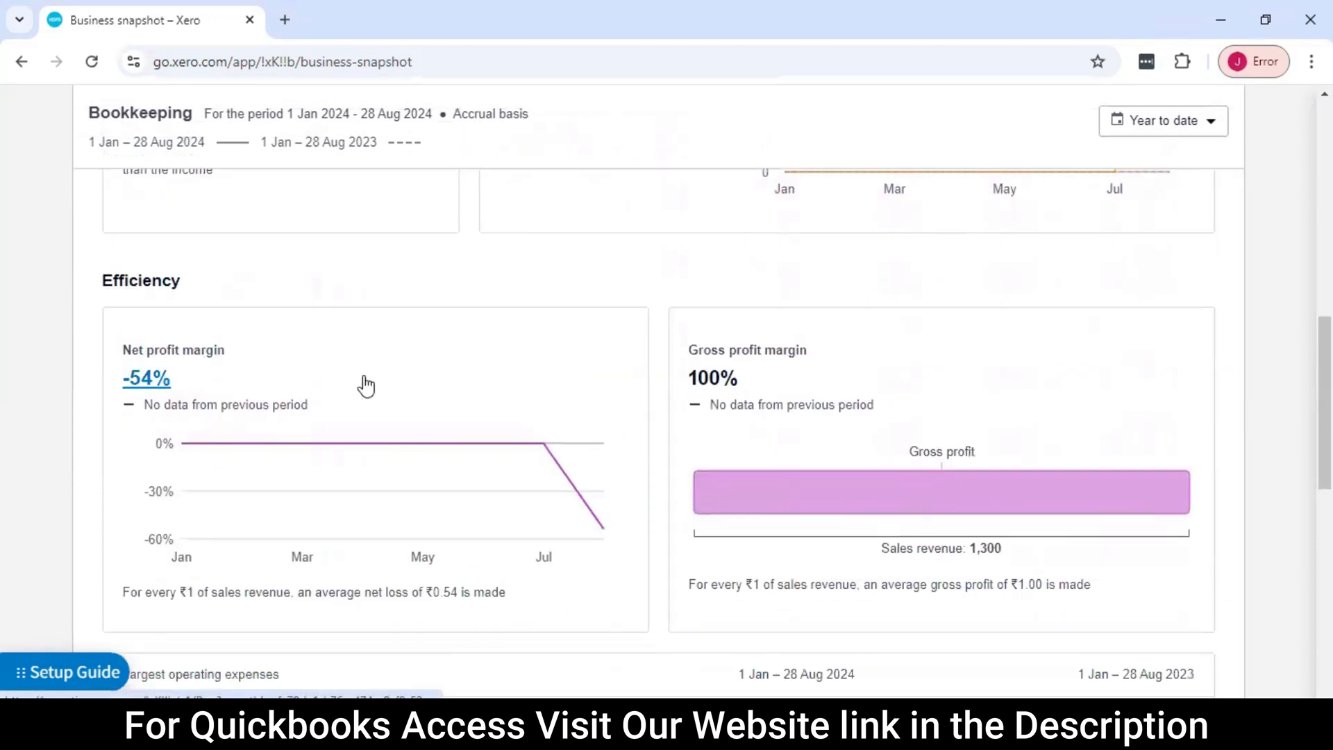
{"action": "scroll", "coordinate": [310, 384], "scroll_direction": "down", "scroll_amount": 1}
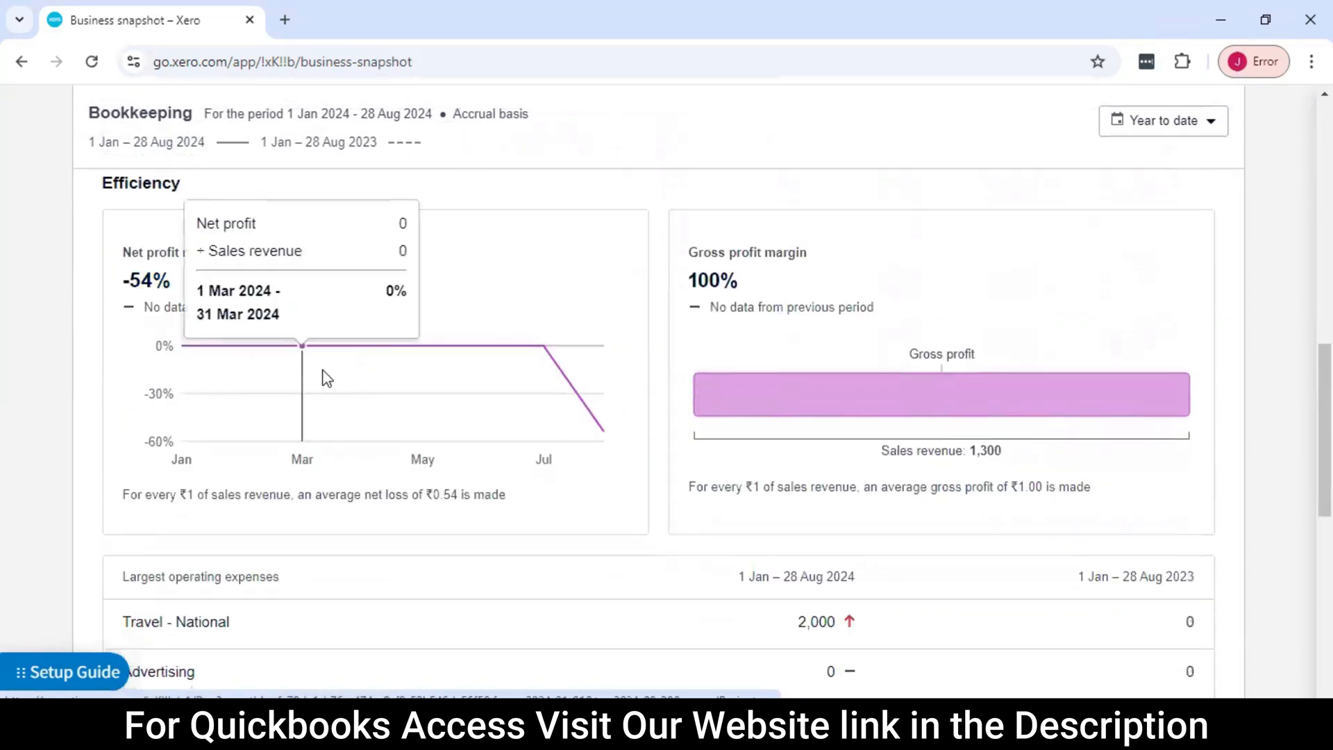
{"action": "scroll", "coordinate": [322, 378], "scroll_direction": "up", "scroll_amount": 1}
{"action": "scroll", "coordinate": [306, 366], "scroll_direction": "down", "scroll_amount": 1}
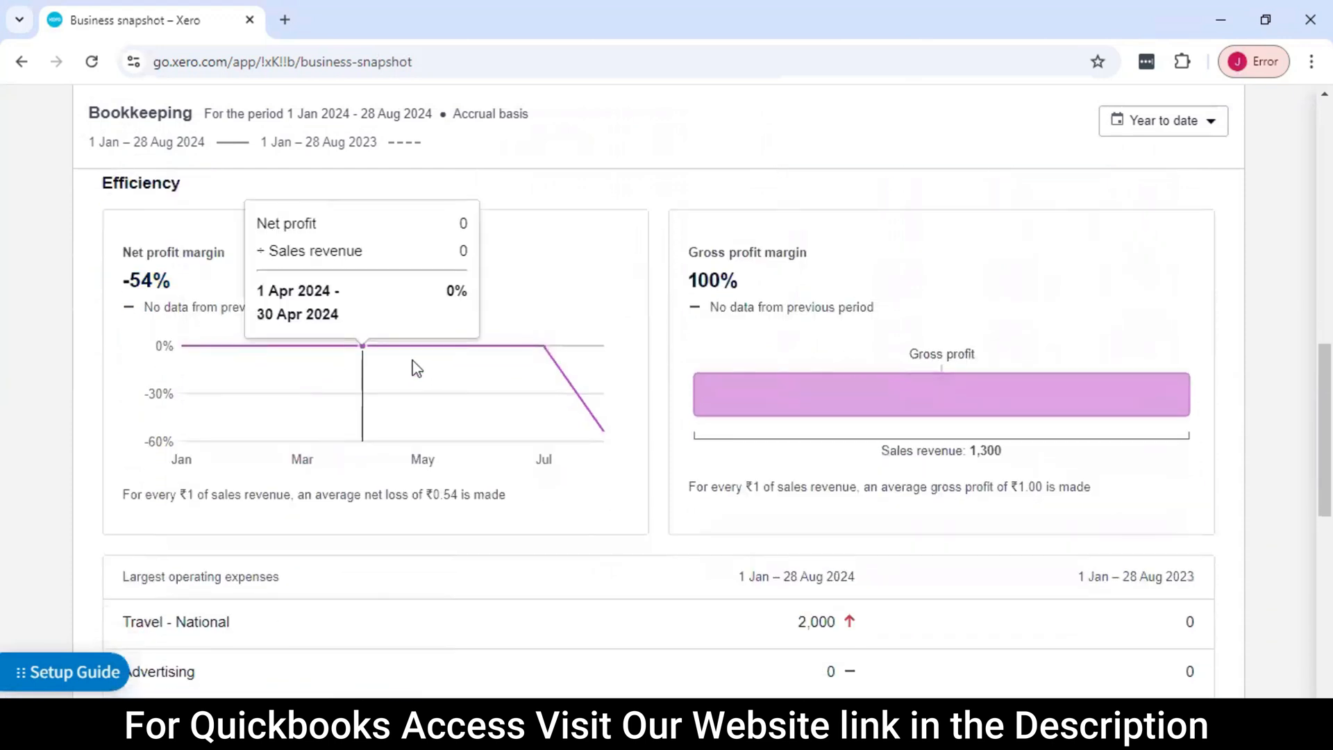
Leave the business snapshot and open the list of sales invoices
{"action": "scroll", "coordinate": [706, 399], "scroll_direction": "up", "scroll_amount": 8}
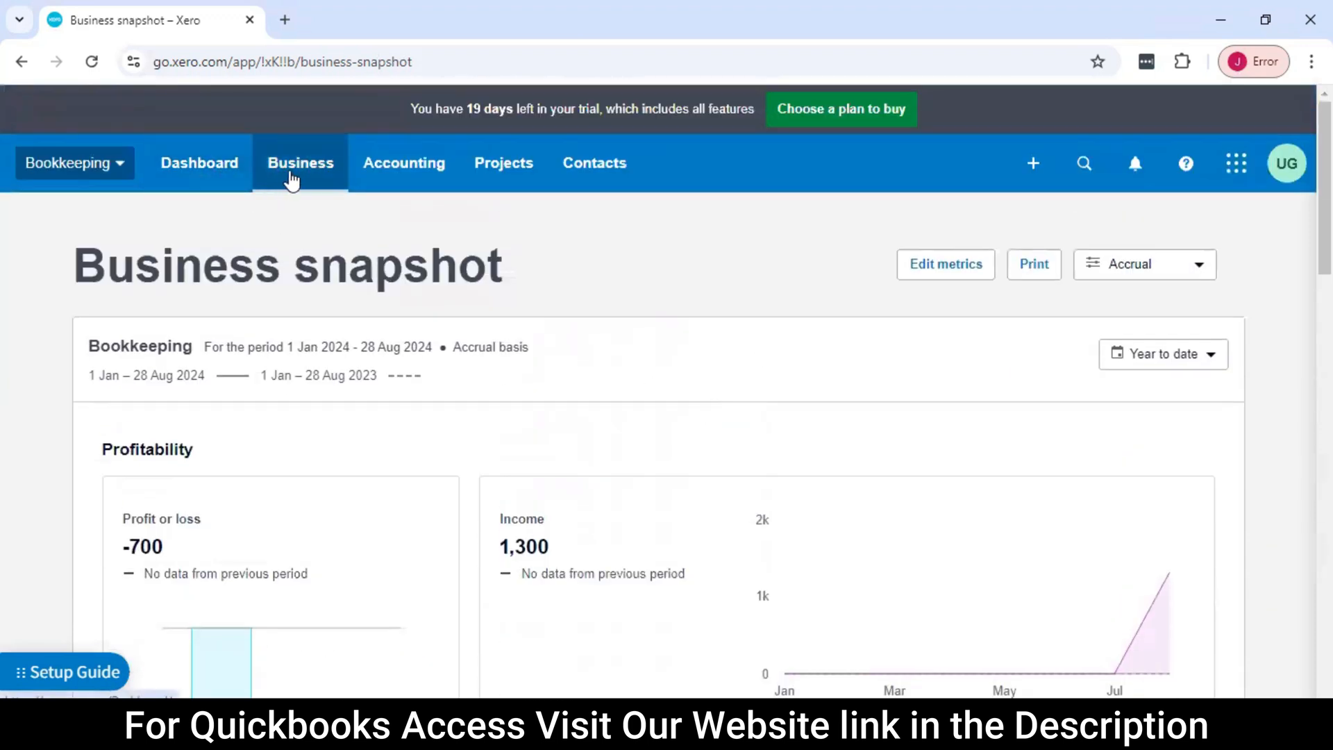
{"action": "left_click", "coordinate": [292, 179]}
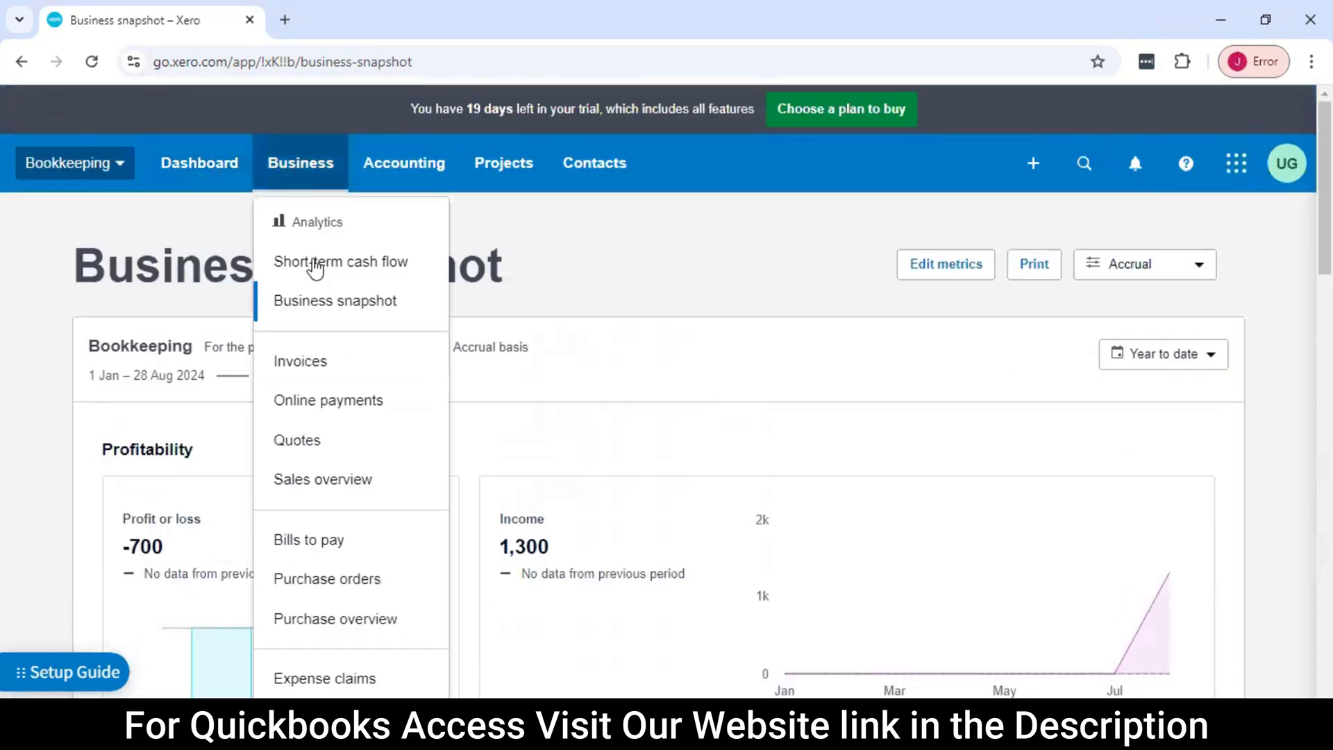
{"action": "left_click", "coordinate": [334, 375]}
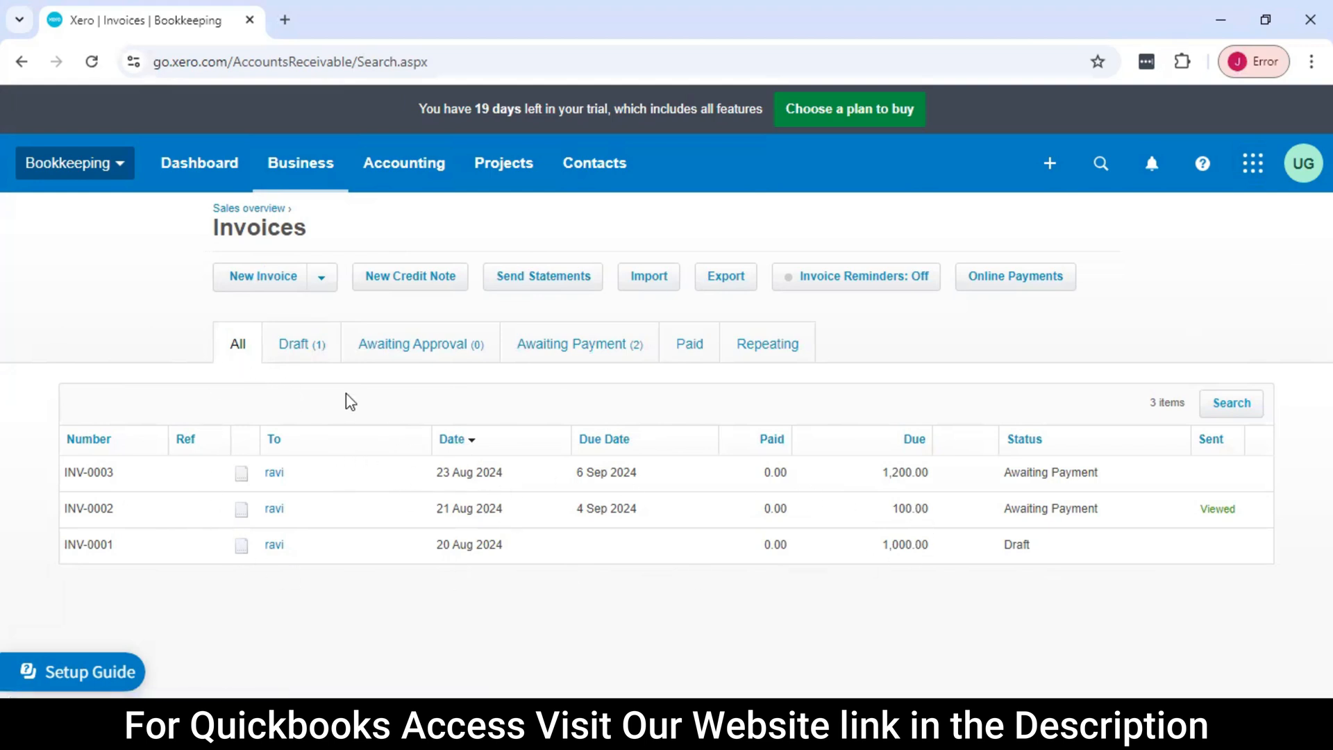
Review the Draft, Awaiting Approval and Awaiting Payment invoices in turn, and return to the list of all invoices
{"action": "left_click", "coordinate": [313, 354]}
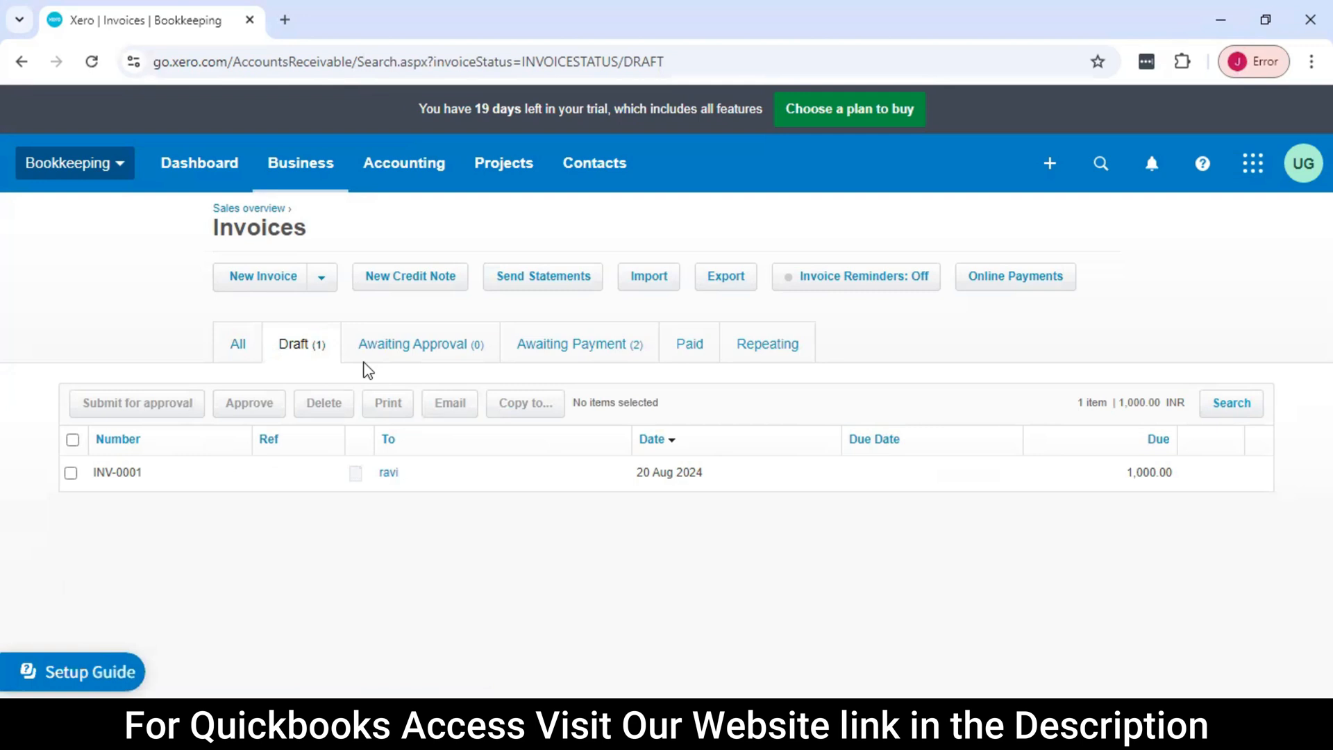
{"action": "left_click", "coordinate": [444, 360]}
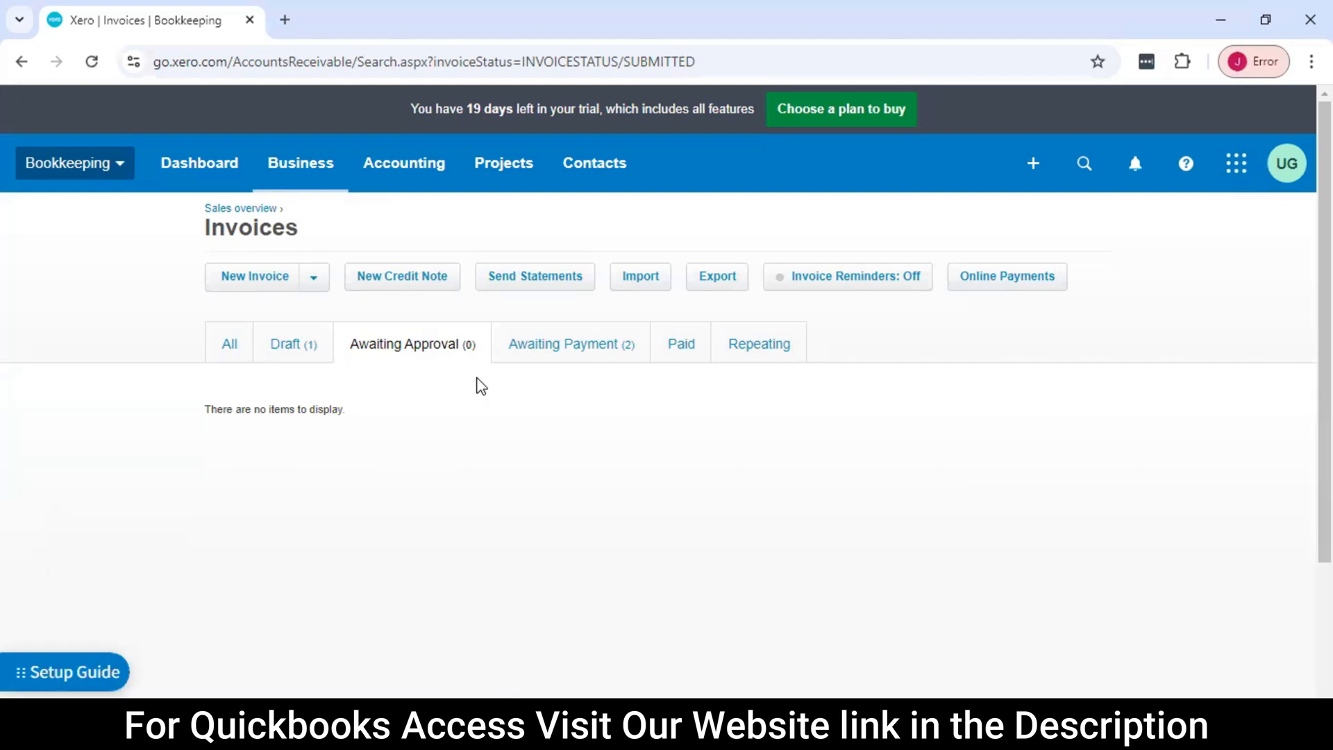
{"action": "left_click", "coordinate": [565, 355]}
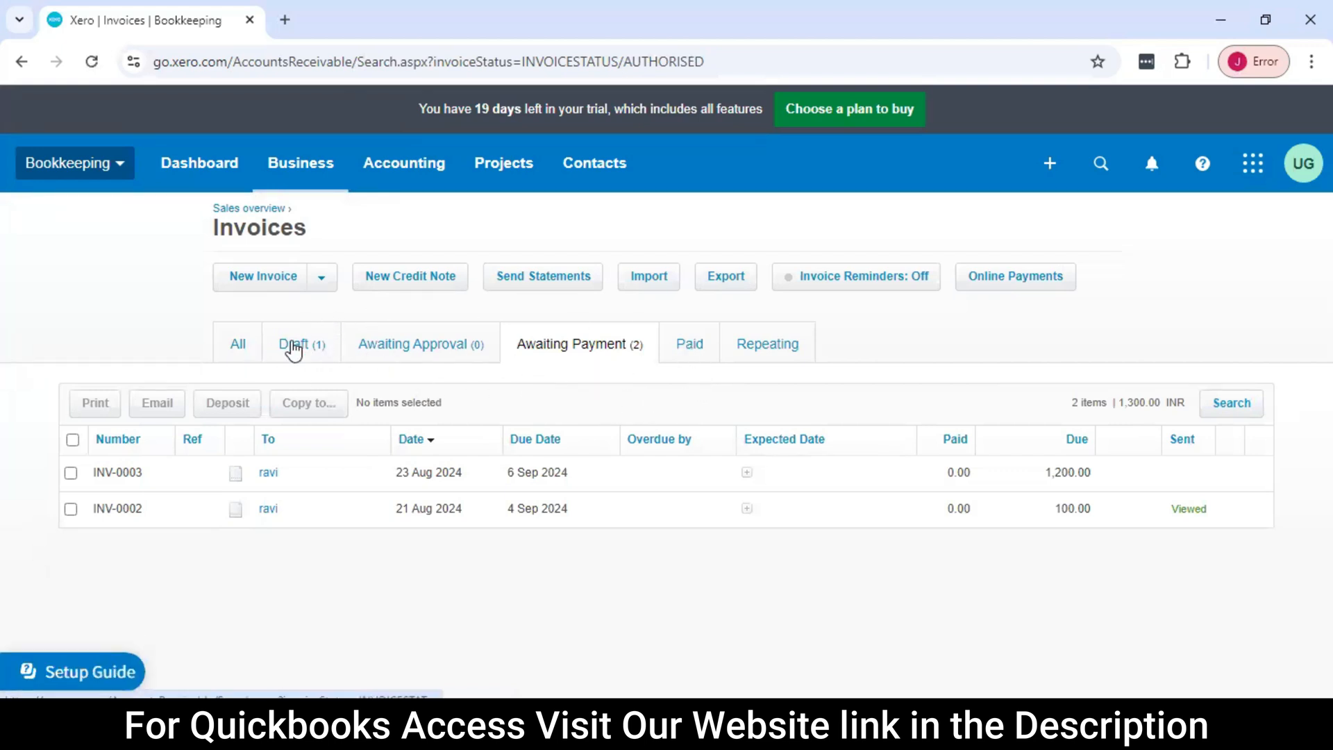
{"action": "left_click", "coordinate": [236, 351]}
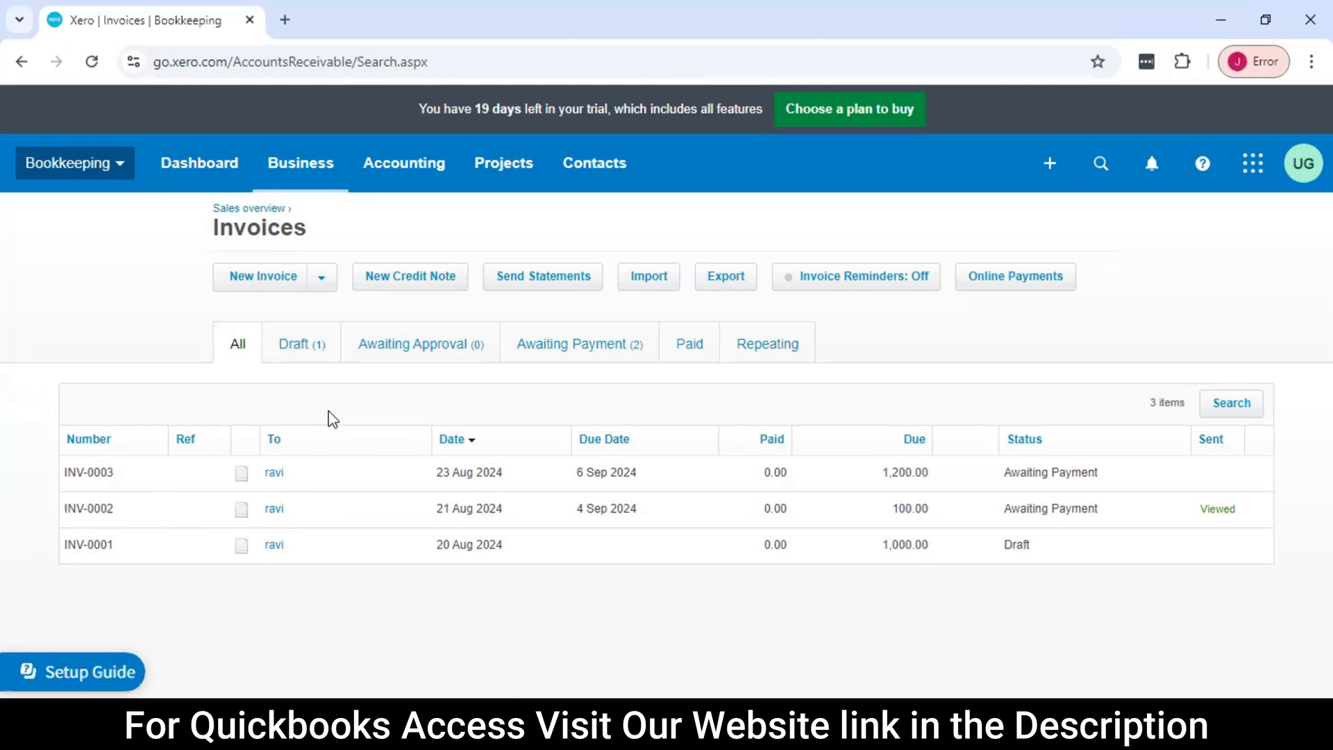
Start a new invoice from the invoices list, dismiss the page notification error and reload the blank form
{"action": "left_click", "coordinate": [323, 285]}
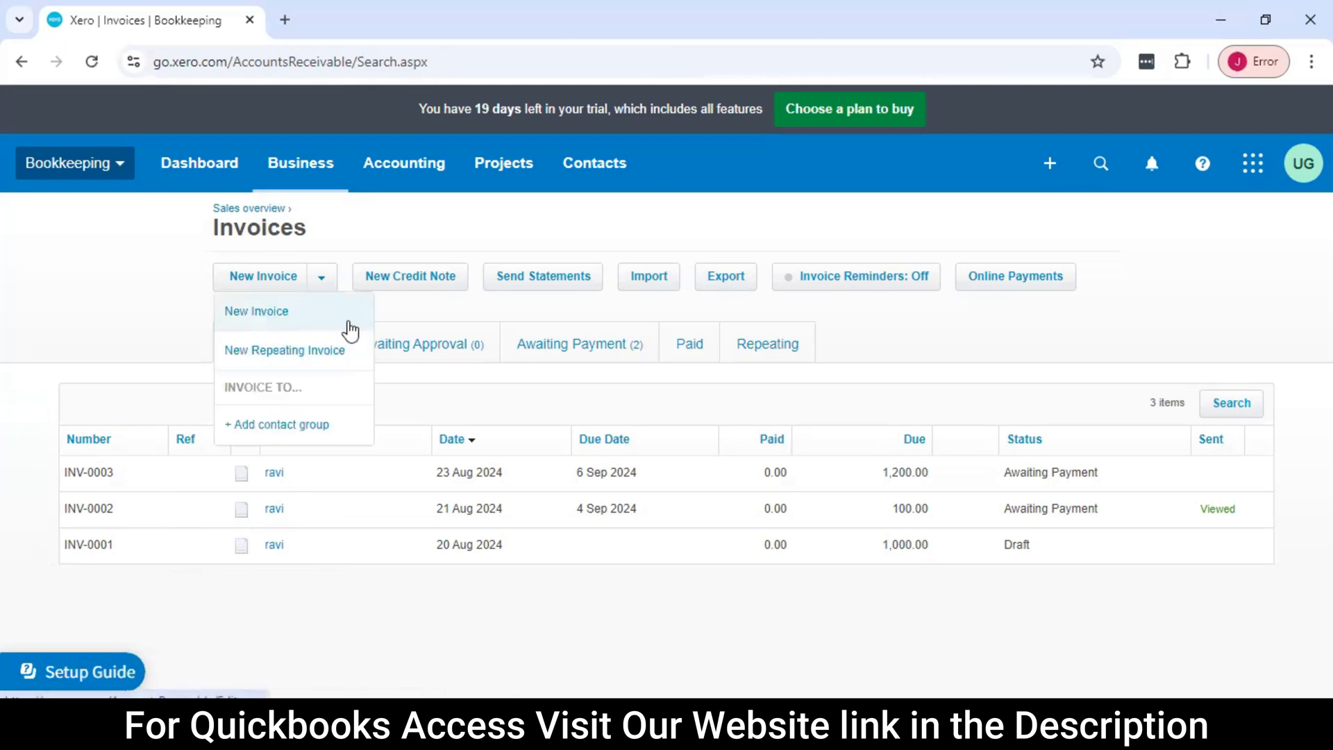
{"action": "left_click", "coordinate": [284, 319]}
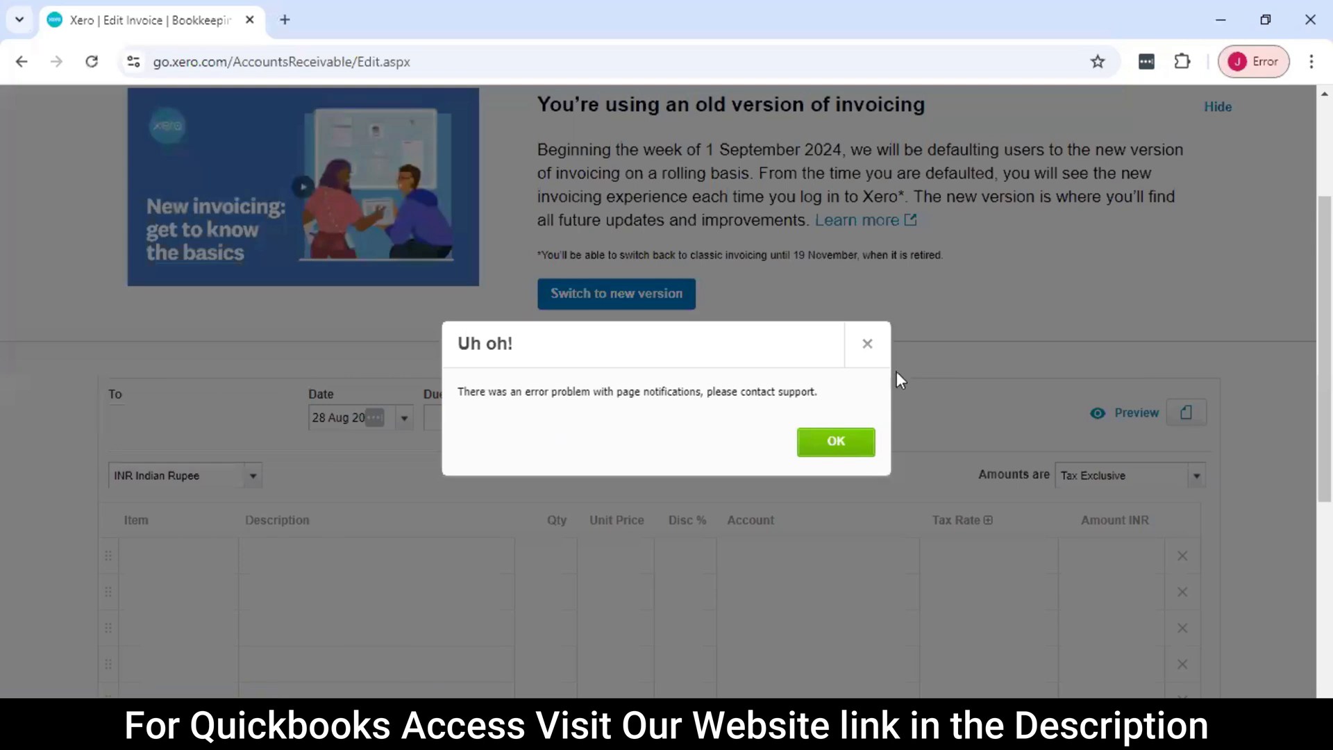
{"action": "left_click", "coordinate": [869, 344]}
{"action": "scroll", "coordinate": [518, 346], "scroll_direction": "down", "scroll_amount": 4}
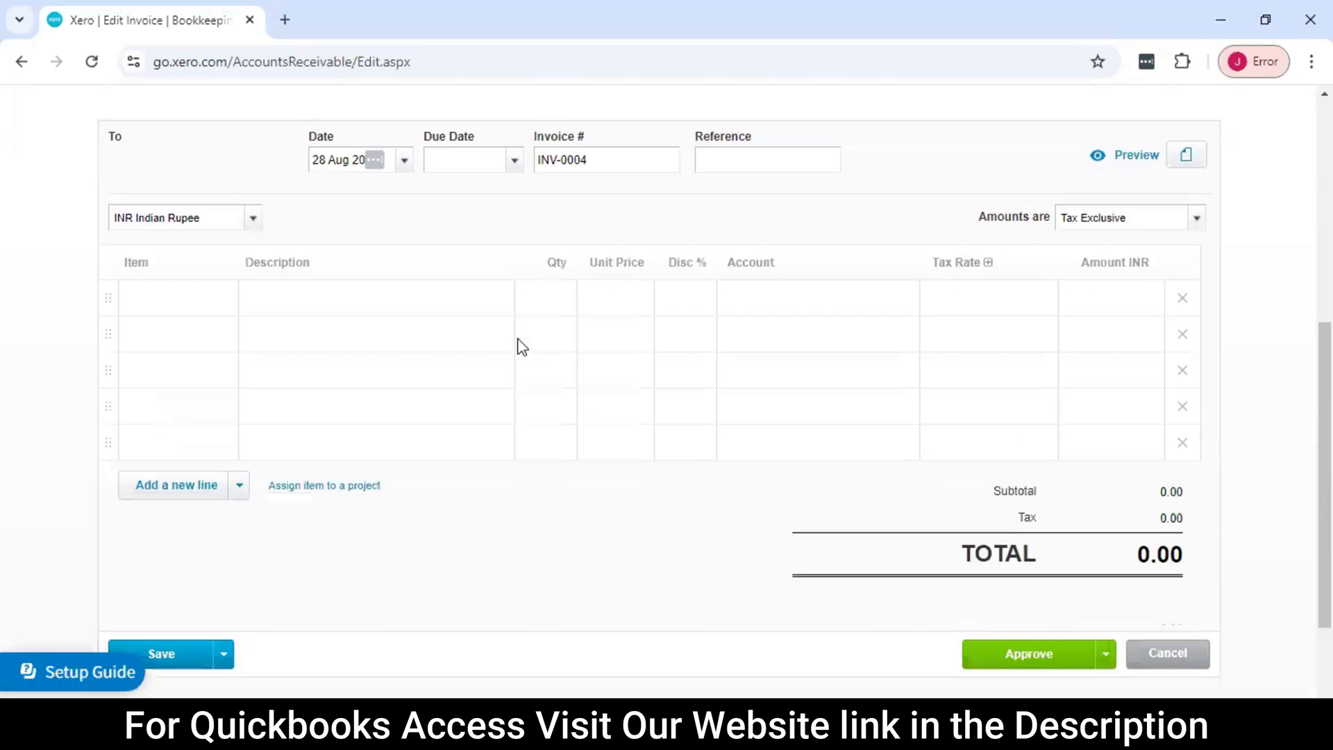
{"action": "scroll", "coordinate": [518, 345], "scroll_direction": "up", "scroll_amount": 2}
{"action": "left_click", "coordinate": [98, 69]}
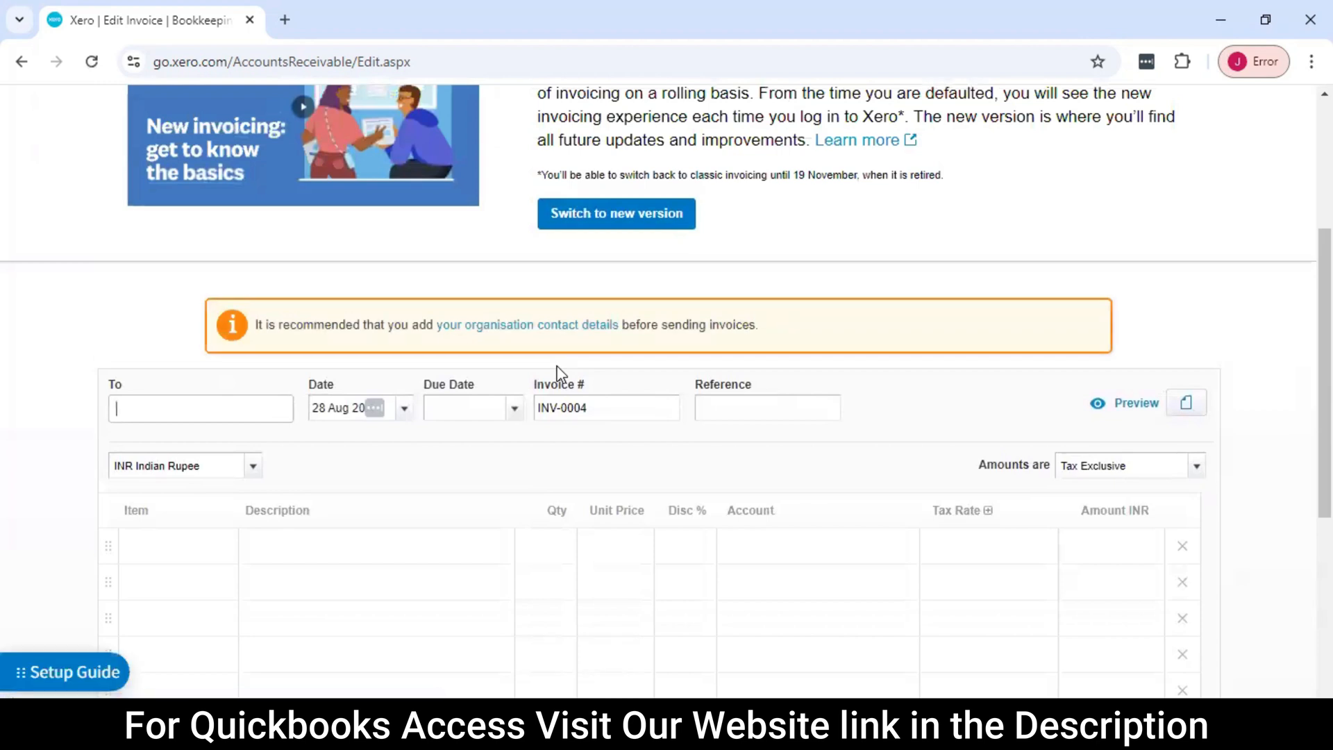
Enter the customer's first name as the invoice recipient and add it as a new contact
{"action": "scroll", "coordinate": [439, 372], "scroll_direction": "down", "scroll_amount": 1}
{"action": "scroll", "coordinate": [440, 372], "scroll_direction": "up", "scroll_amount": 1}
{"action": "scroll", "coordinate": [491, 369], "scroll_direction": "up", "scroll_amount": 2}
{"action": "scroll", "coordinate": [493, 369], "scroll_direction": "down", "scroll_amount": 2}
{"action": "type", "text": "S"}
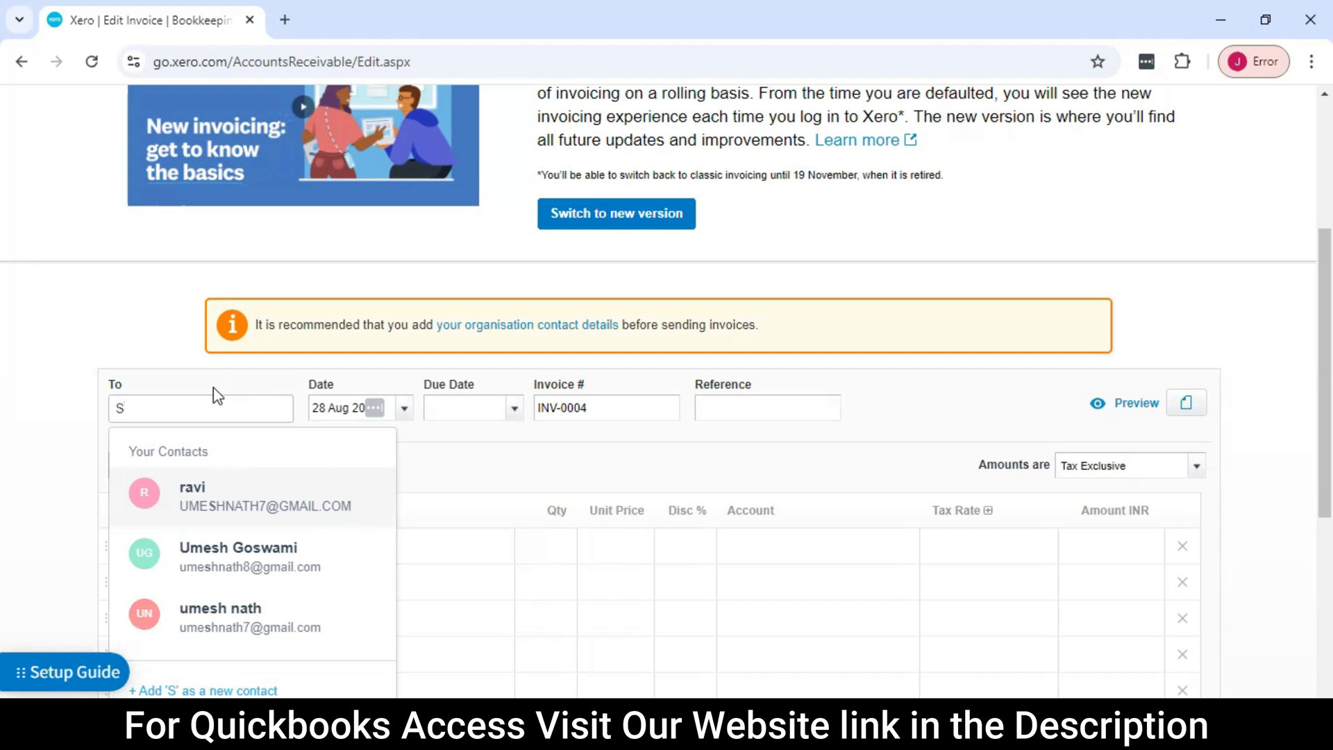
{"action": "scroll", "coordinate": [253, 399], "scroll_direction": "down", "scroll_amount": 1}
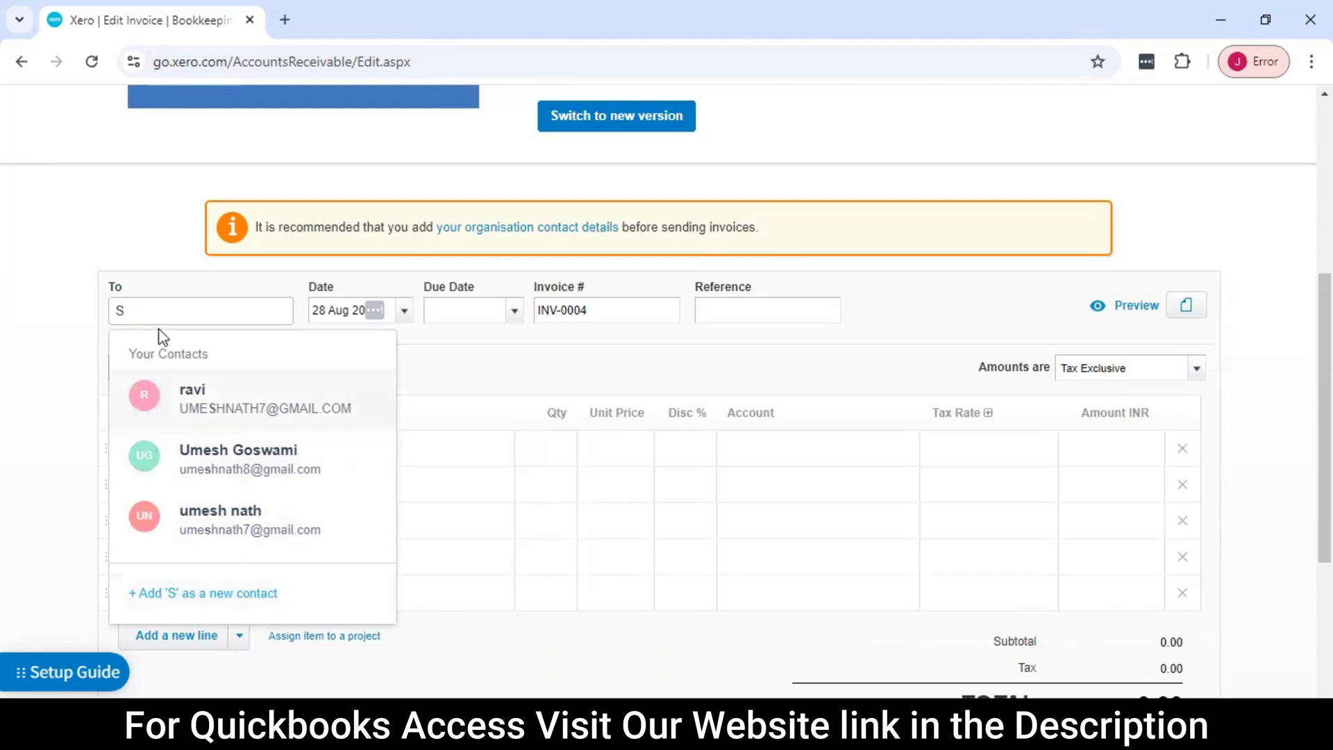
{"action": "left_click_drag", "start_coordinate": [153, 310], "coordinate": [89, 307]}
{"action": "type", "text": "N"}
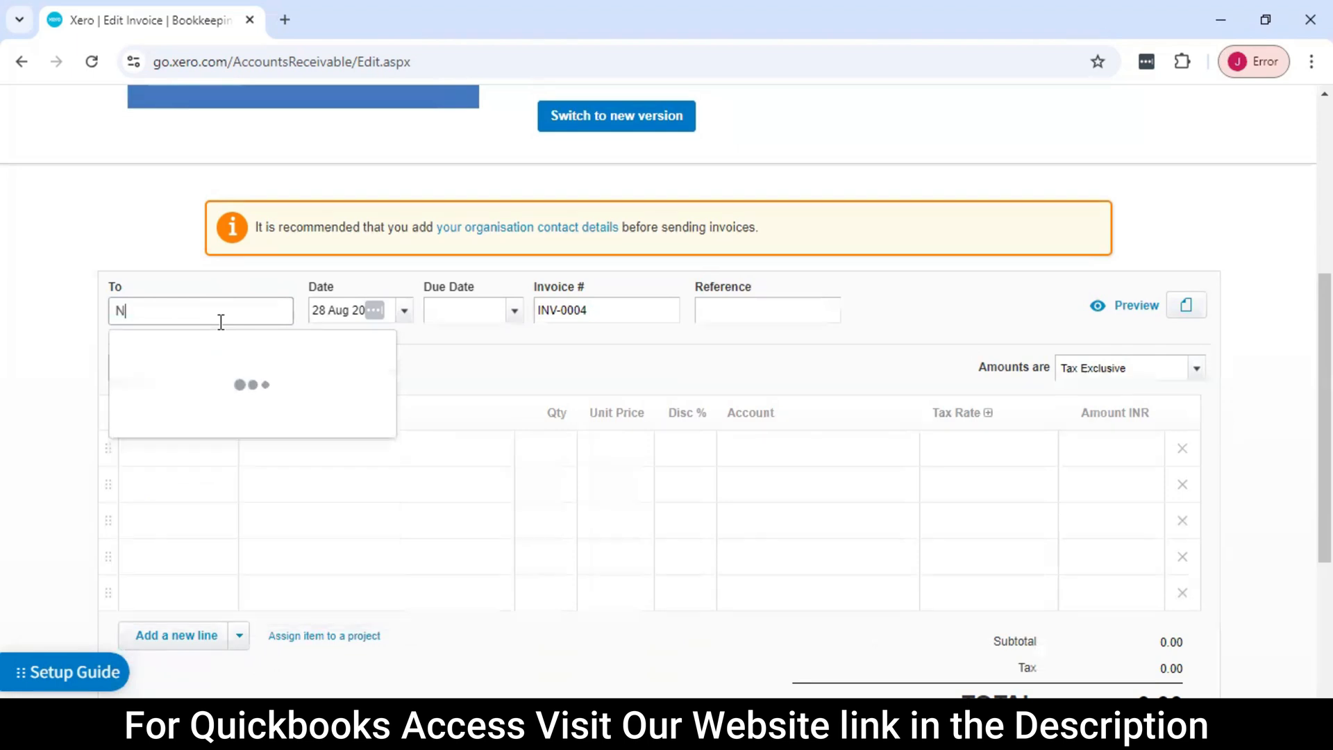
{"action": "type", "text": "eeraj"}
{"action": "left_click", "coordinate": [298, 425]}
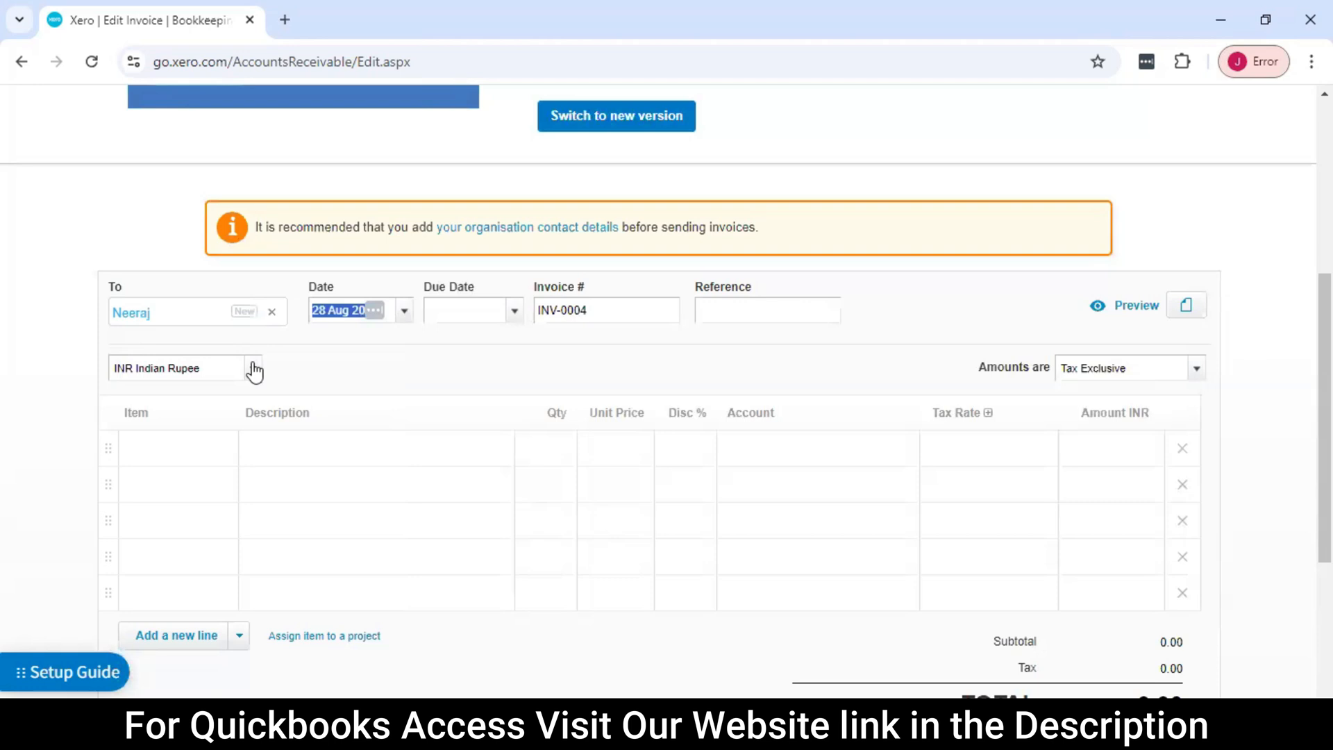
{"action": "left_click", "coordinate": [175, 311]}
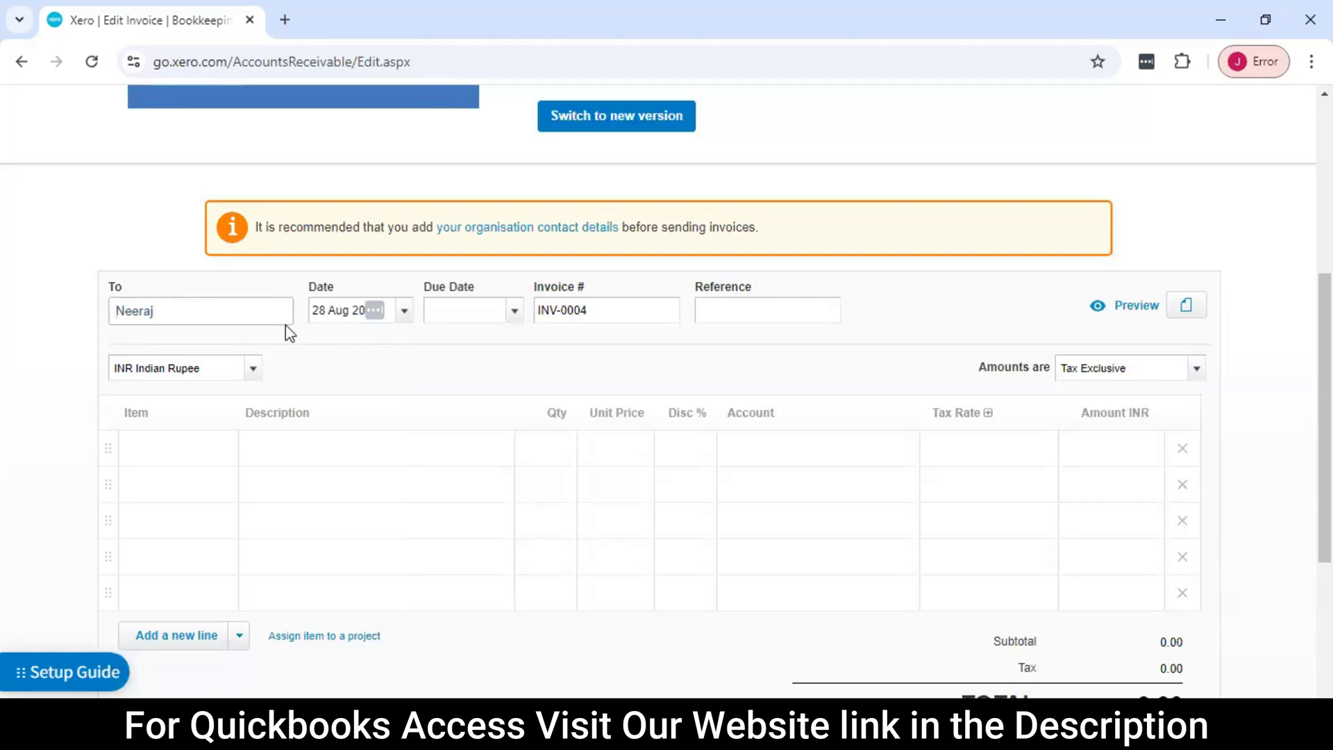
Set the invoice's due date to 28 Aug 2024 and its reference to 523252
{"action": "scroll", "coordinate": [326, 333], "scroll_direction": "up", "scroll_amount": 1}
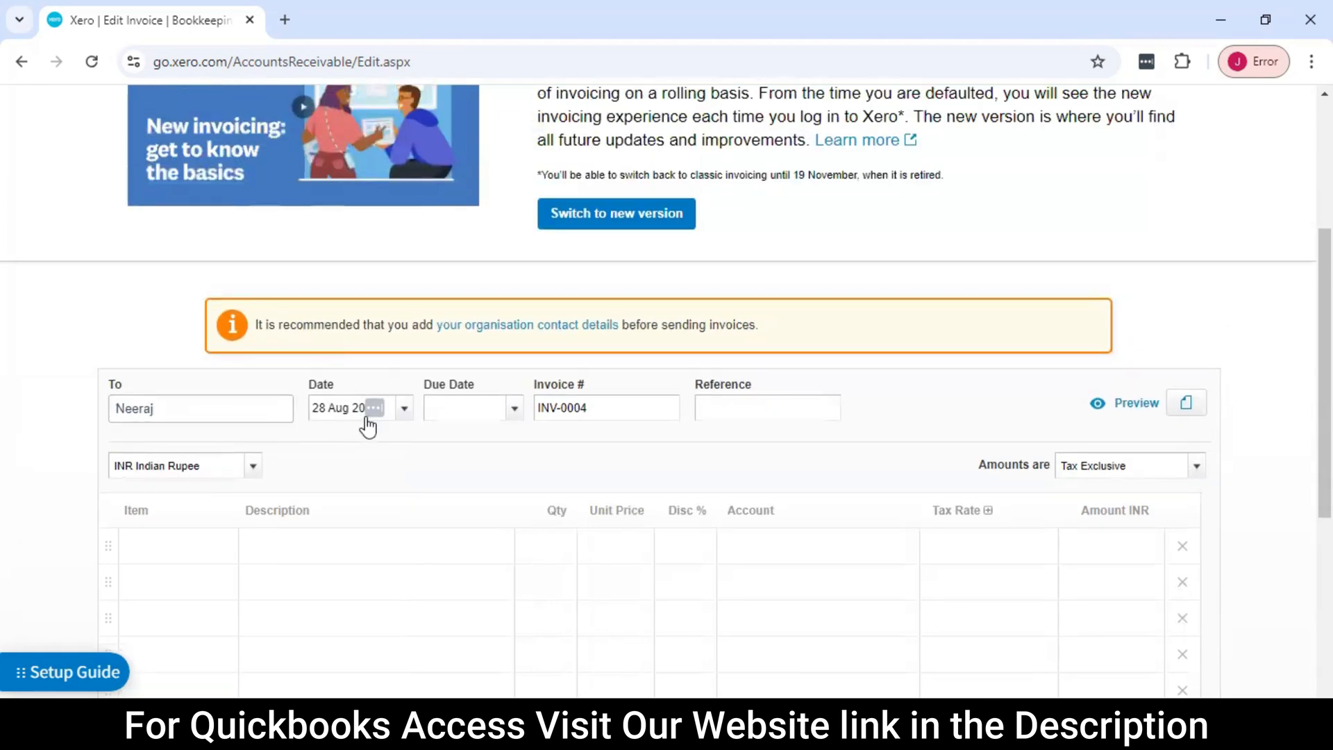
{"action": "scroll", "coordinate": [375, 417], "scroll_direction": "down", "scroll_amount": 1}
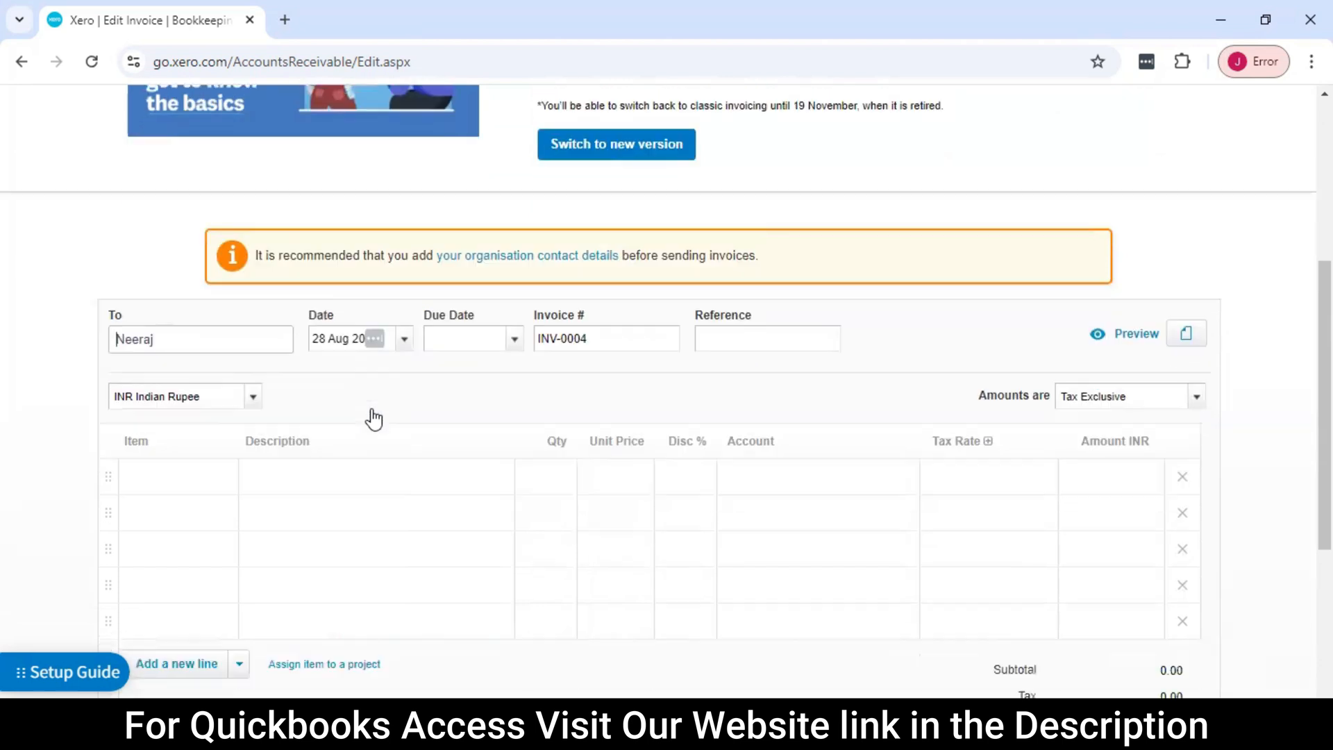
{"action": "left_click", "coordinate": [513, 314]}
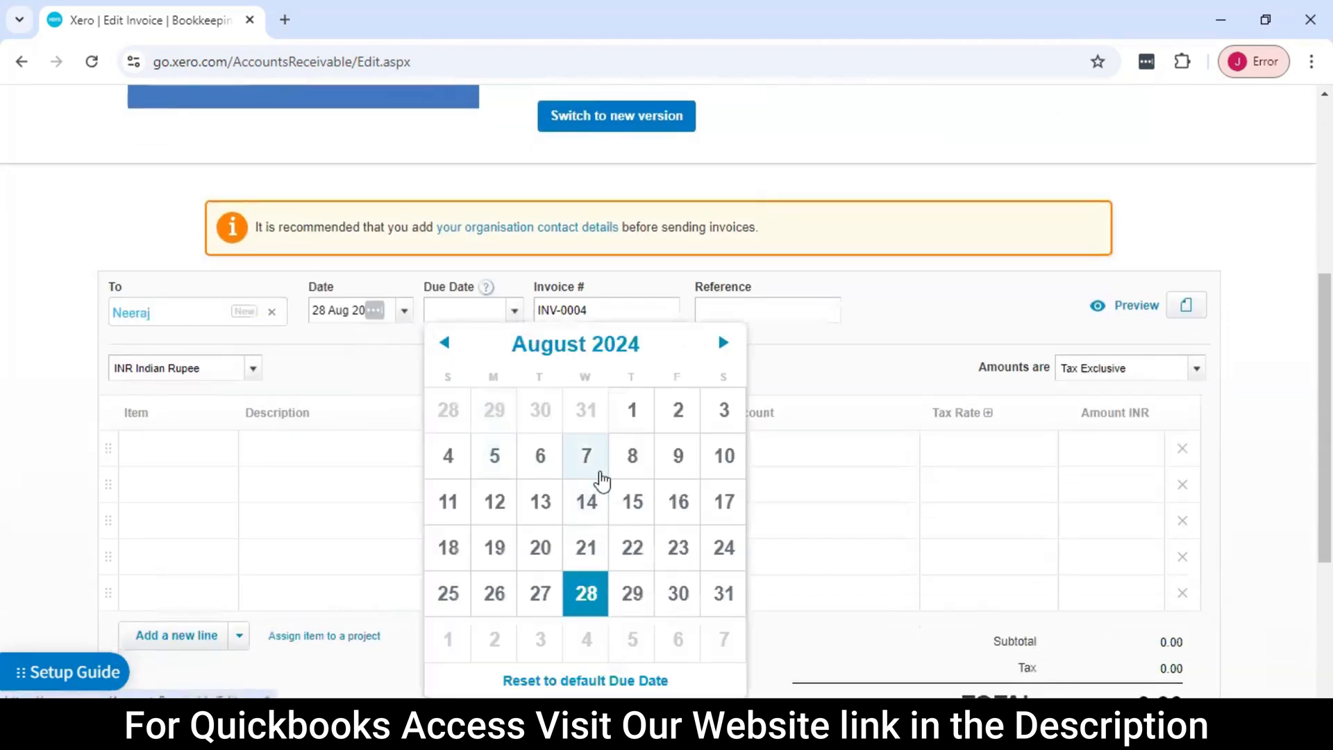
{"action": "scroll", "coordinate": [598, 473], "scroll_direction": "down", "scroll_amount": 1}
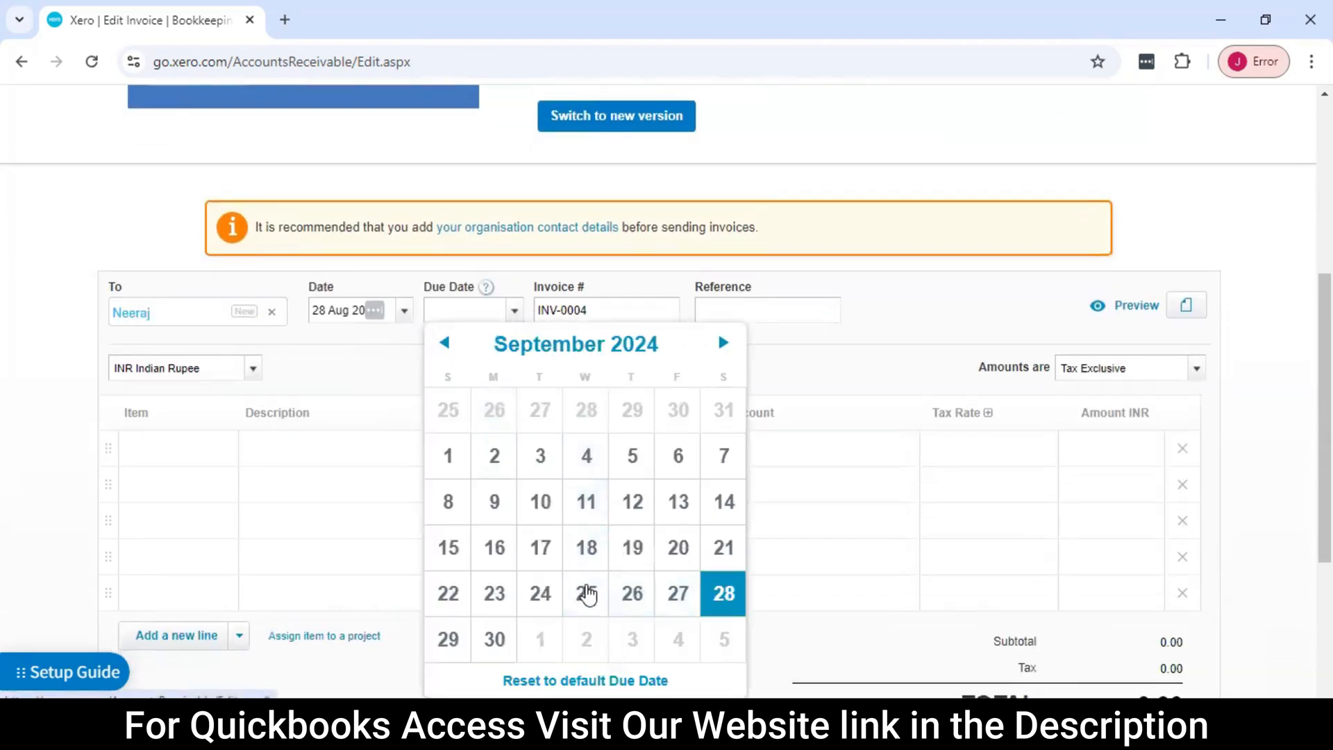
{"action": "left_click", "coordinate": [445, 342]}
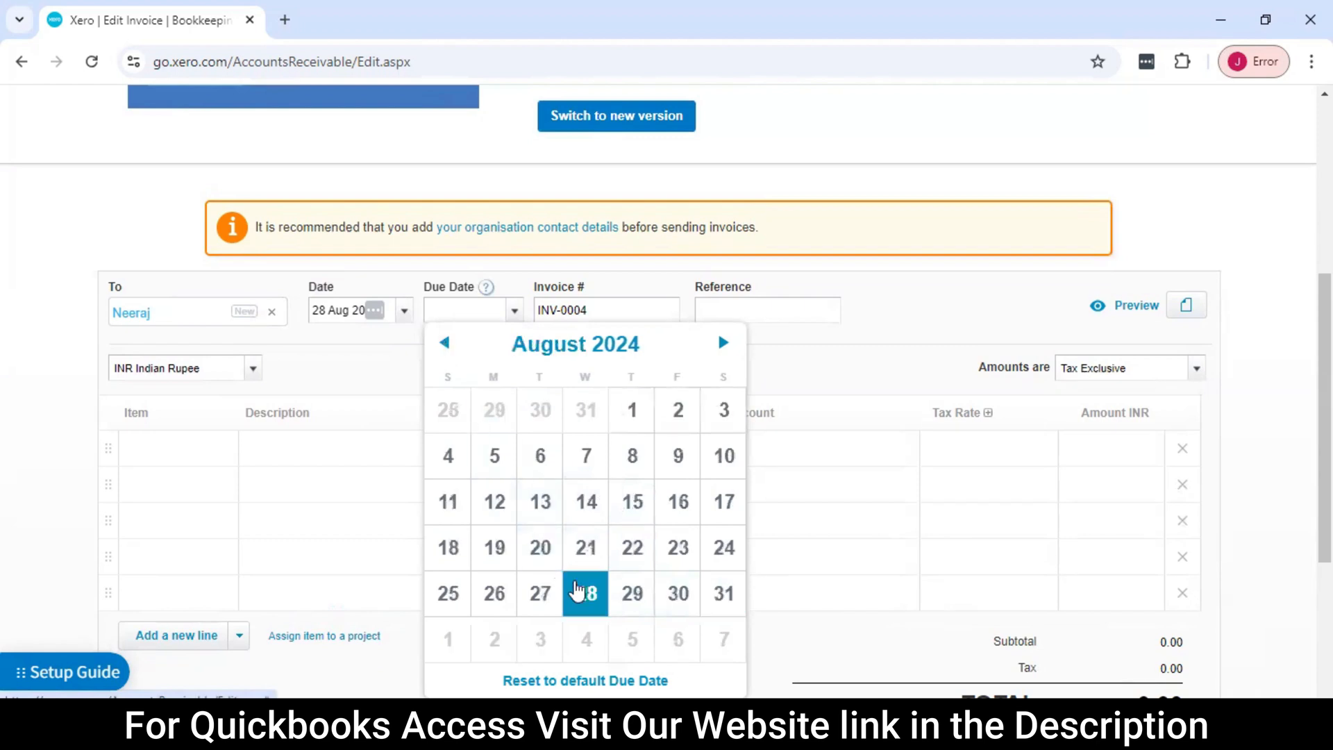
{"action": "left_click", "coordinate": [577, 591]}
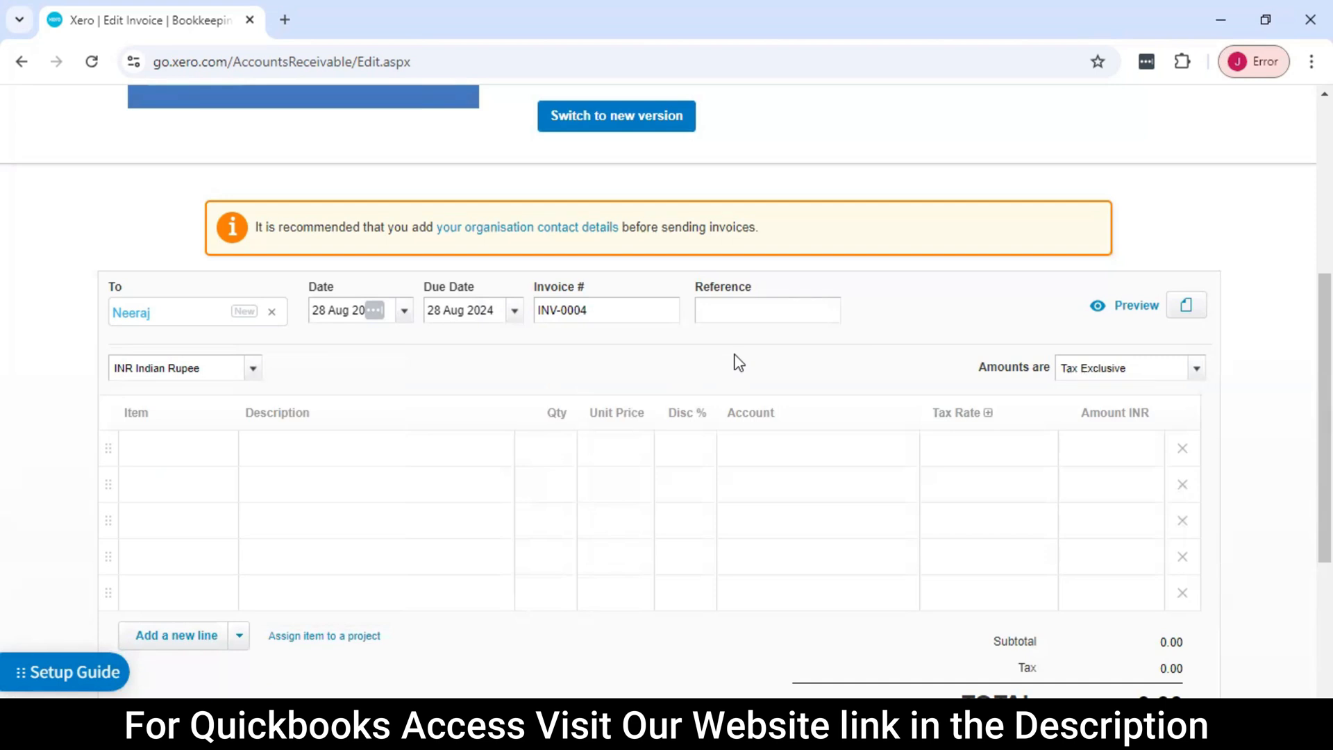
{"action": "left_click", "coordinate": [746, 312]}
{"action": "type", "text": "523252"}
Start creating a new item from the first invoice line and give it the item code 452
{"action": "scroll", "coordinate": [425, 449], "scroll_direction": "down", "scroll_amount": 3}
{"action": "left_click", "coordinate": [175, 254]}
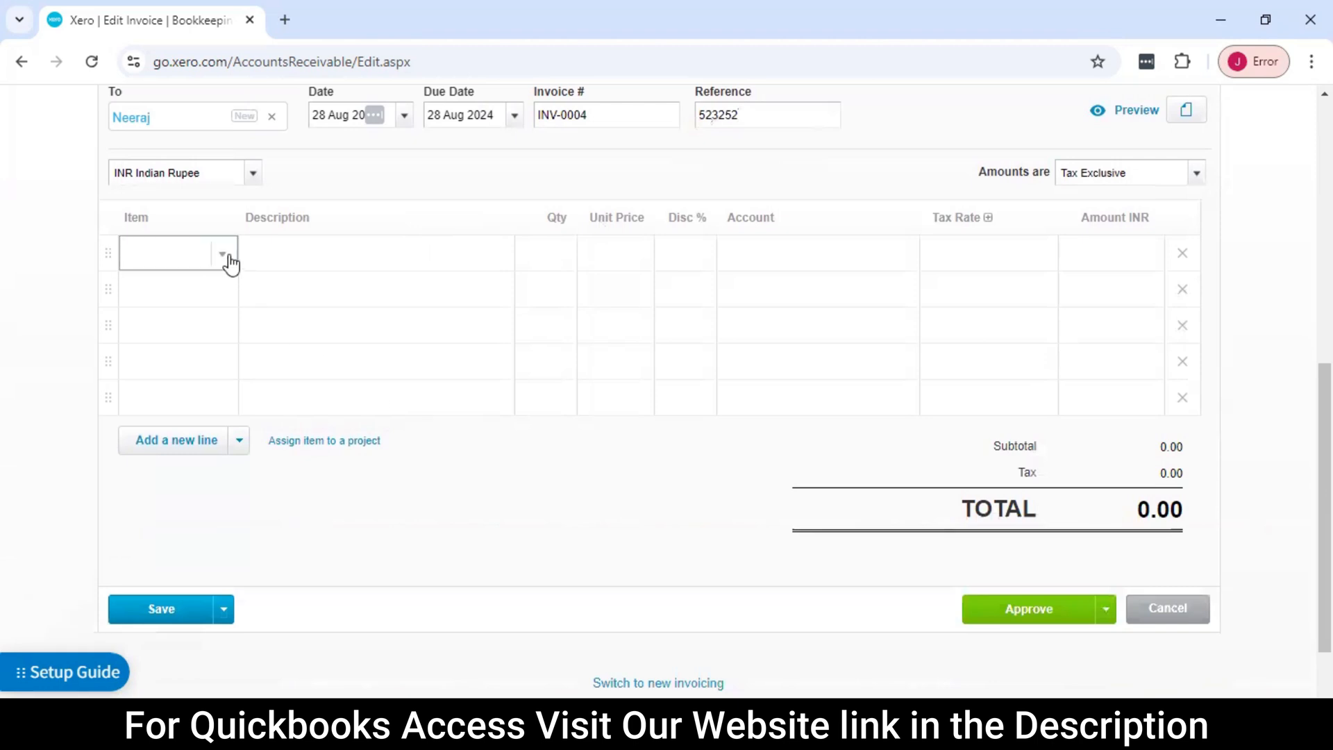
{"action": "scroll", "coordinate": [259, 283], "scroll_direction": "up", "scroll_amount": 3}
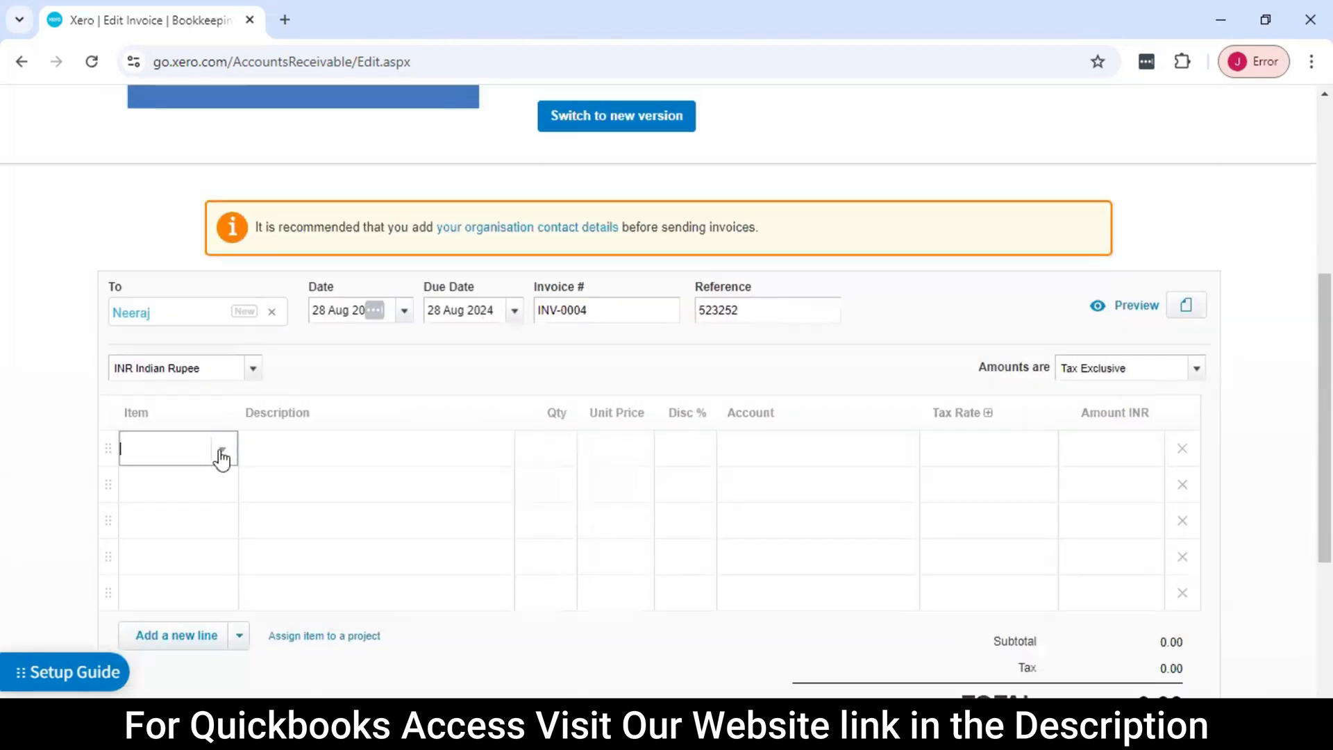
{"action": "left_click", "coordinate": [223, 450]}
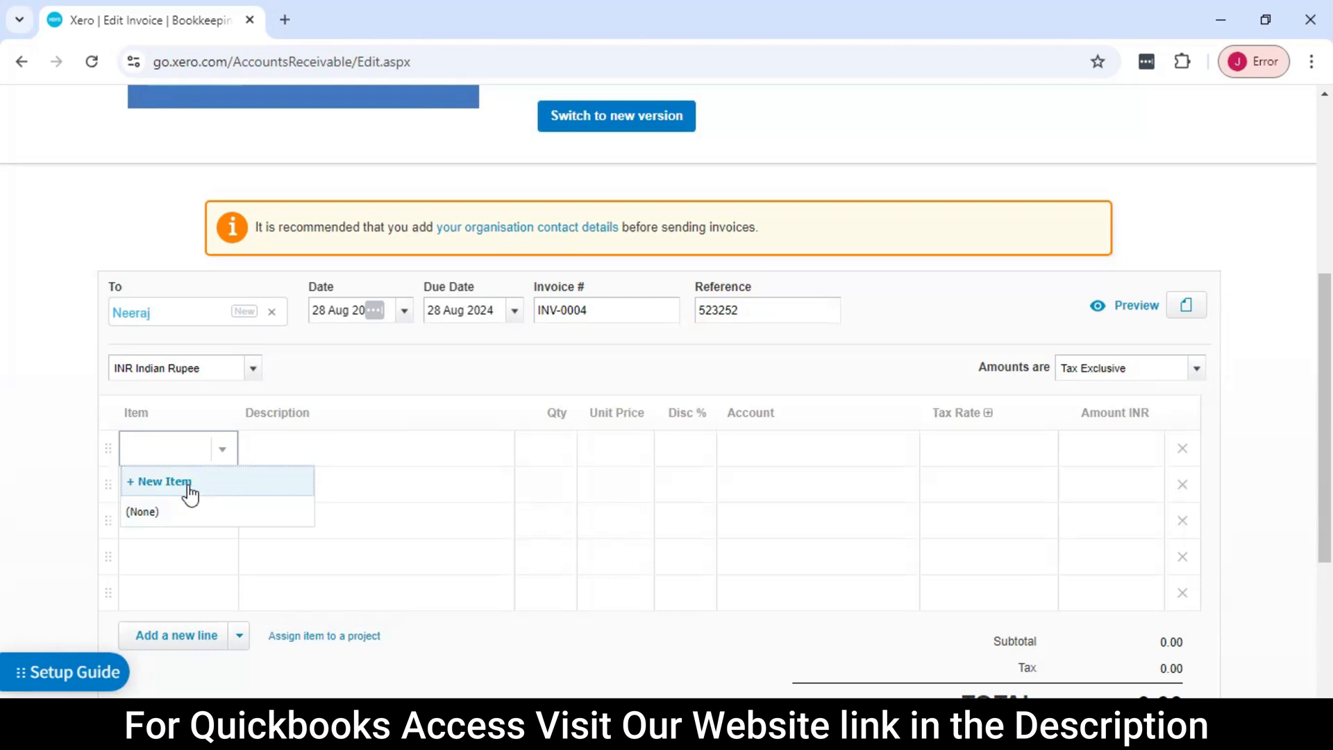
{"action": "left_click", "coordinate": [164, 482]}
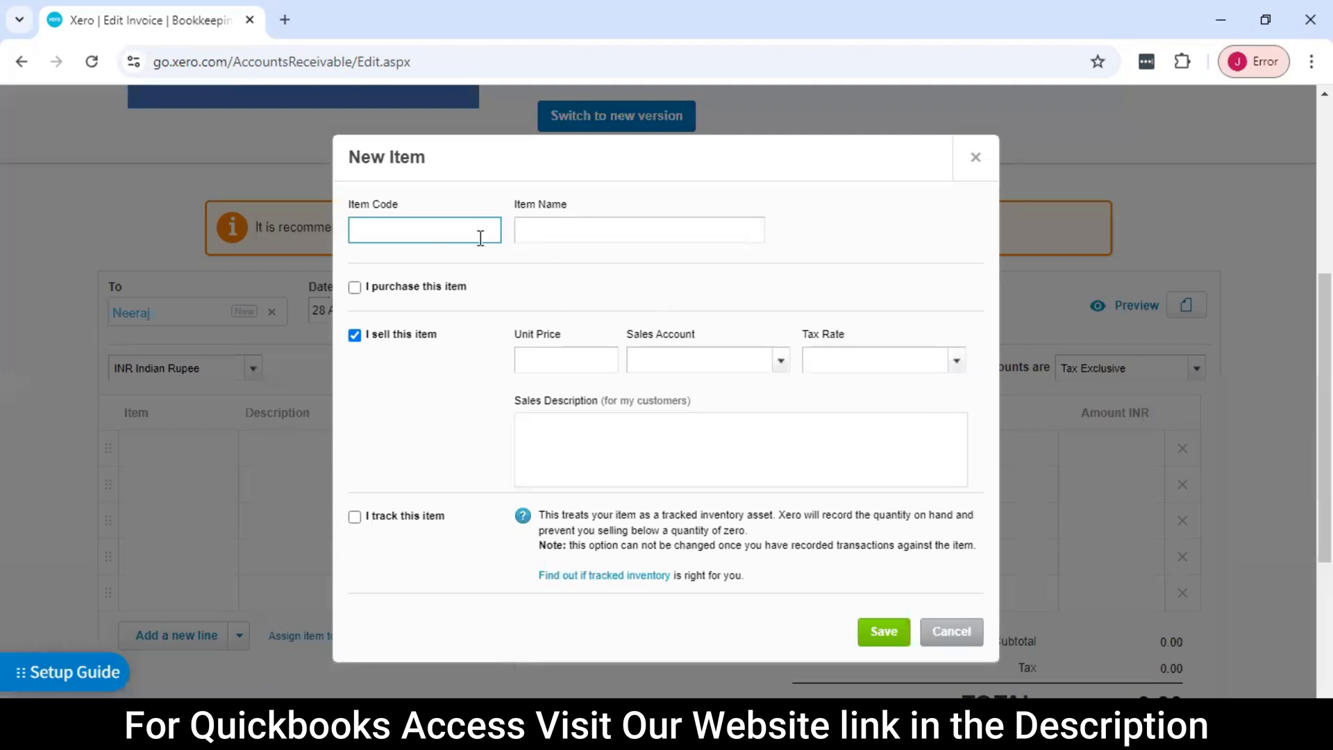
{"action": "type", "text": "452"}
{"action": "key", "text": "Tab"}
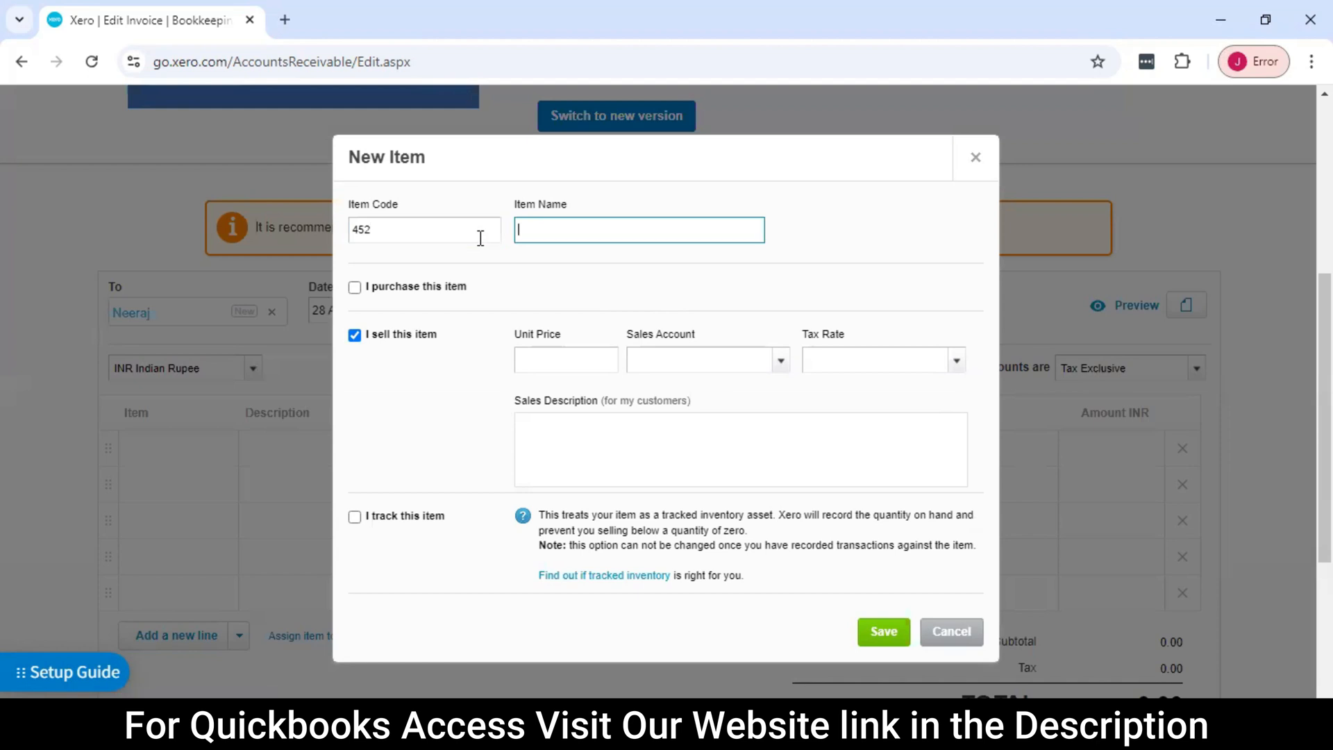
Name the new item Computer HCL and save it to the first invoice line
{"action": "type", "text": "Computer HCL"}
{"action": "key", "text": "Tab"}
{"action": "left_click", "coordinate": [656, 232]}
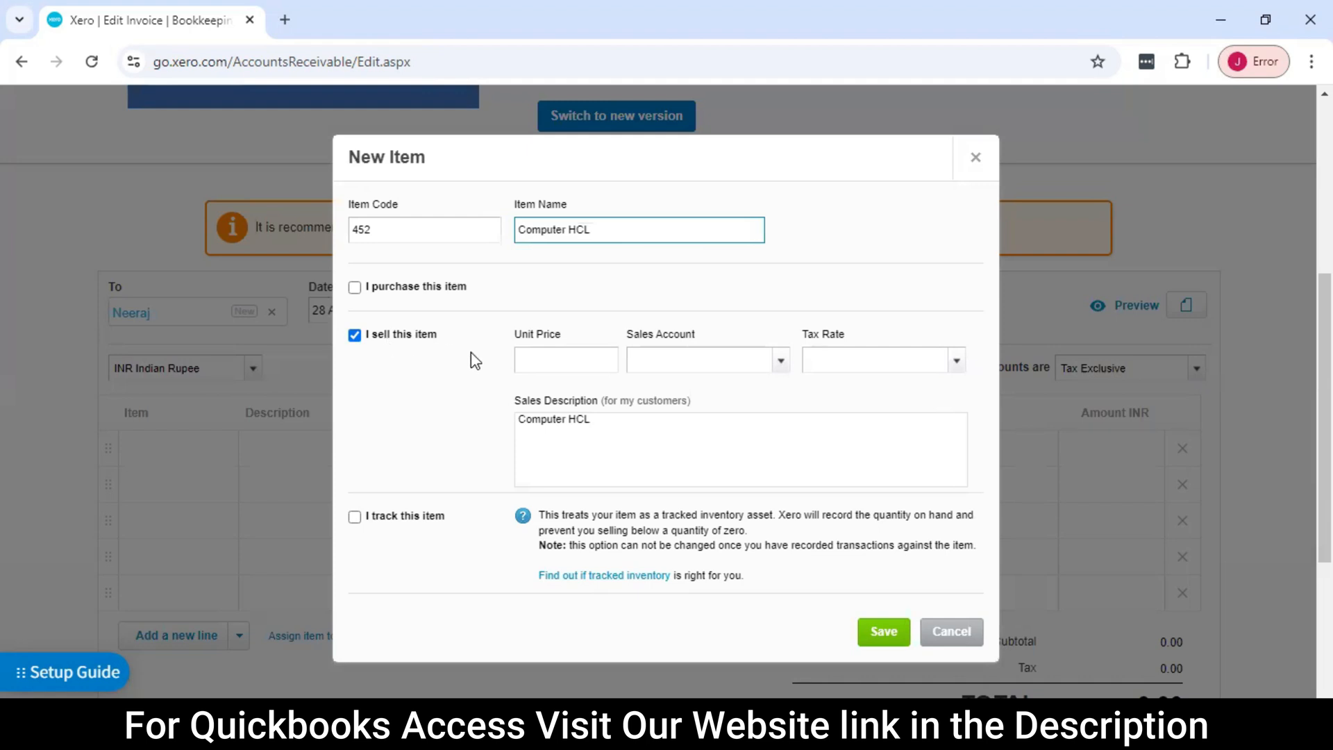
{"action": "scroll", "coordinate": [586, 417], "scroll_direction": "down", "scroll_amount": 3}
{"action": "scroll", "coordinate": [611, 381], "scroll_direction": "up", "scroll_amount": 2}
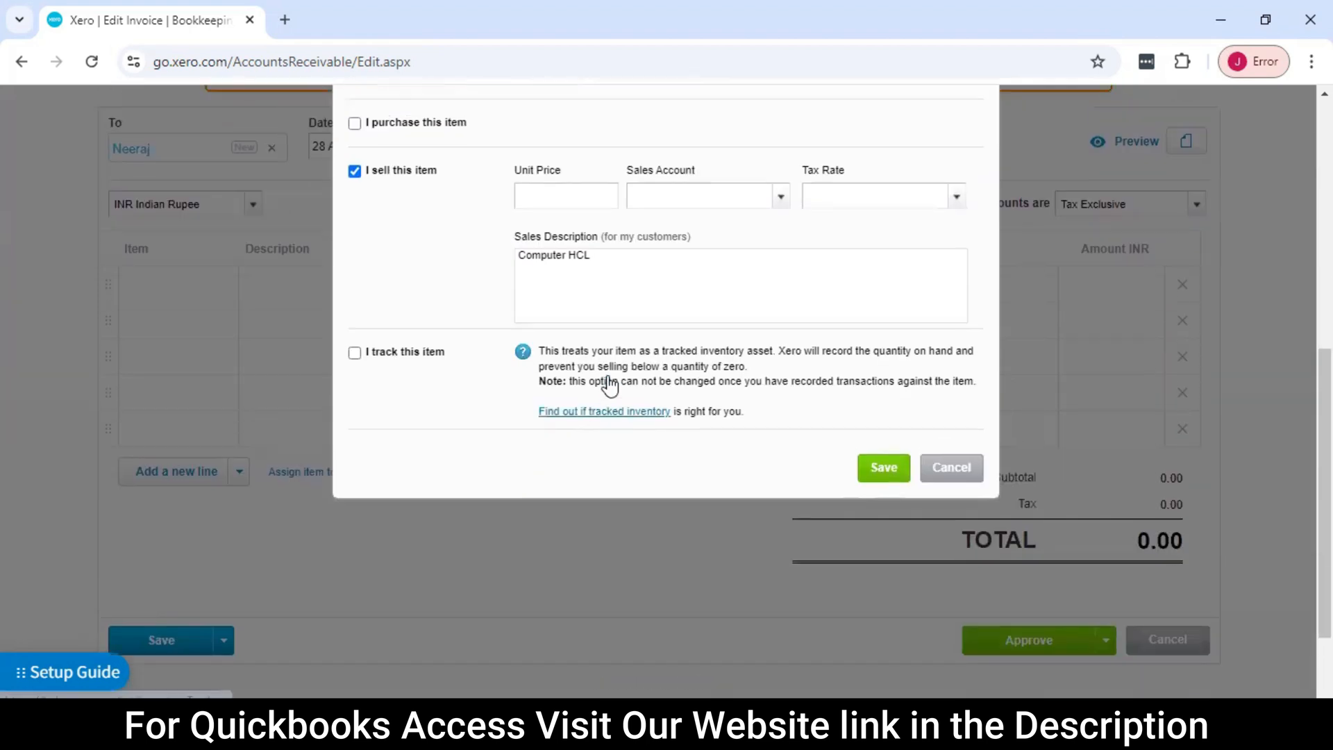
{"action": "left_click", "coordinate": [884, 536]}
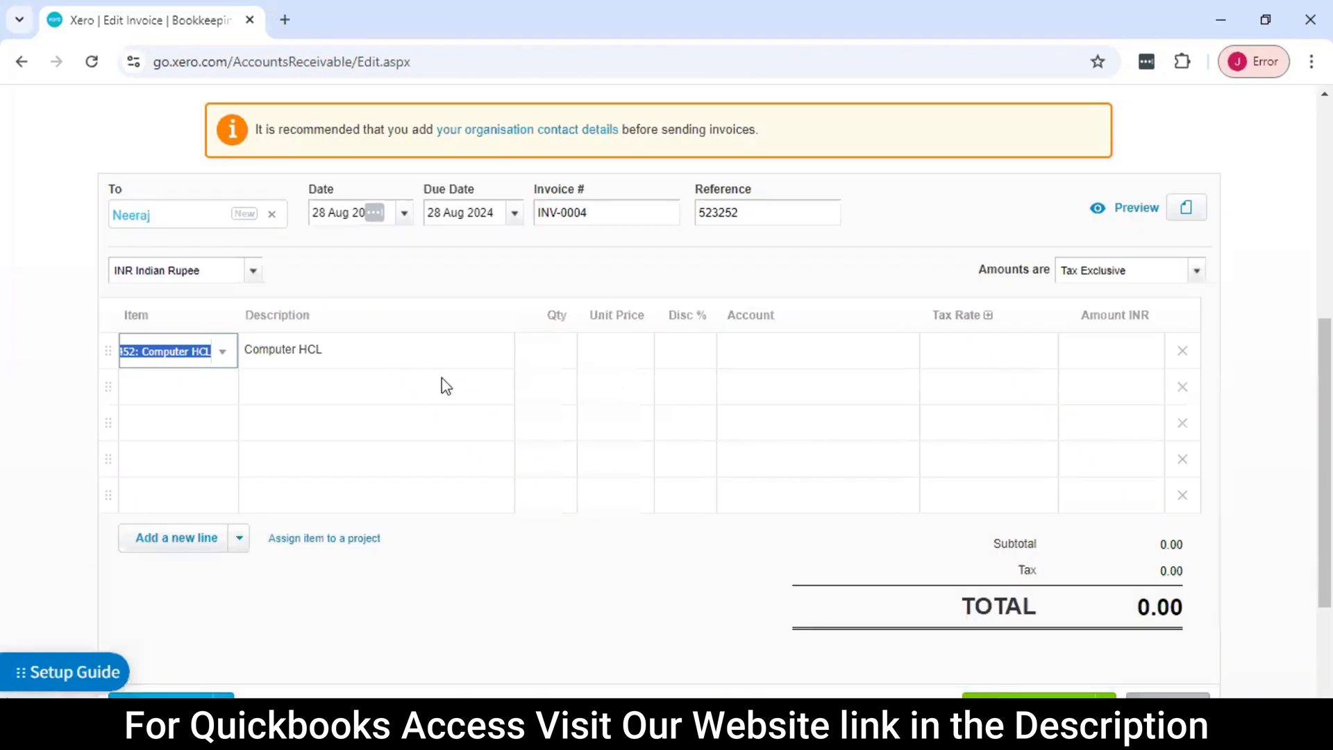
Set the Computer HCL line's quantity to 10 and its unit price to 30000
{"action": "left_click", "coordinate": [548, 354]}
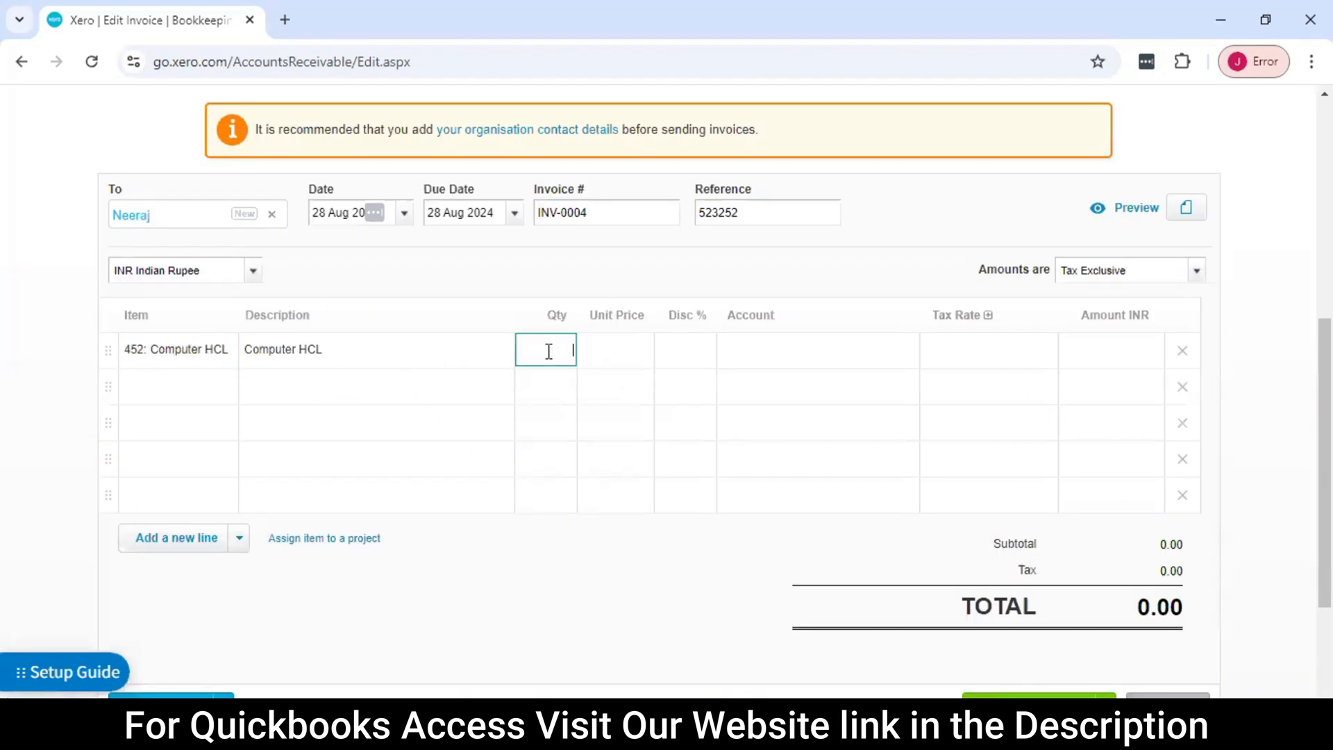
{"action": "type", "text": "10"}
{"action": "key", "text": "Tab"}
{"action": "type", "text": "30000"}
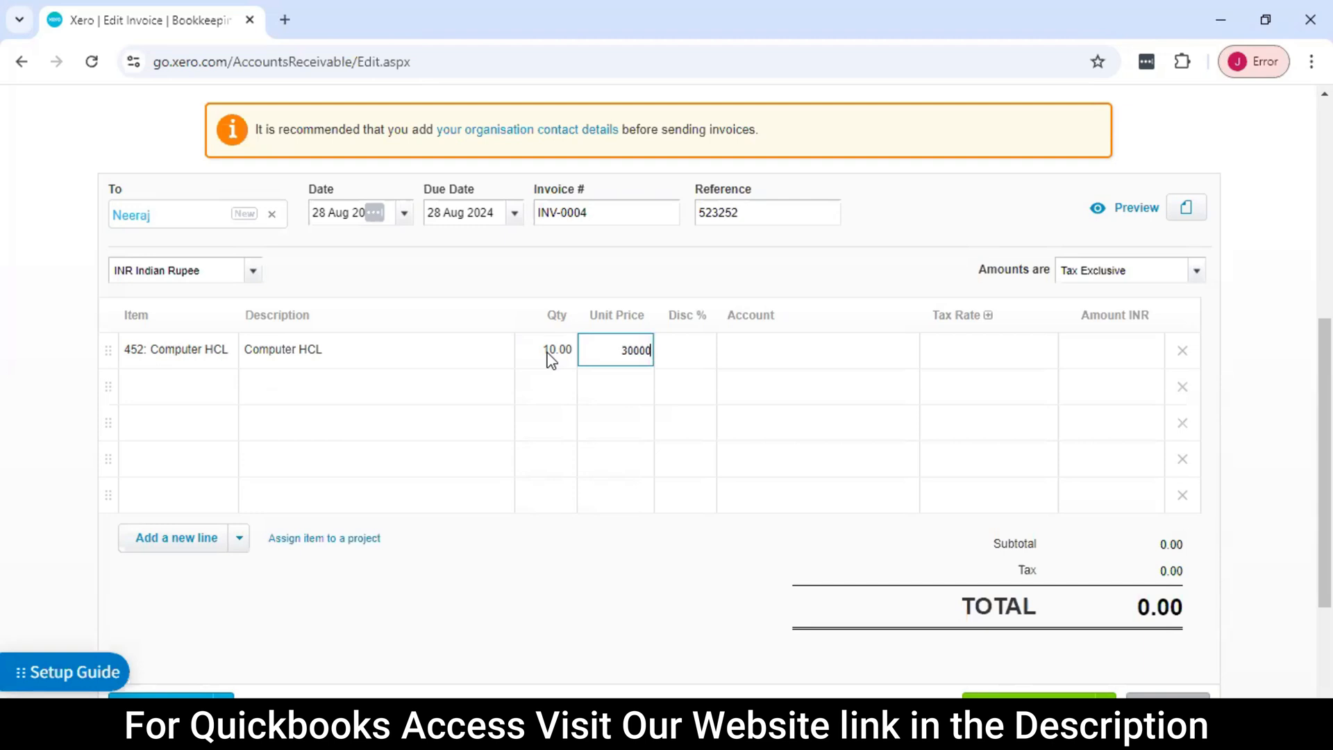
{"action": "key", "text": "Tab"}
{"action": "key", "text": "Tab"}
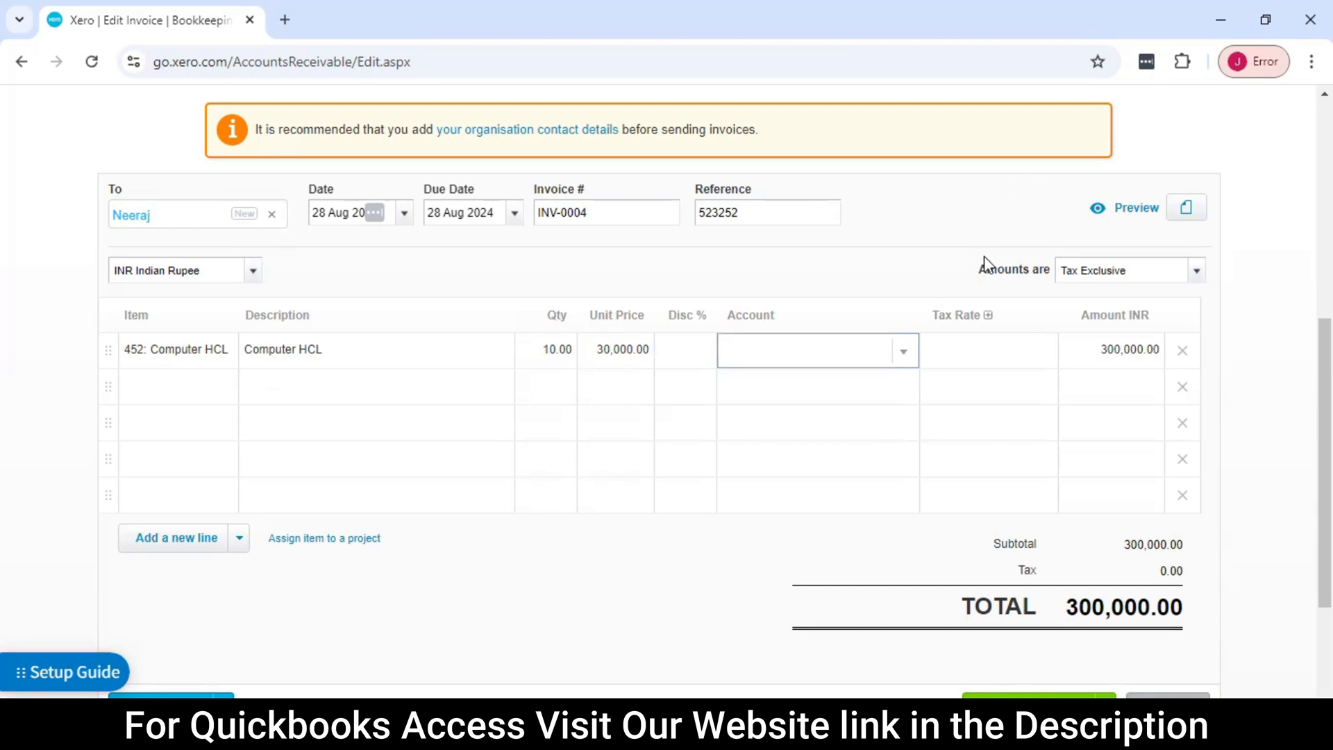
Assign the Computer HCL line to the account 200 - Sales and keep Tax on Sales (0%) as its tax rate
{"action": "left_click", "coordinate": [905, 353]}
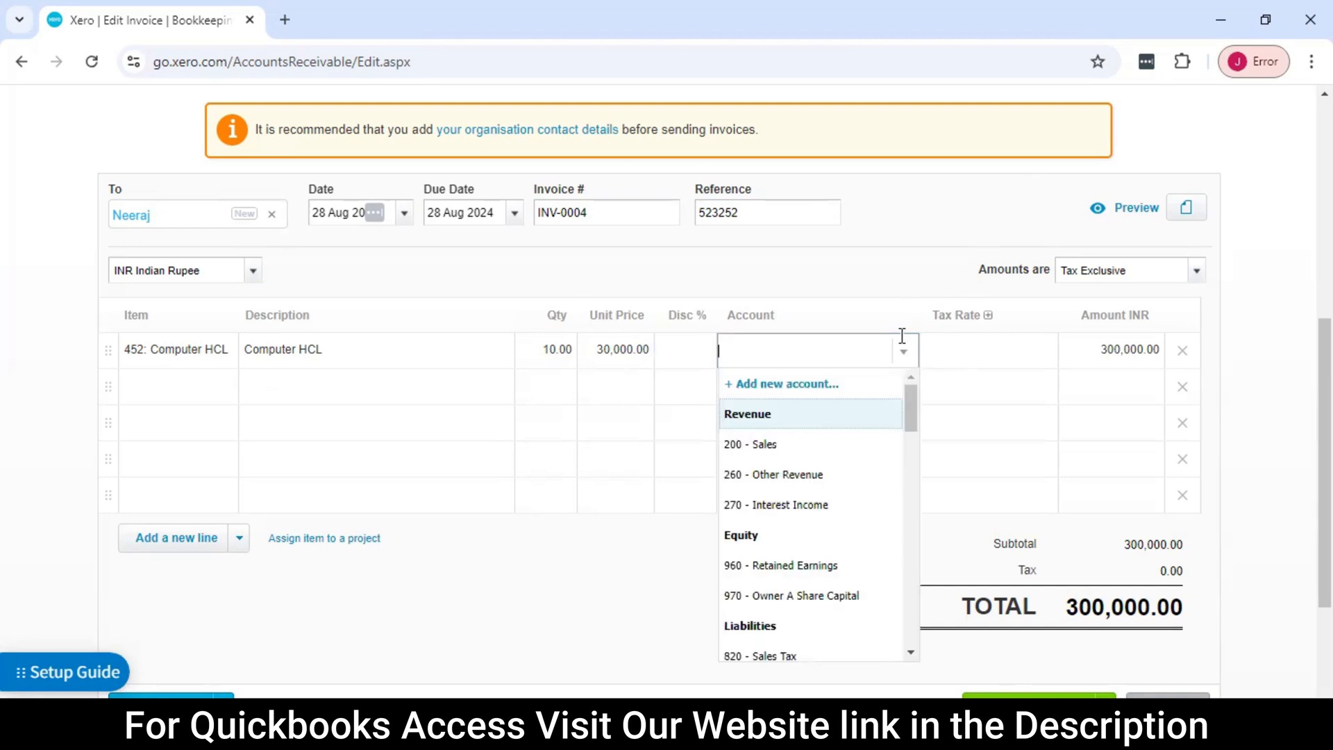
{"action": "left_click", "coordinate": [806, 451]}
{"action": "key", "text": "Tab"}
{"action": "key", "text": "Tab"}
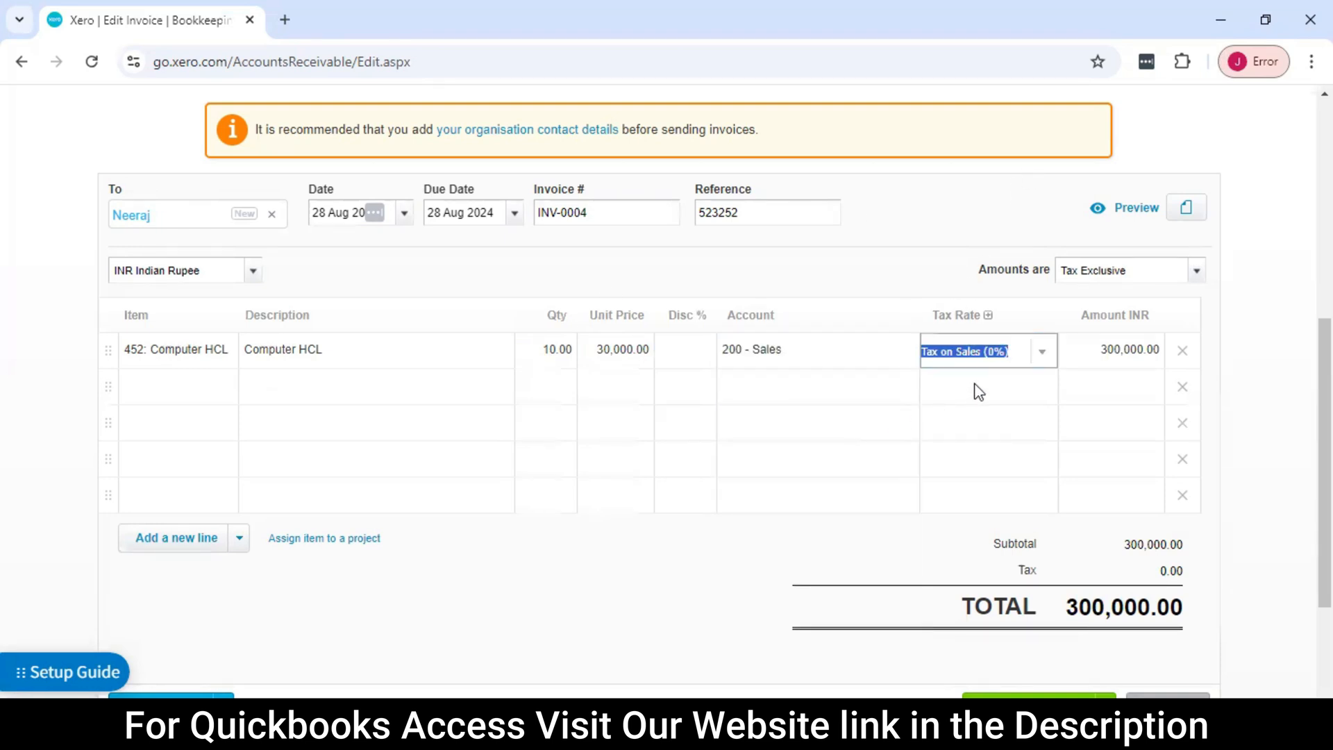
Check over the completed invoice and save it as a draft
{"action": "scroll", "coordinate": [656, 441], "scroll_direction": "down", "scroll_amount": 3}
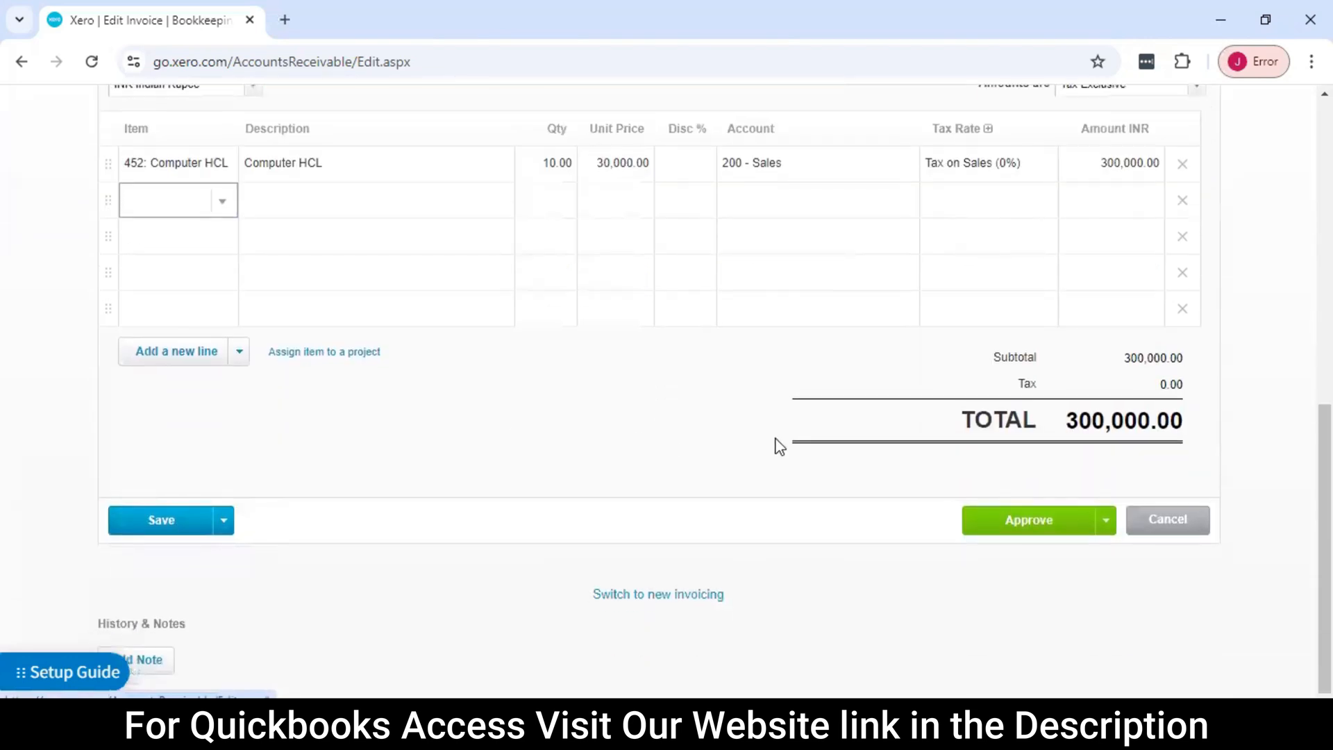
{"action": "scroll", "coordinate": [775, 442], "scroll_direction": "up", "scroll_amount": 4}
{"action": "scroll", "coordinate": [775, 442], "scroll_direction": "down", "scroll_amount": 2}
{"action": "scroll", "coordinate": [777, 441], "scroll_direction": "up", "scroll_amount": 3}
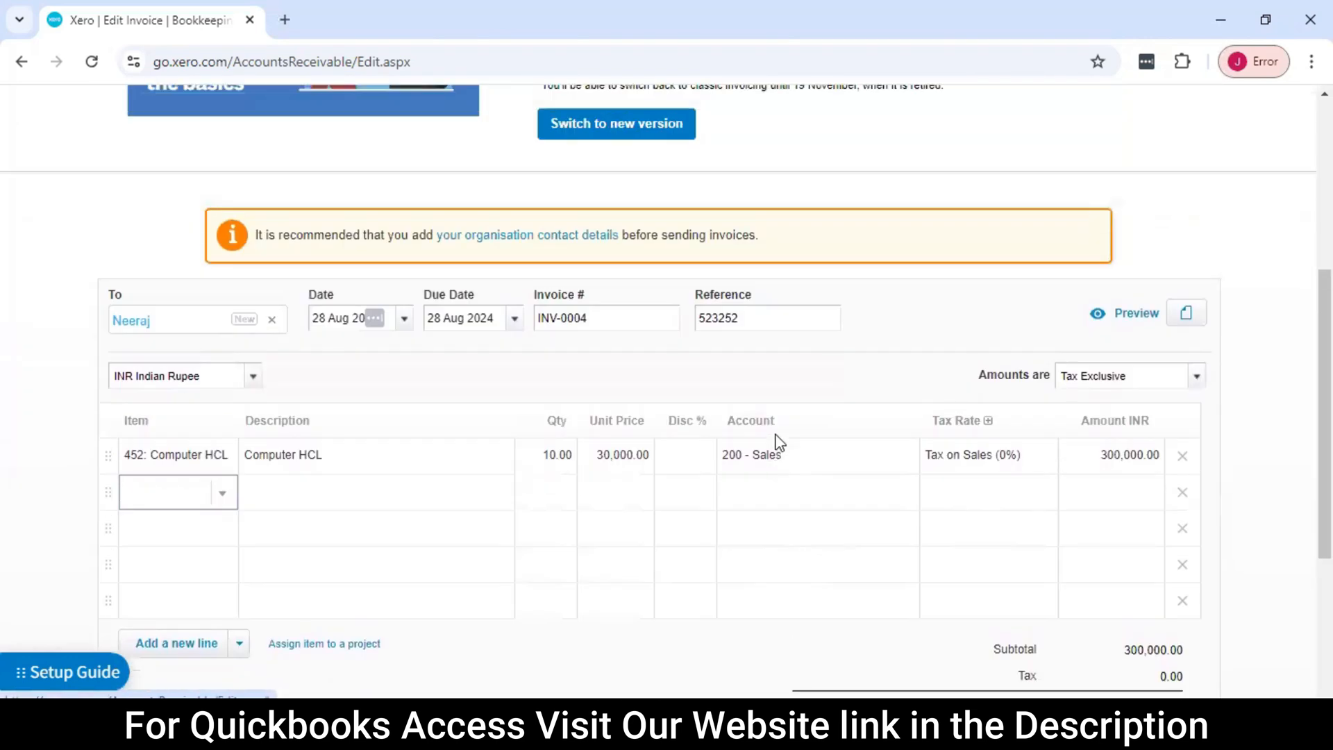
{"action": "scroll", "coordinate": [961, 396], "scroll_direction": "up", "scroll_amount": 3}
{"action": "scroll", "coordinate": [963, 401], "scroll_direction": "down", "scroll_amount": 2}
{"action": "scroll", "coordinate": [963, 403], "scroll_direction": "down", "scroll_amount": 4}
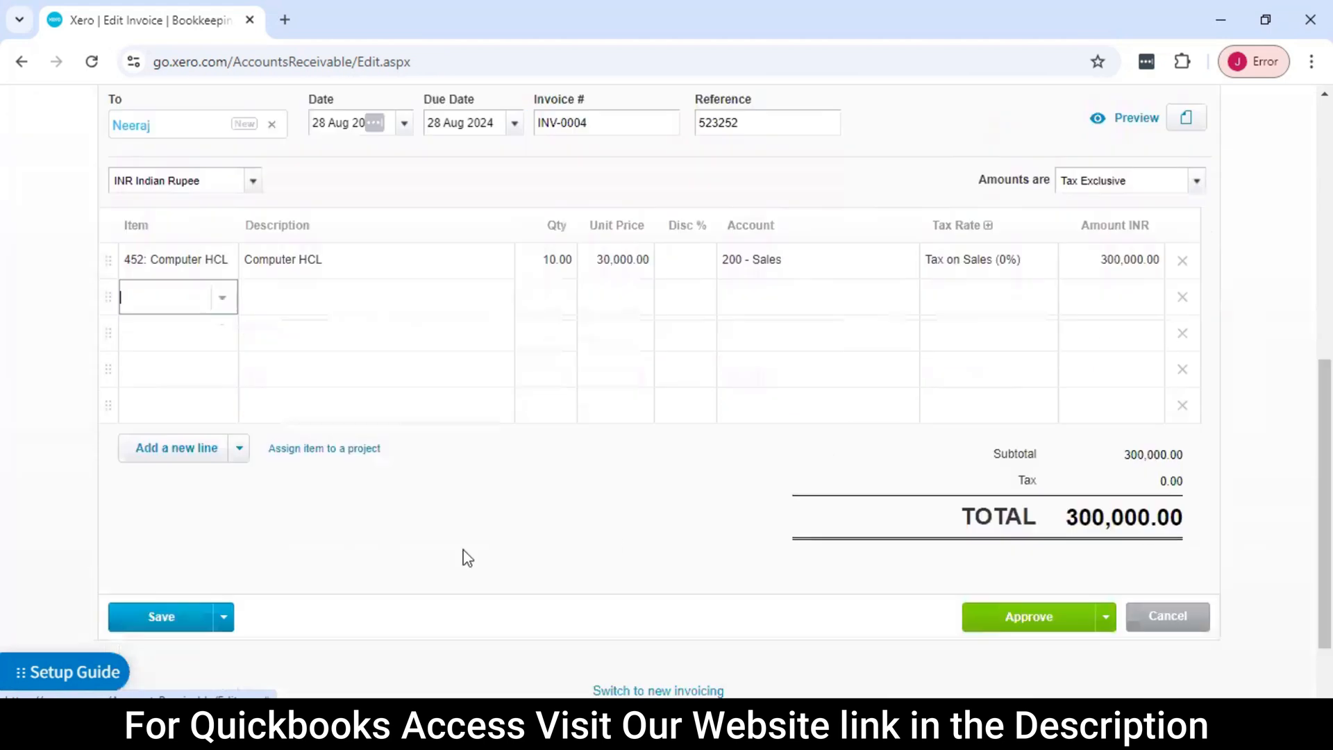
{"action": "scroll", "coordinate": [214, 581], "scroll_direction": "down", "scroll_amount": 2}
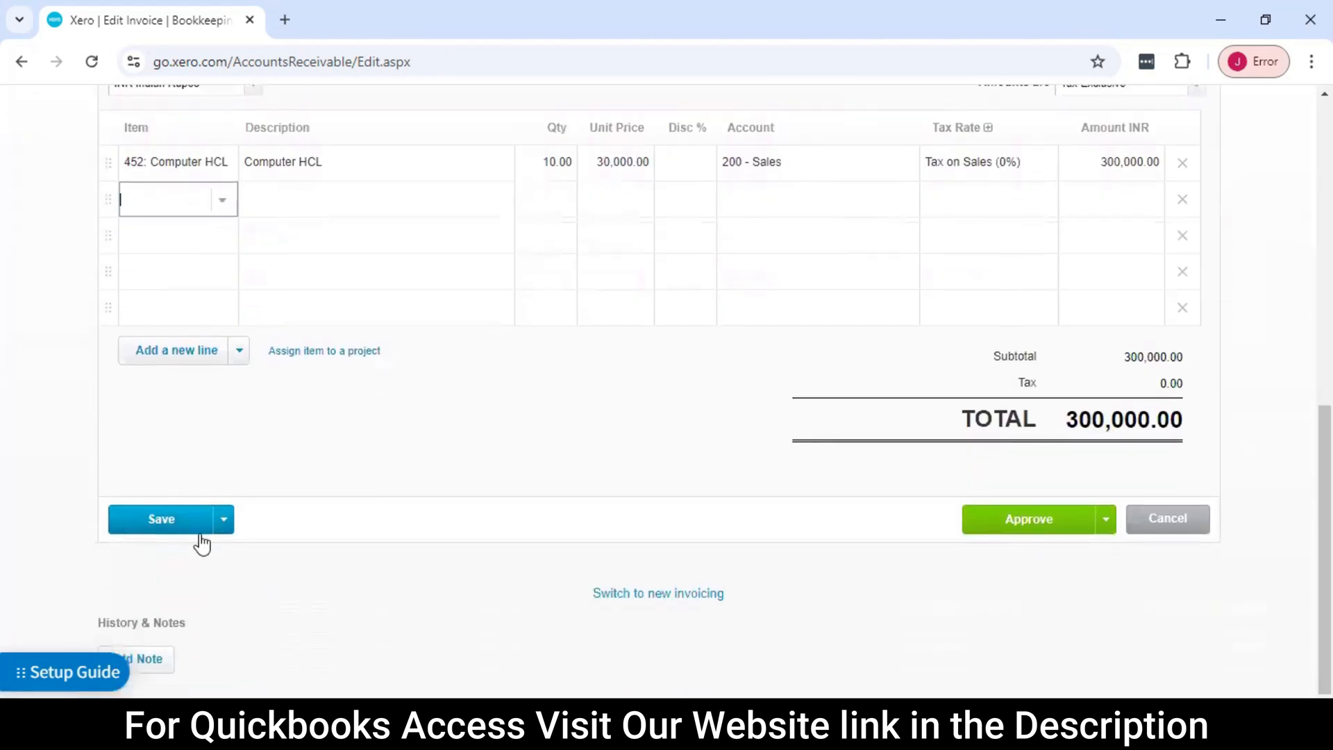
{"action": "left_click", "coordinate": [163, 528]}
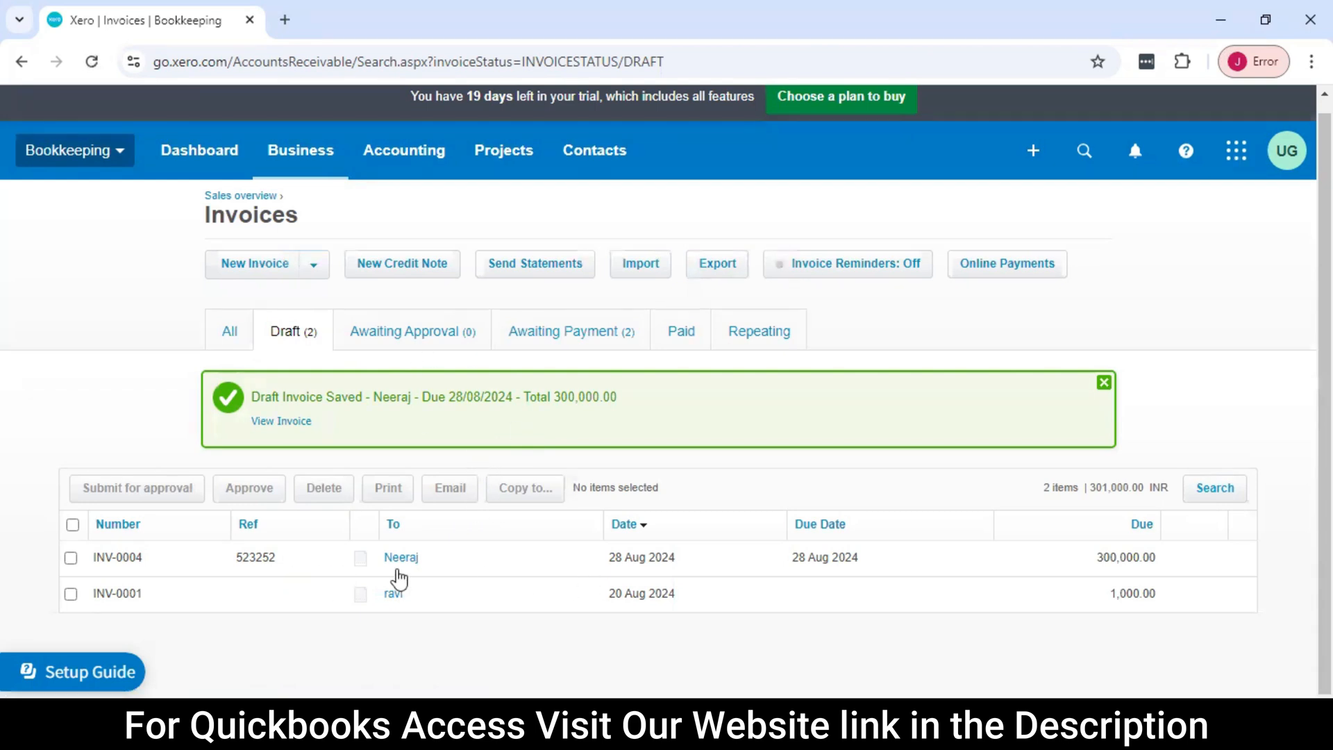
Open the newly saved draft invoice INV-0004 from the drafts list and review its details
{"action": "left_click", "coordinate": [474, 558]}
{"action": "scroll", "coordinate": [707, 477], "scroll_direction": "down", "scroll_amount": 4}
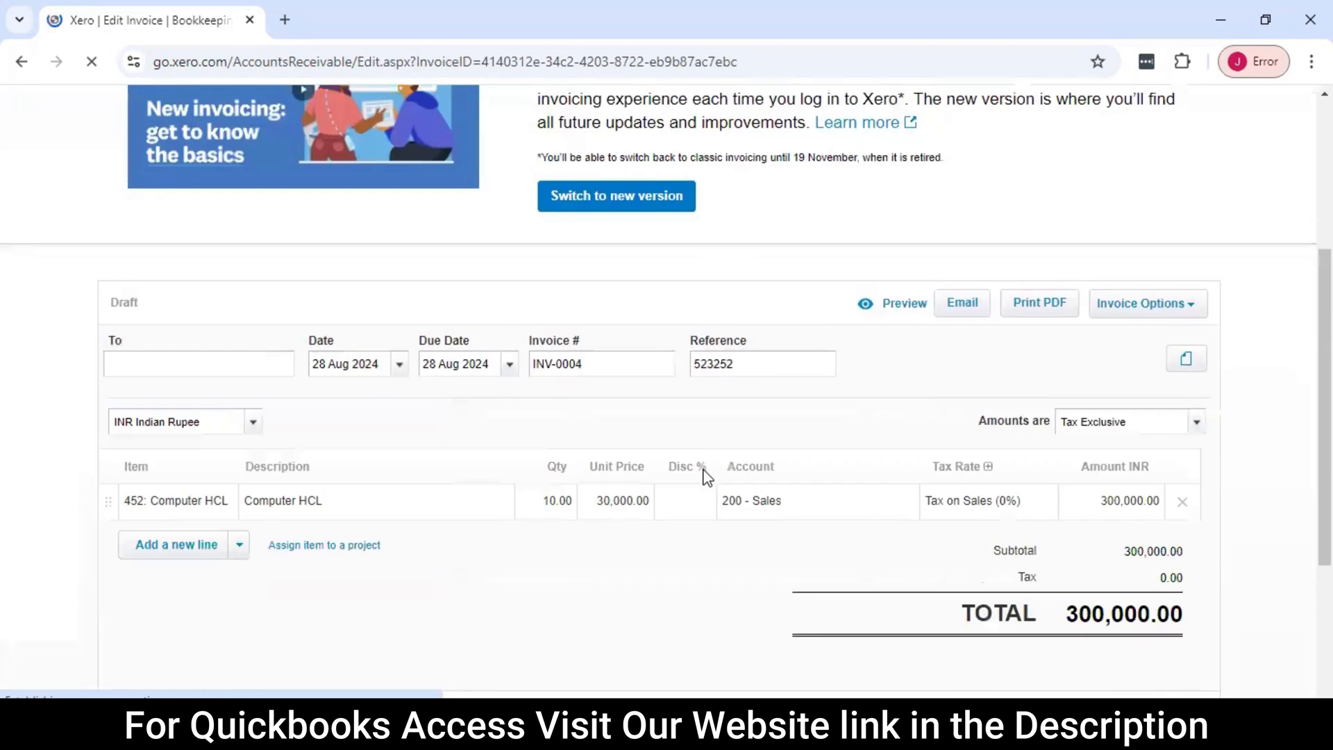
{"action": "scroll", "coordinate": [706, 476], "scroll_direction": "down", "scroll_amount": 3}
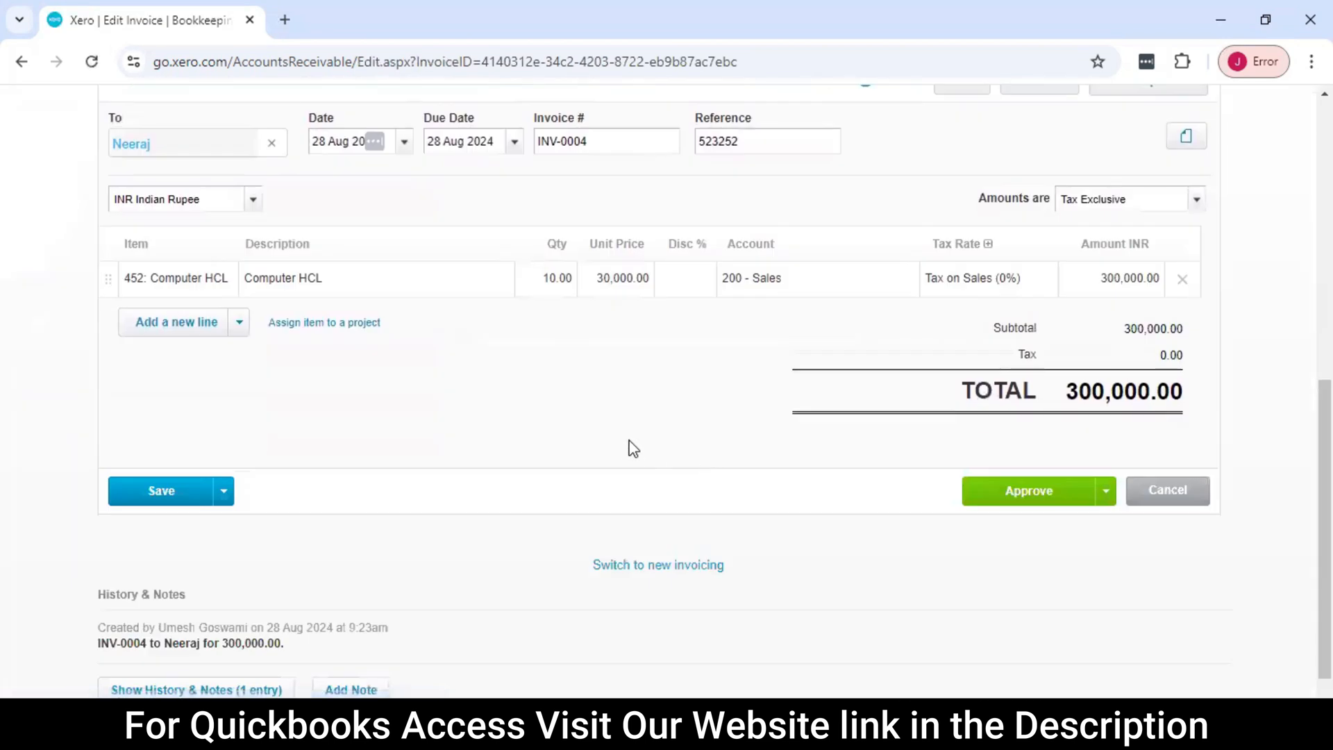
Check over the draft invoice INV-0004 once more and approve it
{"action": "scroll", "coordinate": [625, 444], "scroll_direction": "up", "scroll_amount": 3}
{"action": "scroll", "coordinate": [522, 368], "scroll_direction": "up", "scroll_amount": 4}
{"action": "scroll", "coordinate": [648, 415], "scroll_direction": "down", "scroll_amount": 4}
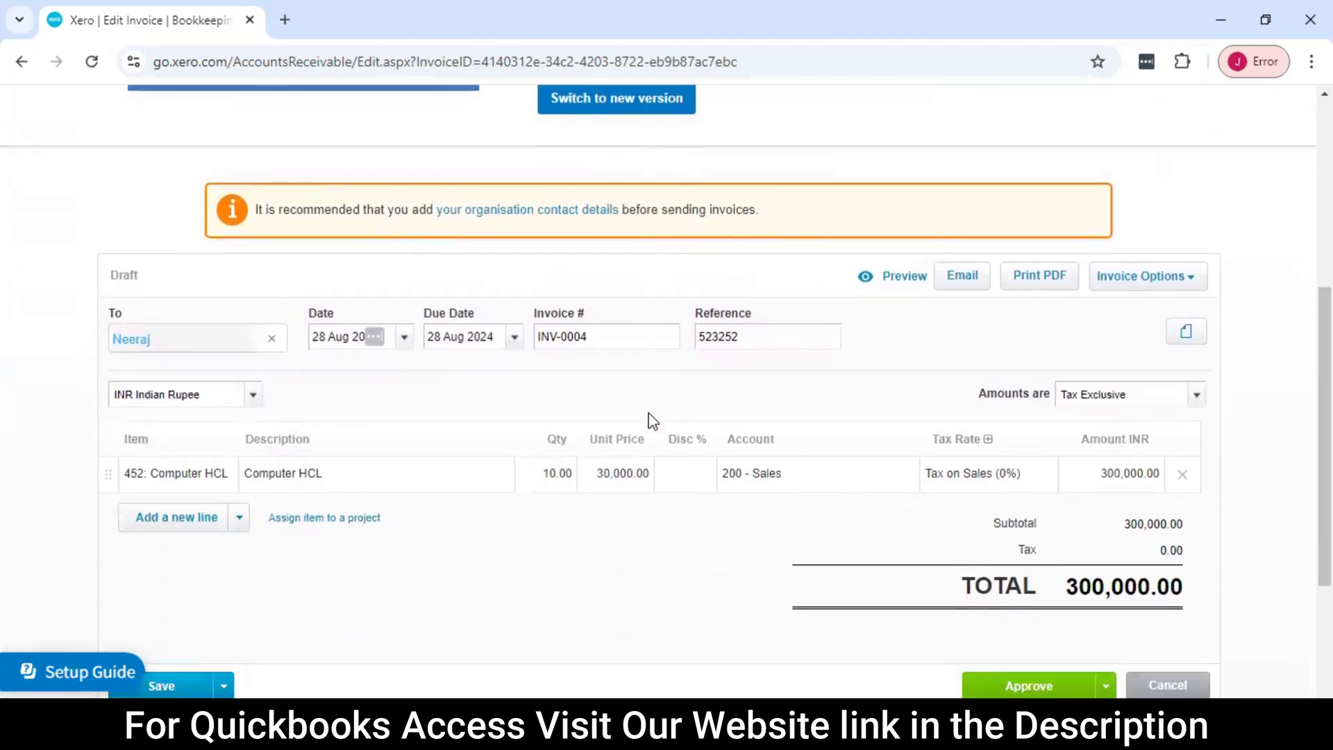
{"action": "scroll", "coordinate": [650, 421], "scroll_direction": "down", "scroll_amount": 3}
{"action": "scroll", "coordinate": [1056, 548], "scroll_direction": "up", "scroll_amount": 1}
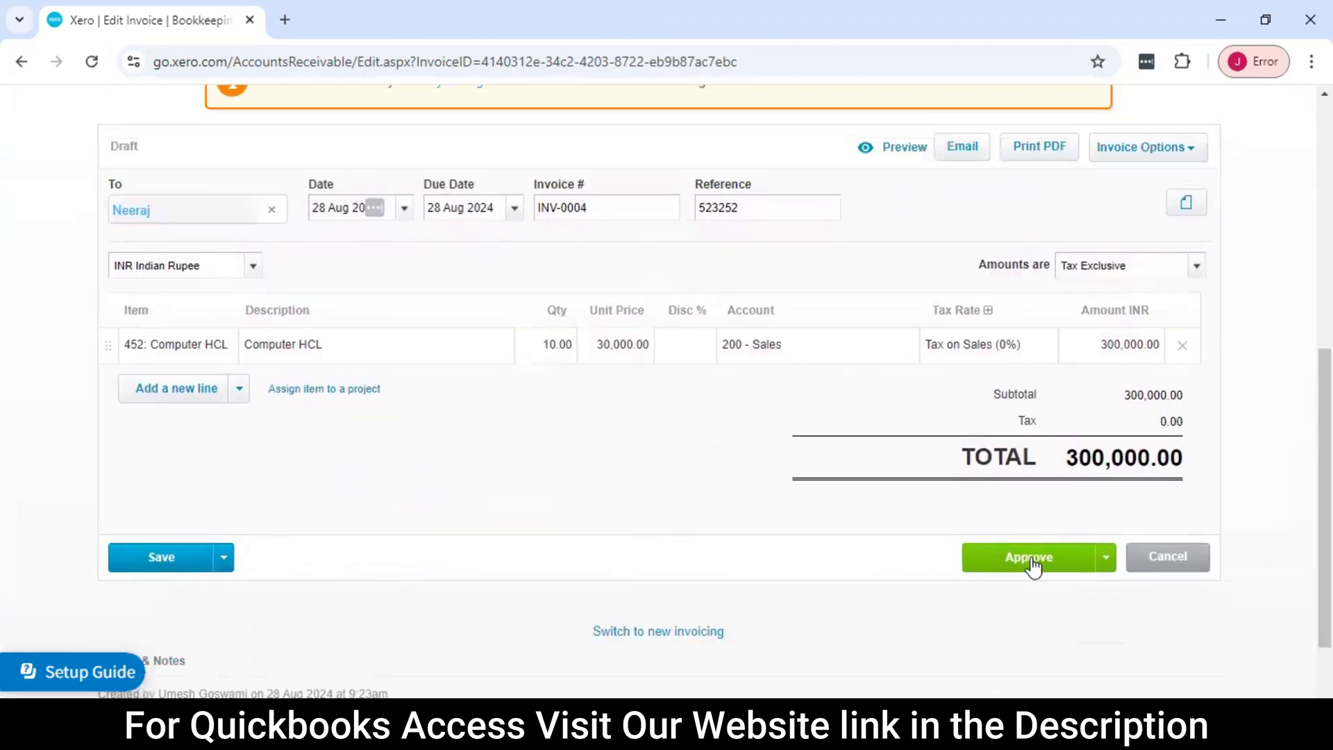
{"action": "left_click", "coordinate": [1036, 568]}
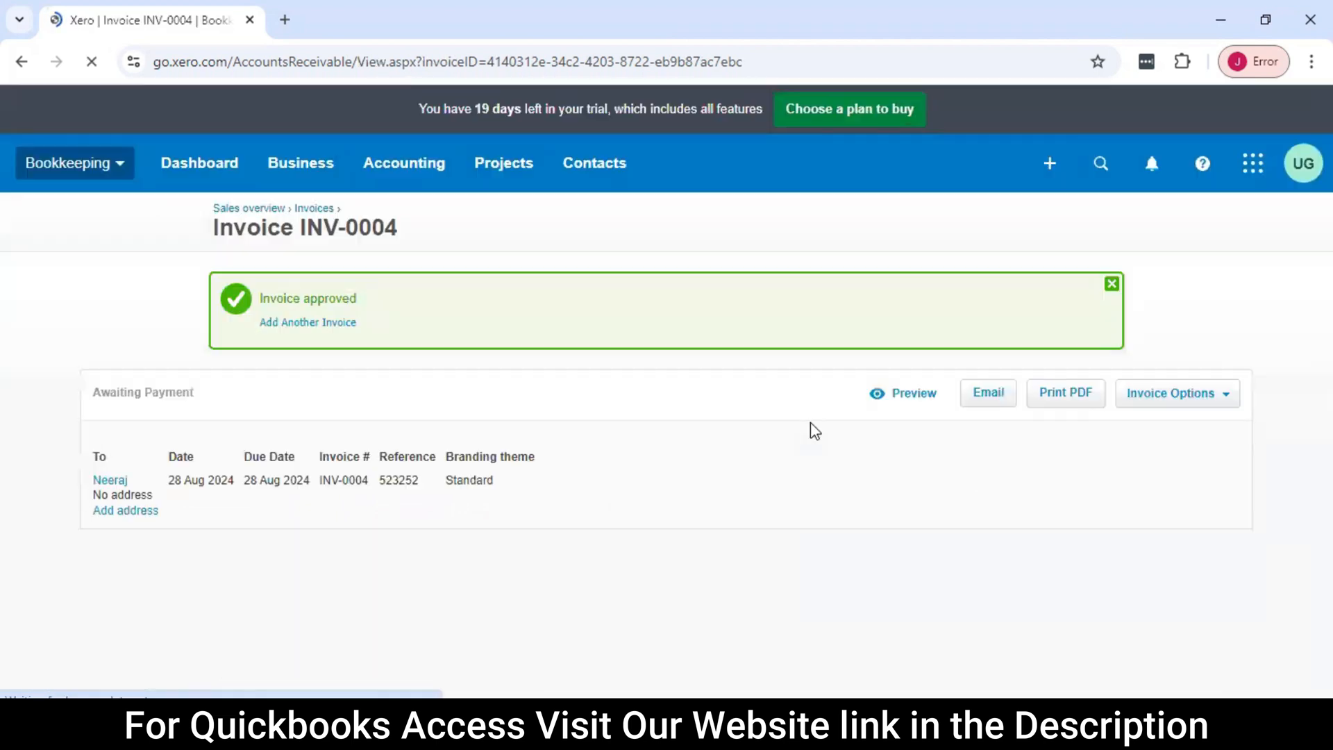
Review the approved invoice INV-0004, including its line item, totals and the section for receiving a payment
{"action": "scroll", "coordinate": [798, 455], "scroll_direction": "down", "scroll_amount": 7}
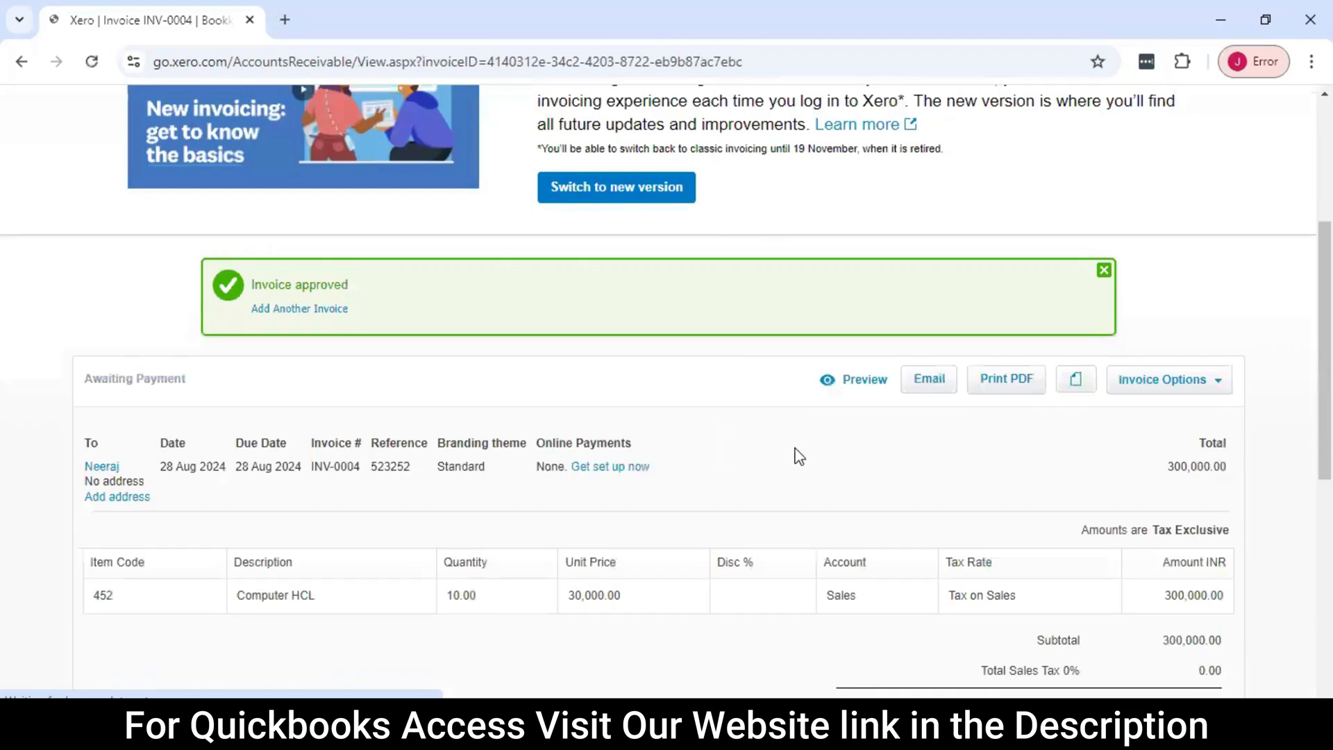
{"action": "scroll", "coordinate": [797, 468], "scroll_direction": "up", "scroll_amount": 2}
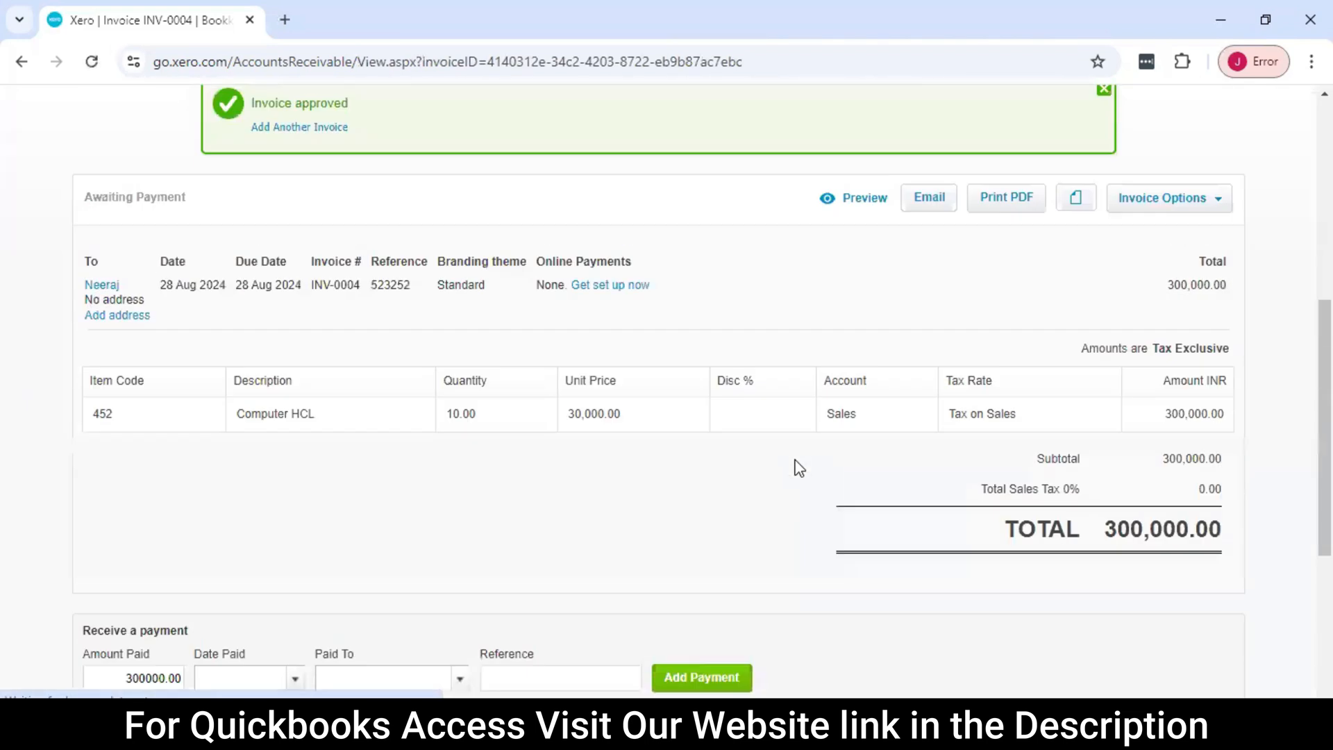
{"action": "scroll", "coordinate": [798, 466], "scroll_direction": "up", "scroll_amount": 4}
{"action": "scroll", "coordinate": [569, 401], "scroll_direction": "down", "scroll_amount": 8}
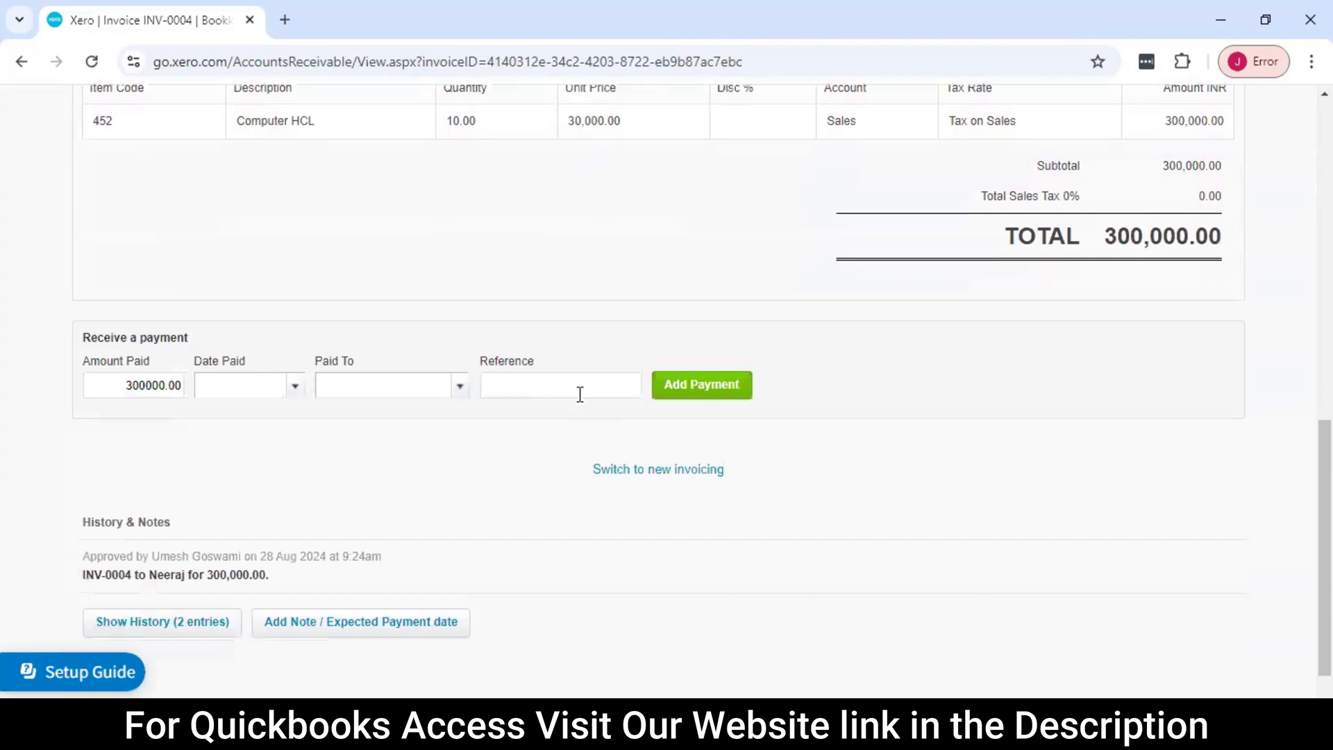
{"action": "scroll", "coordinate": [580, 393], "scroll_direction": "up", "scroll_amount": 10}
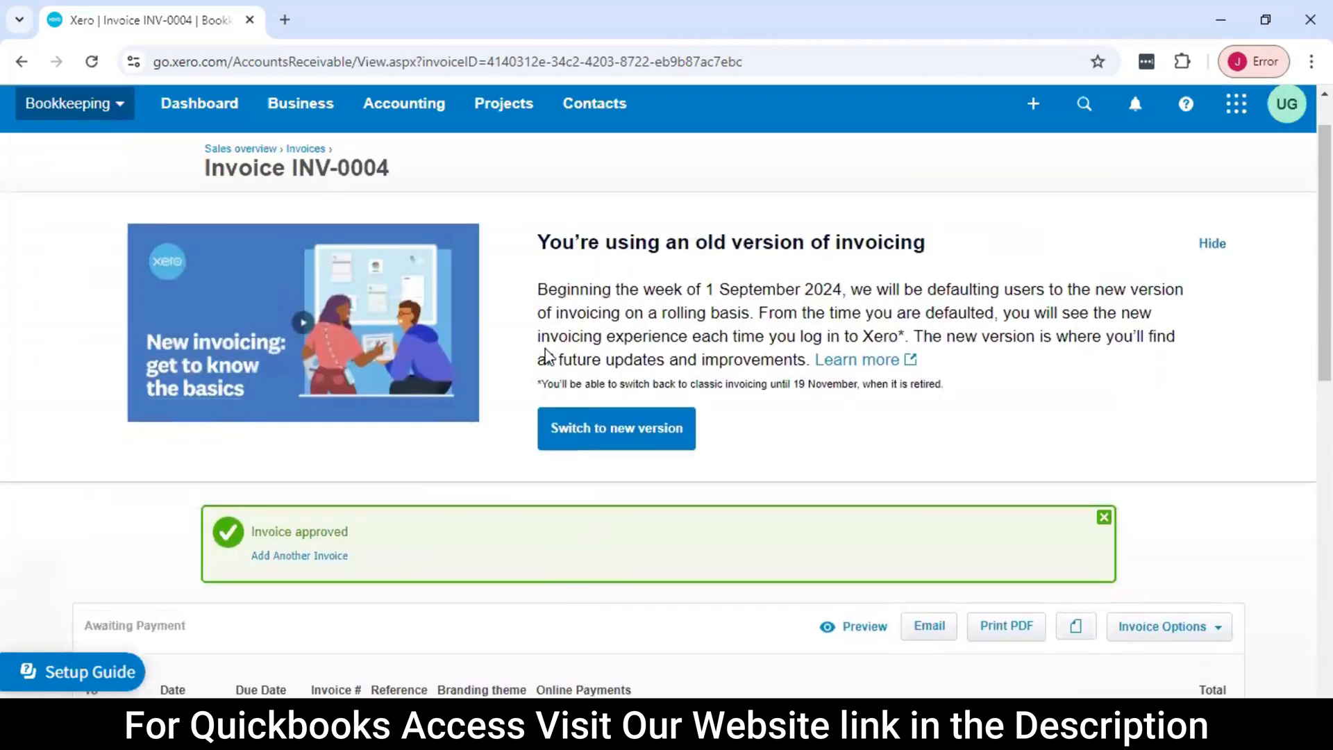
{"action": "scroll", "coordinate": [500, 351], "scroll_direction": "down", "scroll_amount": 4}
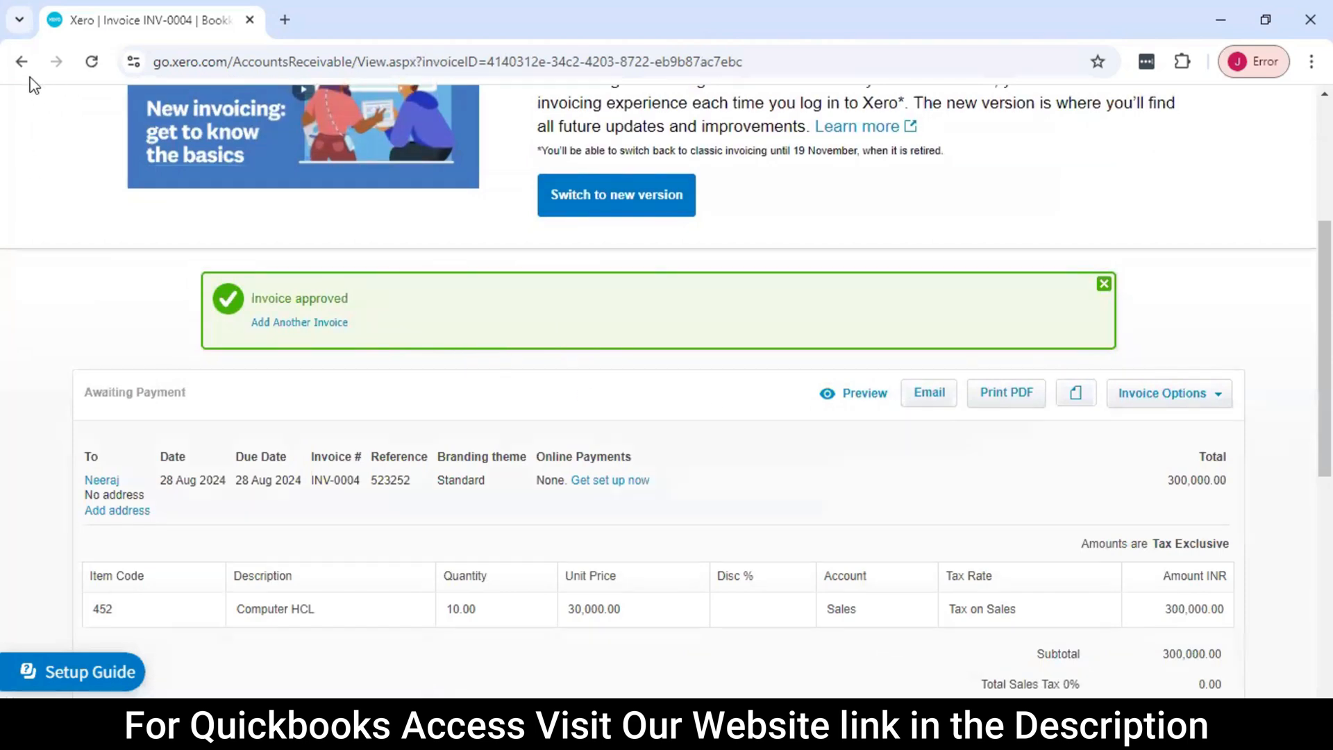
Return to the invoices list and reopen INV-0004 from the invoices awaiting payment
{"action": "left_click", "coordinate": [21, 61]}
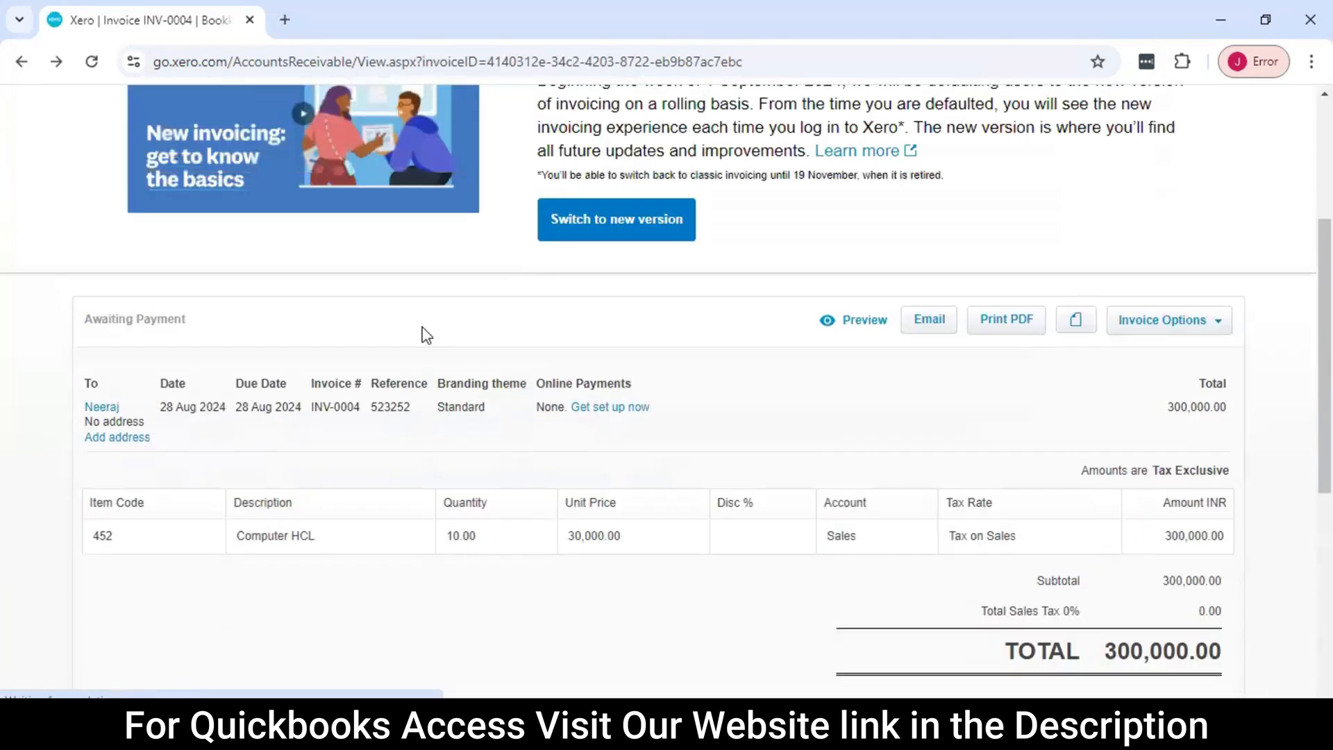
{"action": "scroll", "coordinate": [426, 335], "scroll_direction": "up", "scroll_amount": 4}
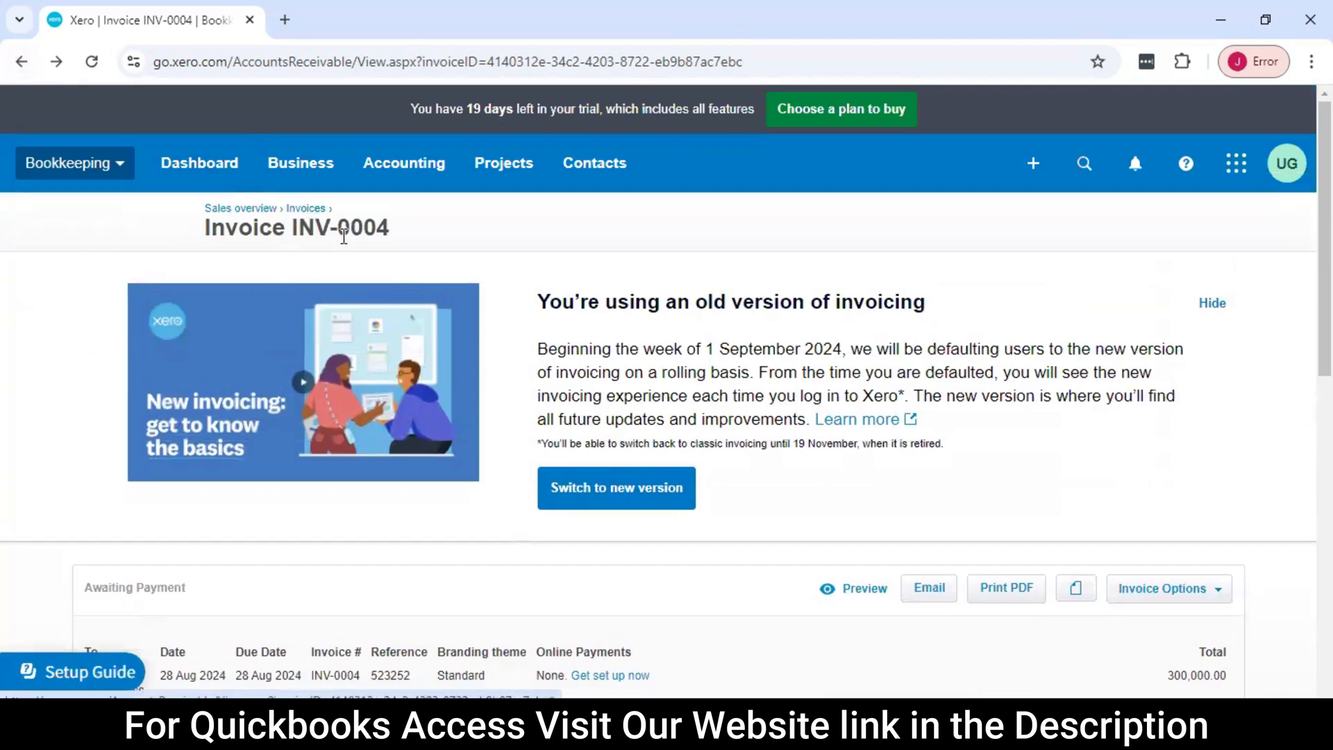
{"action": "left_click", "coordinate": [287, 210]}
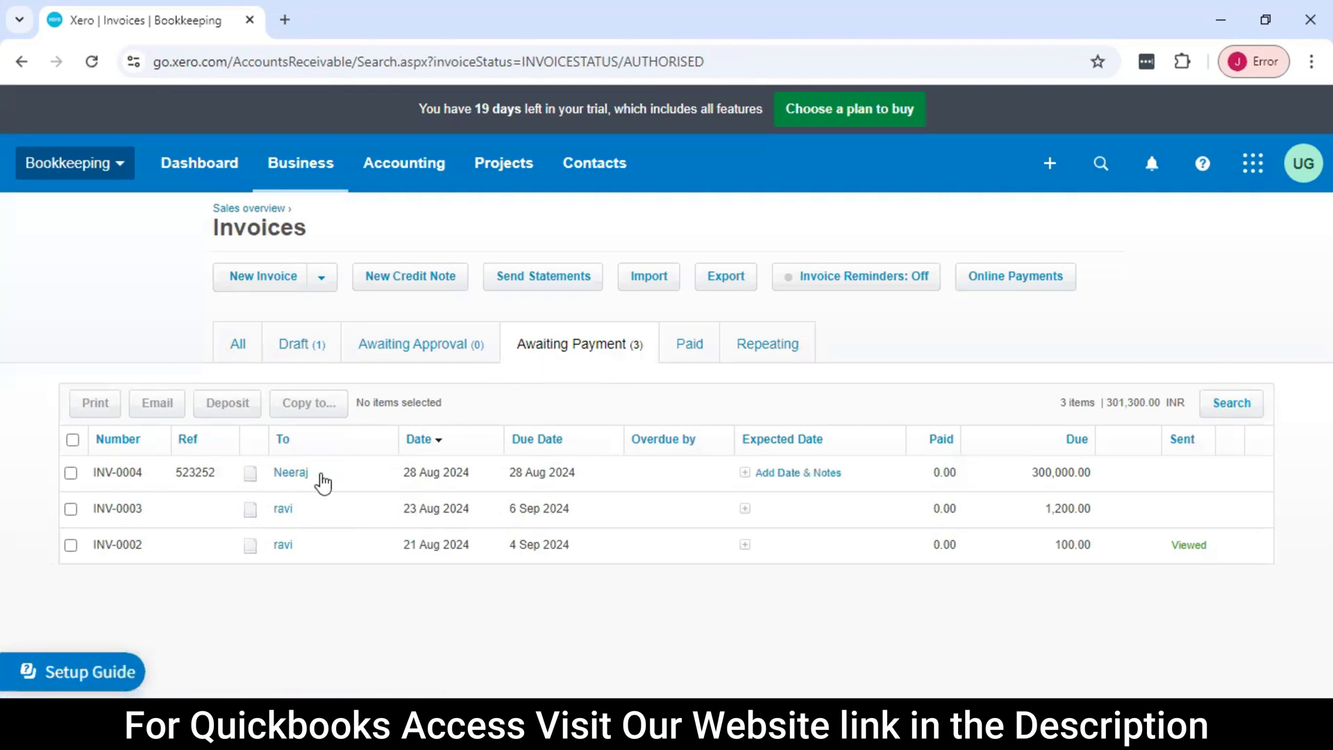
{"action": "left_click", "coordinate": [497, 477]}
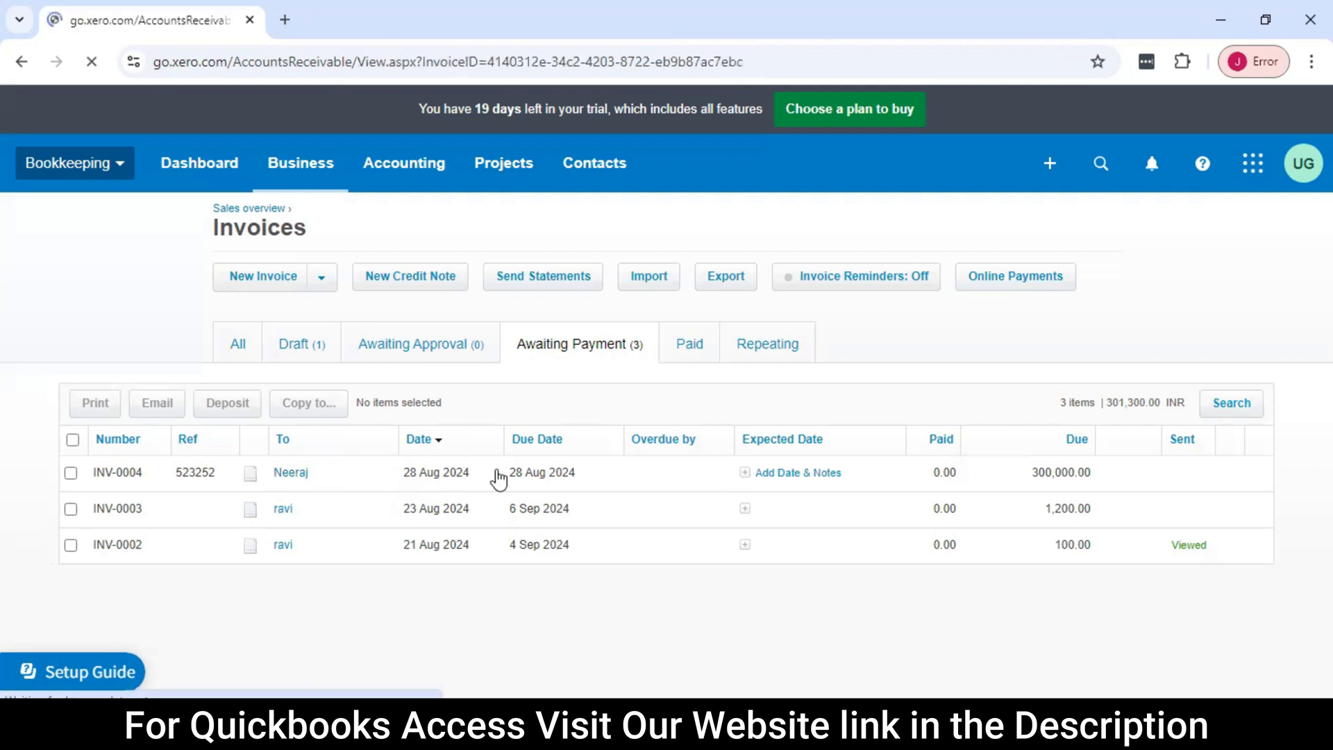
Set the payment date of INV-0004 to 31 Aug 2024 and look through the accounts it can be paid to
{"action": "scroll", "coordinate": [518, 485], "scroll_direction": "down", "scroll_amount": 10}
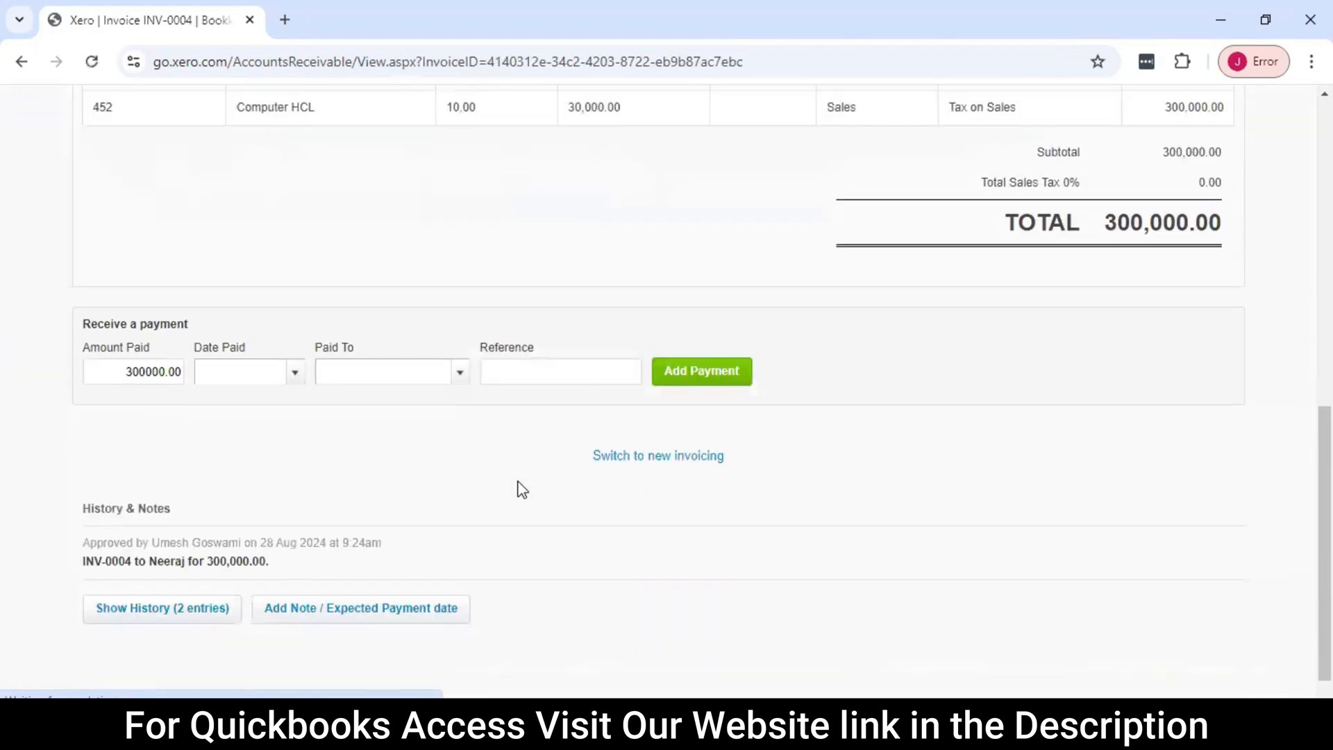
{"action": "left_click", "coordinate": [296, 374]}
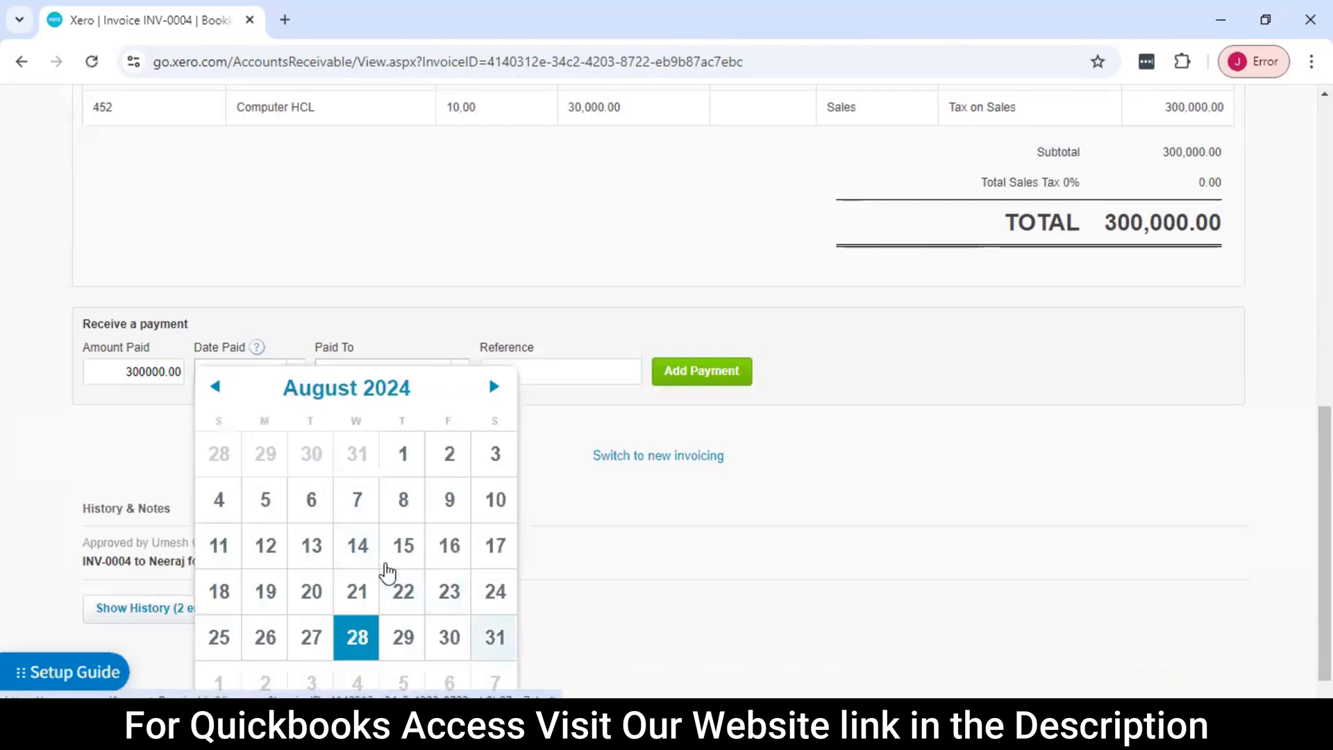
{"action": "left_click", "coordinate": [495, 637]}
{"action": "left_click", "coordinate": [466, 376]}
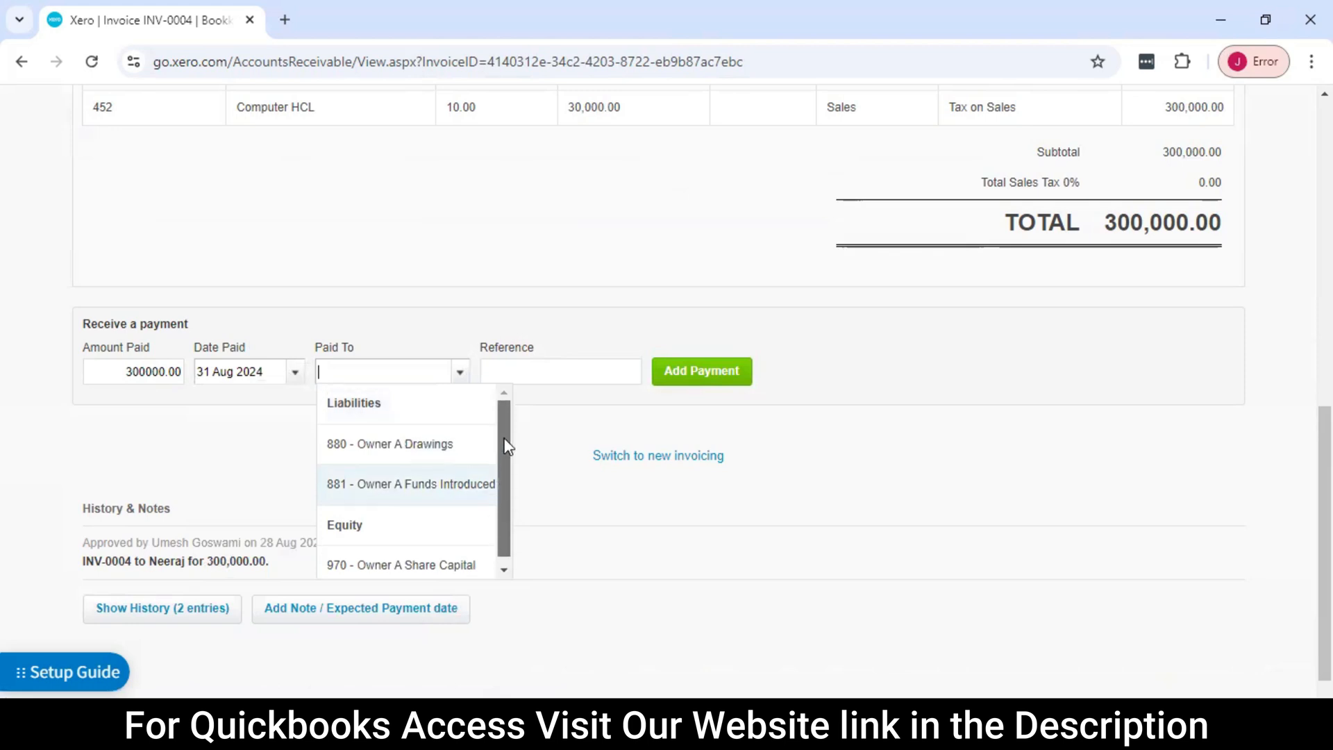
{"action": "scroll", "coordinate": [513, 451], "scroll_direction": "up", "scroll_amount": 1}
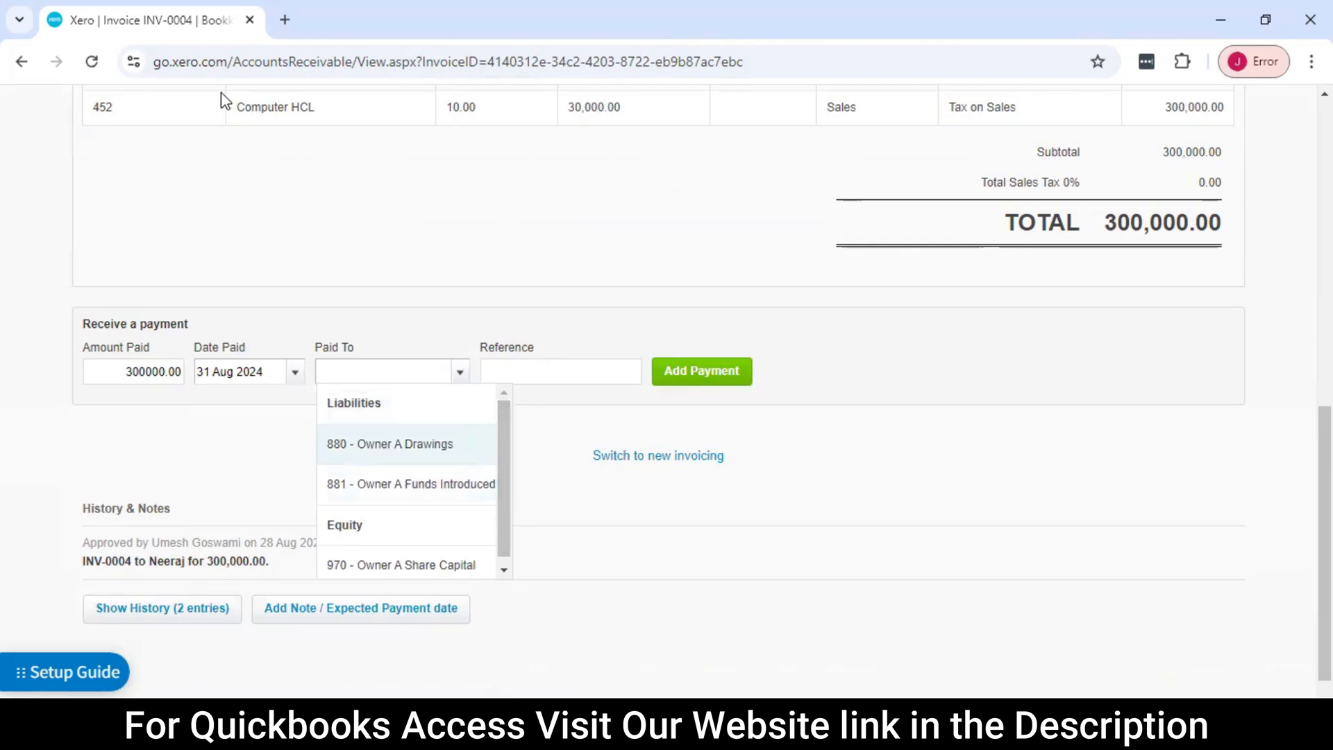
Duplicate the invoice's browser tab and switch to the copy, keeping the payment entry open in the original
{"action": "right_click", "coordinate": [162, 19]}
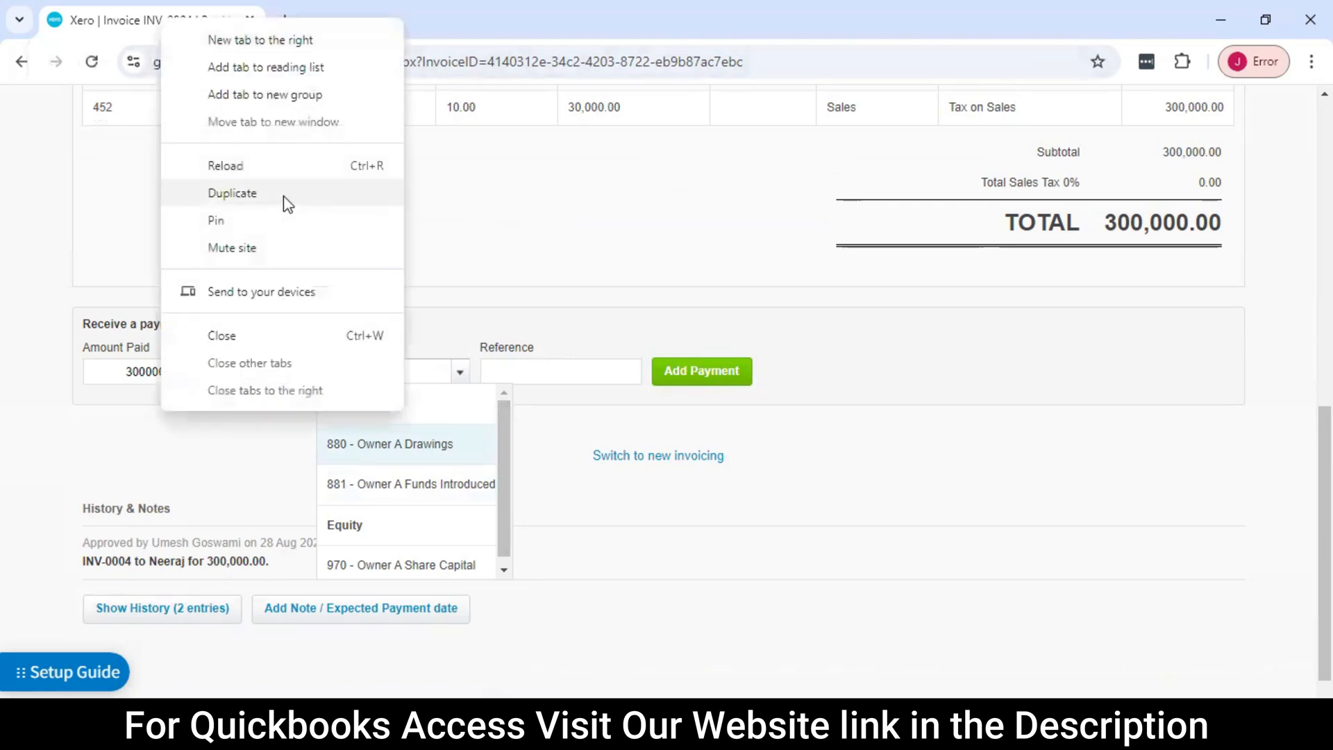
{"action": "left_click", "coordinate": [232, 193]}
{"action": "left_click", "coordinate": [190, 19]}
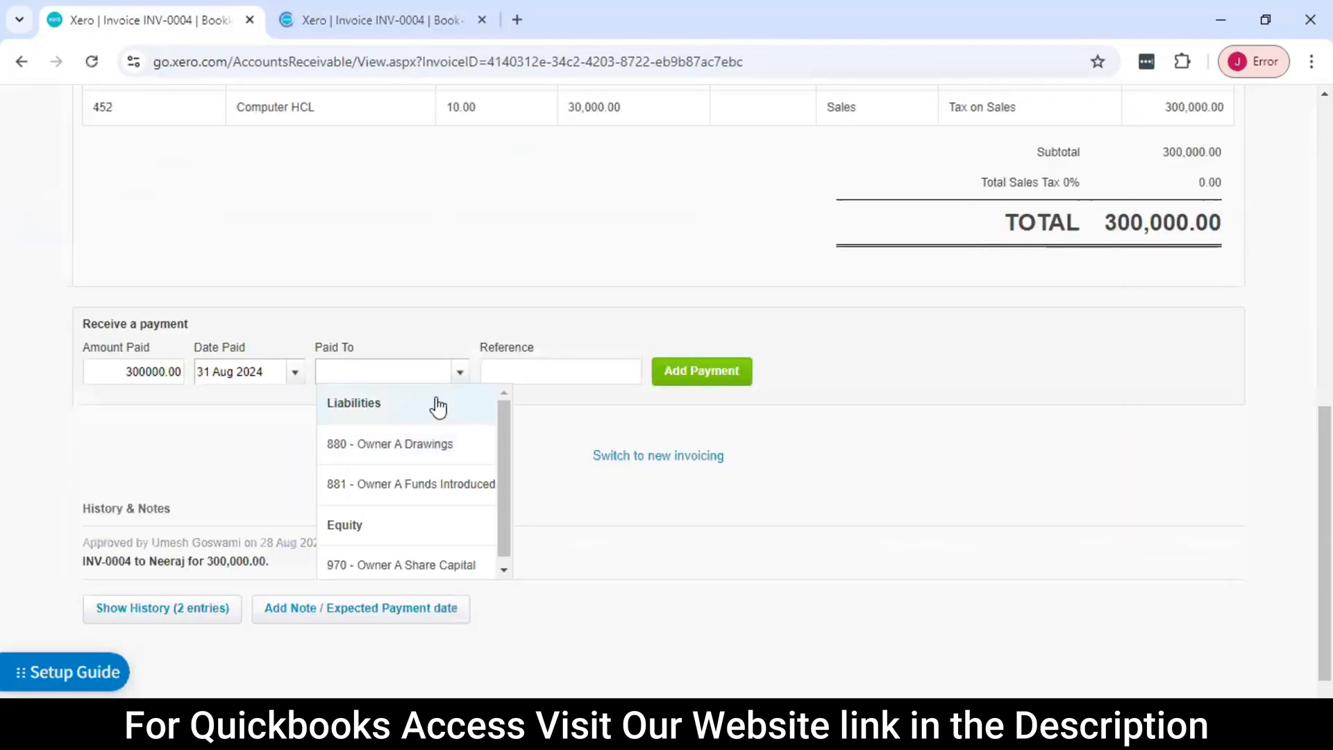
{"action": "left_click", "coordinate": [357, 20]}
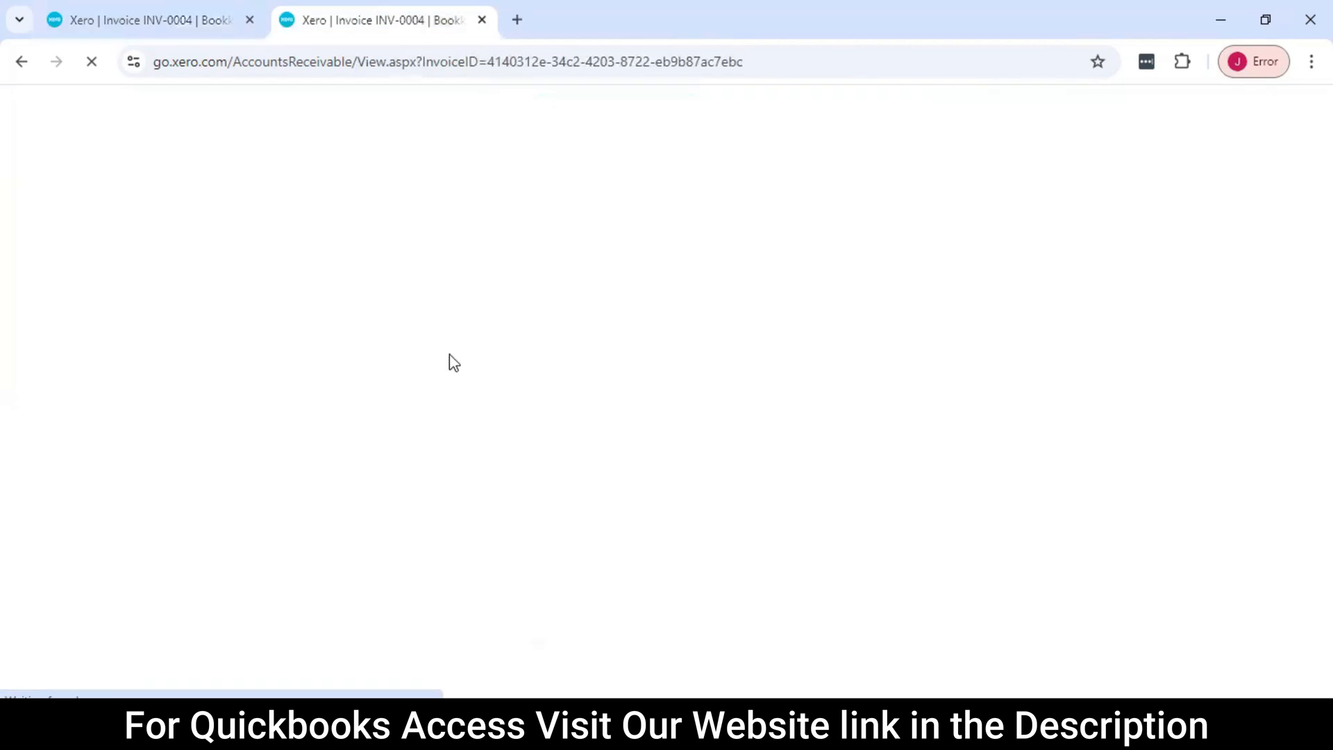
{"action": "scroll", "coordinate": [484, 400], "scroll_direction": "up", "scroll_amount": 8}
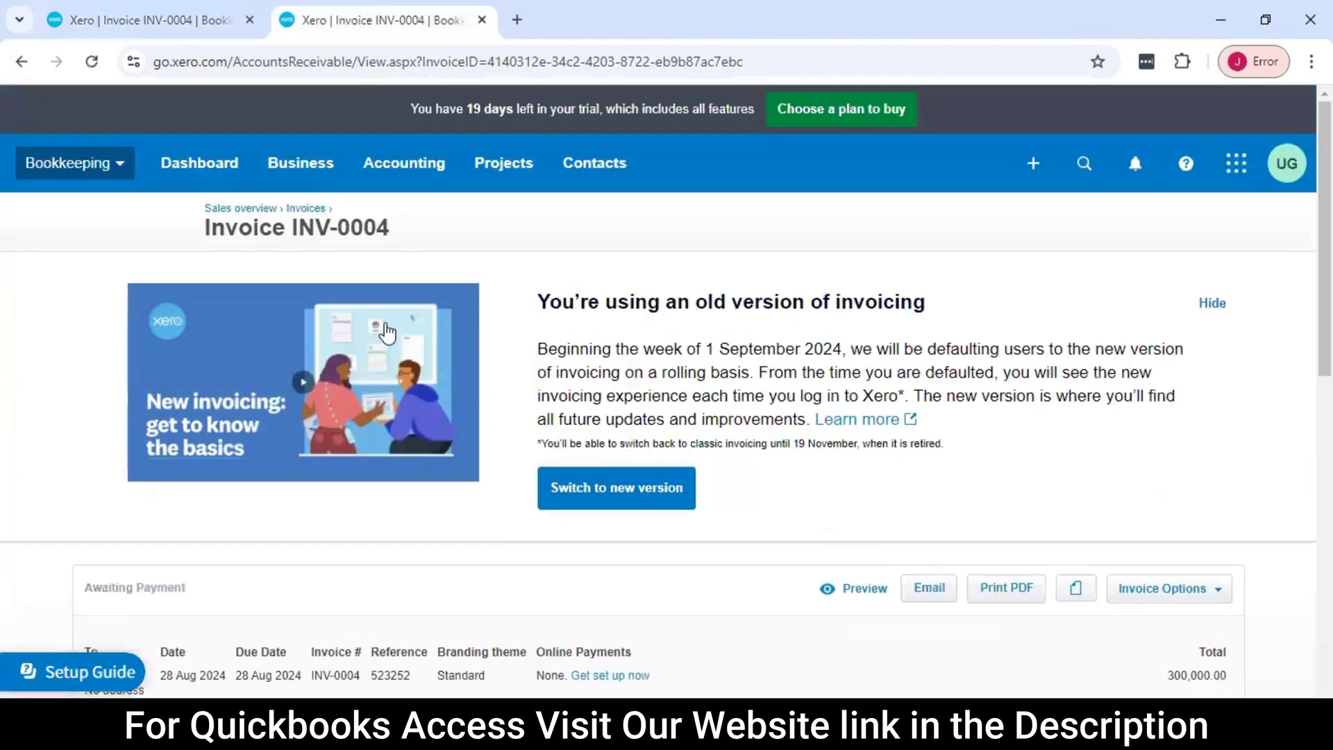
Open the chart of accounts and look over the listed accounts
{"action": "left_click", "coordinate": [319, 172]}
{"action": "left_click", "coordinate": [406, 165]}
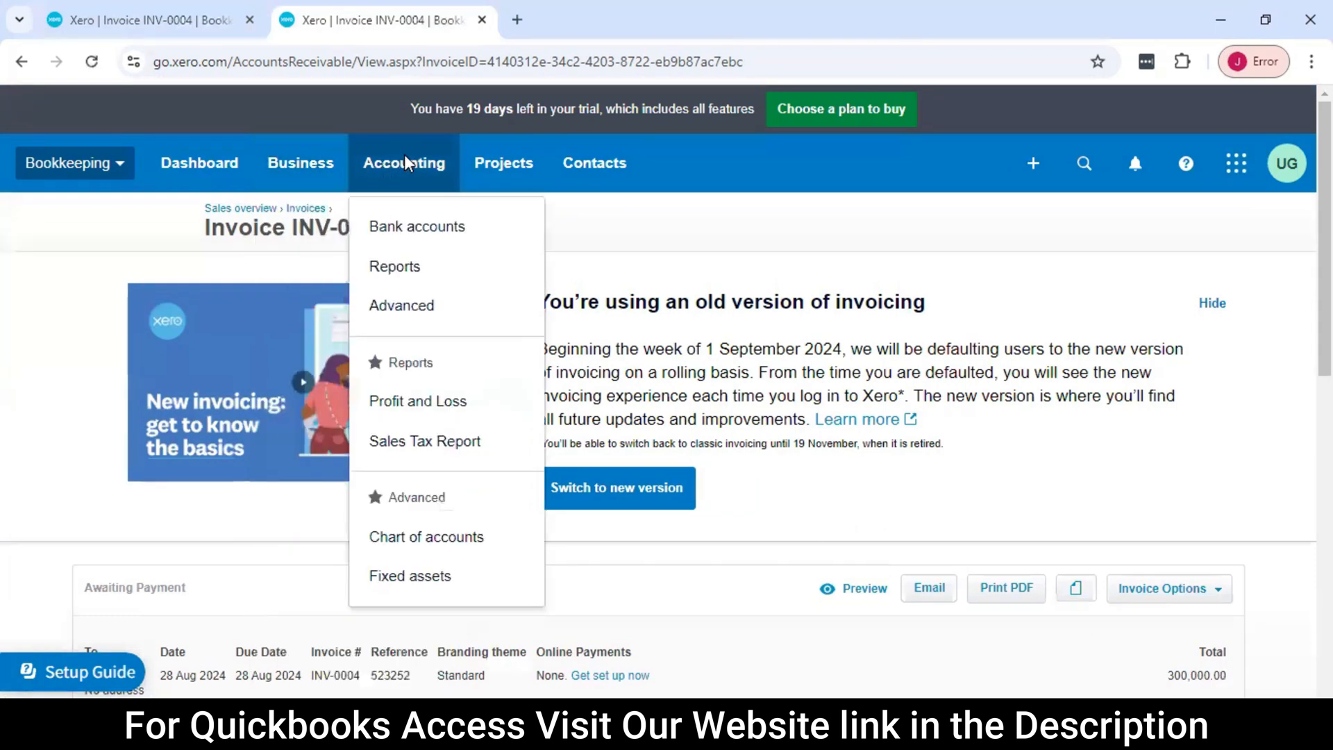
{"action": "left_click", "coordinate": [448, 538]}
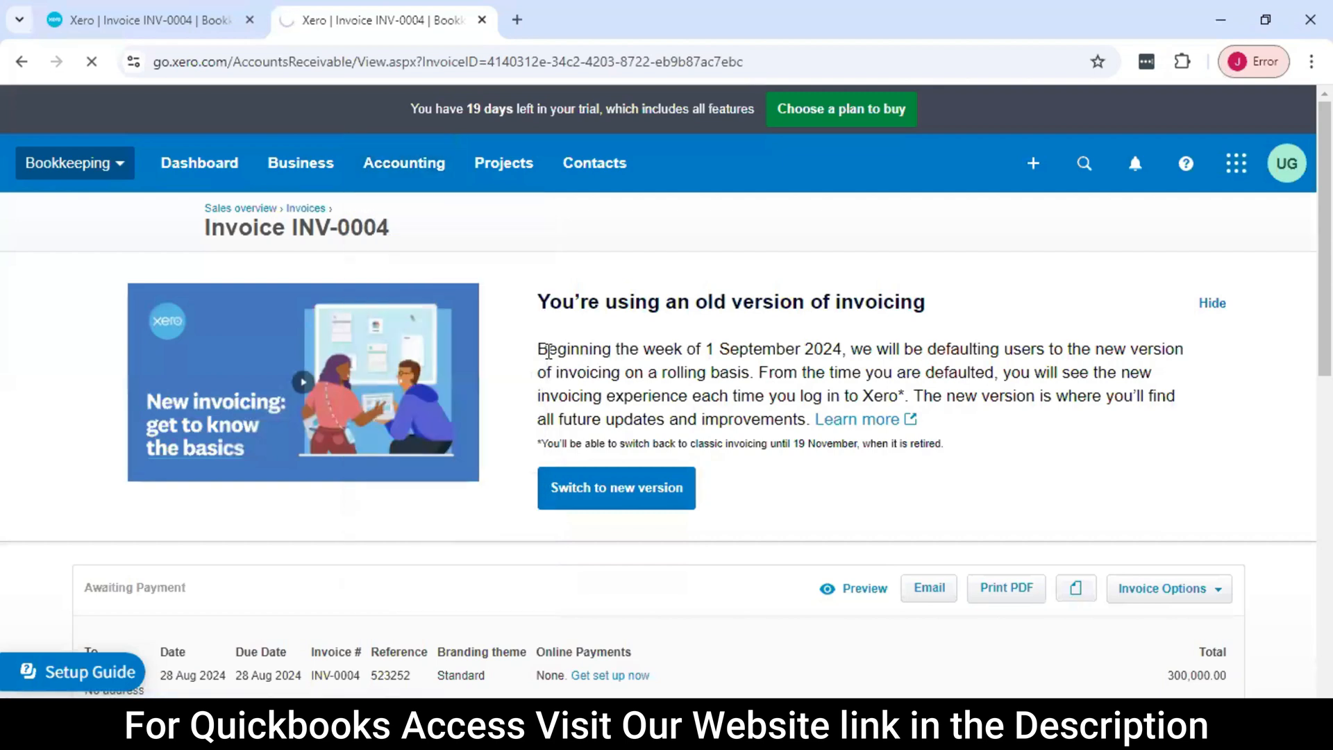
{"action": "scroll", "coordinate": [465, 403], "scroll_direction": "down", "scroll_amount": 3}
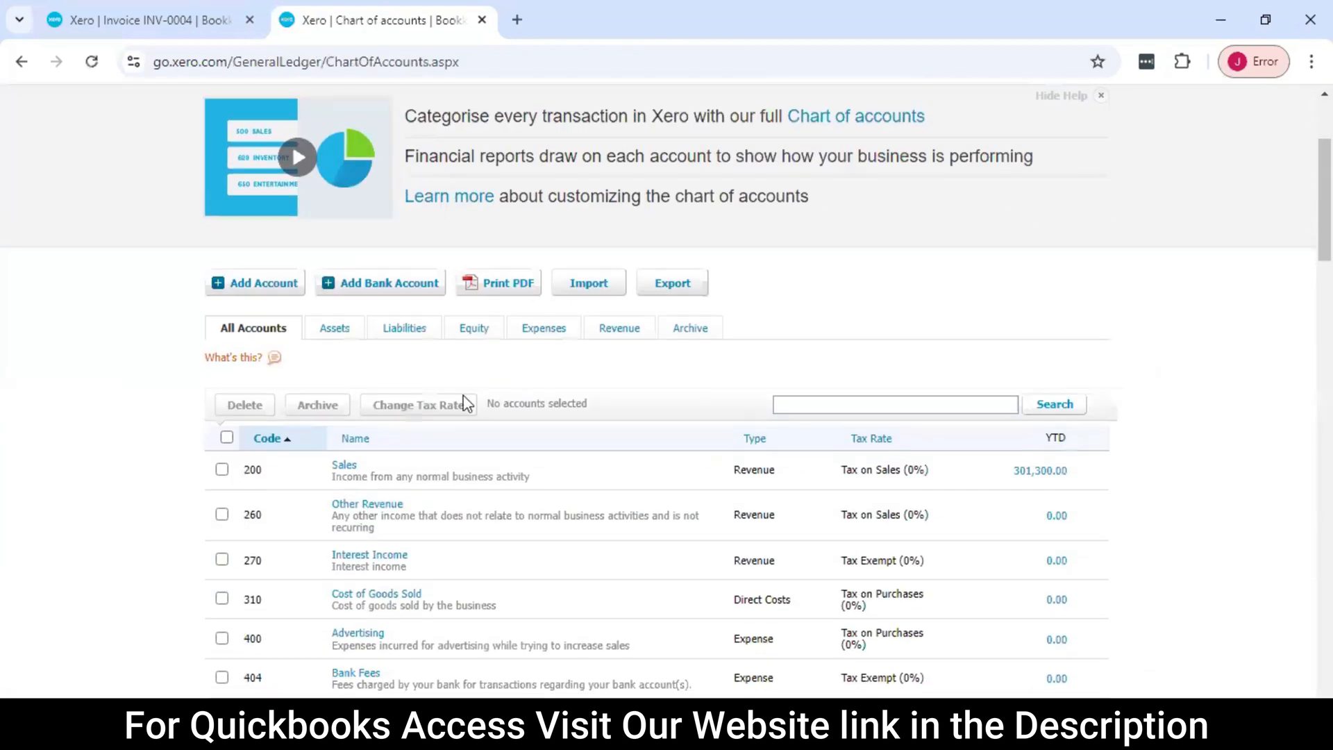
{"action": "scroll", "coordinate": [420, 386], "scroll_direction": "down", "scroll_amount": 3}
{"action": "scroll", "coordinate": [424, 383], "scroll_direction": "up", "scroll_amount": 3}
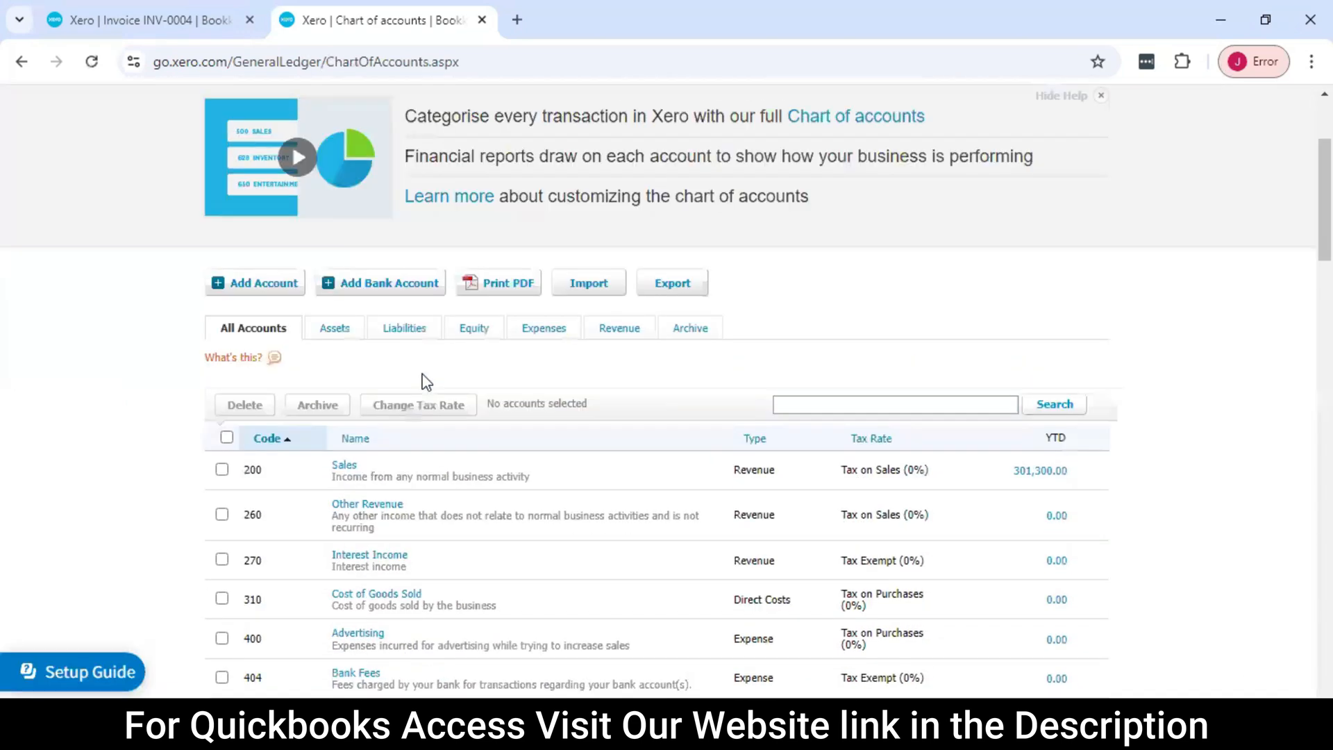
{"action": "scroll", "coordinate": [424, 382], "scroll_direction": "down", "scroll_amount": 1}
{"action": "scroll", "coordinate": [413, 362], "scroll_direction": "up", "scroll_amount": 1}
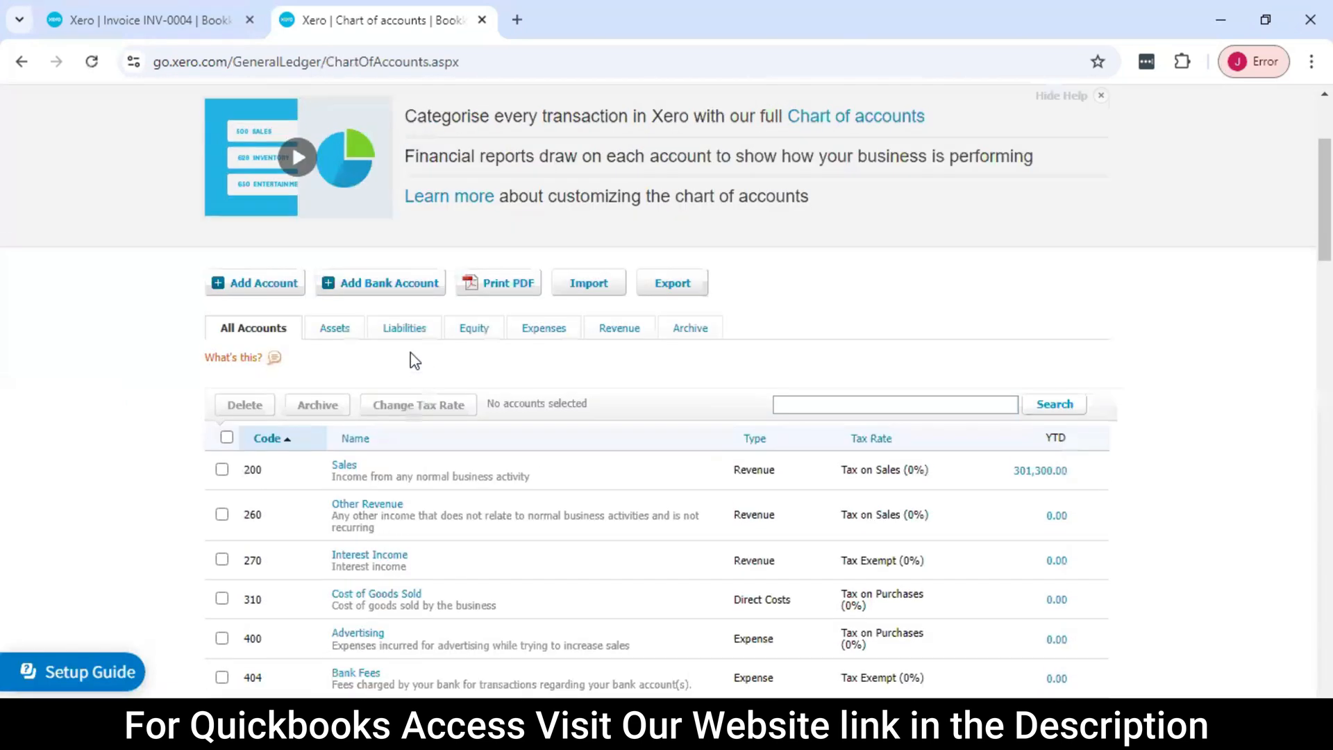
Start adding a bank account, search for Kotak among the Indian banks and choose Kotak Mahindra Bank (India)
{"action": "left_click", "coordinate": [395, 289]}
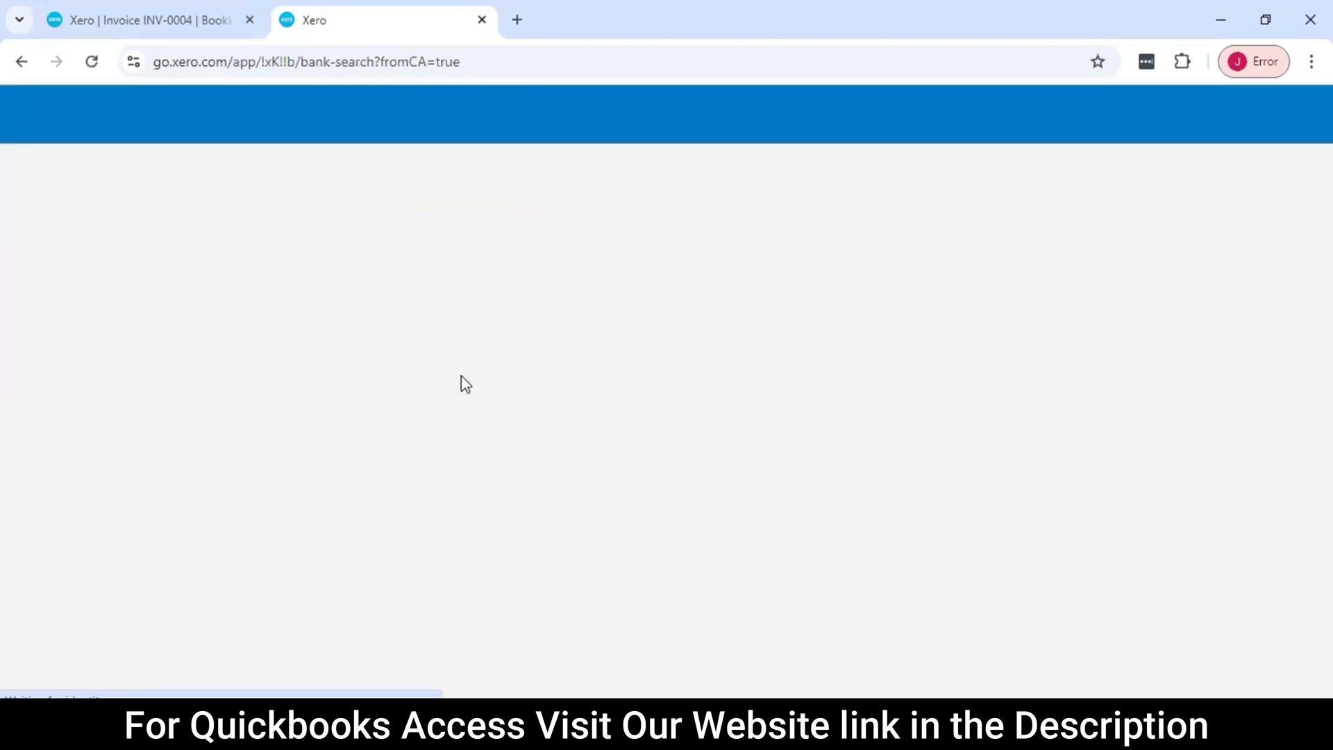
{"action": "scroll", "coordinate": [527, 384], "scroll_direction": "down", "scroll_amount": 3}
{"action": "scroll", "coordinate": [405, 356], "scroll_direction": "up", "scroll_amount": 3}
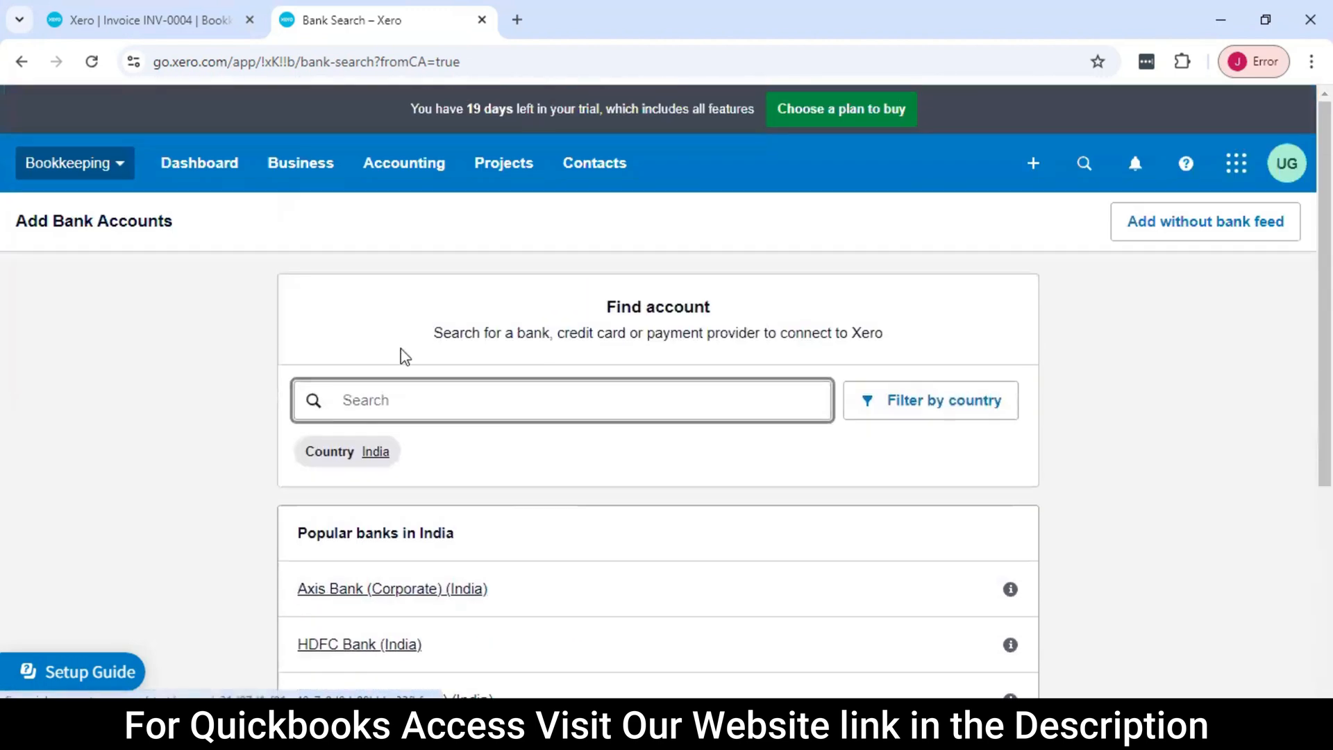
{"action": "type", "text": "Kotak"}
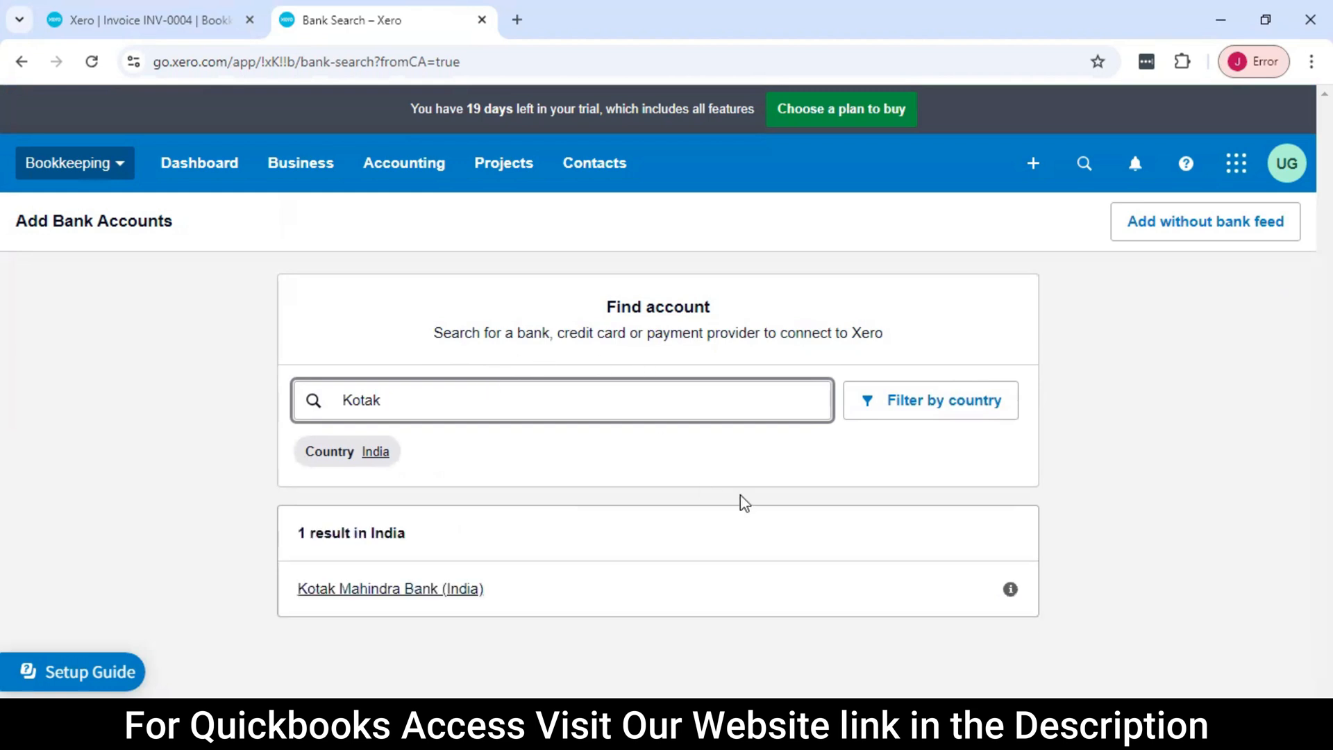
{"action": "left_click", "coordinate": [420, 590]}
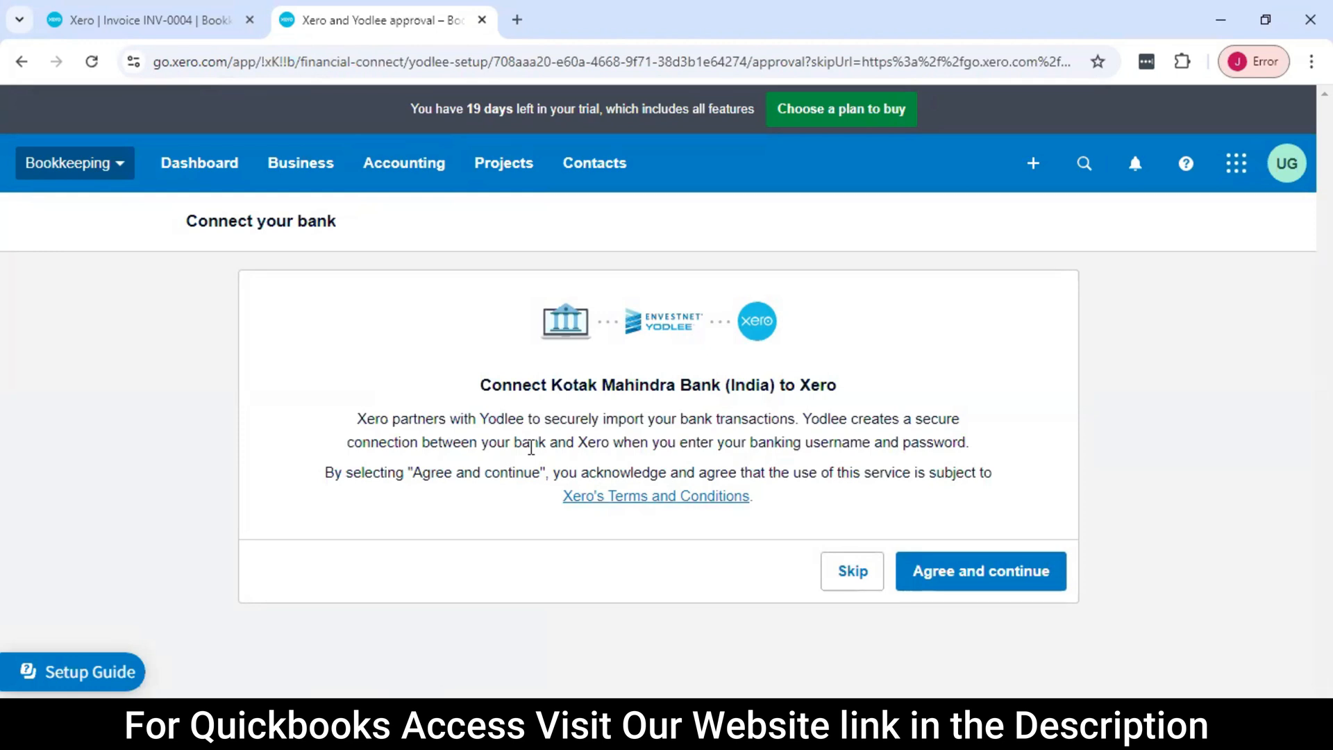
Read the bank feed connection notice for Kotak Mahindra Bank, skip it and confirm not connecting the bank
{"action": "left_click_drag", "start_coordinate": [482, 381], "coordinate": [697, 401]}
{"action": "left_click", "coordinate": [770, 401]}
{"action": "left_click_drag", "start_coordinate": [550, 423], "coordinate": [821, 424]}
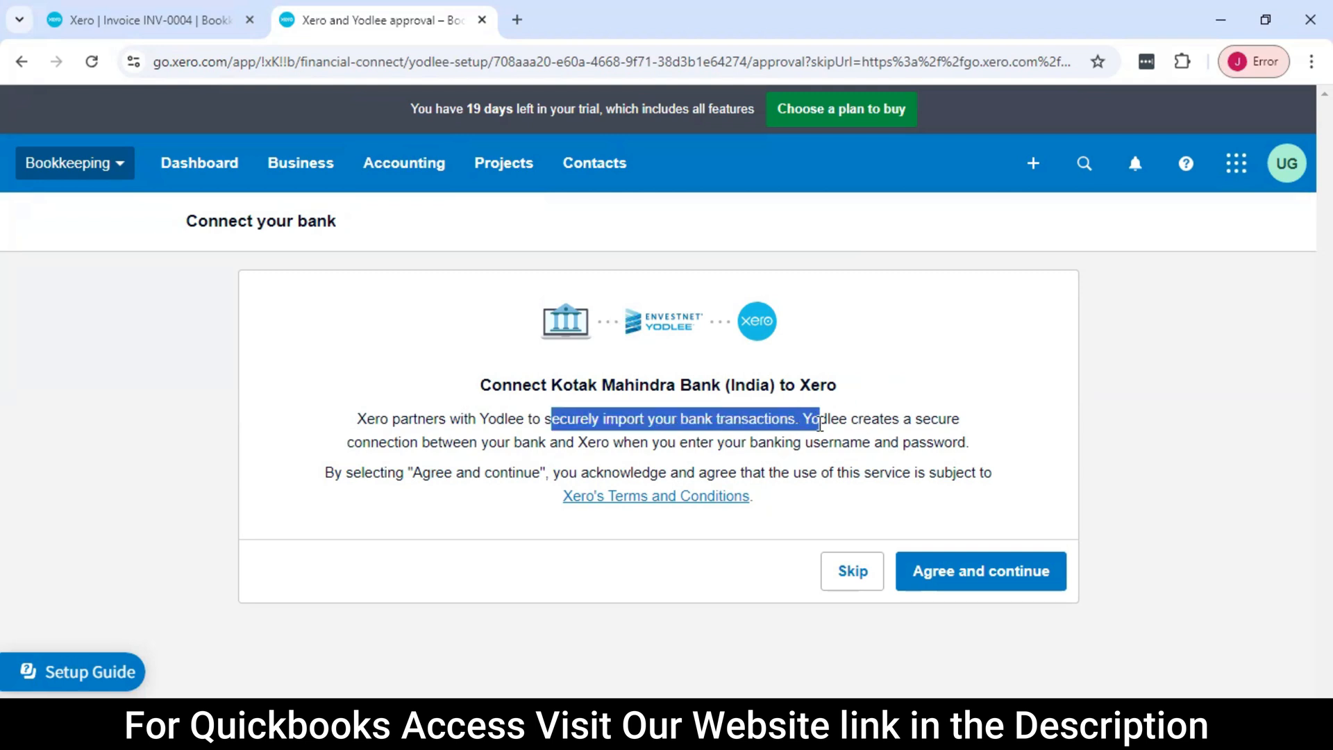
{"action": "left_click", "coordinate": [845, 574]}
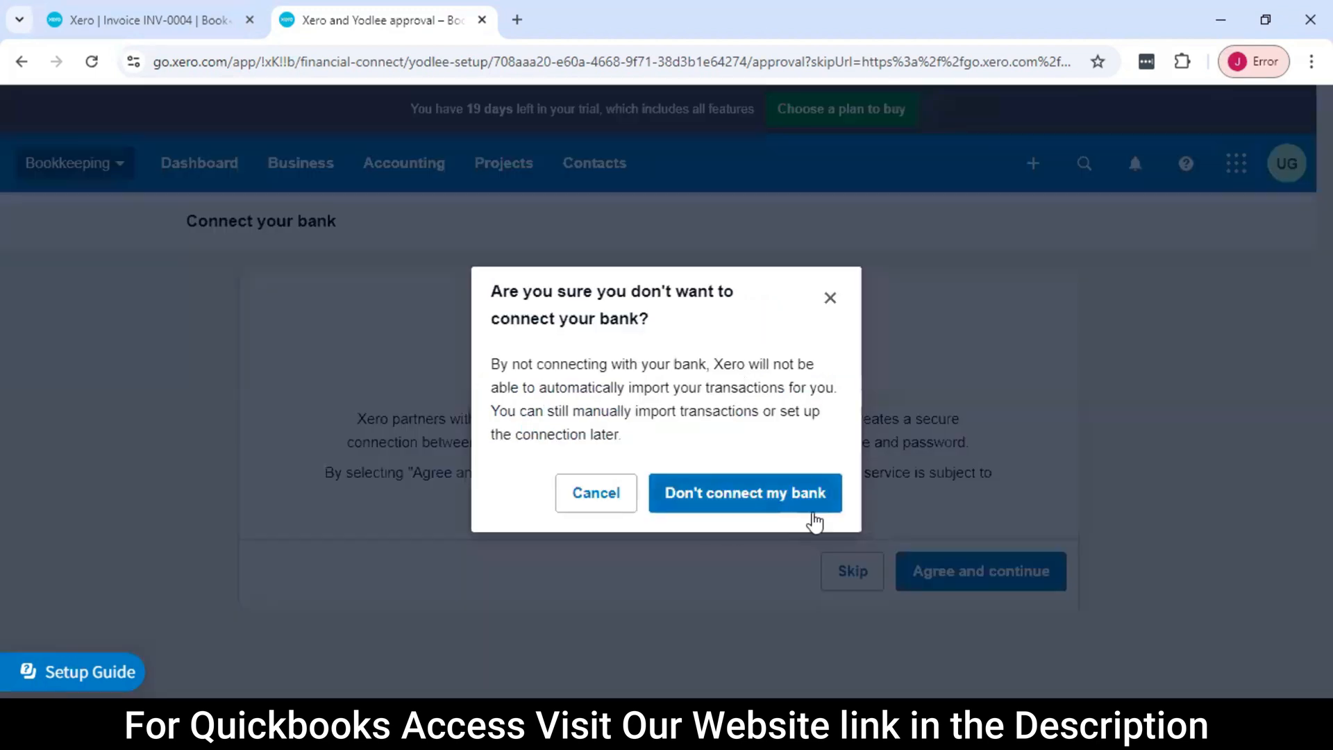
{"action": "left_click", "coordinate": [768, 507]}
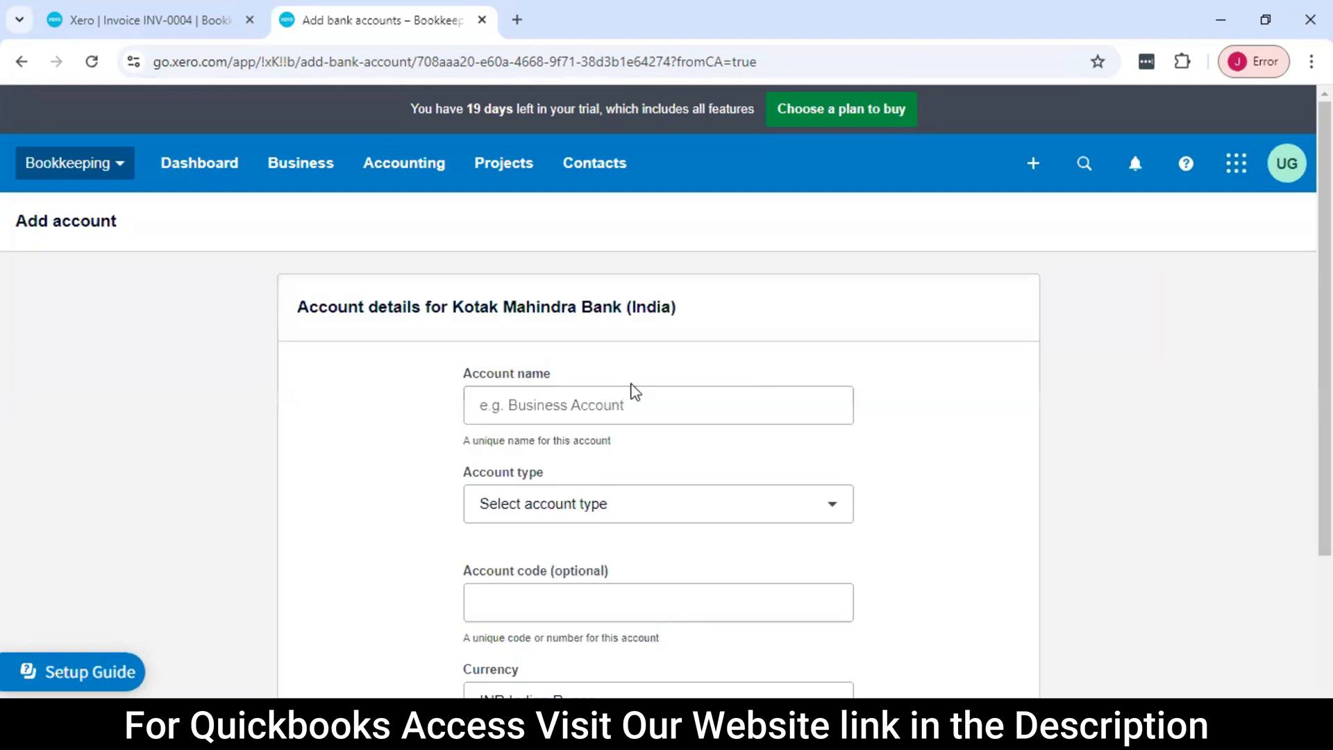
Fill in the account name and account number for the Kotak Mahindra Bank account and set its type to Saving
{"action": "scroll", "coordinate": [508, 316], "scroll_direction": "down", "scroll_amount": 2}
{"action": "left_click", "coordinate": [507, 316]}
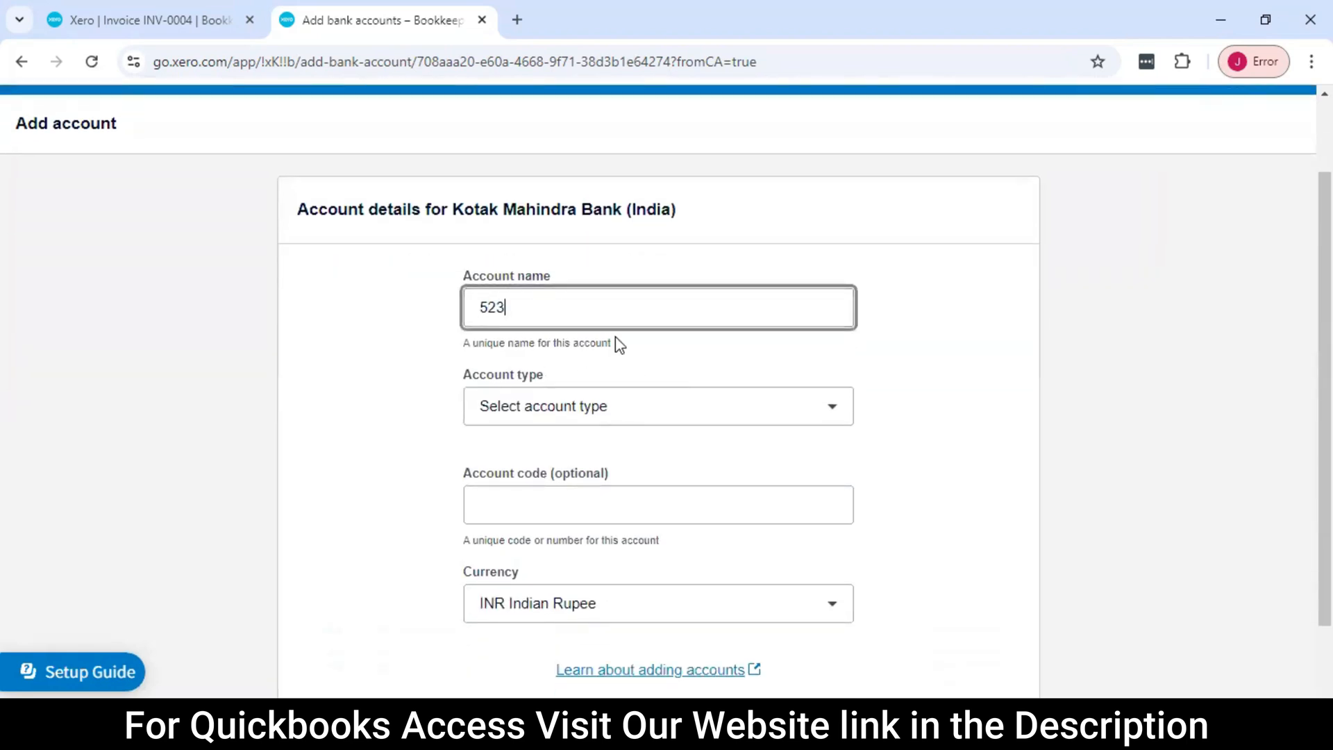
{"action": "left_click", "coordinate": [610, 408]}
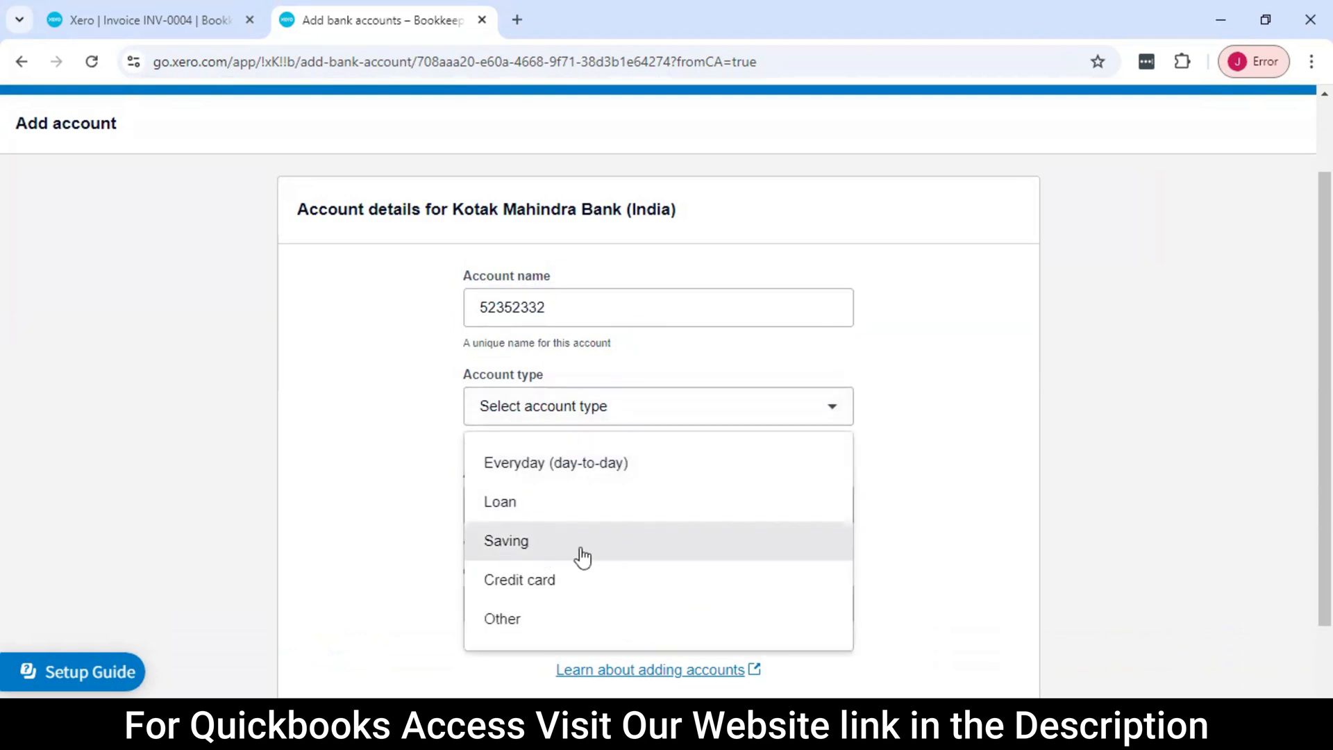
{"action": "scroll", "coordinate": [580, 557], "scroll_direction": "down", "scroll_amount": 2}
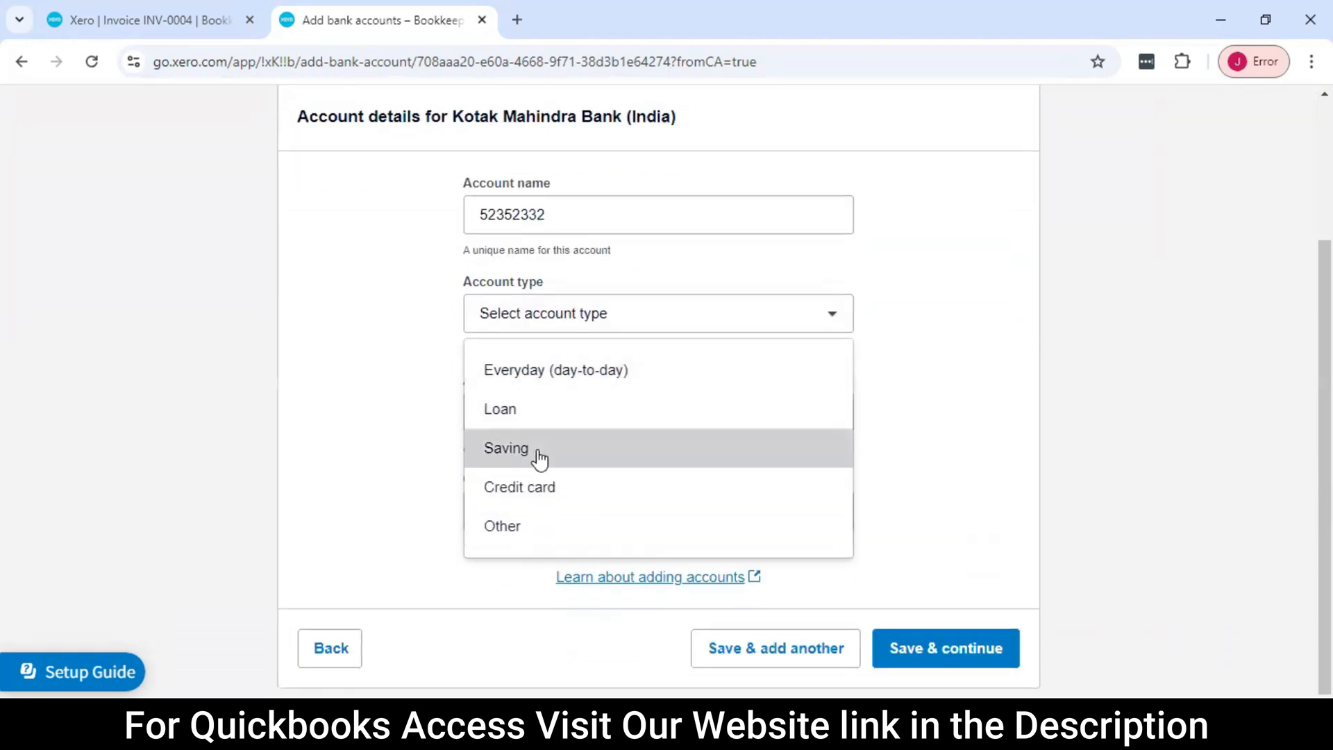
{"action": "left_click", "coordinate": [539, 453]}
{"action": "left_click", "coordinate": [580, 409]}
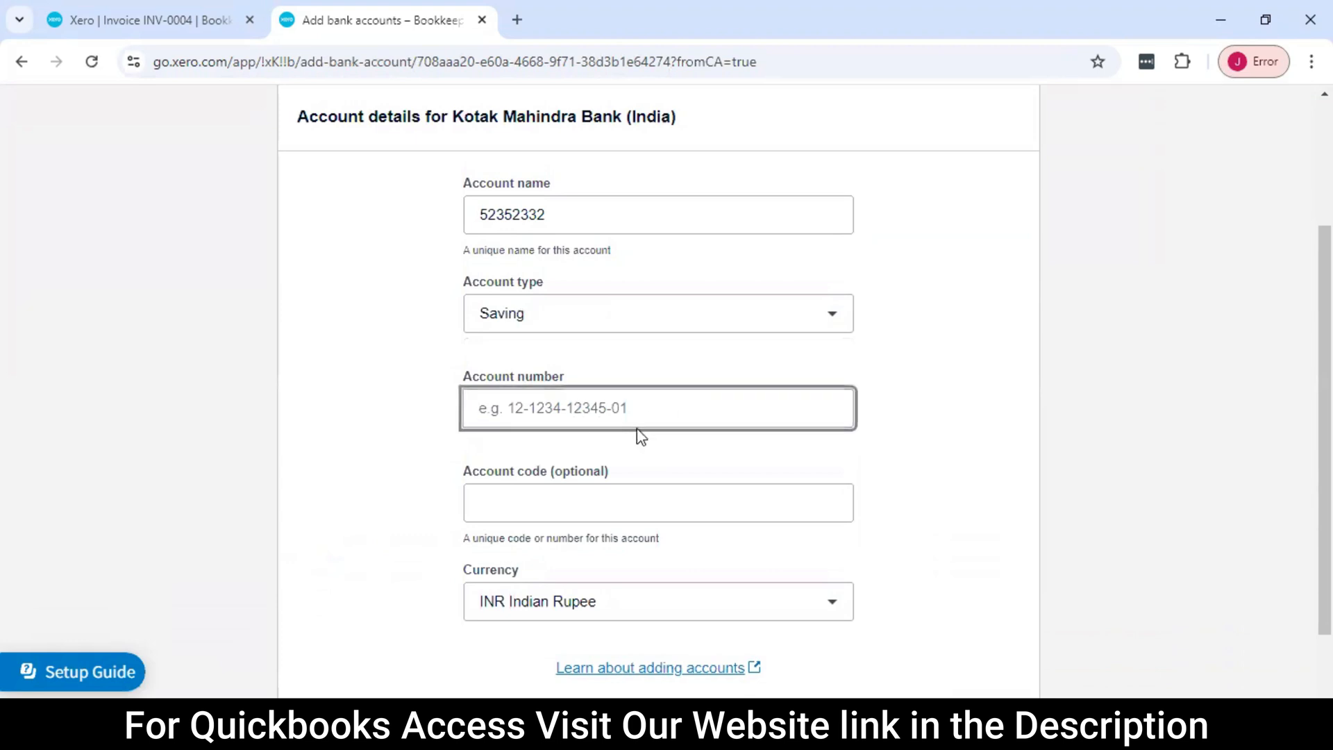
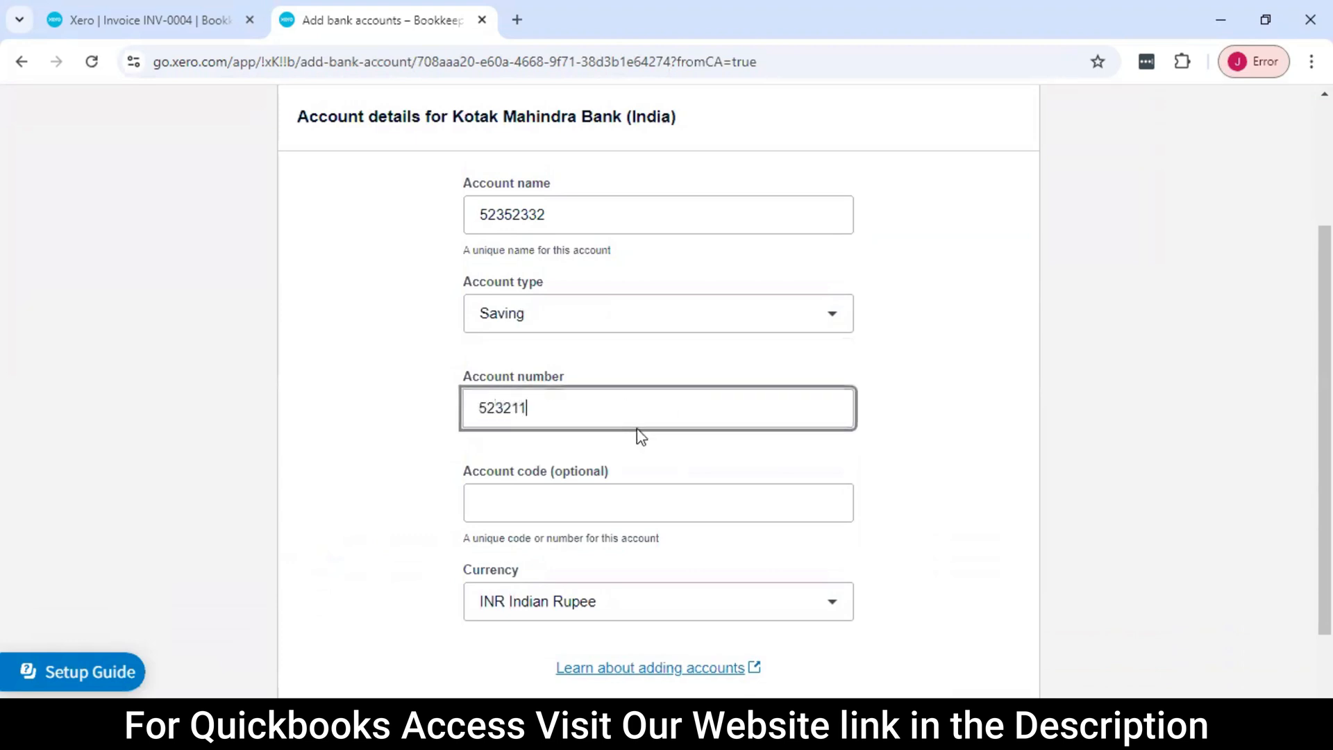
Replace the bank account's name with Bookkeeping and save the new account to the chart of accounts
{"action": "left_click_drag", "start_coordinate": [586, 217], "coordinate": [431, 227]}
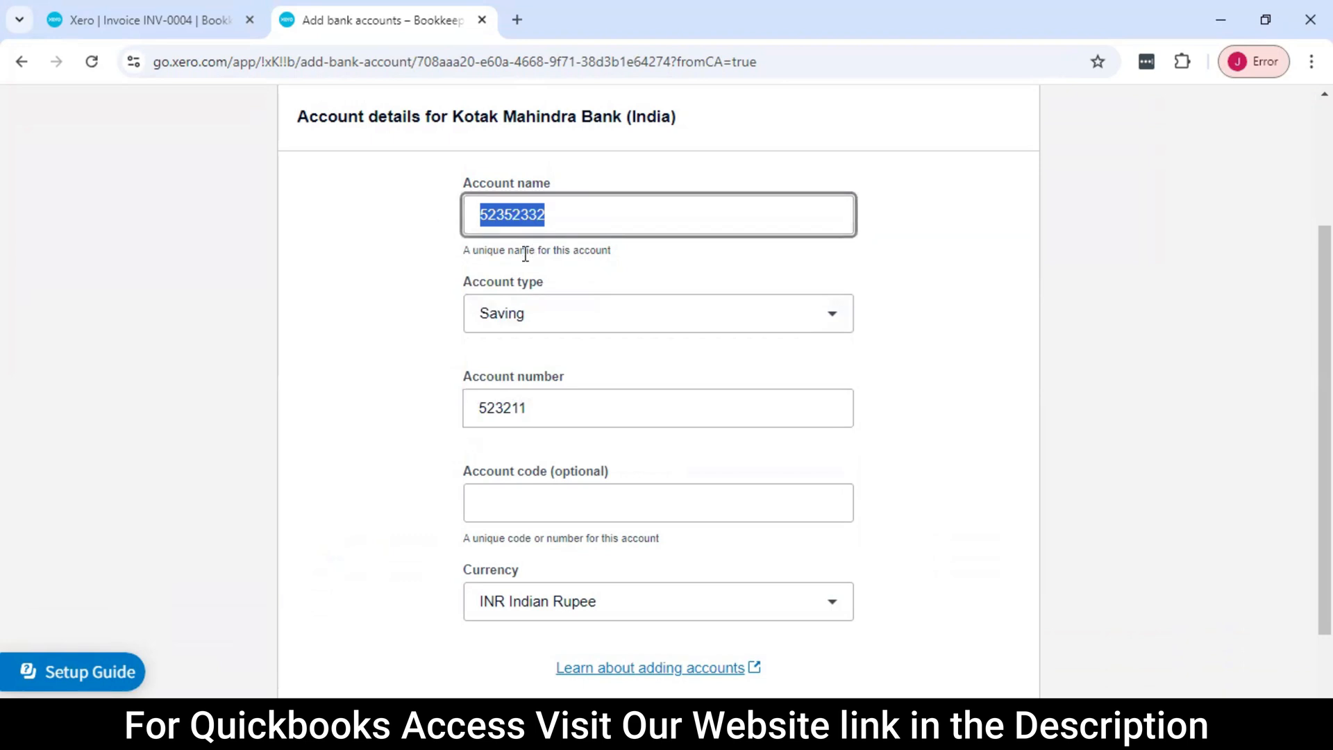
{"action": "type", "text": "Bookkeeping"}
{"action": "key", "text": "Tab"}
{"action": "scroll", "coordinate": [646, 387], "scroll_direction": "down", "scroll_amount": 2}
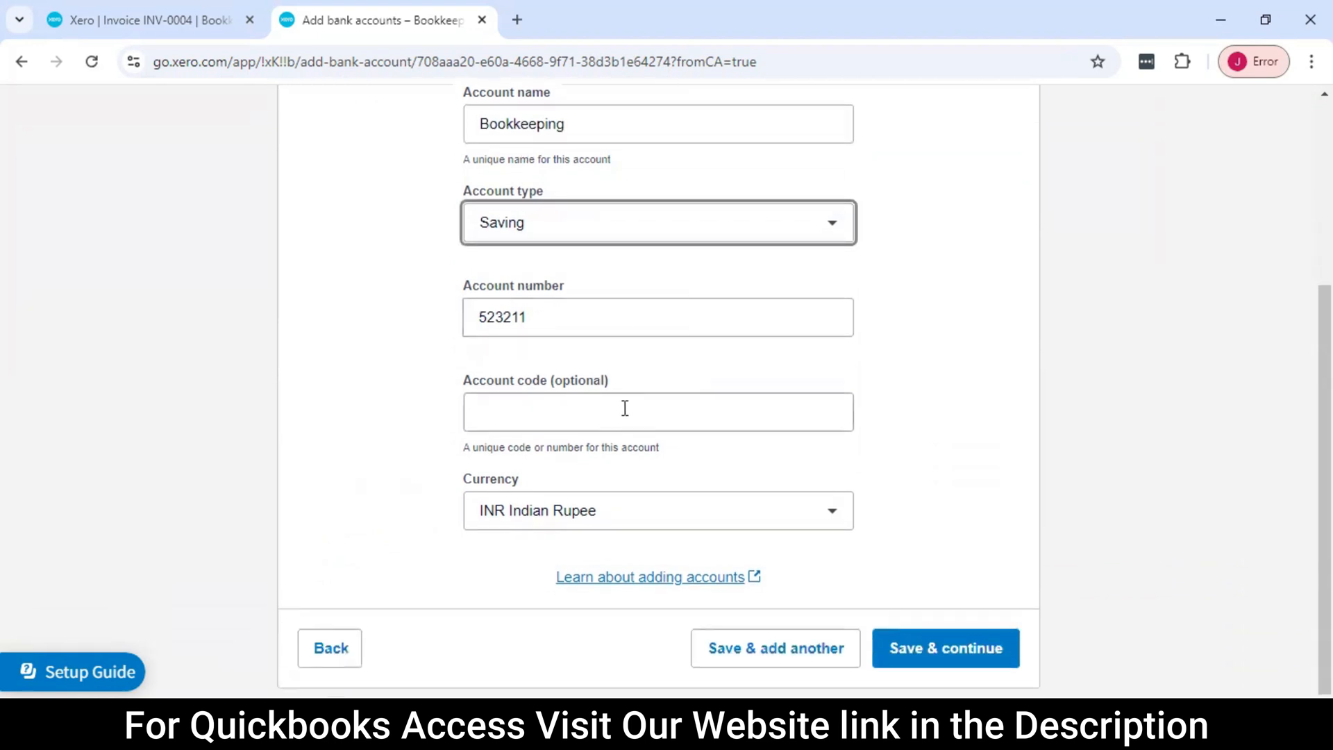
{"action": "left_click", "coordinate": [961, 646]}
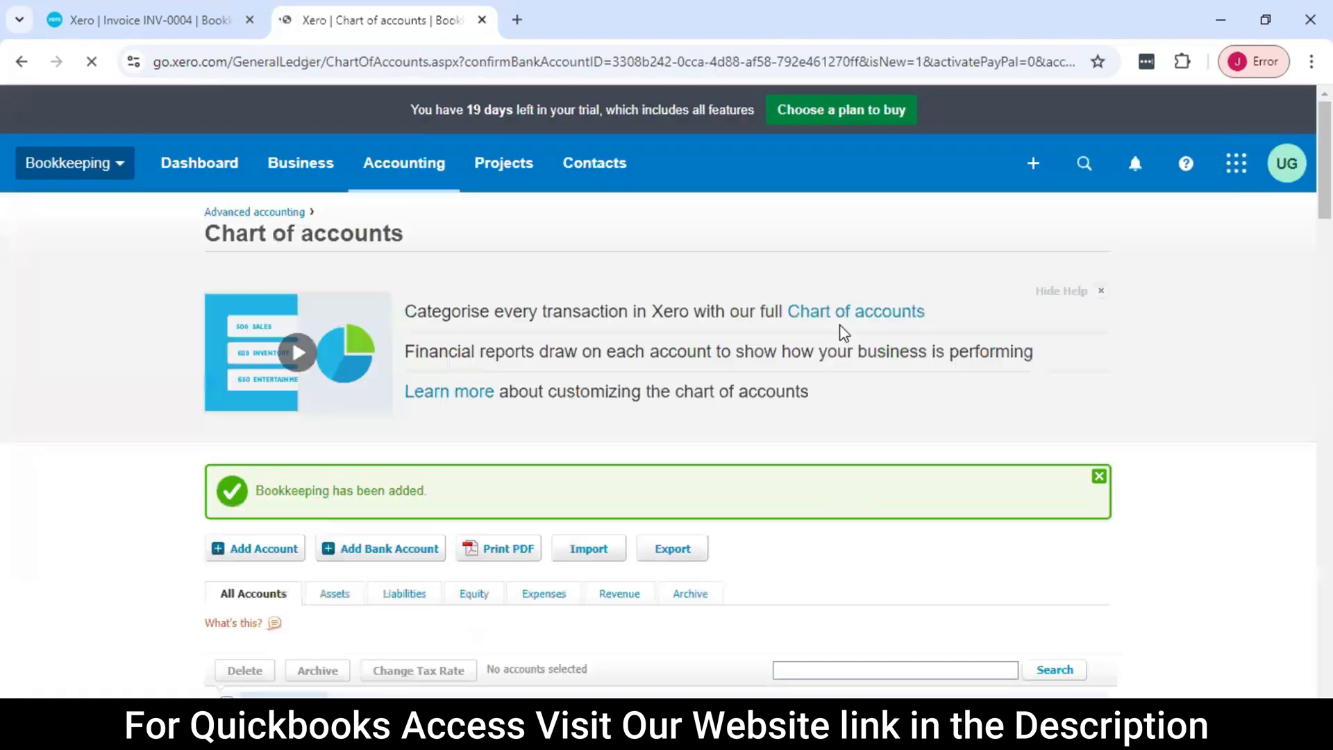
{"action": "scroll", "coordinate": [844, 350], "scroll_direction": "down", "scroll_amount": 3}
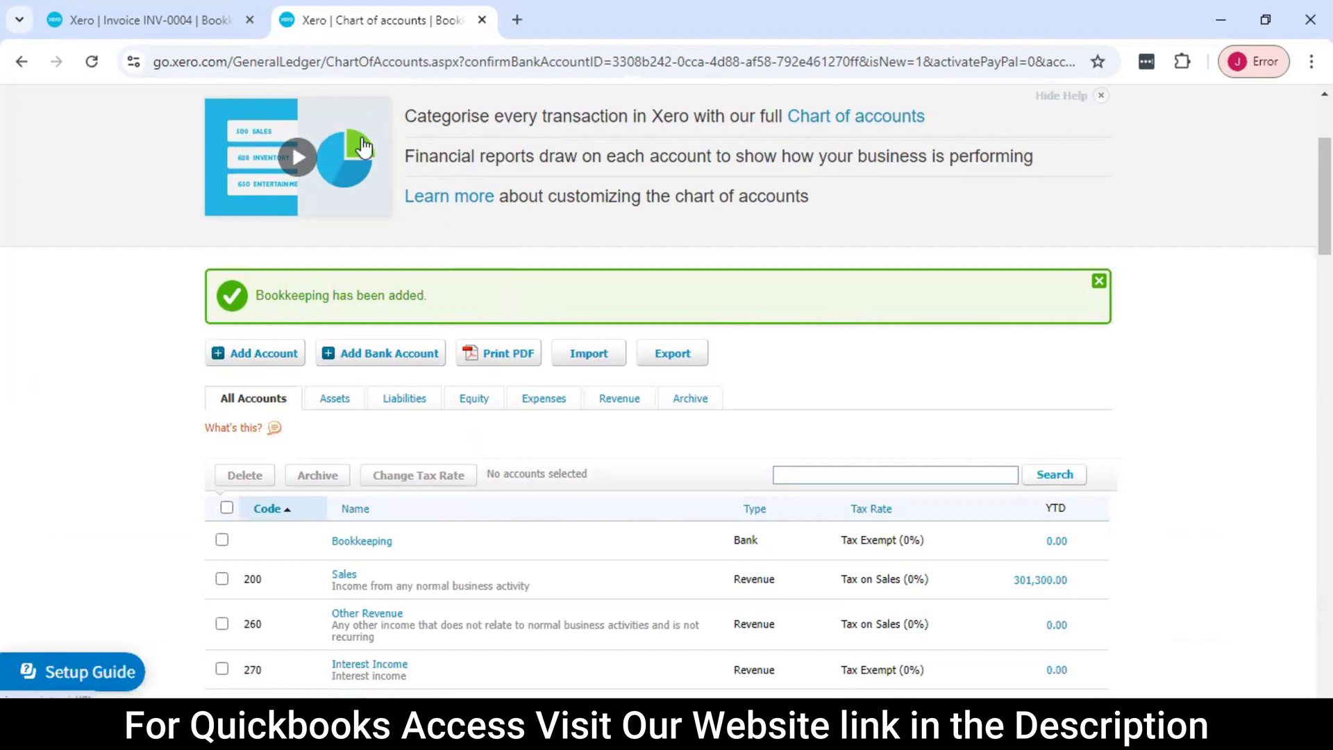
Return to the Computer HCL invoice, close the open list of receiving accounts and reload the page
{"action": "left_click", "coordinate": [148, 16]}
{"action": "scroll", "coordinate": [570, 316], "scroll_direction": "up", "scroll_amount": 1}
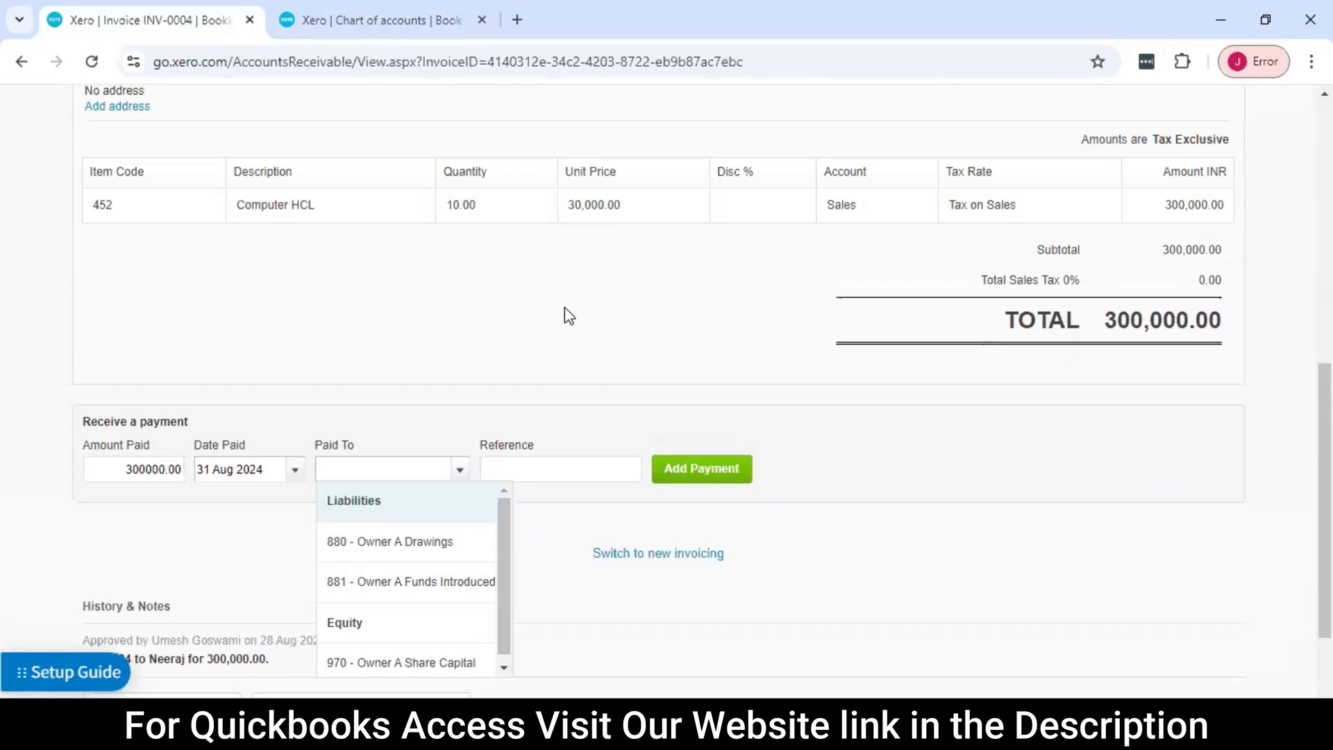
{"action": "scroll", "coordinate": [569, 316], "scroll_direction": "down", "scroll_amount": 1}
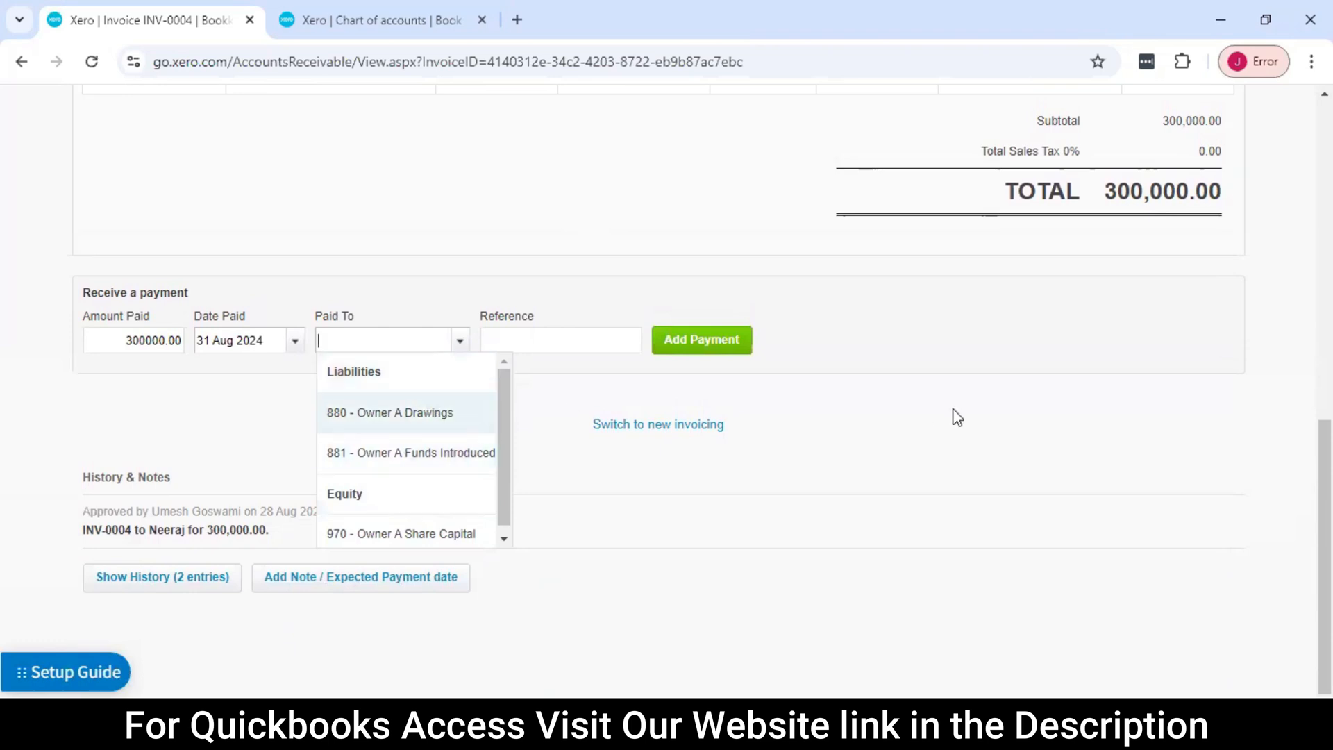
{"action": "left_click", "coordinate": [1001, 411]}
{"action": "scroll", "coordinate": [663, 324], "scroll_direction": "up", "scroll_amount": 2}
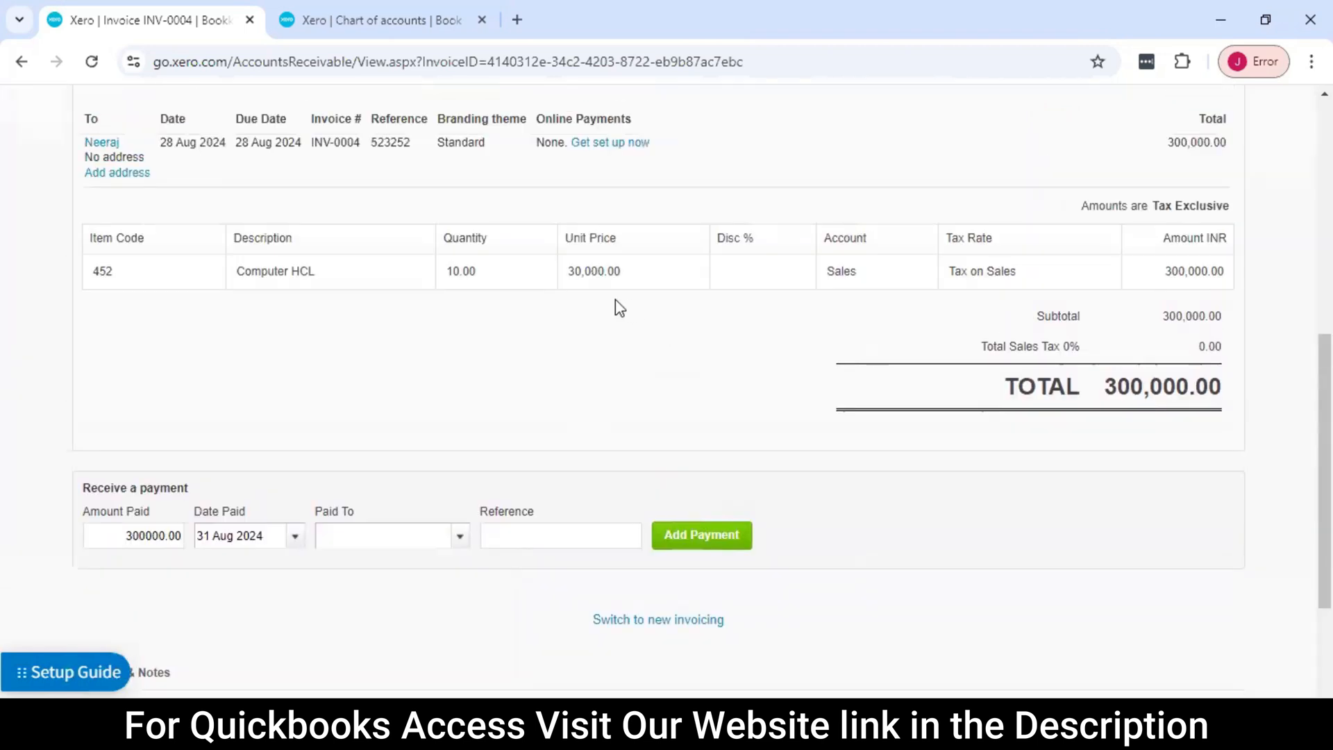
{"action": "left_click", "coordinate": [93, 61]}
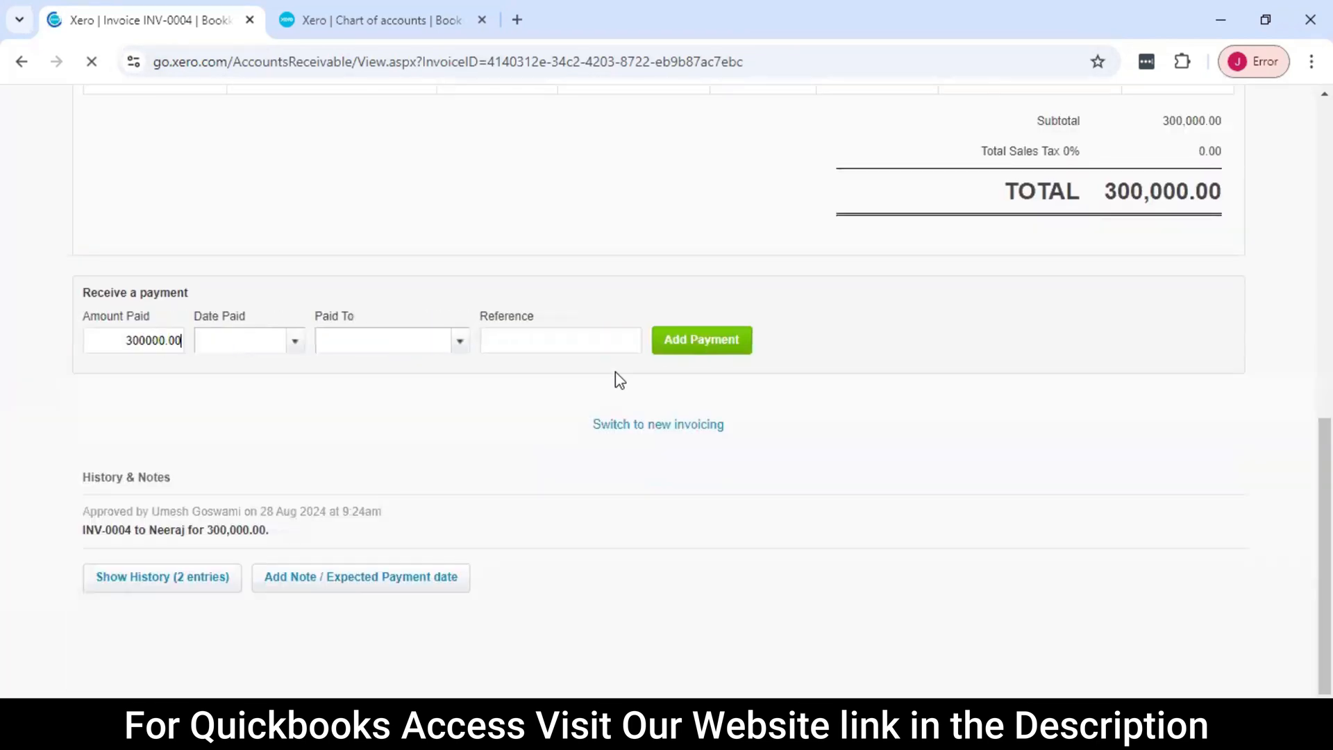
Set the invoice payment's date to 31 Aug 2024 and choose the Bookkeeping bank account as its destination
{"action": "scroll", "coordinate": [597, 368], "scroll_direction": "up", "scroll_amount": 3}
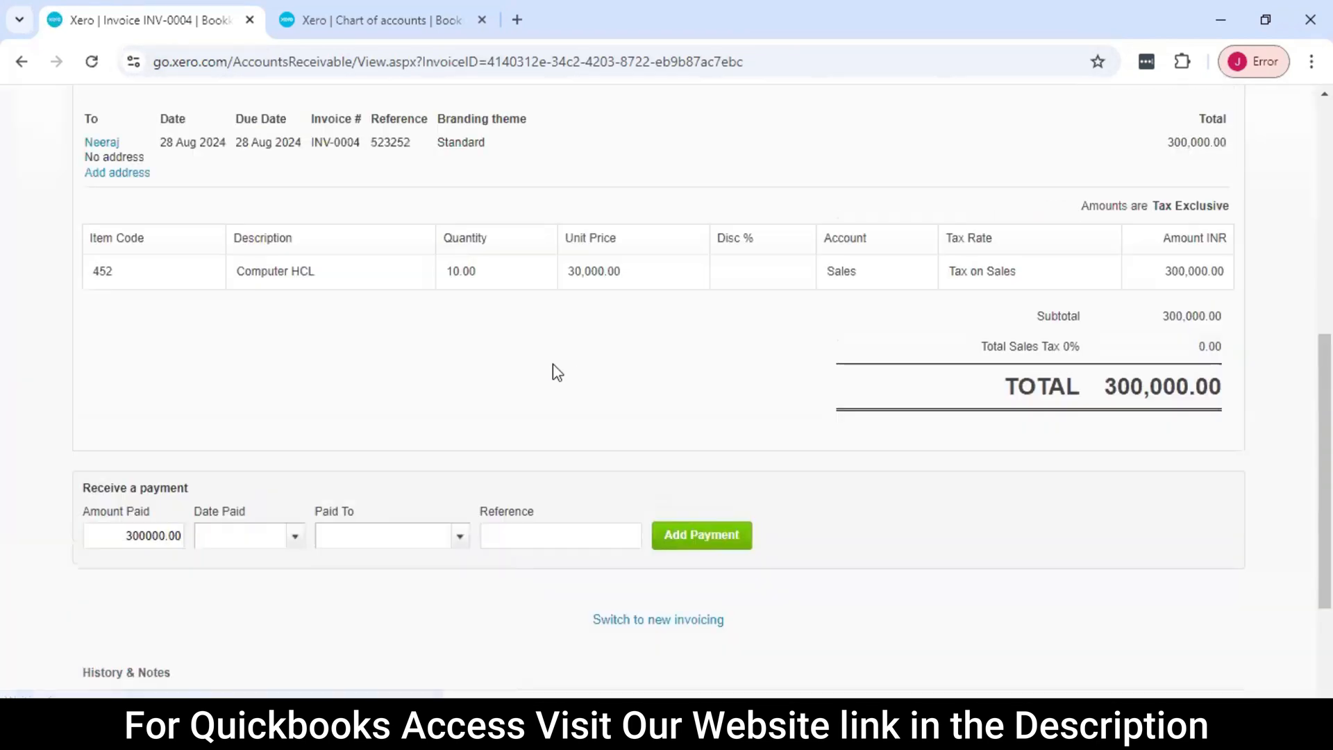
{"action": "scroll", "coordinate": [629, 363], "scroll_direction": "up", "scroll_amount": 4}
{"action": "scroll", "coordinate": [488, 396], "scroll_direction": "down", "scroll_amount": 3}
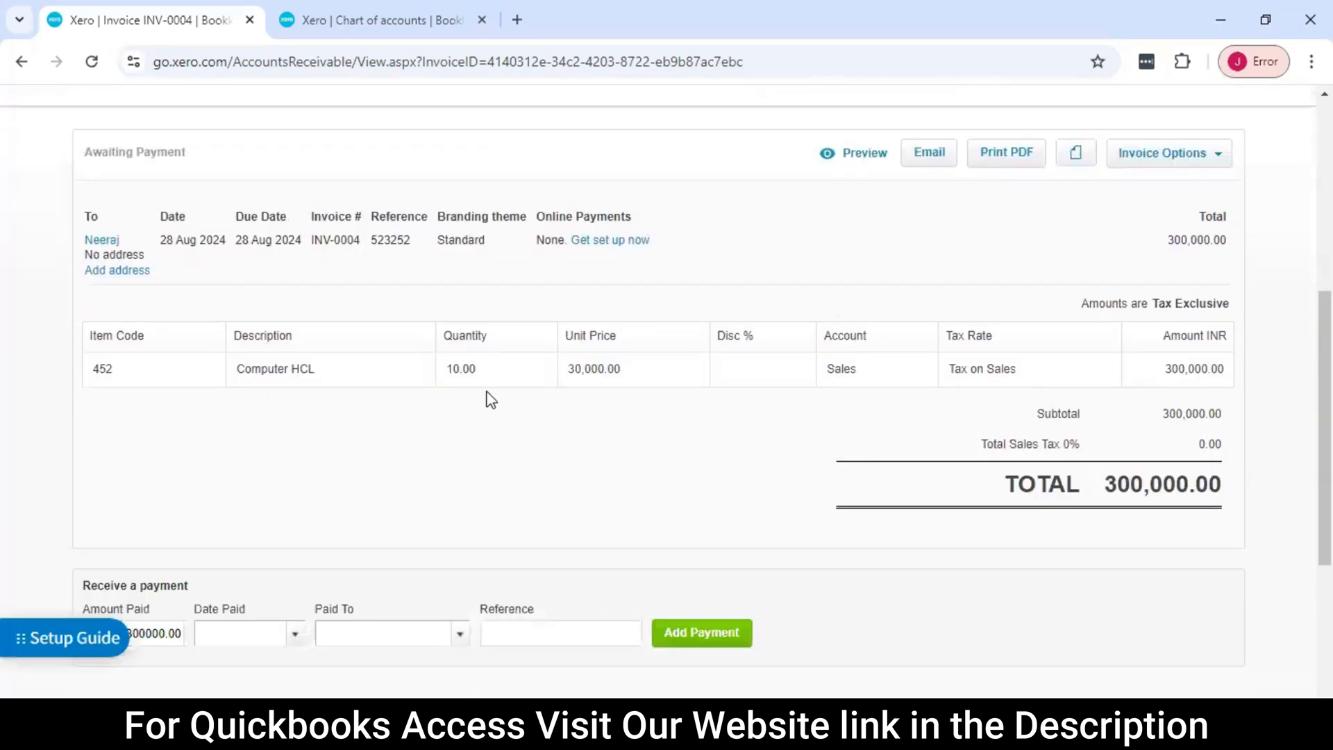
{"action": "scroll", "coordinate": [486, 334], "scroll_direction": "down", "scroll_amount": 4}
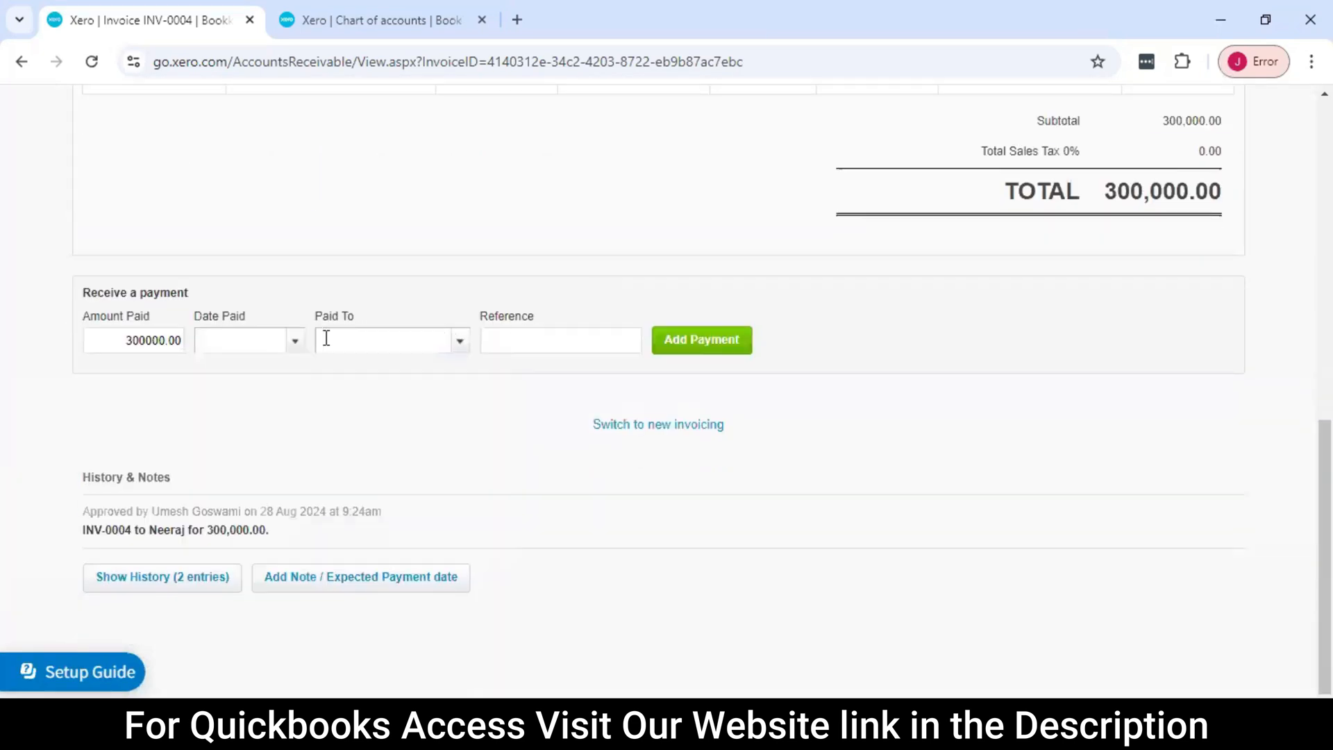
{"action": "left_click", "coordinate": [294, 347]}
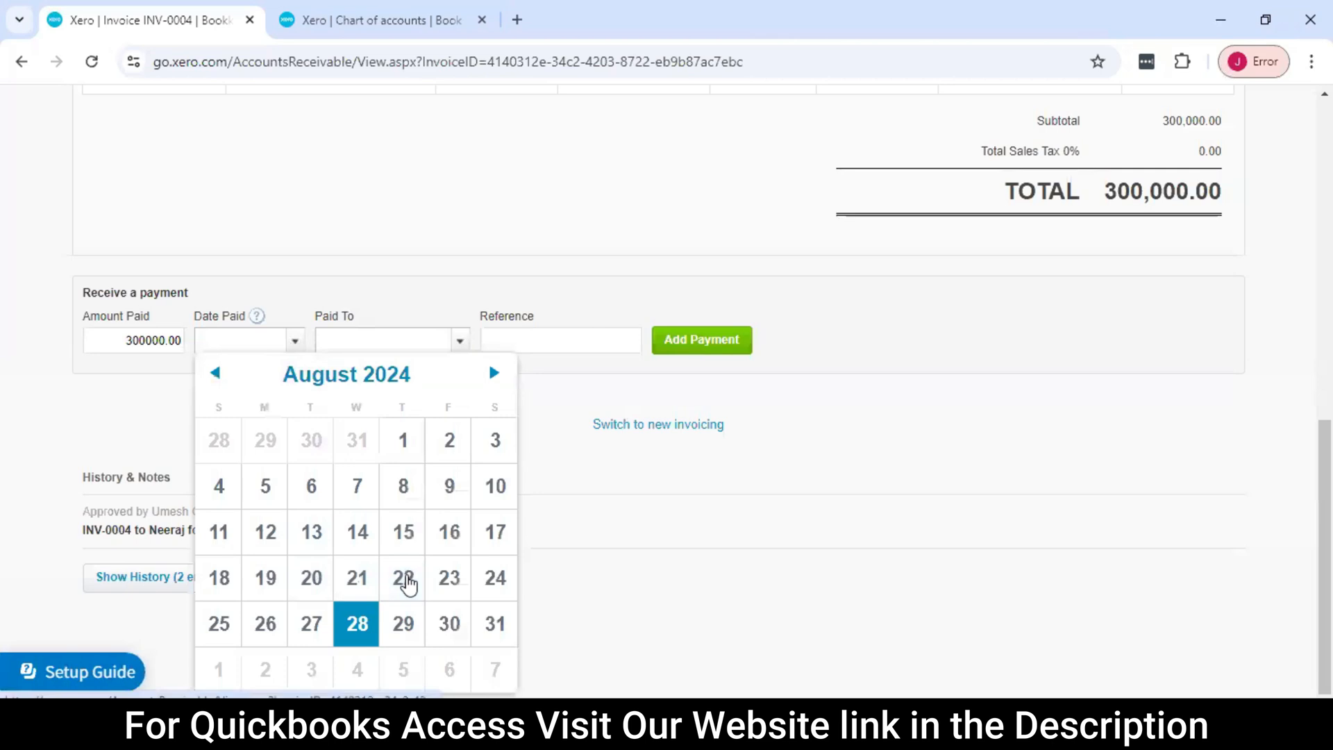
{"action": "left_click", "coordinate": [495, 624]}
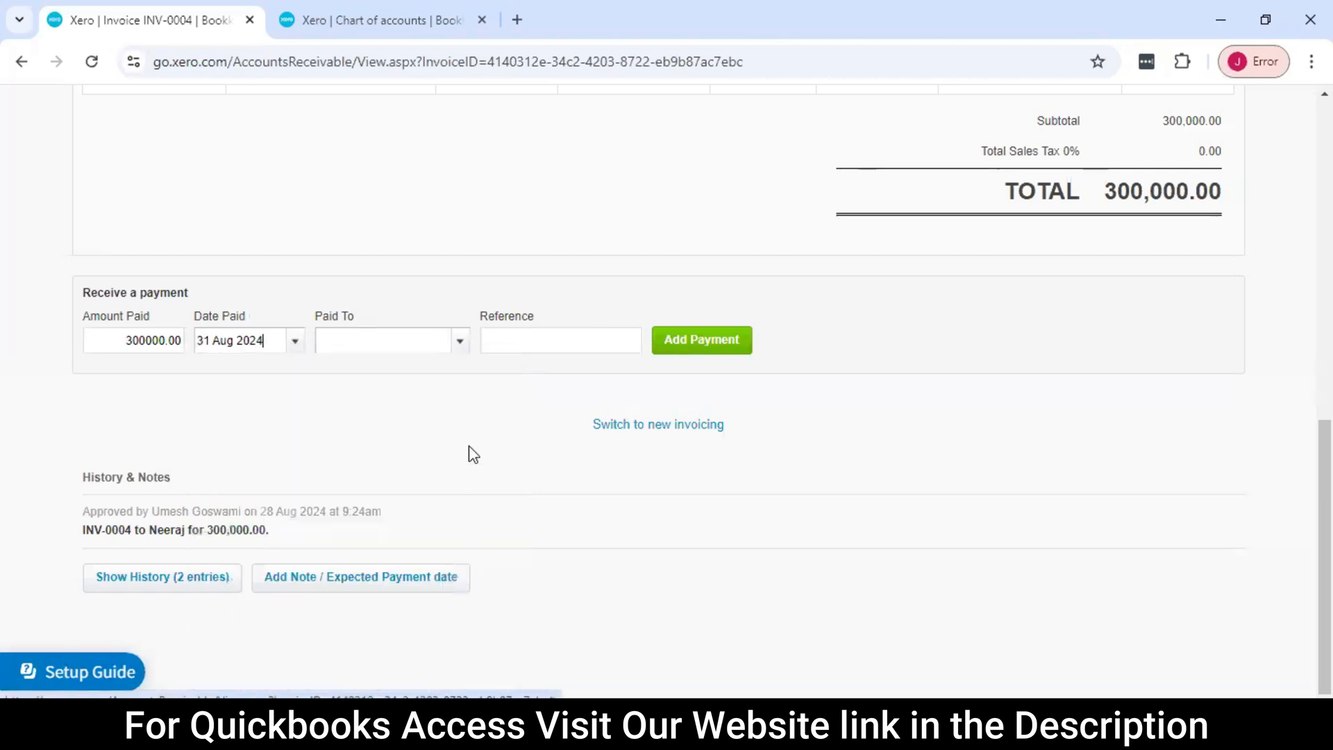
{"action": "left_click", "coordinate": [462, 339]}
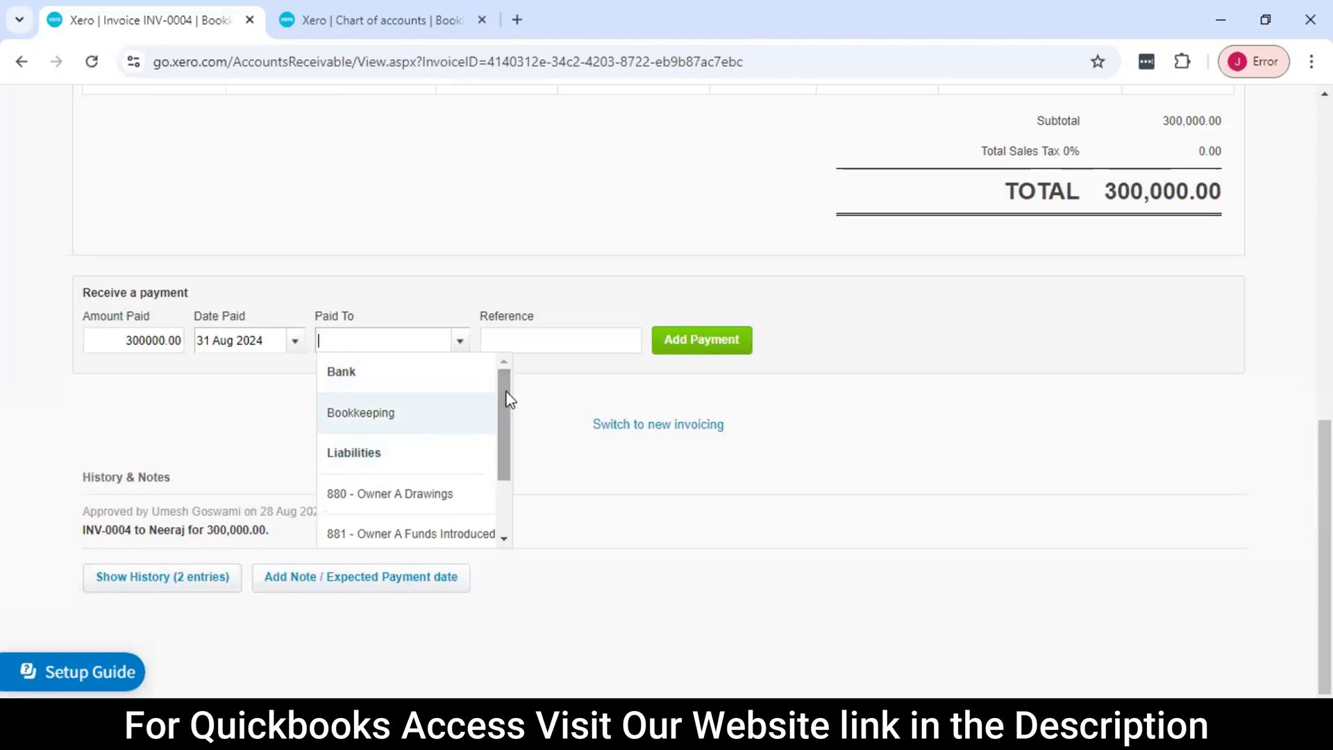
{"action": "left_click", "coordinate": [385, 425]}
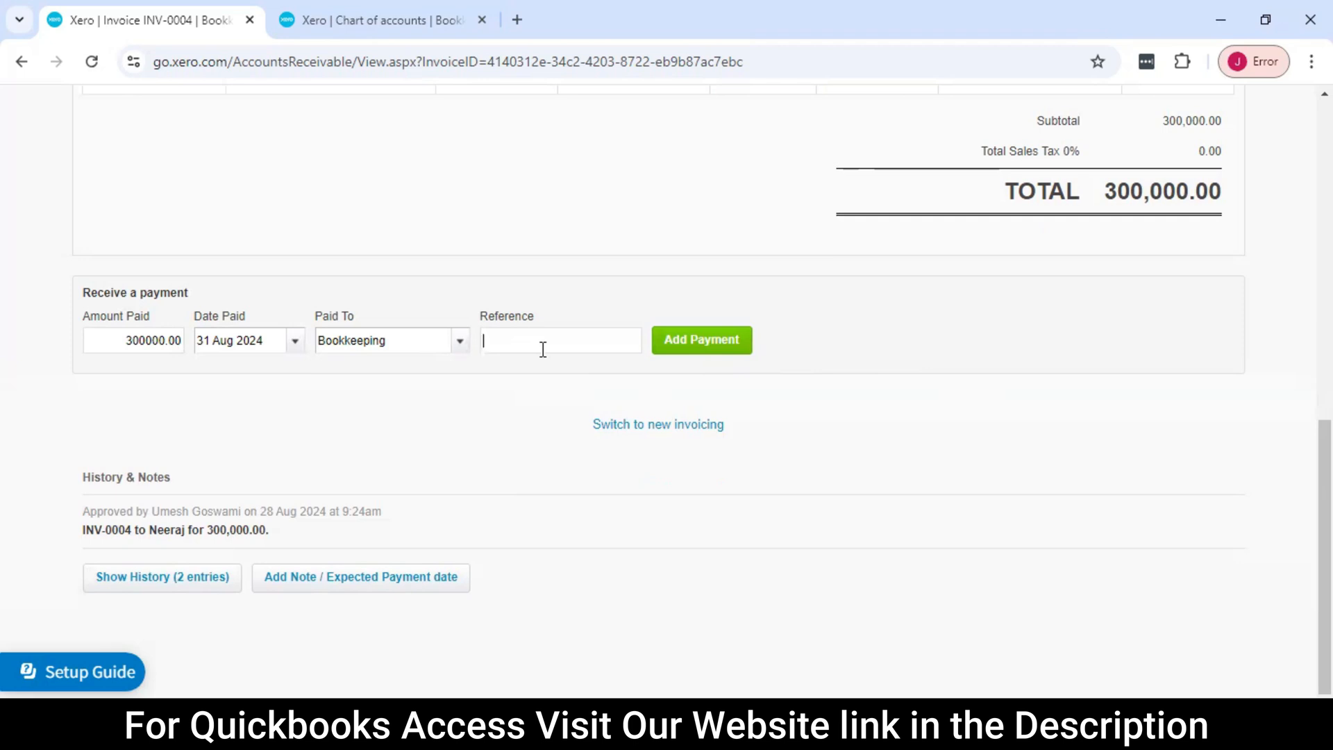
Review the invoice's header, Computer HCL line, total and payment entry before recording the payment
{"action": "scroll", "coordinate": [577, 351], "scroll_direction": "up", "scroll_amount": 5}
{"action": "scroll", "coordinate": [585, 350], "scroll_direction": "down", "scroll_amount": 3}
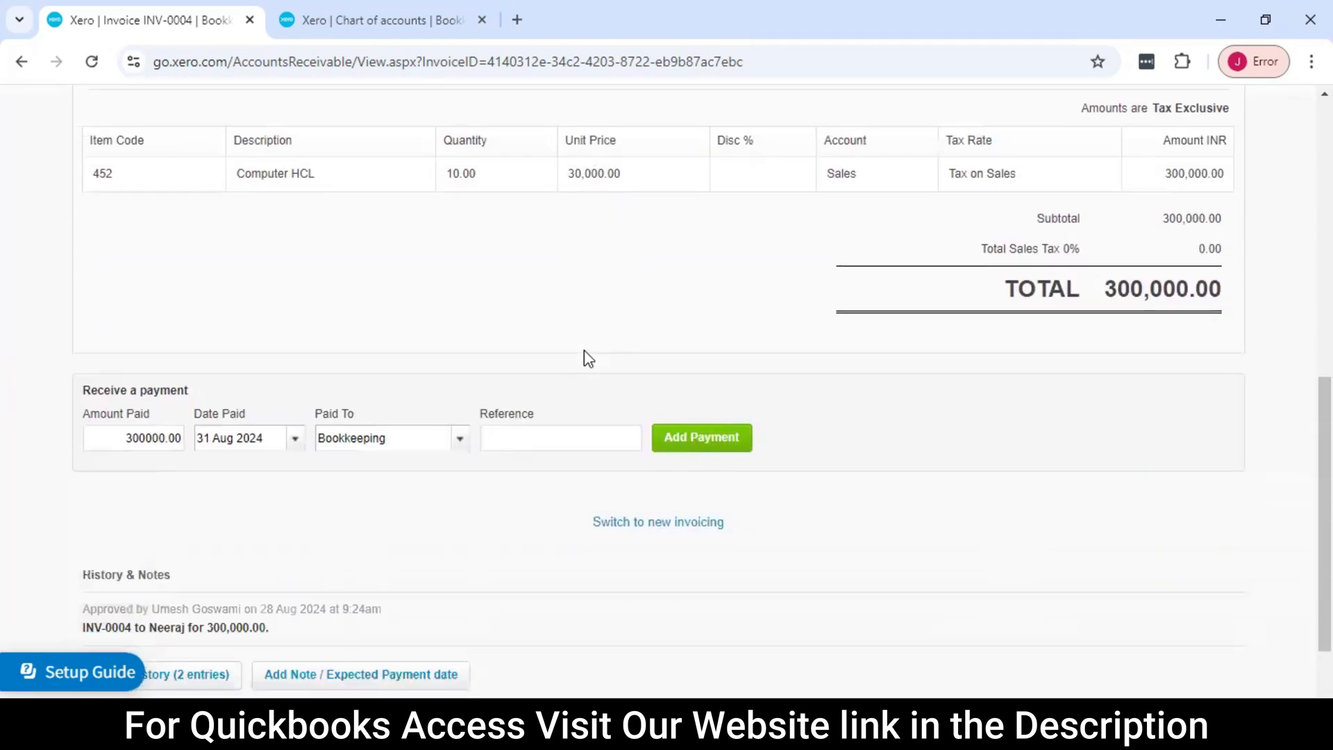
{"action": "scroll", "coordinate": [585, 350], "scroll_direction": "up", "scroll_amount": 3}
{"action": "scroll", "coordinate": [585, 350], "scroll_direction": "up", "scroll_amount": 4}
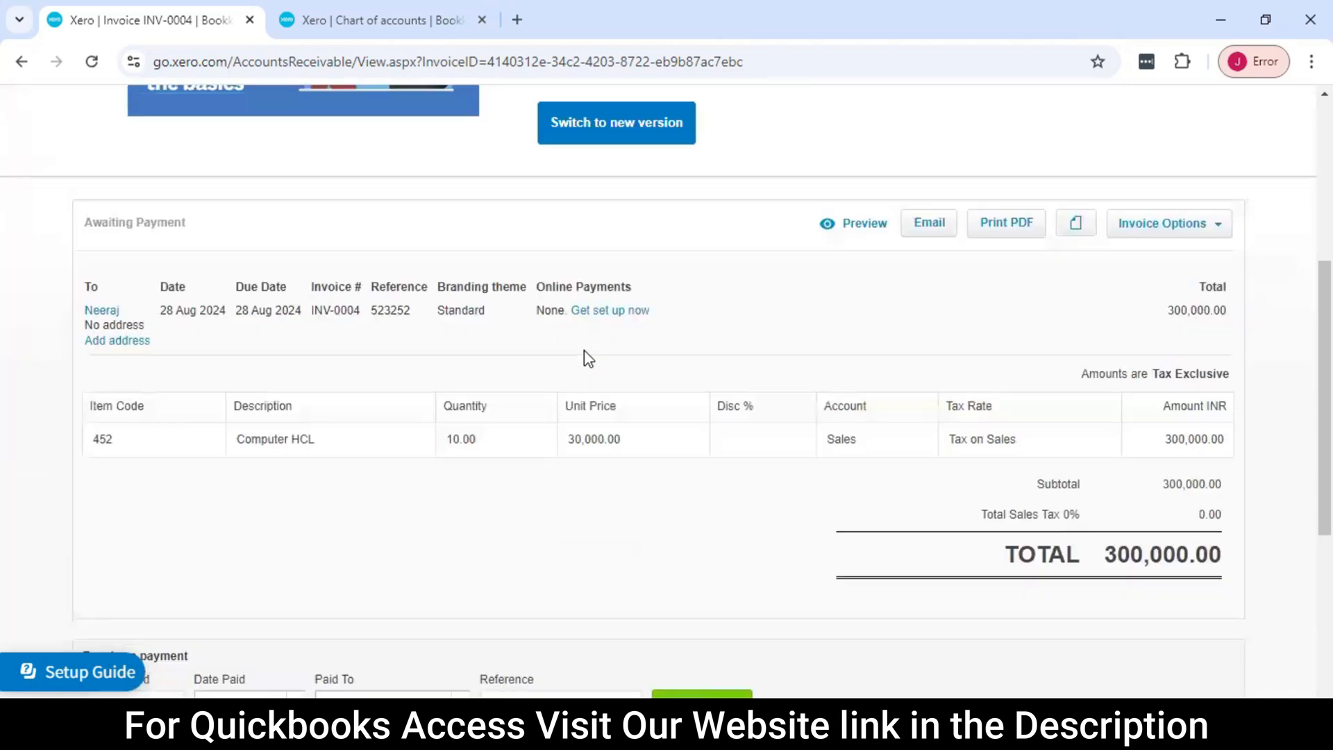
{"action": "scroll", "coordinate": [649, 356], "scroll_direction": "down", "scroll_amount": 4}
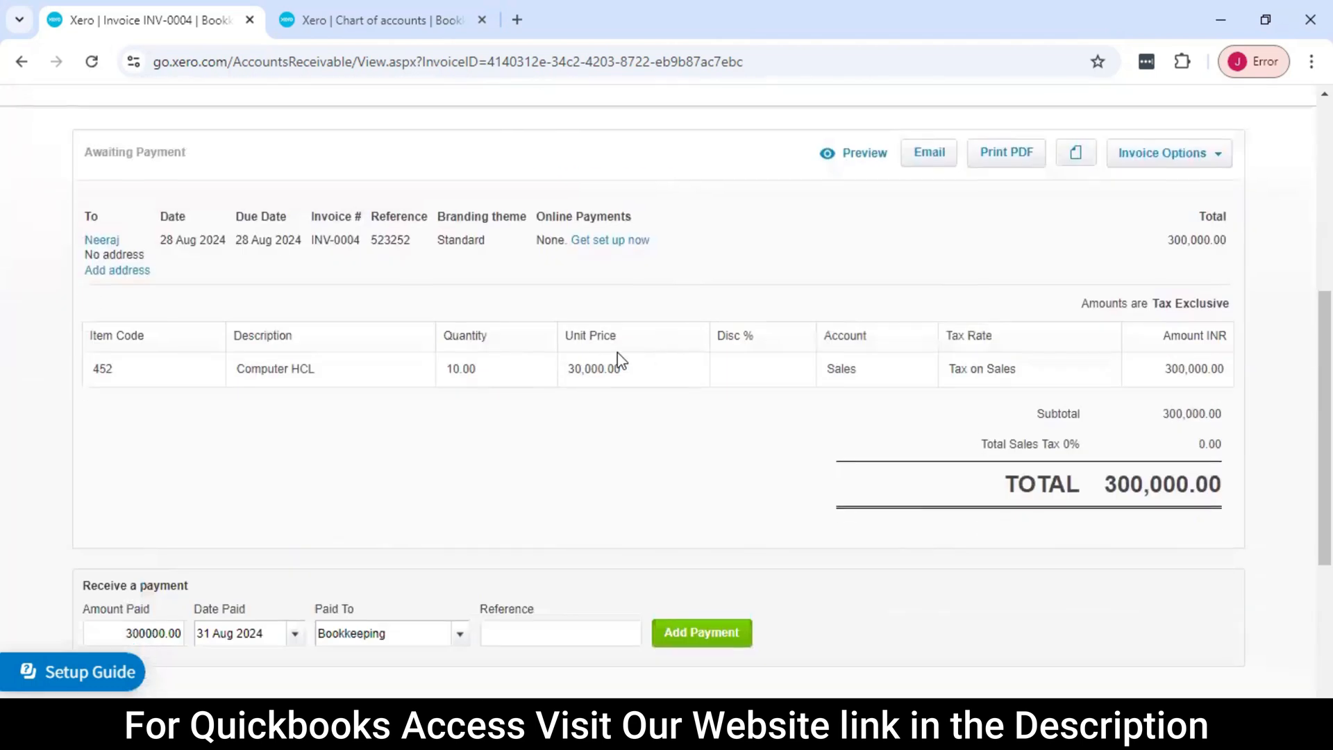
{"action": "scroll", "coordinate": [566, 360], "scroll_direction": "down", "scroll_amount": 3}
{"action": "scroll", "coordinate": [560, 351], "scroll_direction": "up", "scroll_amount": 2}
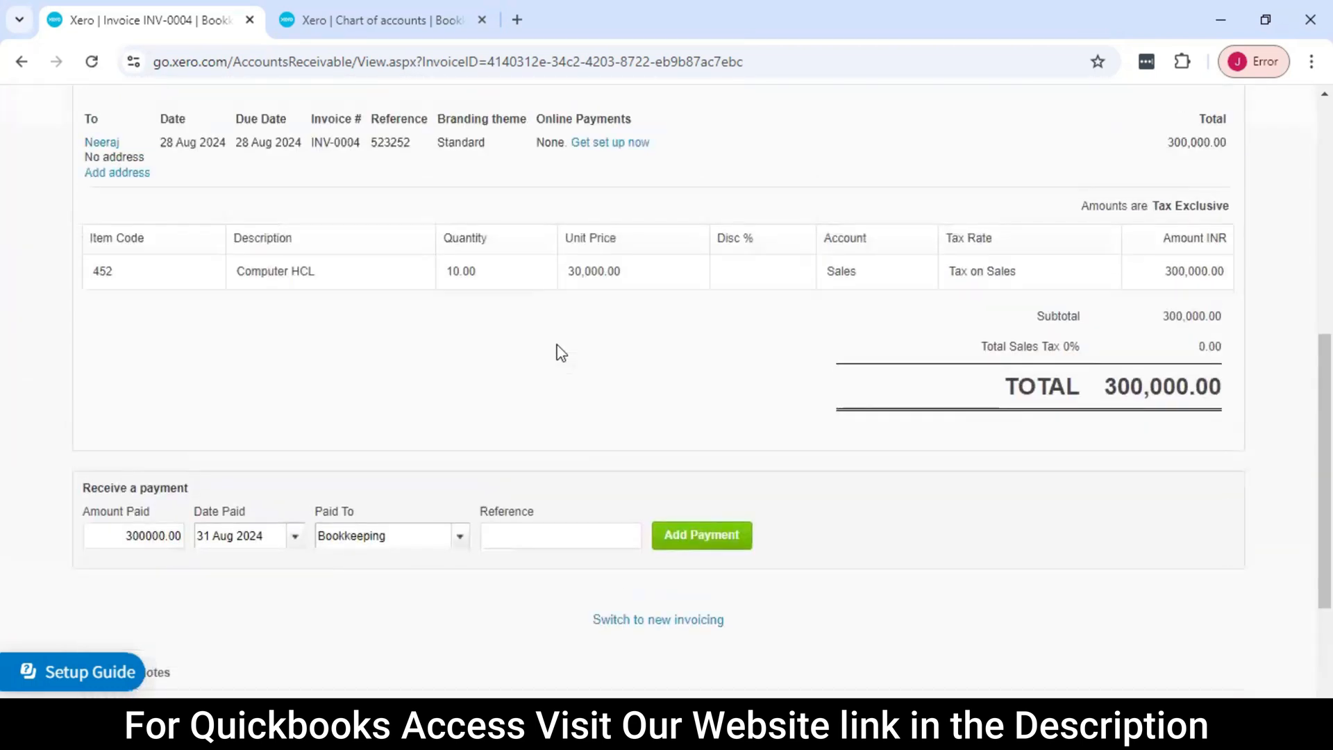
{"action": "scroll", "coordinate": [561, 353], "scroll_direction": "up", "scroll_amount": 3}
{"action": "scroll", "coordinate": [561, 353], "scroll_direction": "down", "scroll_amount": 3}
{"action": "scroll", "coordinate": [561, 353], "scroll_direction": "up", "scroll_amount": 1}
{"action": "scroll", "coordinate": [561, 353], "scroll_direction": "down", "scroll_amount": 1}
{"action": "scroll", "coordinate": [562, 353], "scroll_direction": "down", "scroll_amount": 1}
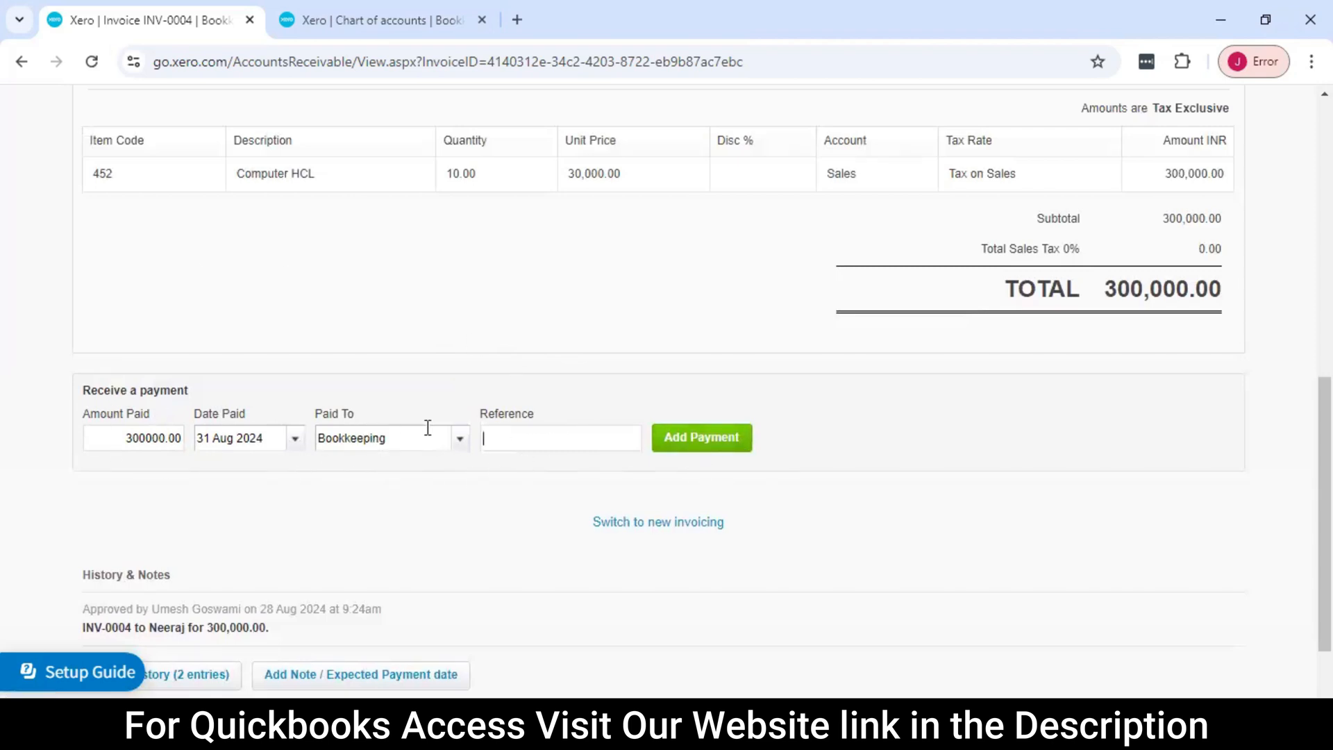
Record the 300000.00 payment on the invoice and show the list of paid invoices
{"action": "left_click", "coordinate": [702, 442]}
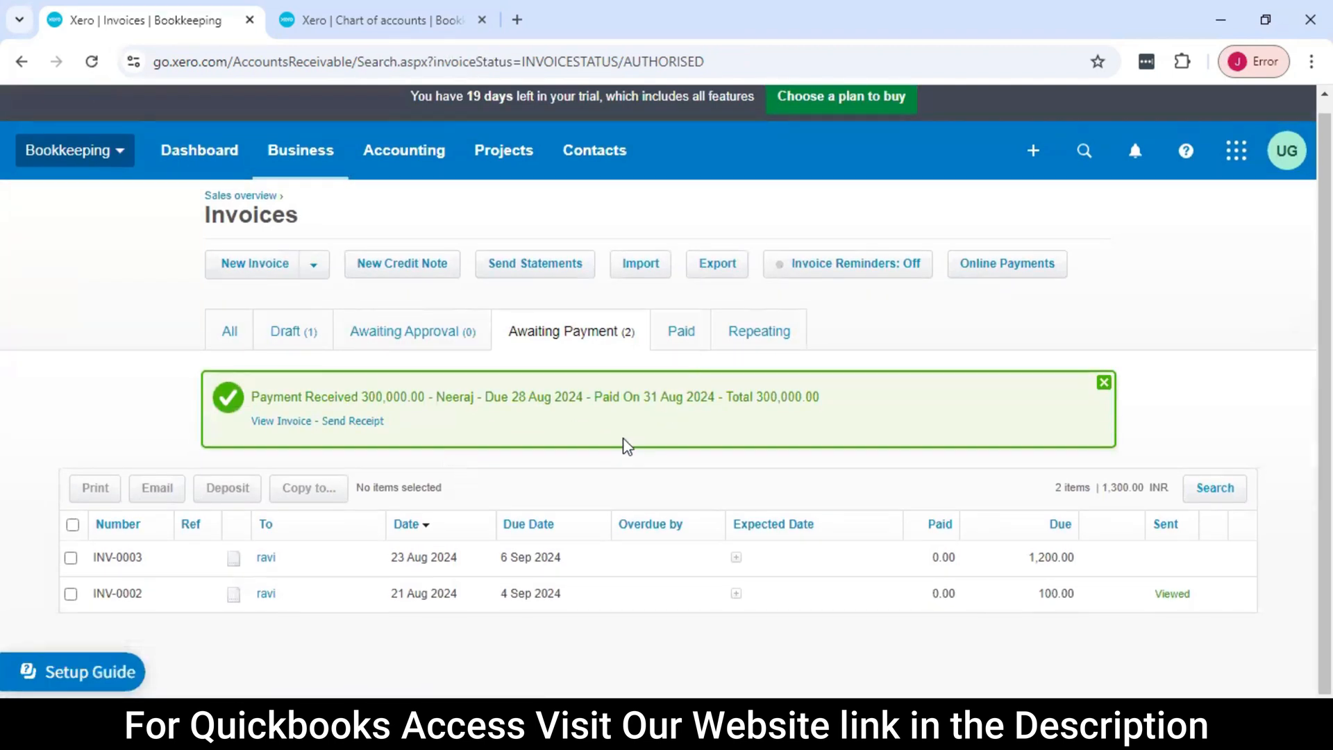
{"action": "left_click", "coordinate": [681, 333]}
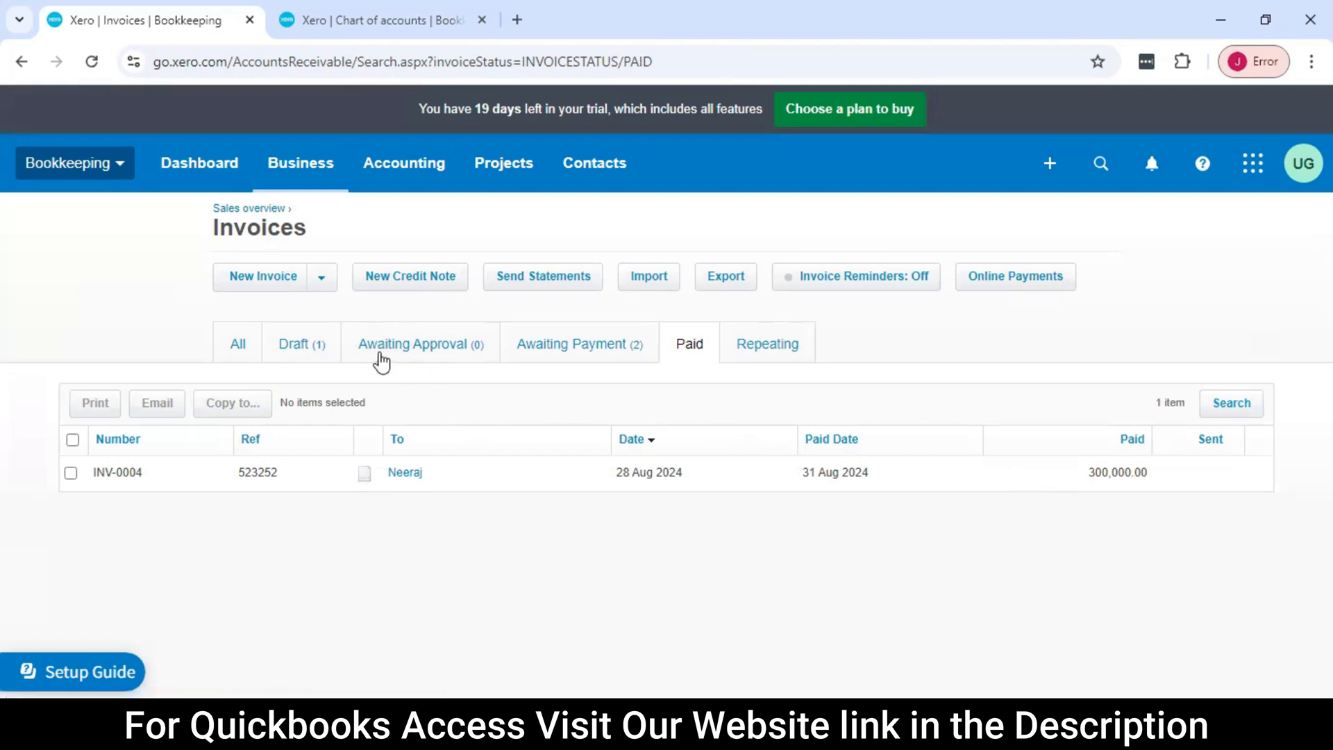
Start a new repeating invoice and look over its schedule, recipient and line item fields
{"action": "left_click", "coordinate": [323, 280]}
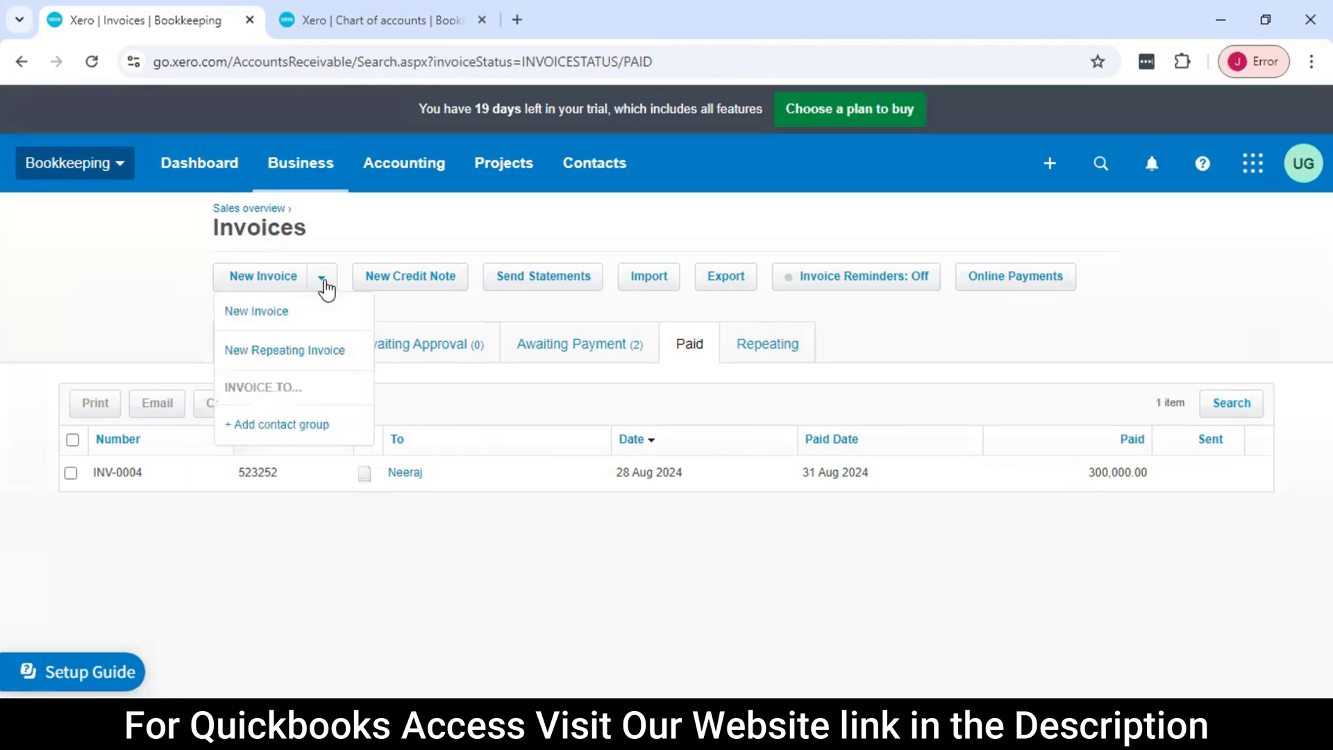
{"action": "left_click", "coordinate": [348, 352]}
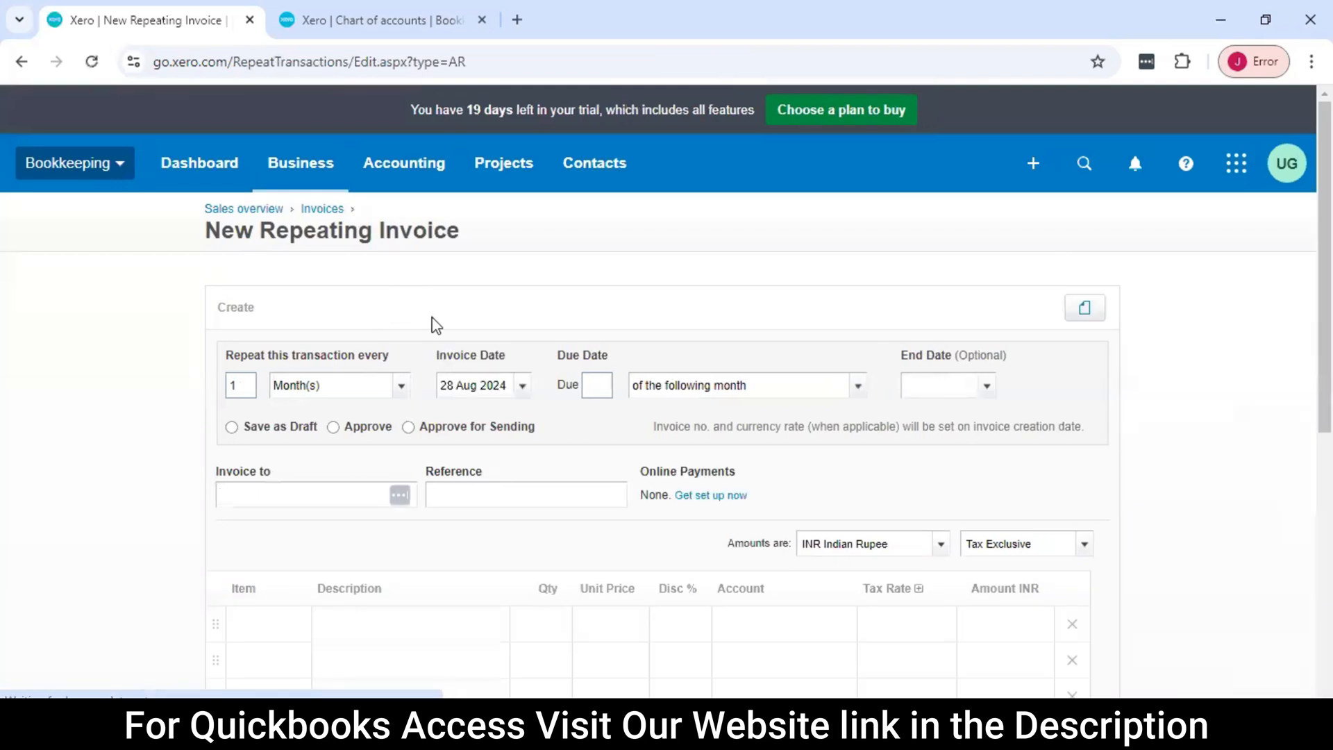
{"action": "scroll", "coordinate": [434, 323], "scroll_direction": "down", "scroll_amount": 3}
{"action": "scroll", "coordinate": [445, 323], "scroll_direction": "up", "scroll_amount": 3}
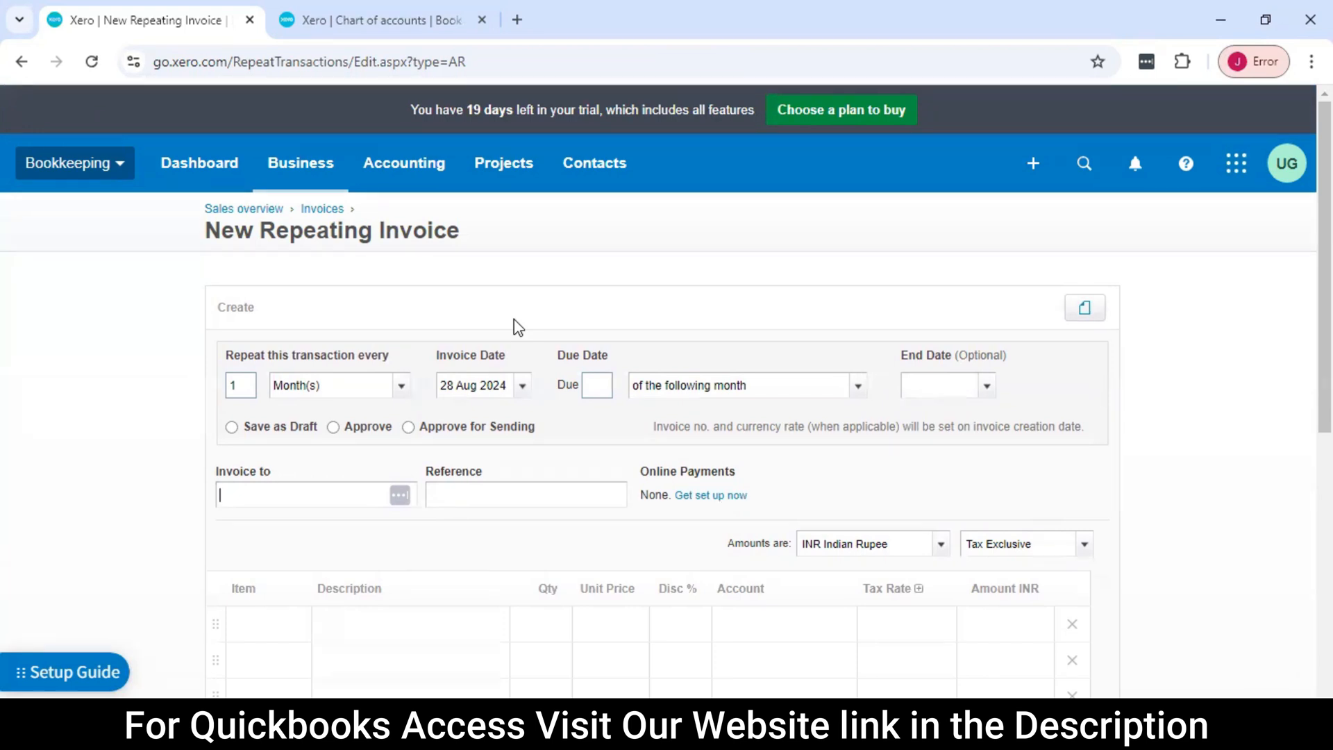
{"action": "scroll", "coordinate": [517, 327], "scroll_direction": "down", "scroll_amount": 1}
{"action": "scroll", "coordinate": [517, 327], "scroll_direction": "up", "scroll_amount": 1}
{"action": "scroll", "coordinate": [598, 297], "scroll_direction": "down", "scroll_amount": 1}
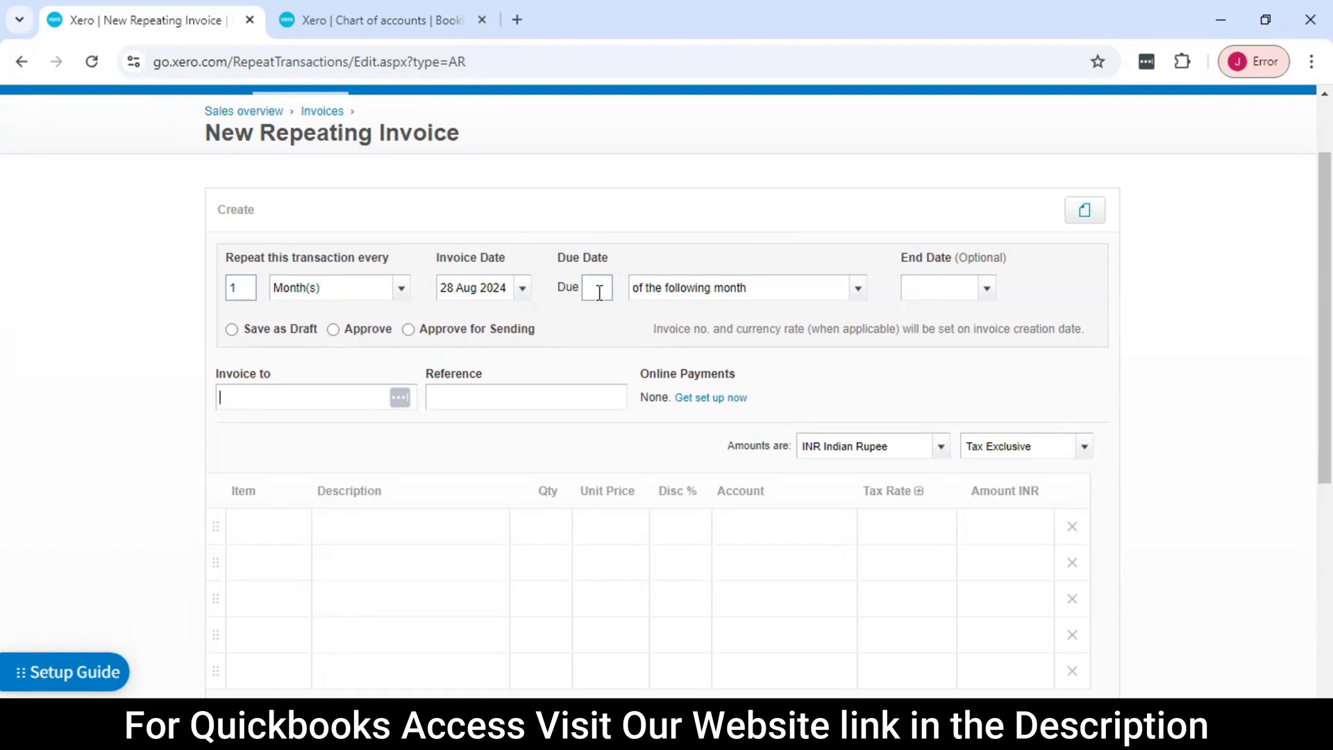
{"action": "scroll", "coordinate": [399, 302], "scroll_direction": "up", "scroll_amount": 1}
{"action": "scroll", "coordinate": [417, 303], "scroll_direction": "down", "scroll_amount": 1}
Examine the repeat period options and the invoice date calendar of the repeating invoice without changing either
{"action": "left_click", "coordinate": [400, 292]}
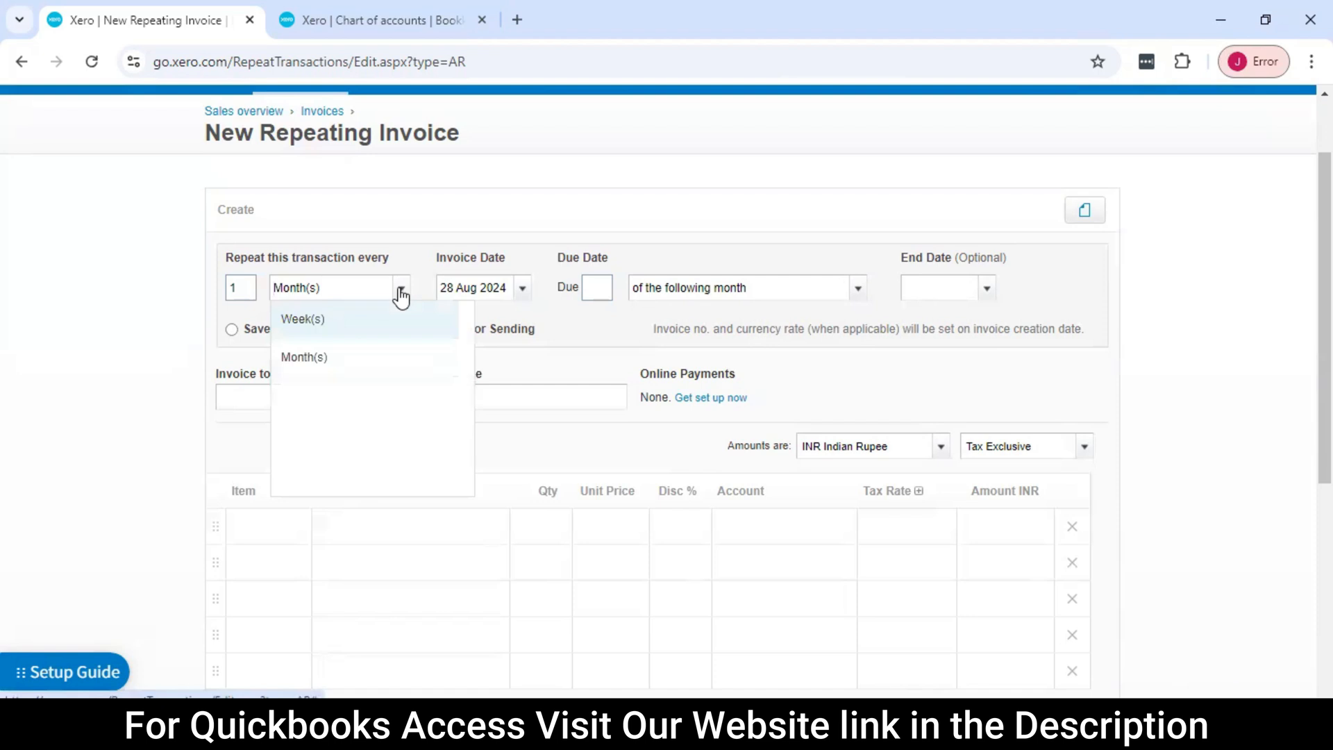
{"action": "left_click", "coordinate": [121, 283]}
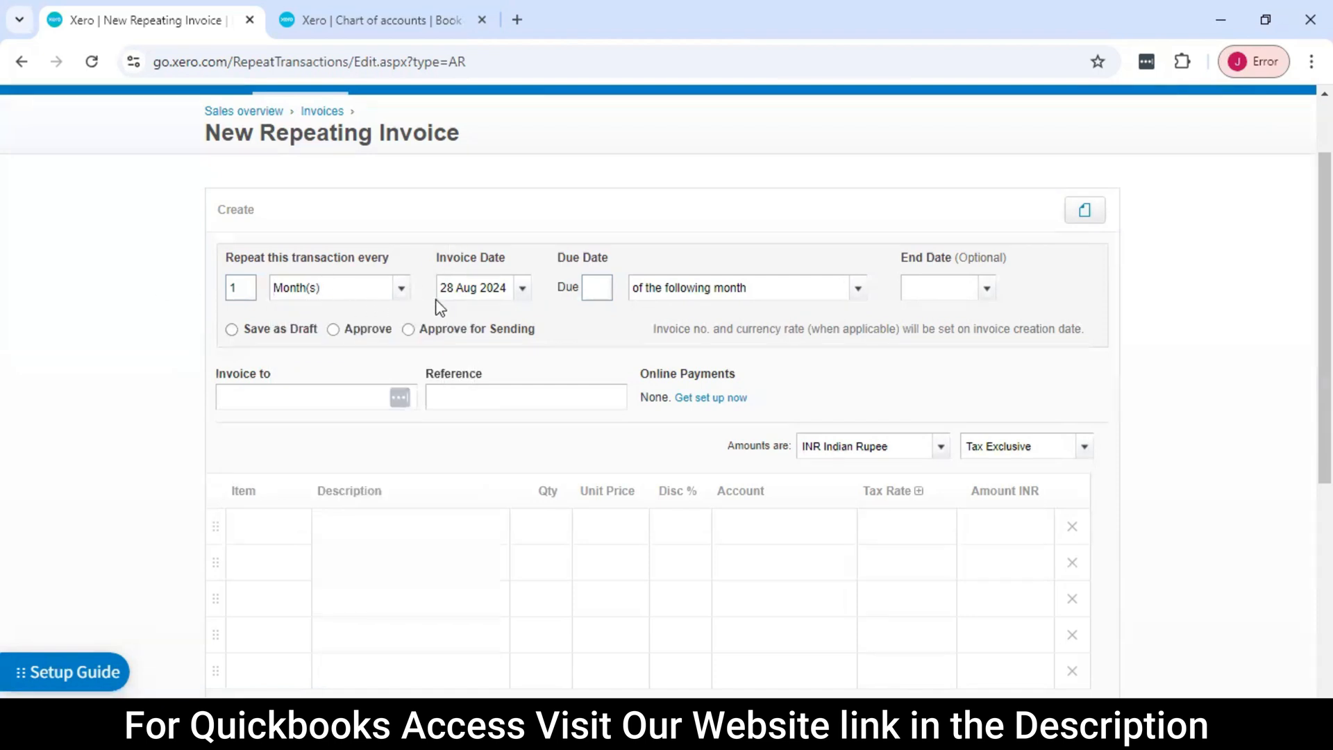
{"action": "left_click", "coordinate": [523, 291]}
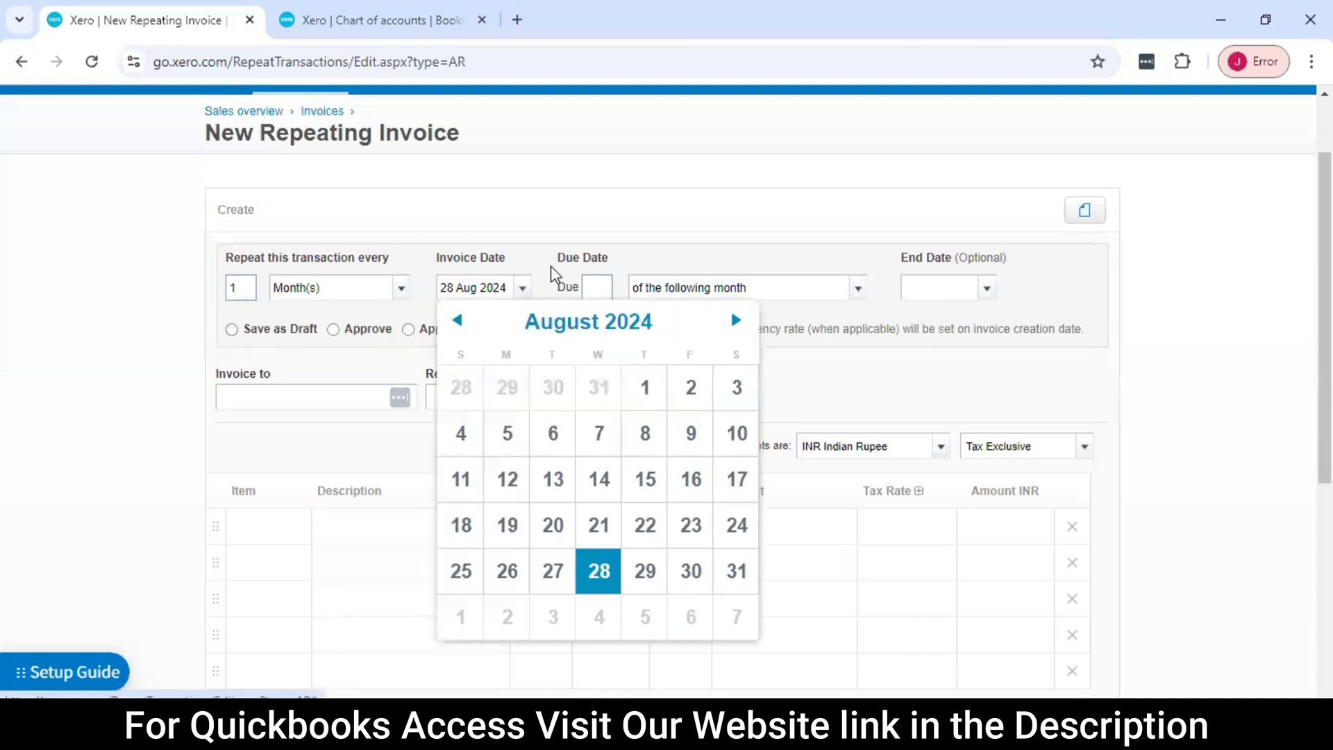
{"action": "left_click", "coordinate": [595, 253]}
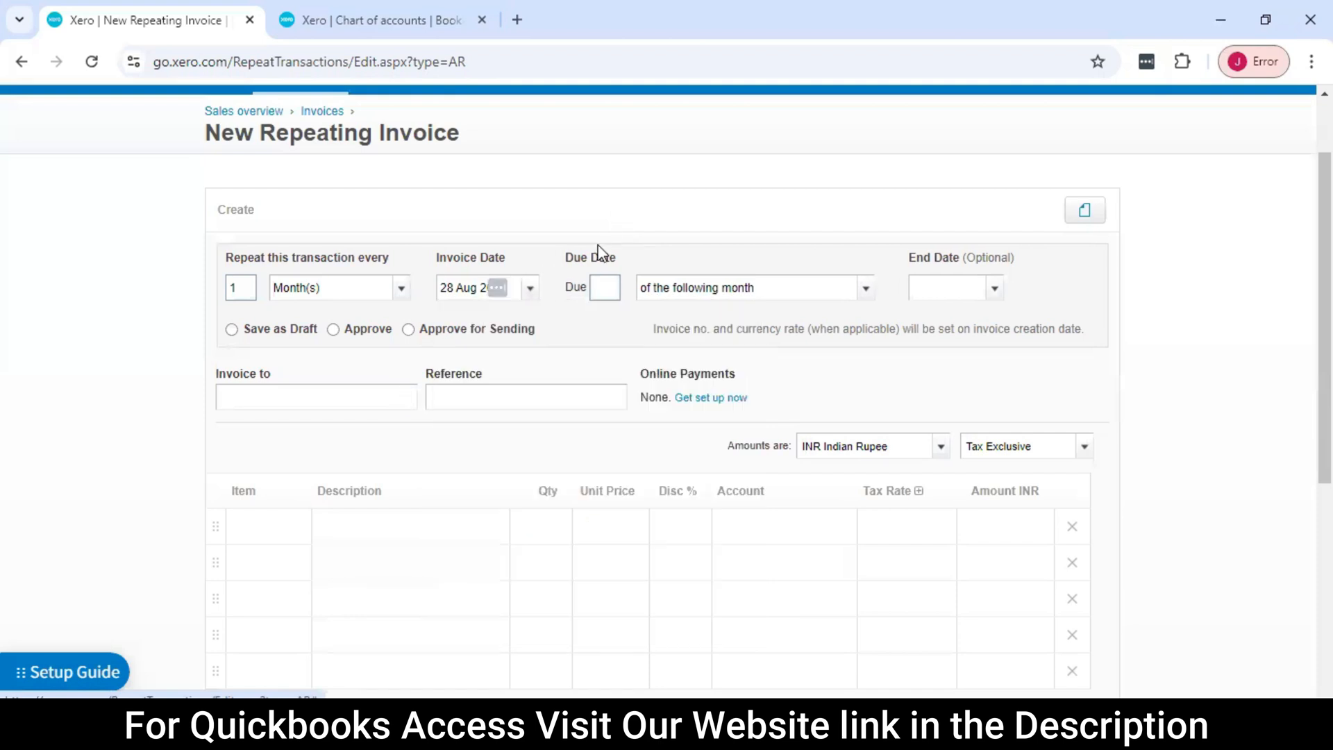
Examine the due date field and the end date calendar of the repeating invoice without setting either
{"action": "left_click", "coordinate": [606, 288]}
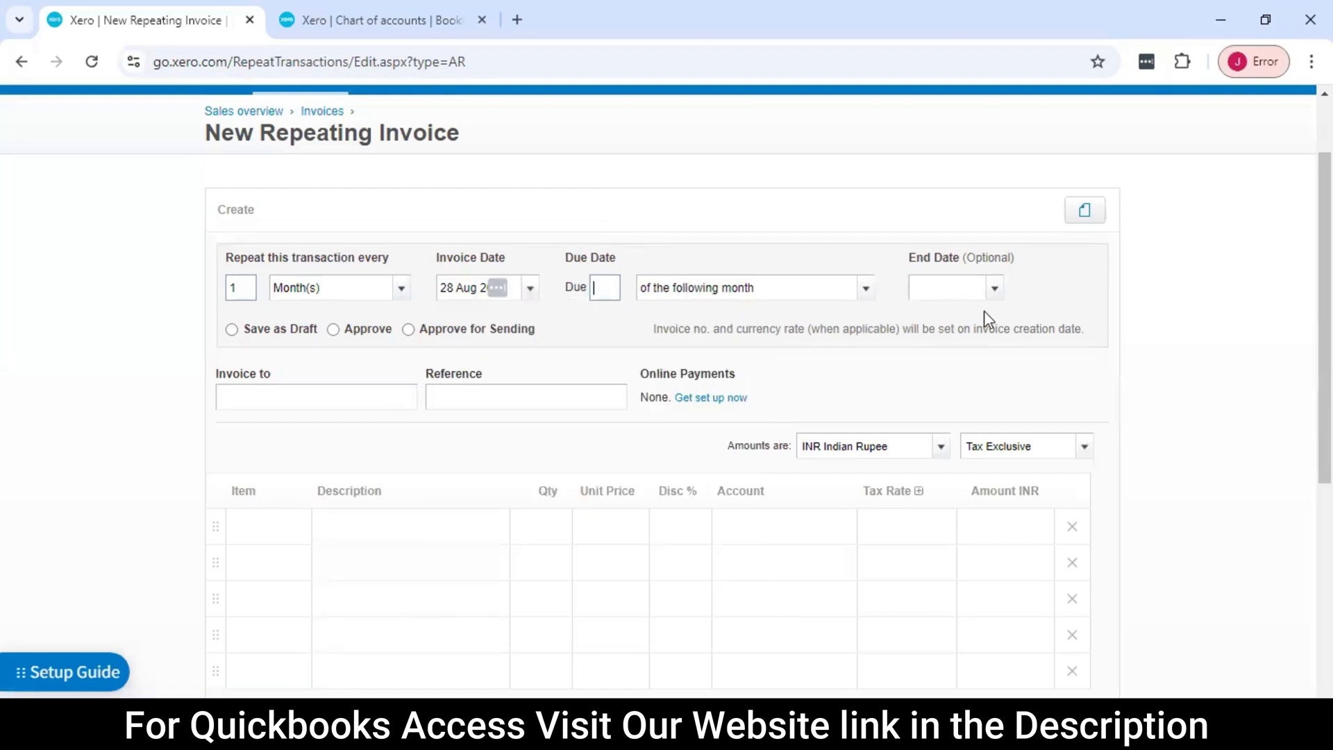
{"action": "left_click", "coordinate": [992, 288]}
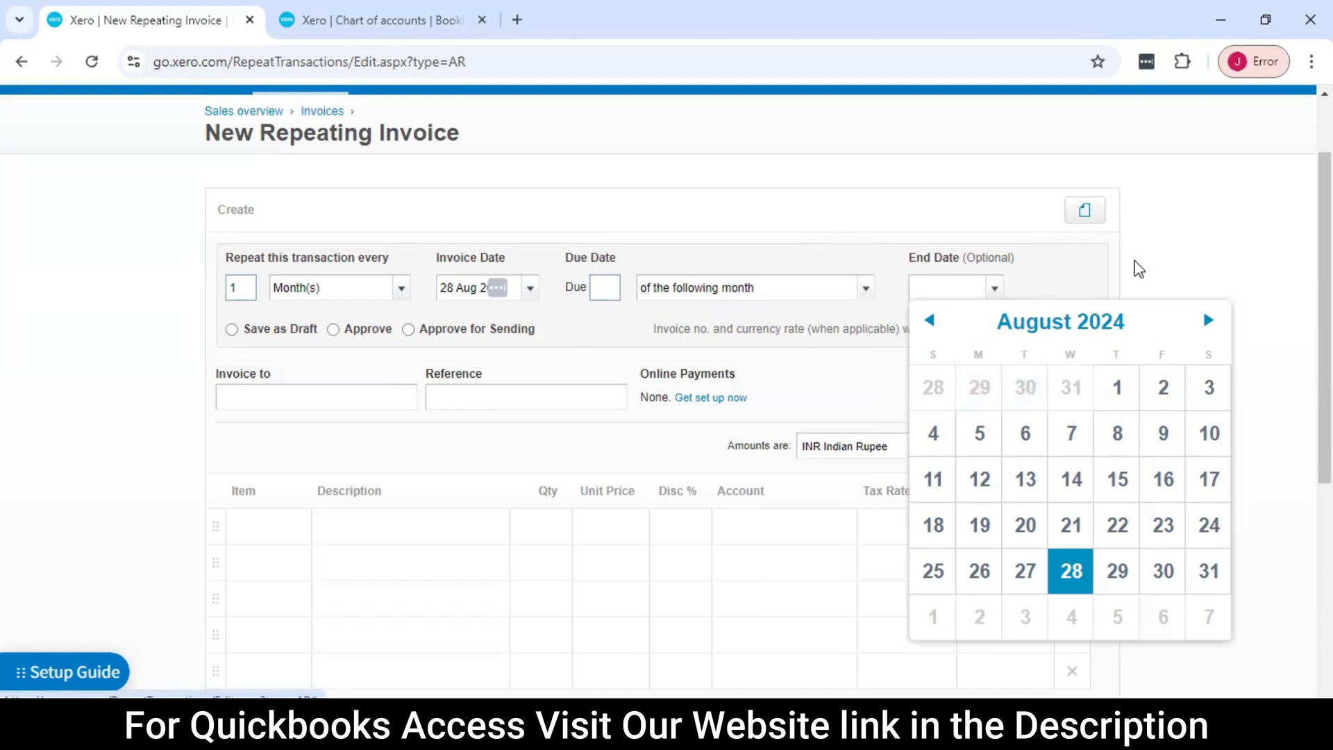
{"action": "left_click", "coordinate": [1161, 252]}
{"action": "scroll", "coordinate": [432, 348], "scroll_direction": "down", "scroll_amount": 1}
{"action": "left_click", "coordinate": [307, 304]}
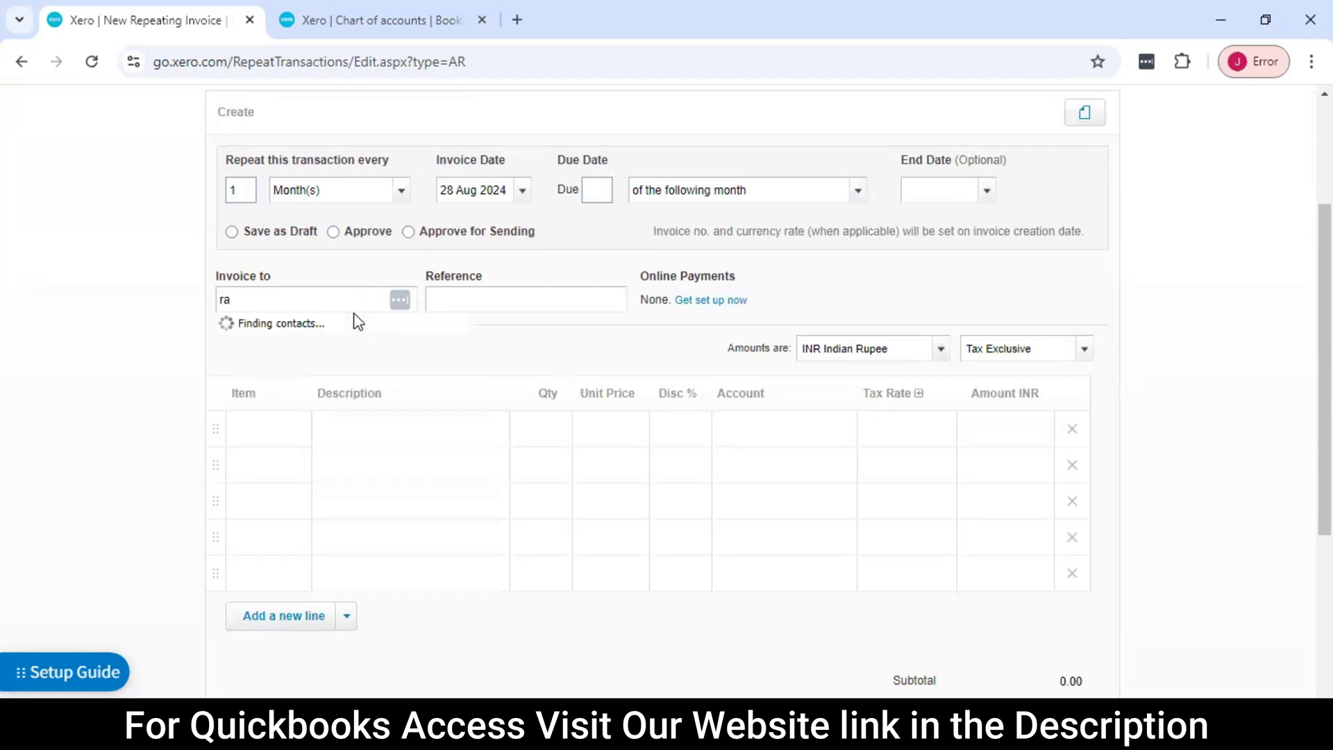
{"action": "left_click", "coordinate": [108, 338]}
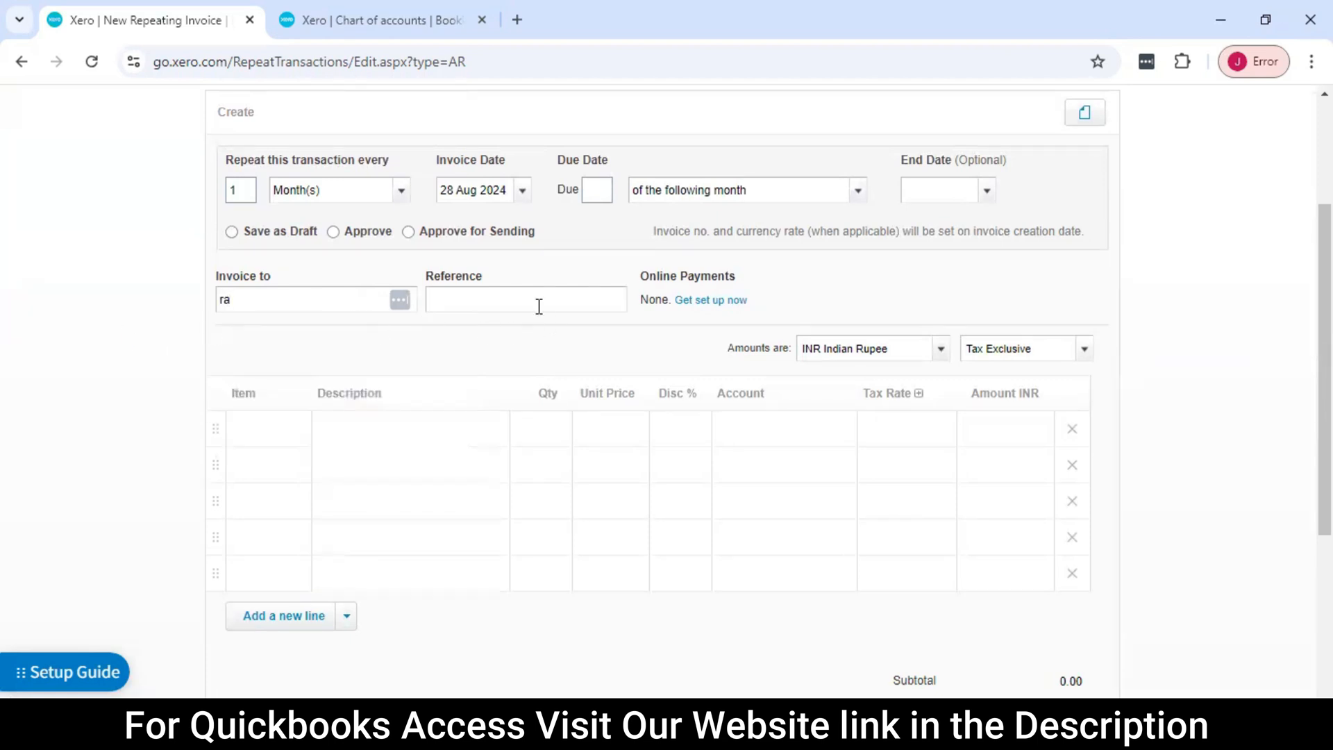
{"action": "left_click", "coordinate": [486, 299]}
{"action": "left_click", "coordinate": [465, 295]}
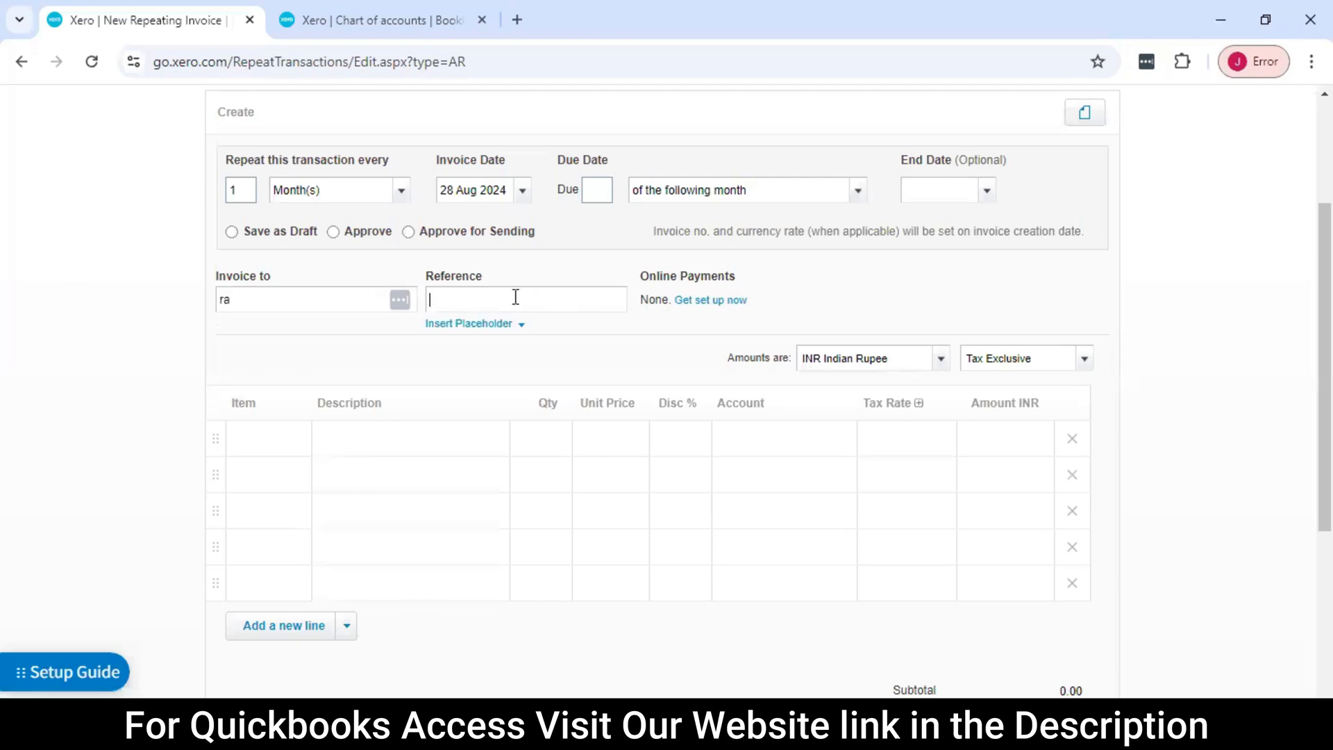
Look at the new item form from the first invoice line and close it without adding an item
{"action": "scroll", "coordinate": [577, 404], "scroll_direction": "down", "scroll_amount": 2}
{"action": "left_click", "coordinate": [283, 345]}
{"action": "left_click", "coordinate": [301, 346]}
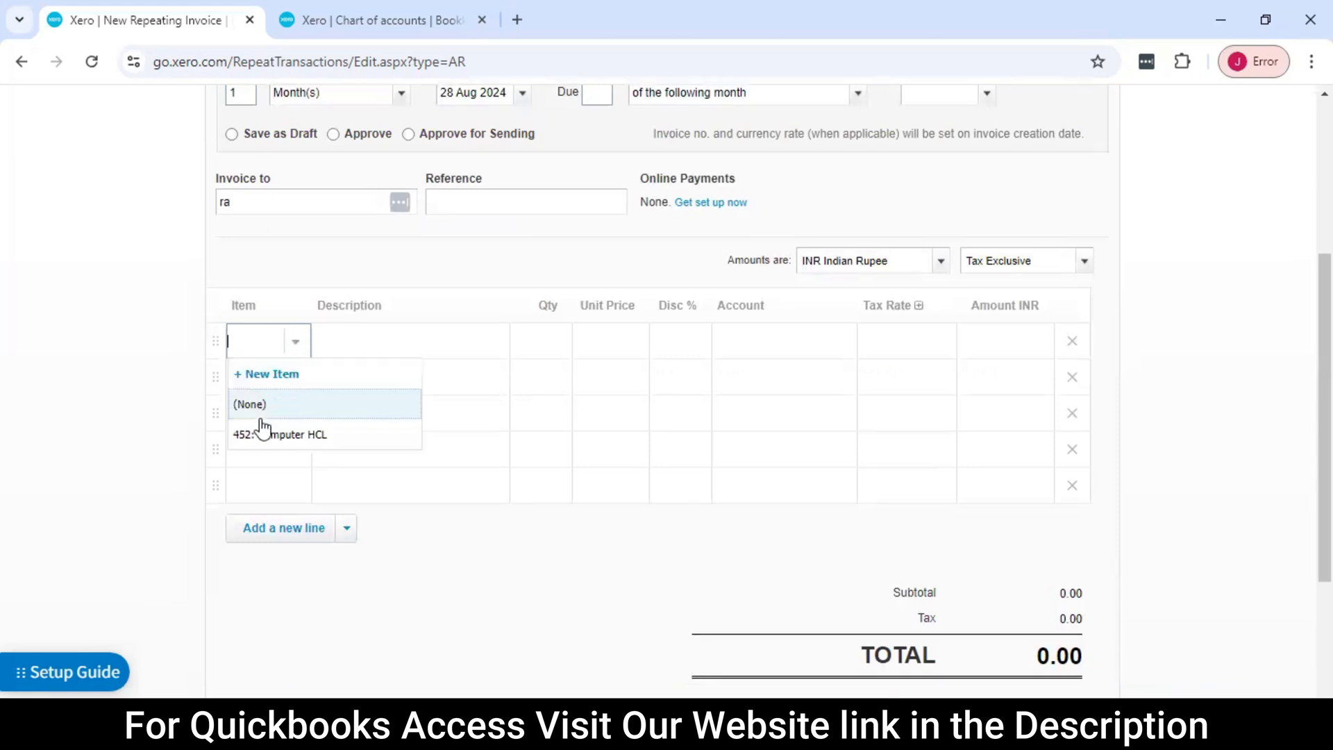
{"action": "left_click", "coordinate": [315, 386]}
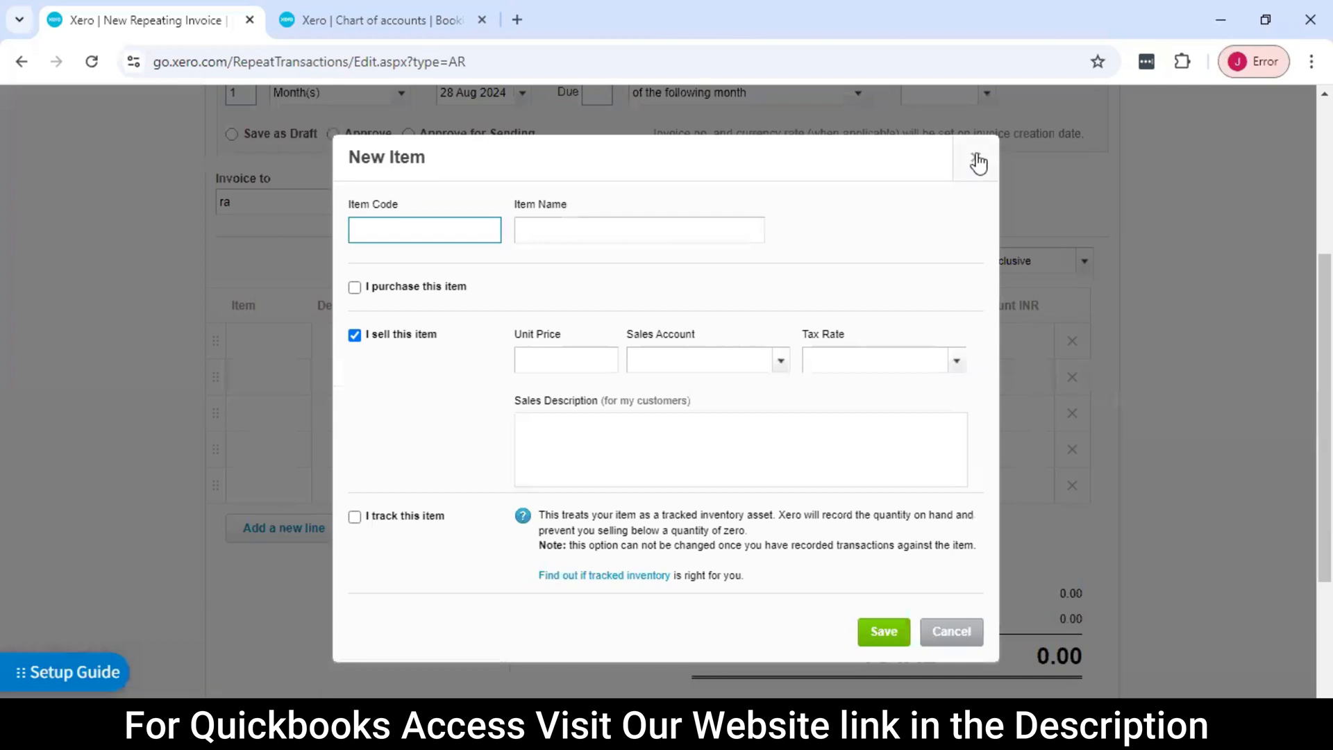
{"action": "left_click", "coordinate": [977, 157]}
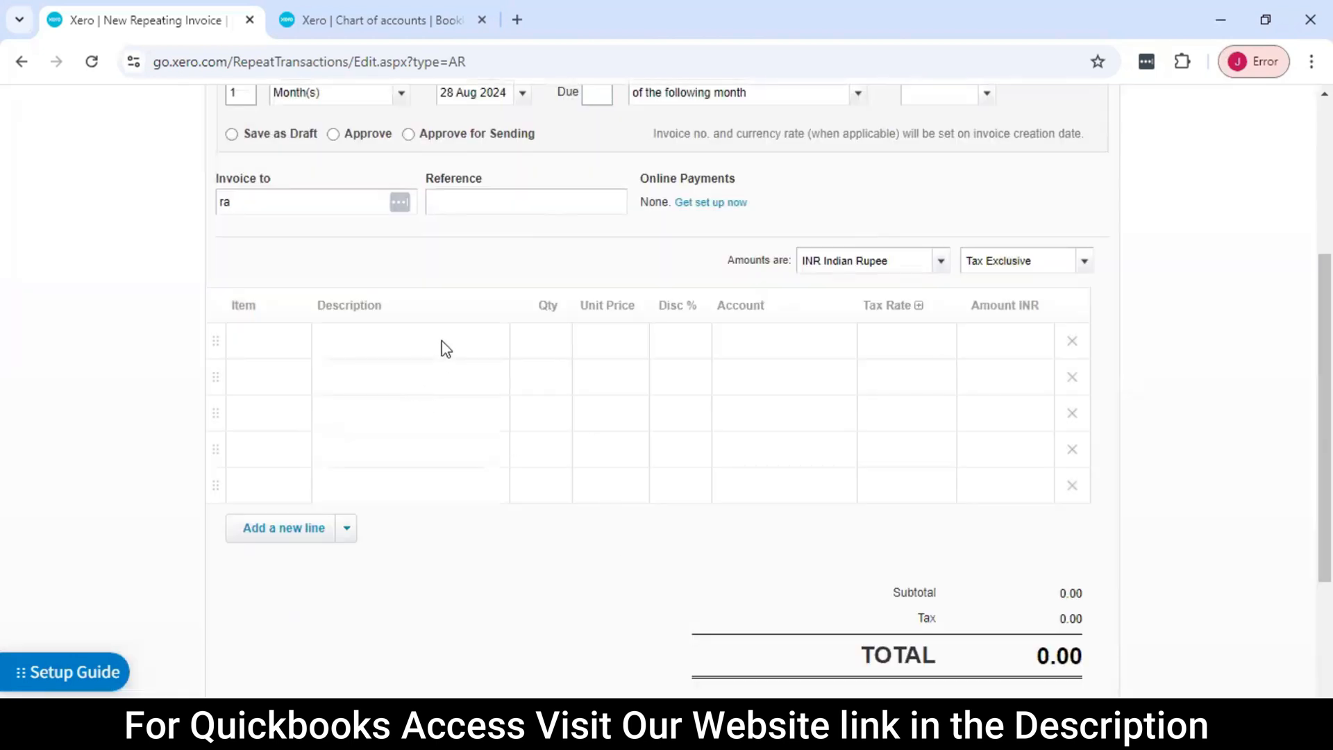
Set the repeating invoice's due date to 5 day(s) after the invoice date
{"action": "scroll", "coordinate": [610, 384], "scroll_direction": "up", "scroll_amount": 2}
{"action": "left_click", "coordinate": [594, 190]}
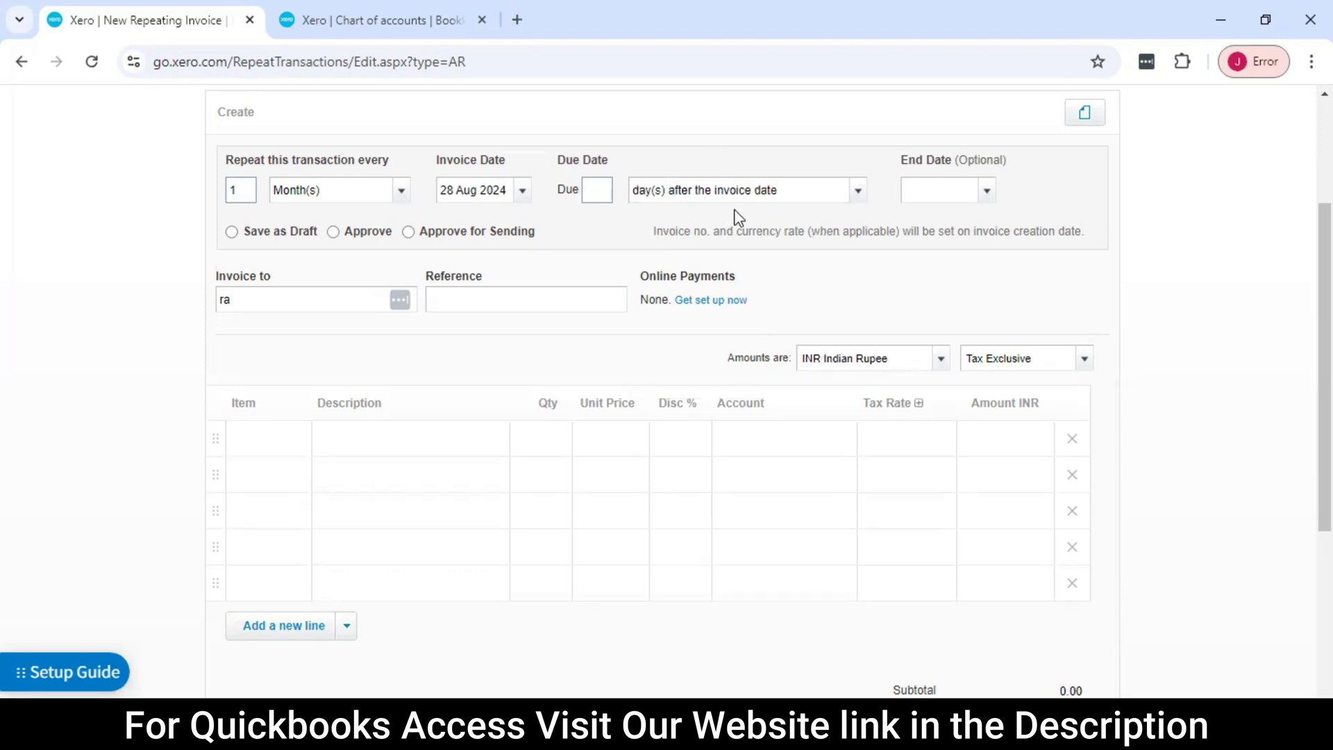
{"action": "left_click", "coordinate": [598, 191]}
{"action": "type", "text": "5"}
{"action": "key", "text": "BackSpace"}
{"action": "type", "text": "5"}
{"action": "key", "text": "Tab"}
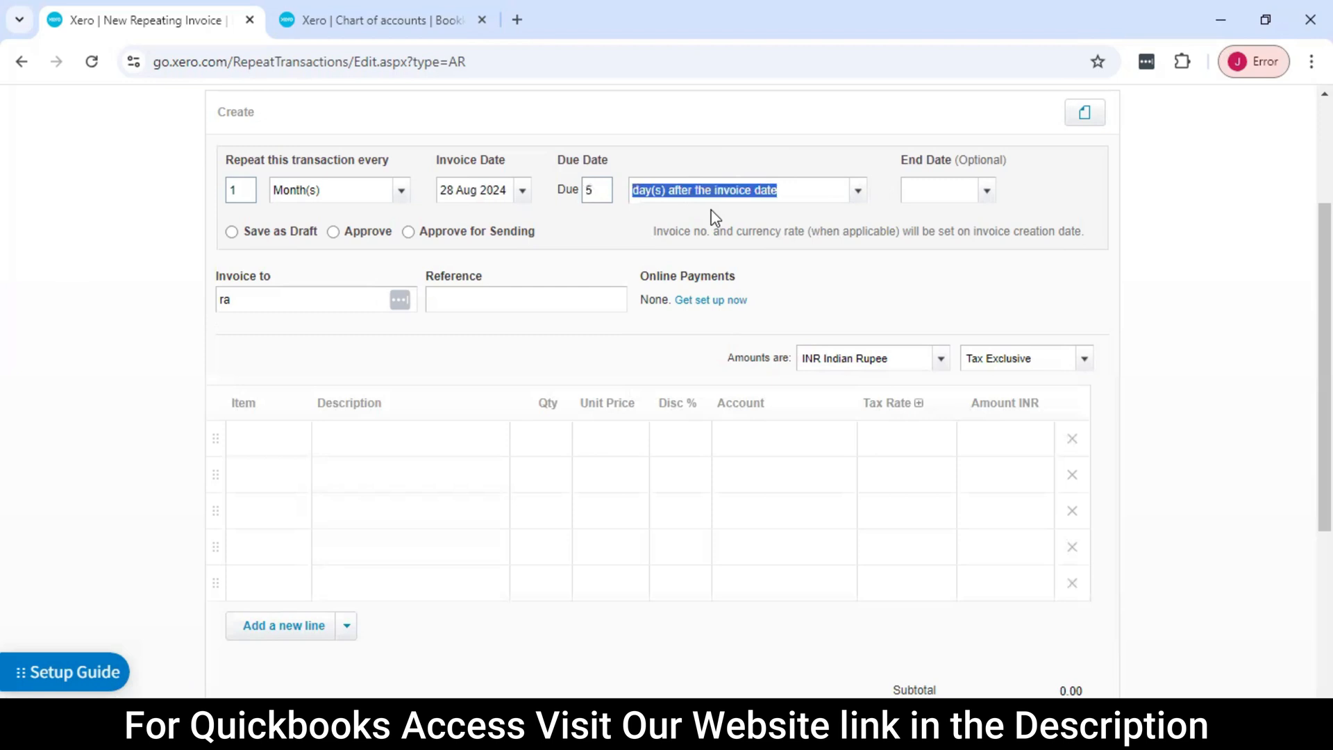
Set the repeating invoice's end date to 28 Jul 2025
{"action": "left_click", "coordinate": [987, 192]}
{"action": "left_click", "coordinate": [1200, 224]}
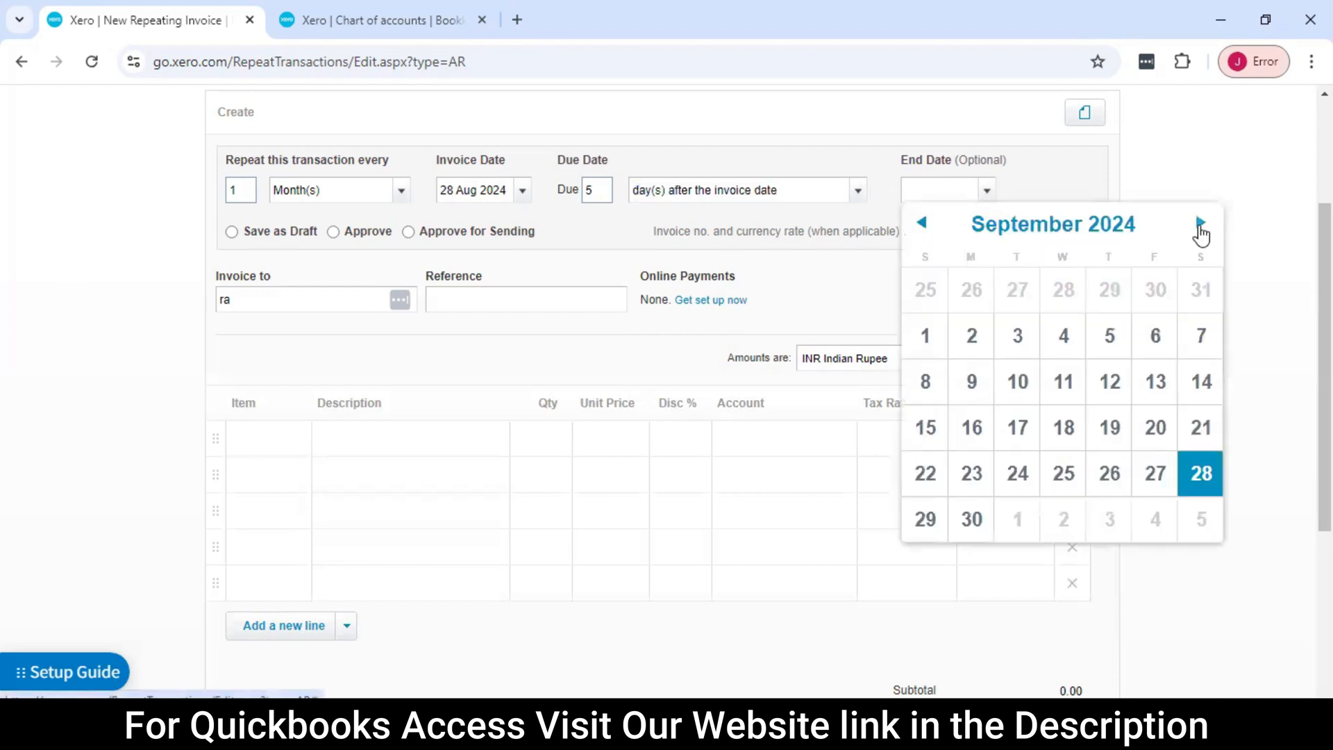
{"action": "left_click", "coordinate": [1200, 224]}
{"action": "left_click", "coordinate": [1200, 223]}
{"action": "left_click", "coordinate": [1200, 223]}
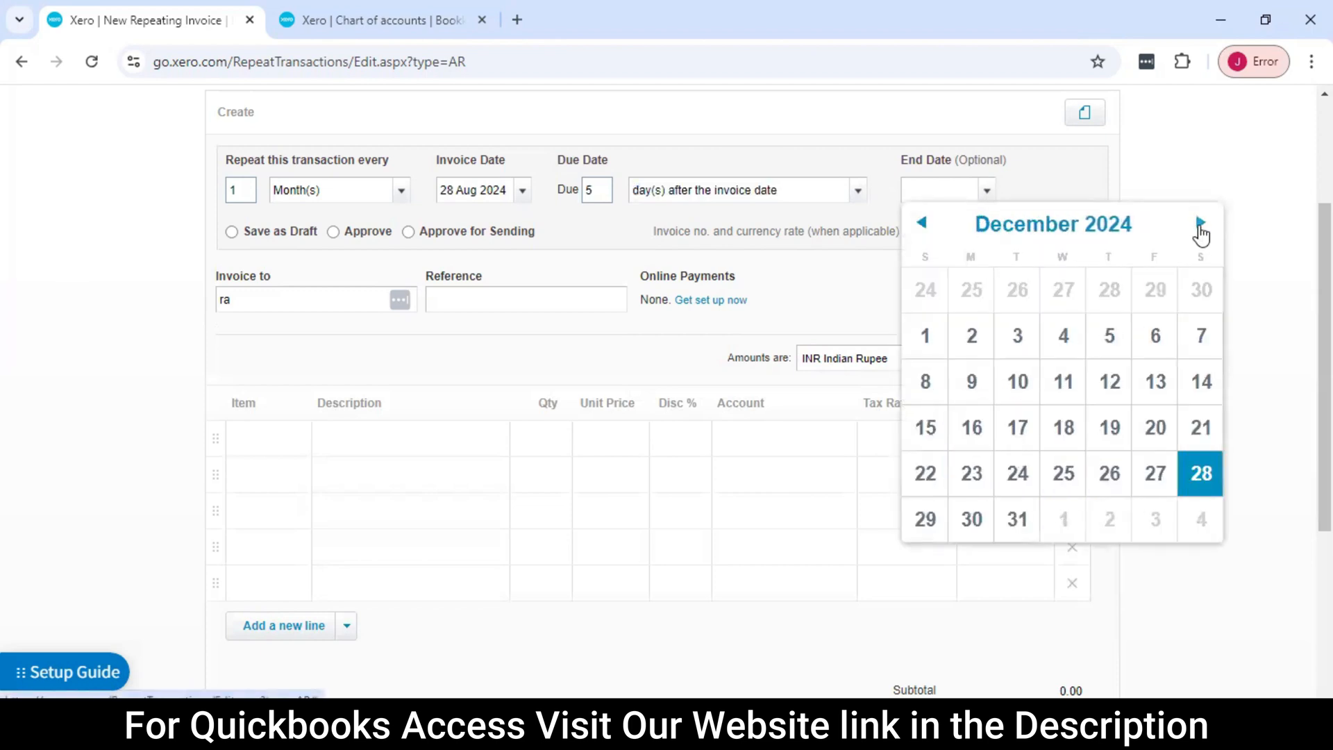
{"action": "left_click", "coordinate": [1200, 223]}
{"action": "left_click", "coordinate": [1200, 224]}
{"action": "left_click", "coordinate": [1200, 223]}
{"action": "left_click", "coordinate": [1200, 223]}
{"action": "left_click", "coordinate": [1200, 224]}
{"action": "left_click", "coordinate": [1200, 224]}
{"action": "left_click", "coordinate": [1200, 224]}
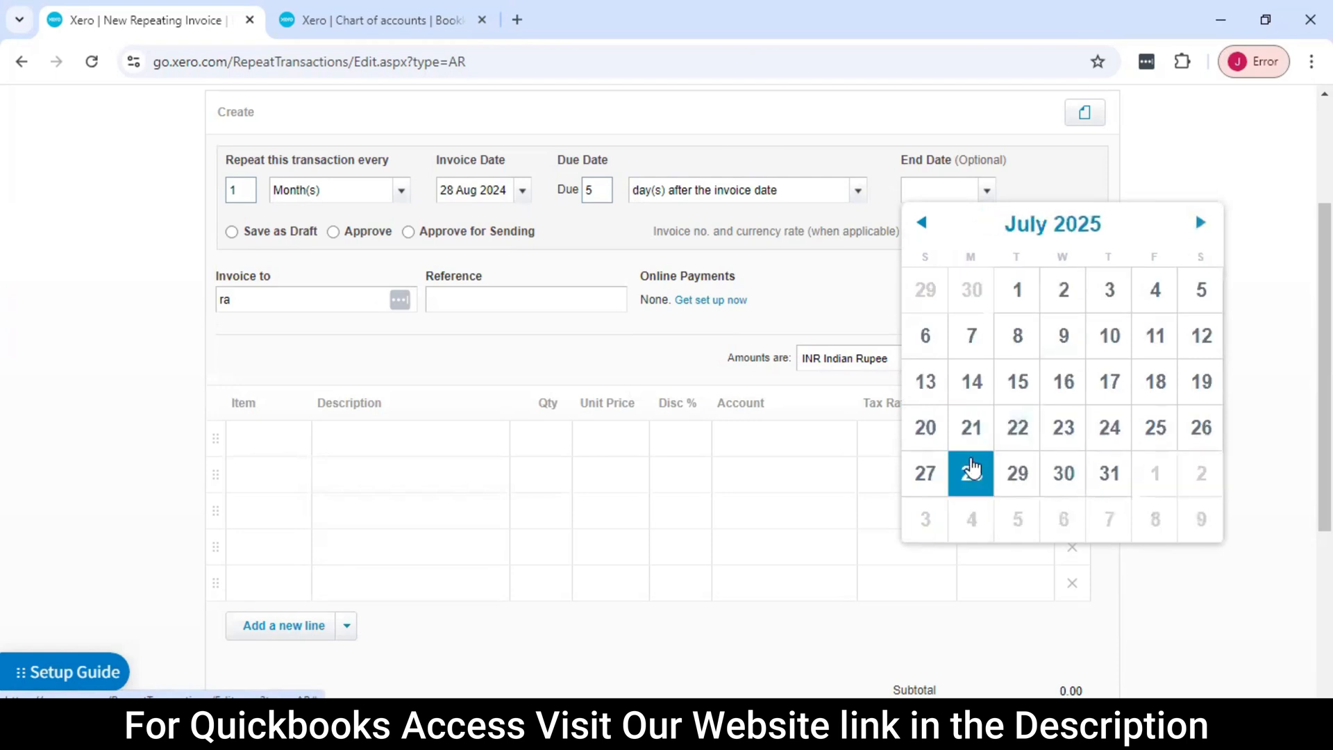
{"action": "left_click", "coordinate": [973, 476]}
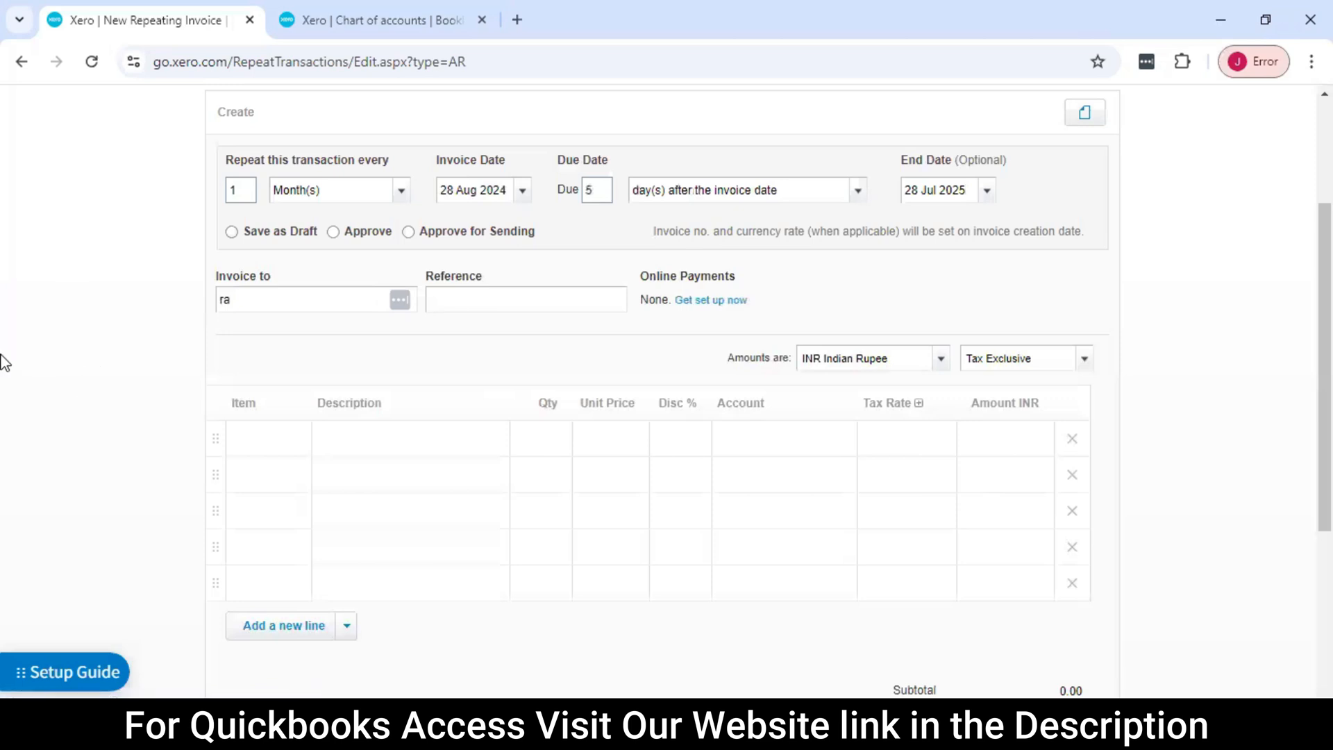
Choose the existing customer as the invoice recipient and enter 1422 as the reference
{"action": "left_click_drag", "start_coordinate": [269, 297], "coordinate": [135, 299]}
{"action": "type", "text": "rav"}
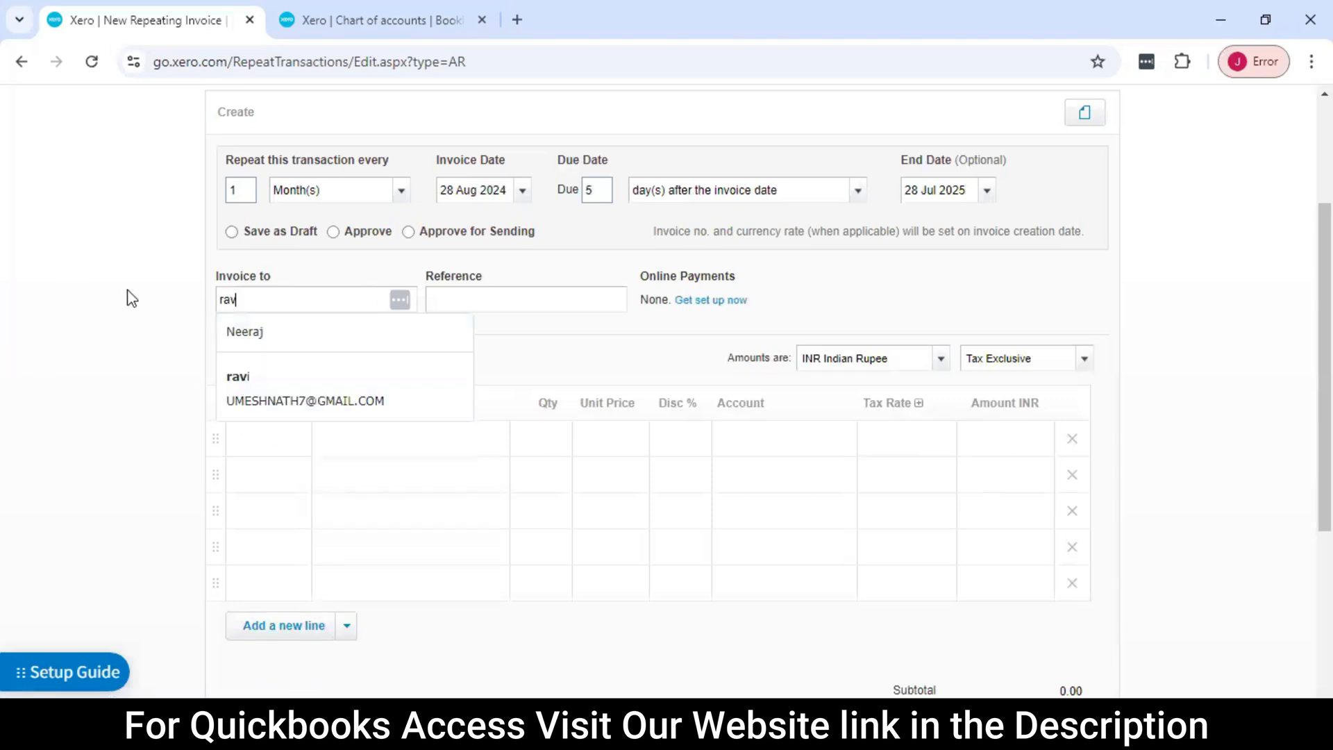
{"action": "left_click", "coordinate": [306, 378]}
{"action": "left_click", "coordinate": [496, 303]}
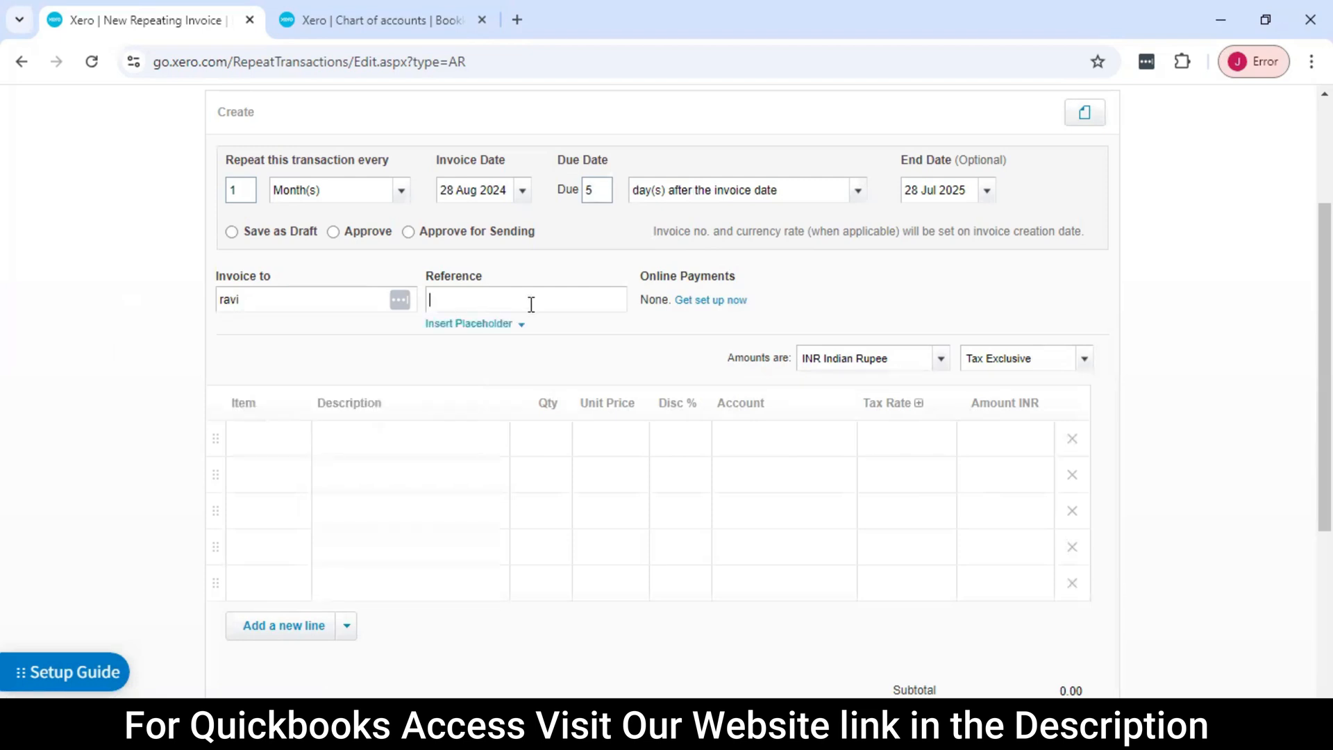
{"action": "type", "text": "1422"}
{"action": "key", "text": "Tab"}
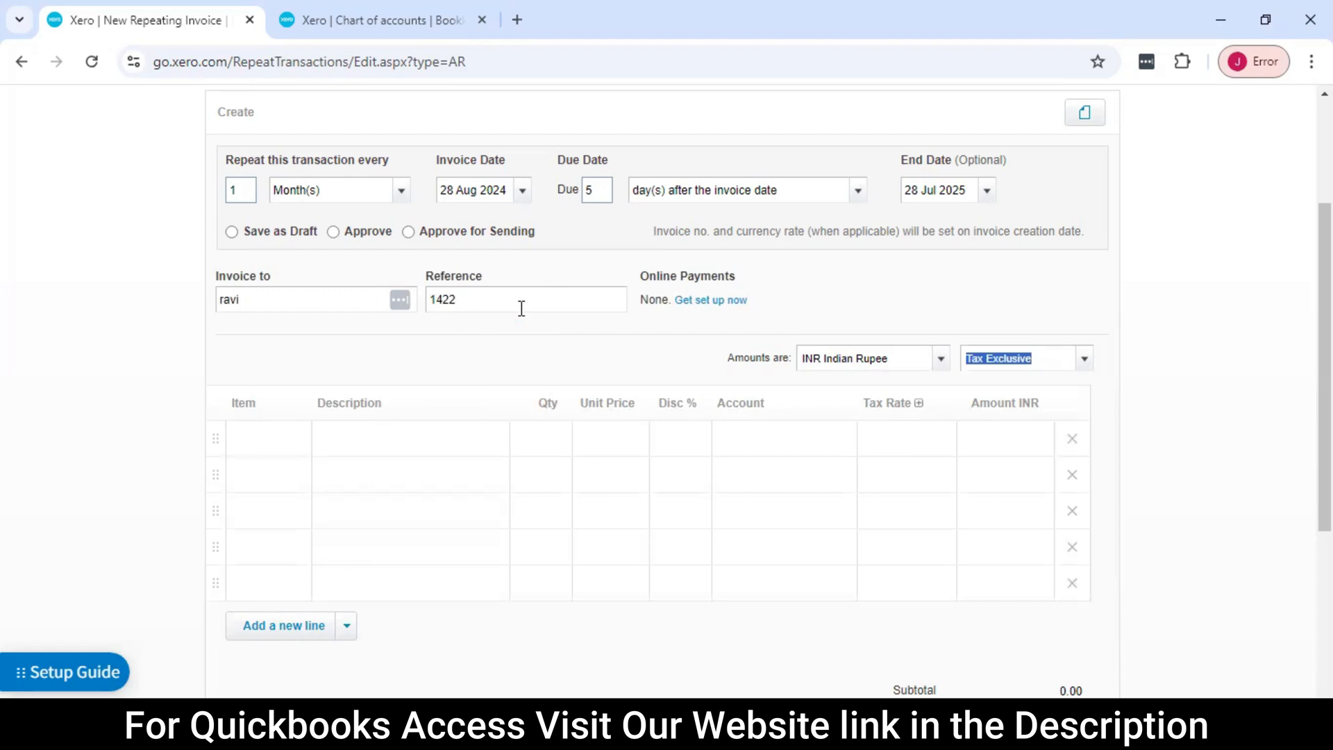
Create and save a new item with code 12523 and name Rental Income for the first invoice line
{"action": "left_click", "coordinate": [292, 434]}
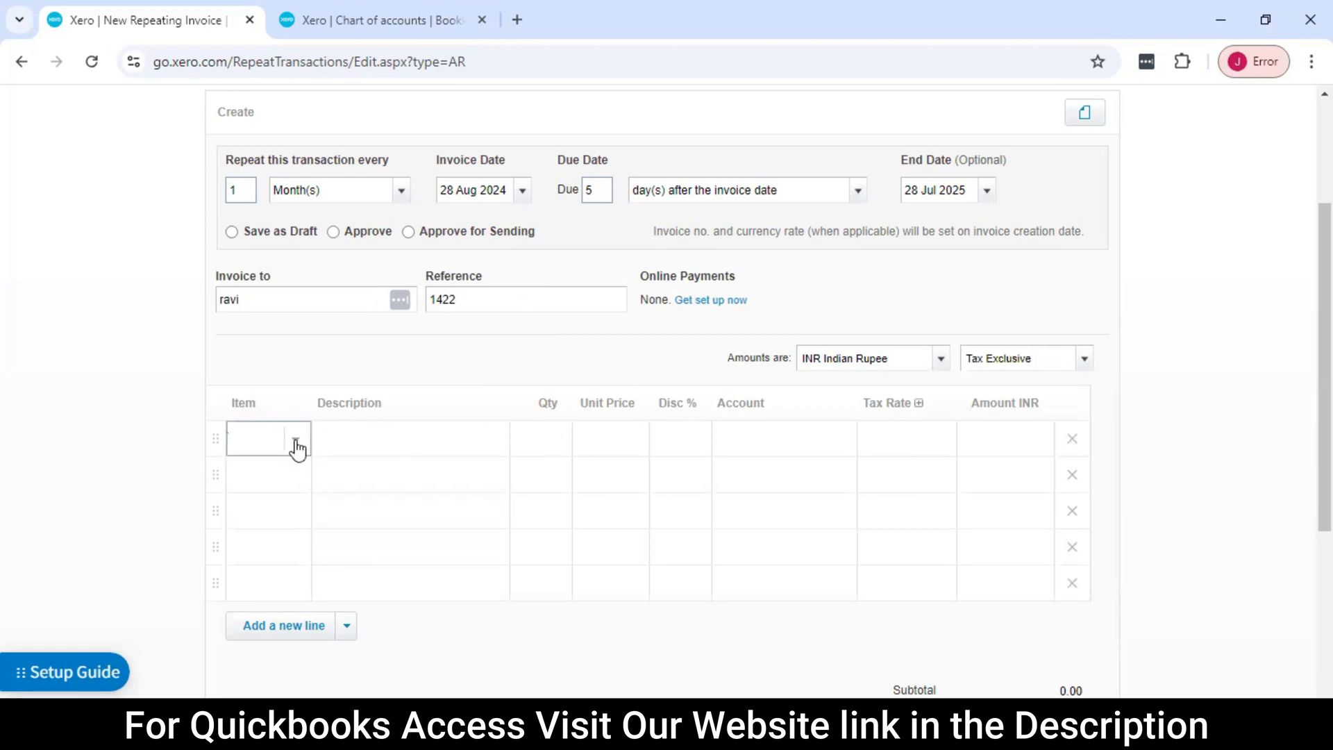
{"action": "left_click", "coordinate": [268, 471]}
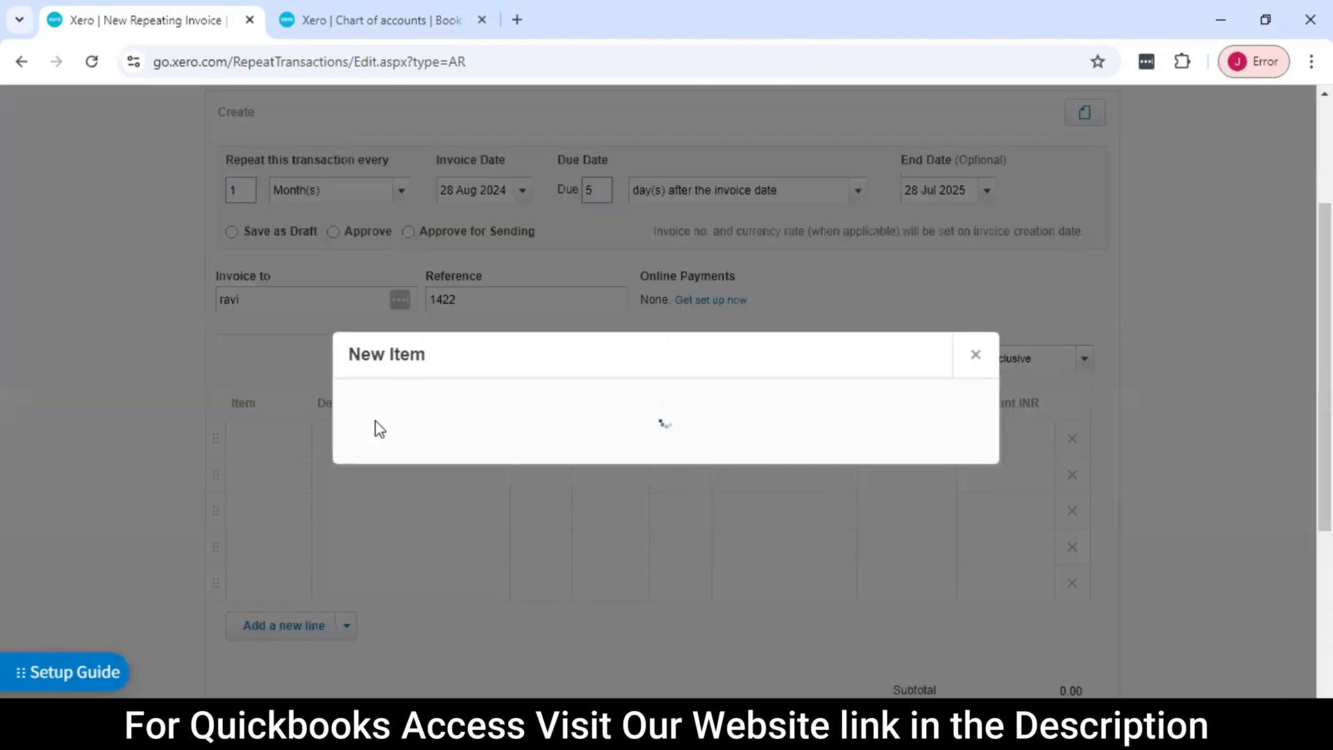
{"action": "type", "text": "Re"}
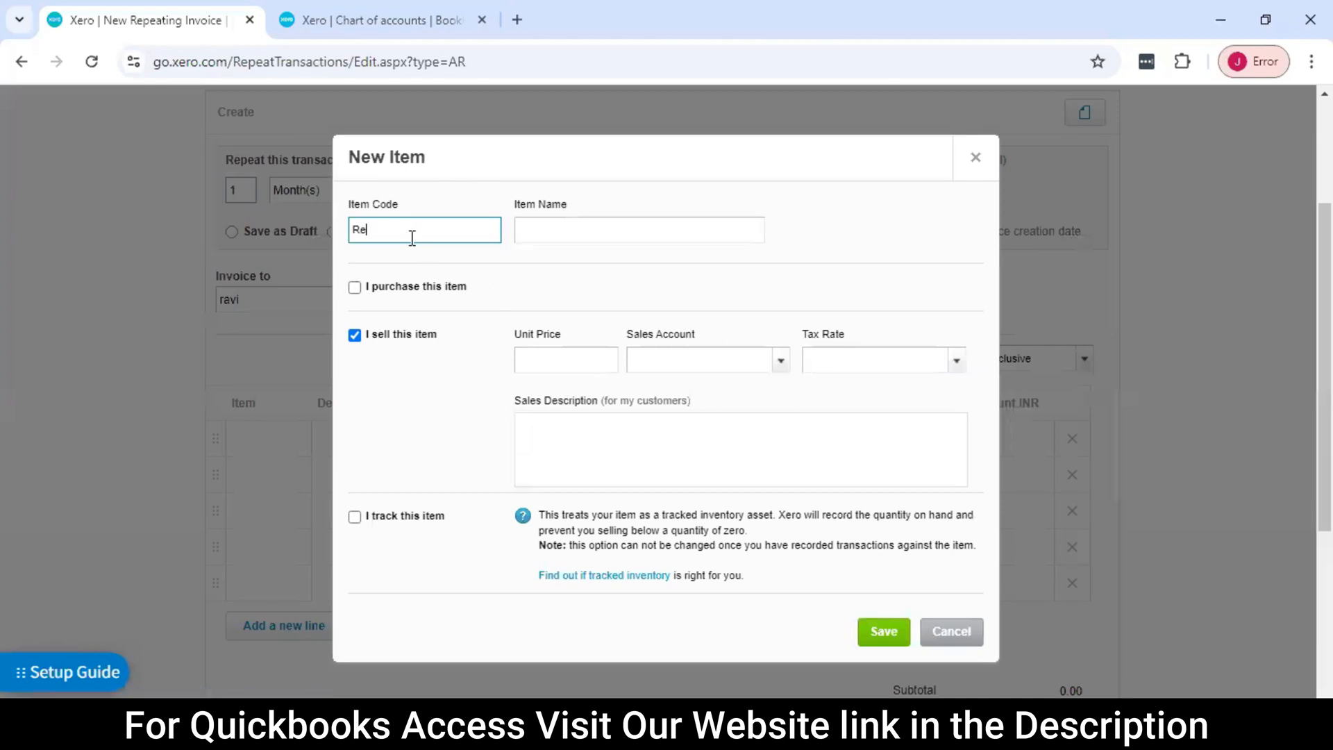
{"action": "type", "text": "ntal inco"}
{"action": "key", "text": "BackSpace"}
{"action": "key", "text": "BackSpace"}
{"action": "key", "text": "BackSpace"}
{"action": "key", "text": "BackSpace"}
{"action": "key", "text": "BackSpace"}
{"action": "key", "text": "BackSpace"}
{"action": "key", "text": "BackSpace"}
{"action": "key", "text": "BackSpace"}
{"action": "key", "text": "BackSpace"}
{"action": "key", "text": "BackSpace"}
{"action": "type", "text": "12523"}
{"action": "key", "text": "Tab"}
{"action": "type", "text": "Rental Income"}
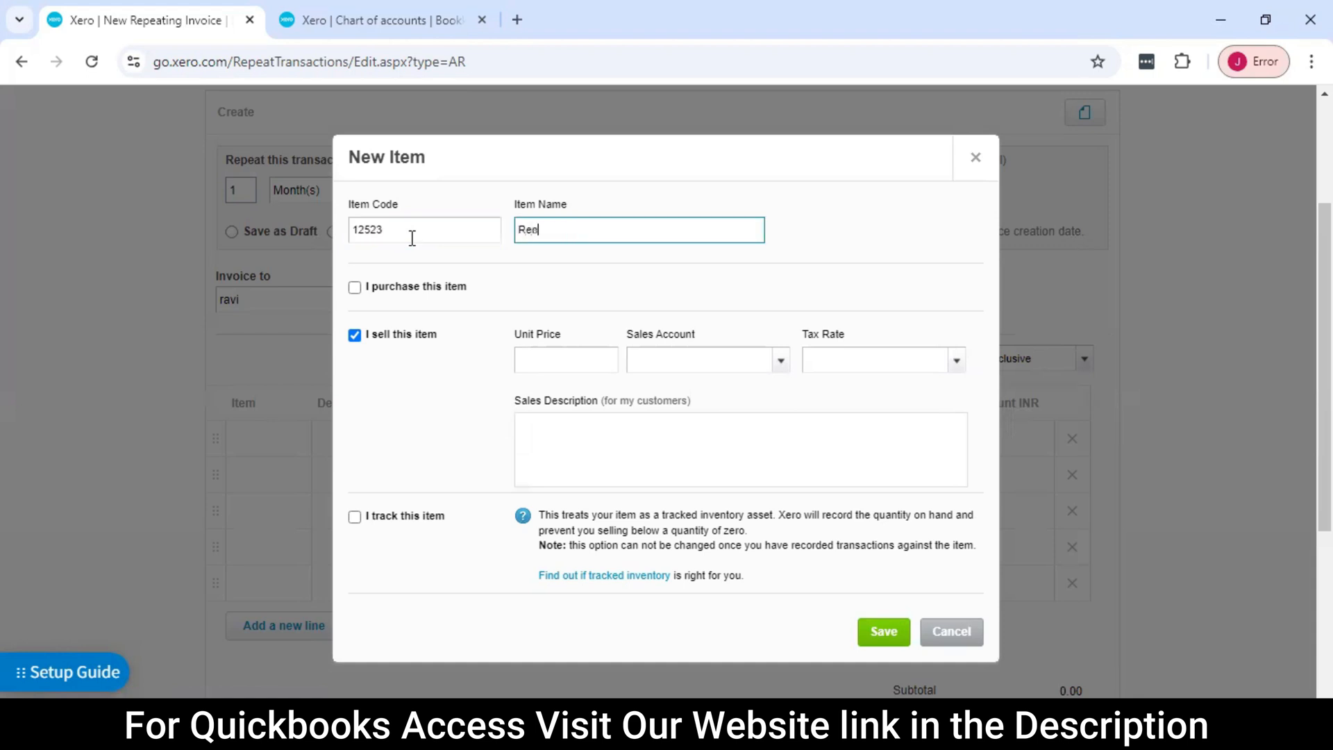
{"action": "key", "text": "Tab"}
{"action": "scroll", "coordinate": [678, 414], "scroll_direction": "up", "scroll_amount": 1}
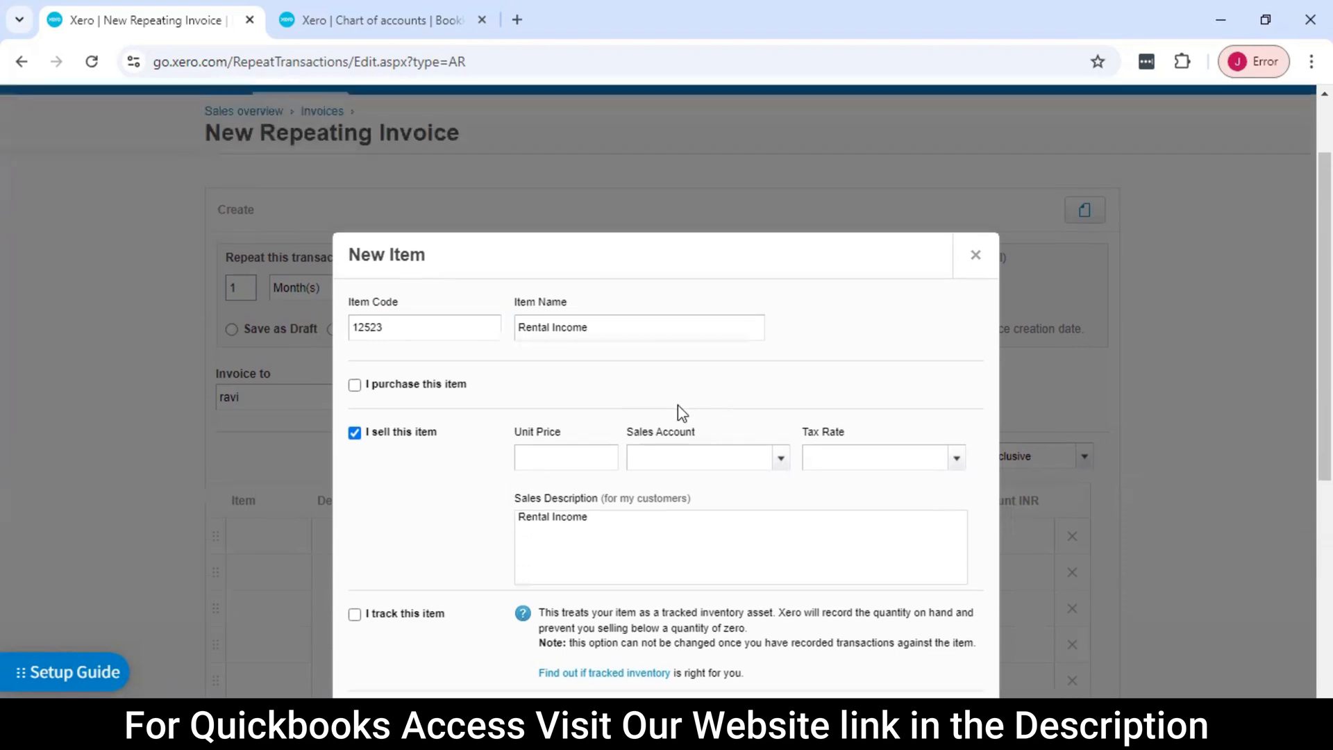
{"action": "scroll", "coordinate": [563, 312], "scroll_direction": "down", "scroll_amount": 2}
{"action": "left_click", "coordinate": [887, 536]}
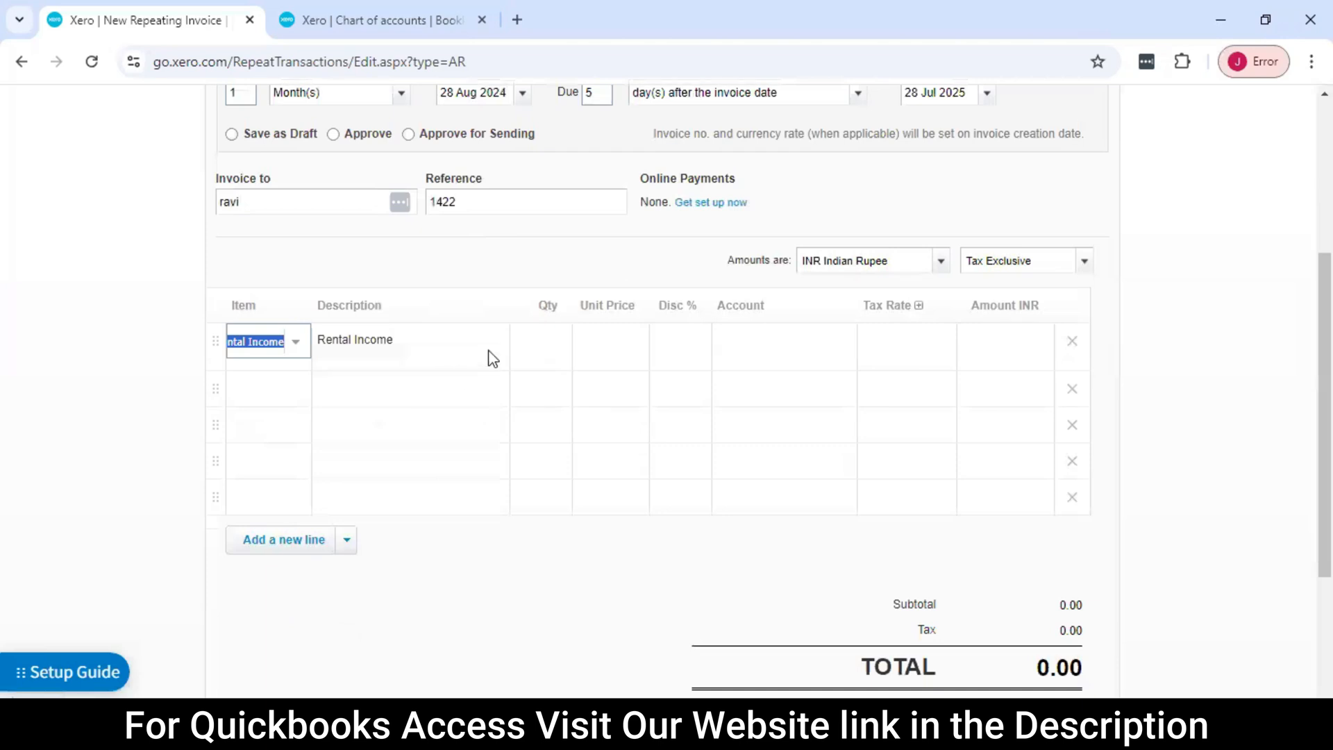
Set the Rental Income line's quantity to 1 and its unit price to 20,000, leaving the discount blank
{"action": "left_click", "coordinate": [542, 341]}
{"action": "type", "text": "1"}
{"action": "key", "text": "Tab"}
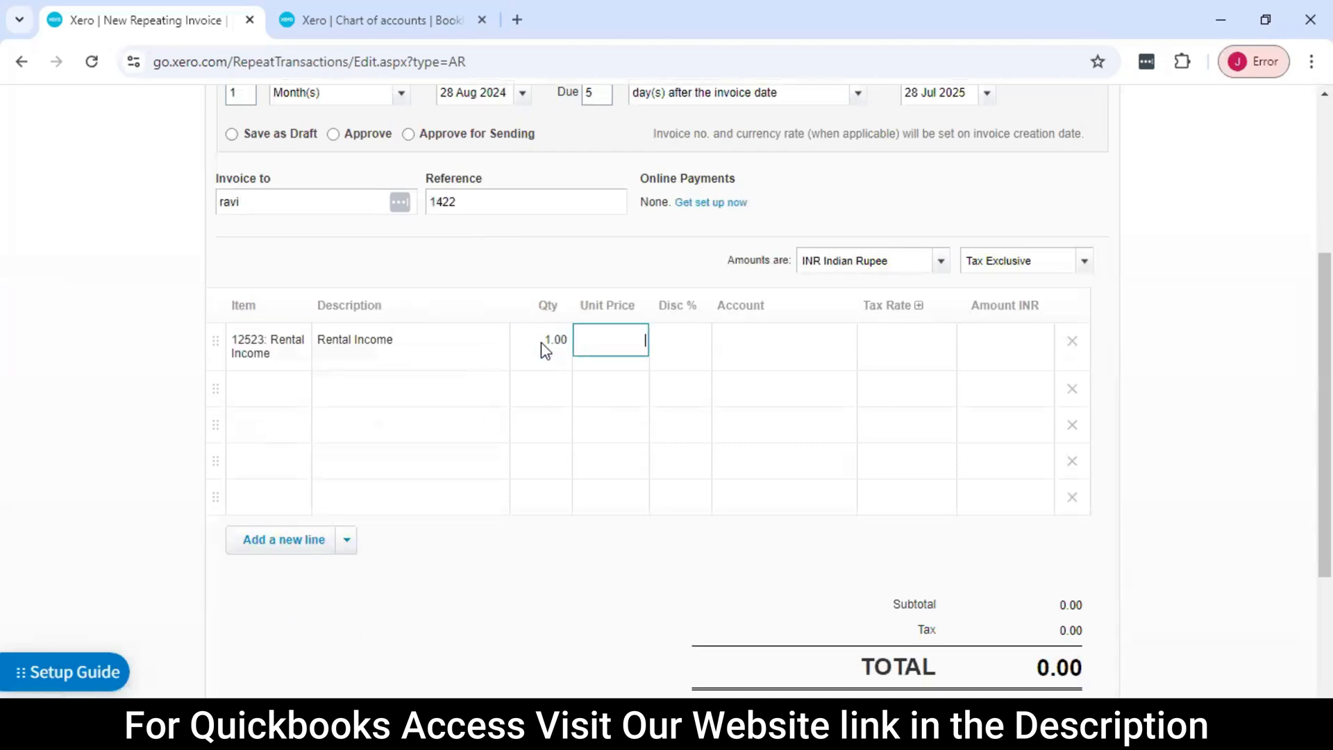
{"action": "type", "text": "20,000"}
{"action": "key", "text": "Tab"}
{"action": "key", "text": "Tab"}
{"action": "key", "text": "Tab"}
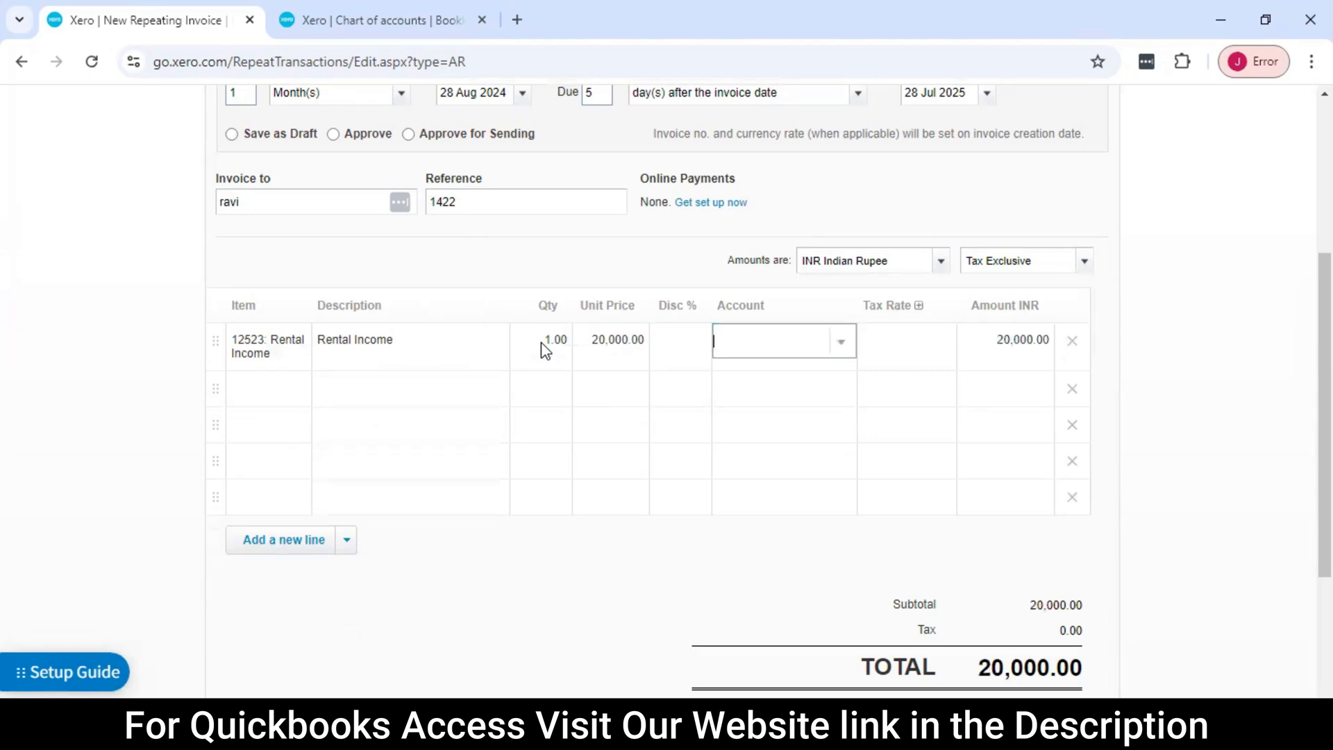
Review the completed repeating invoice and save it with the Approve option
{"action": "scroll", "coordinate": [833, 446], "scroll_direction": "down", "scroll_amount": 3}
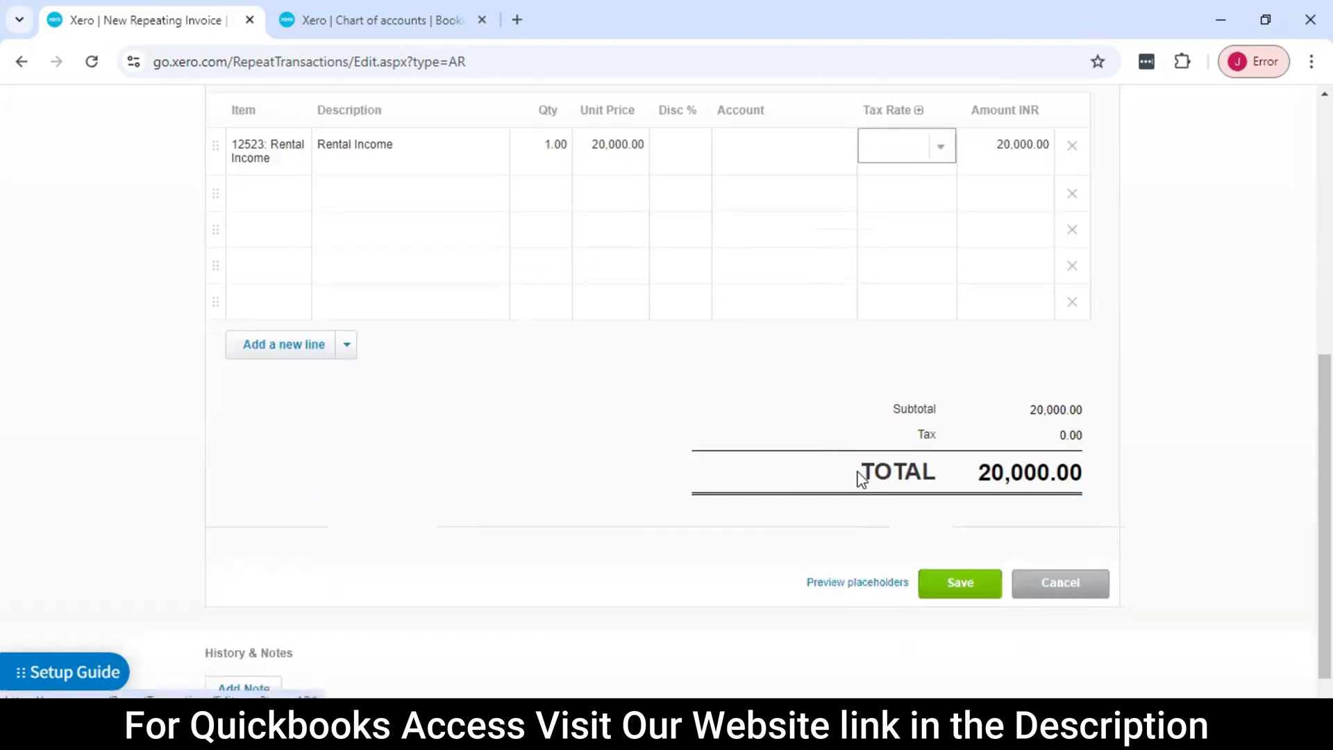
{"action": "scroll", "coordinate": [834, 465], "scroll_direction": "up", "scroll_amount": 5}
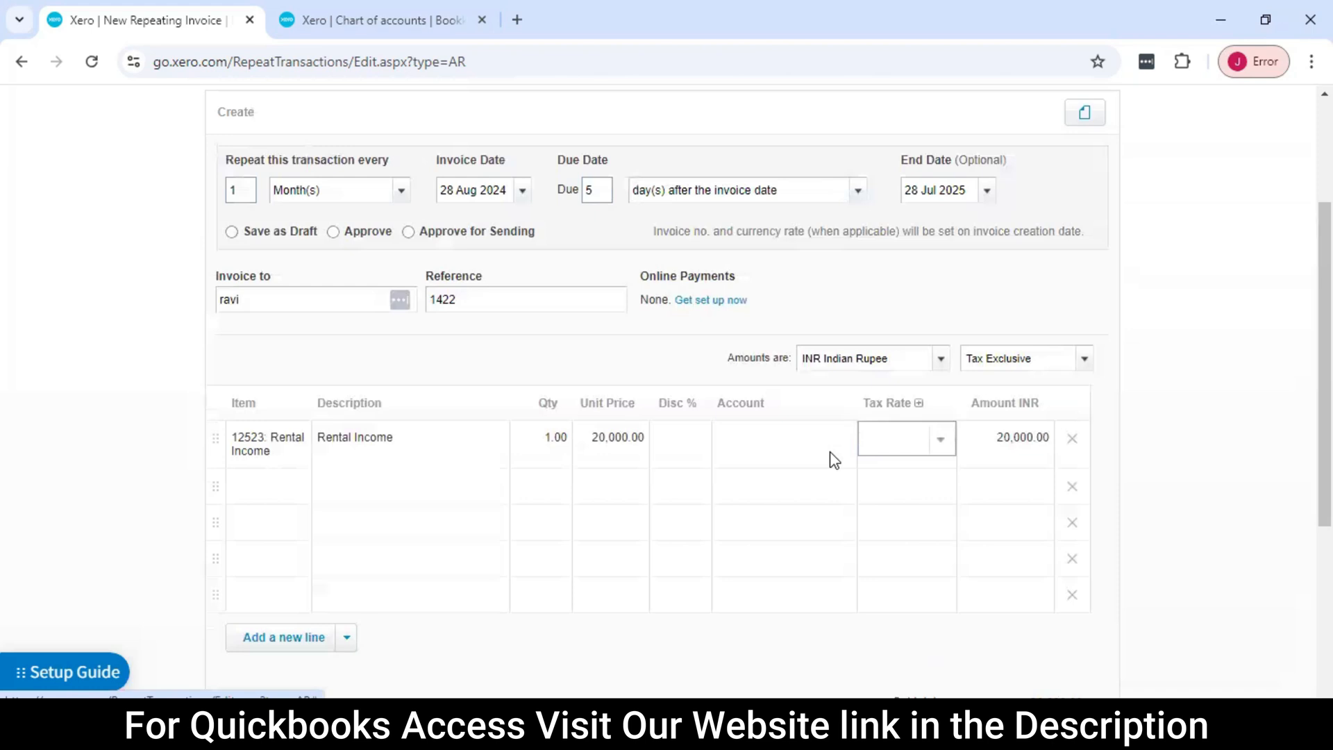
{"action": "scroll", "coordinate": [835, 461], "scroll_direction": "down", "scroll_amount": 5}
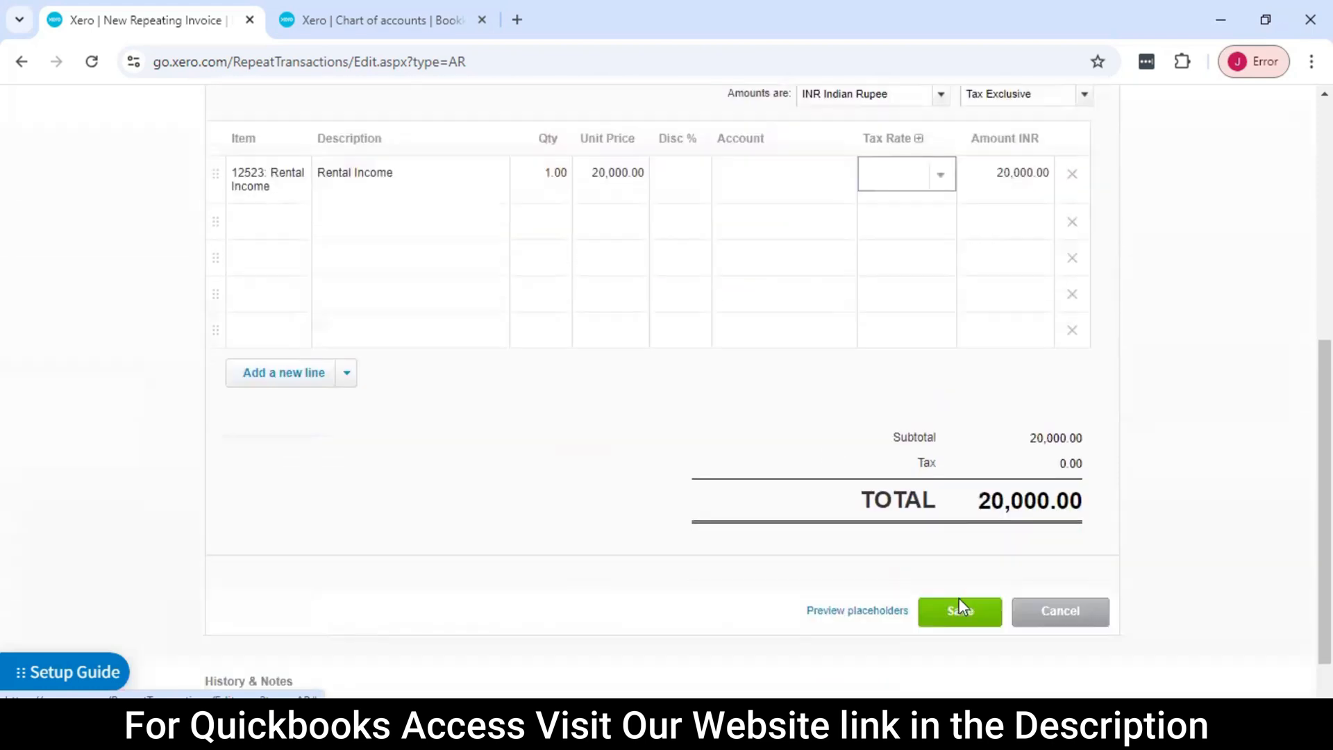
{"action": "left_click", "coordinate": [956, 593]}
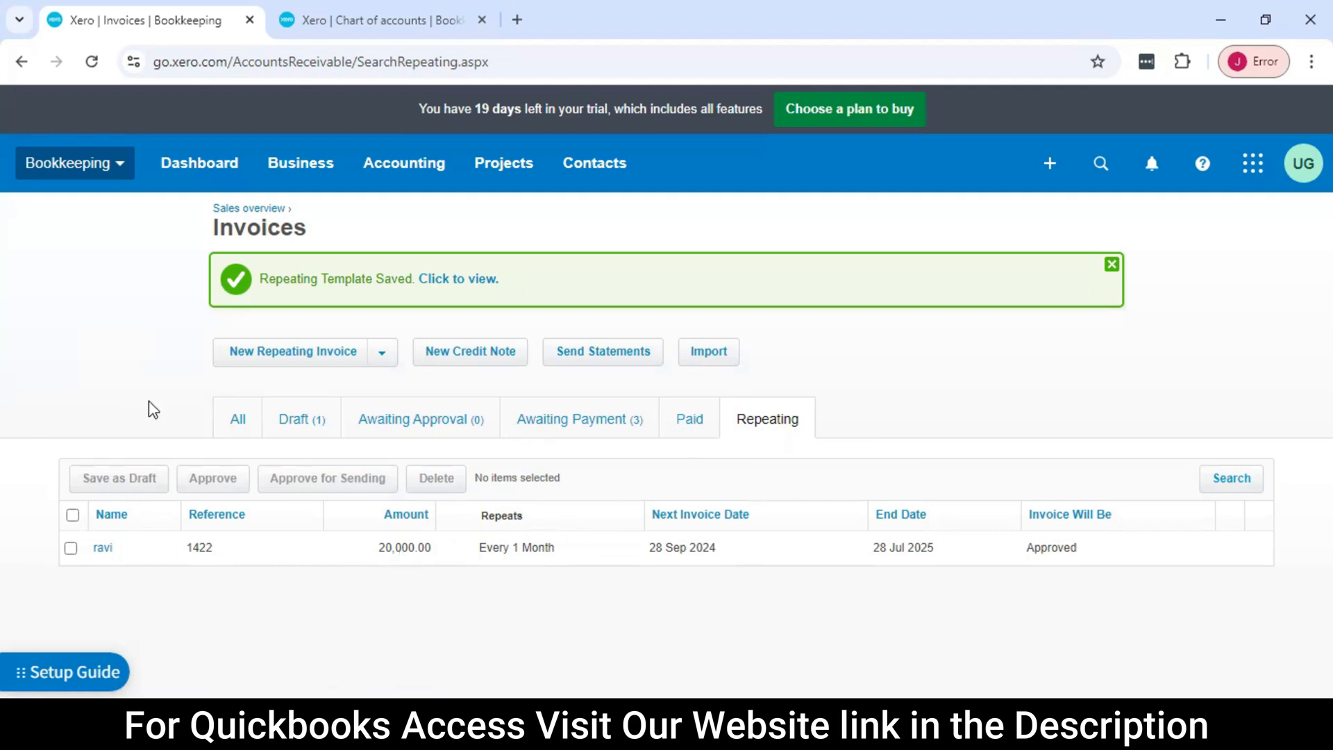
Open the online payments page and review its benefits, how it works and the available payment services
{"action": "left_click", "coordinate": [344, 182]}
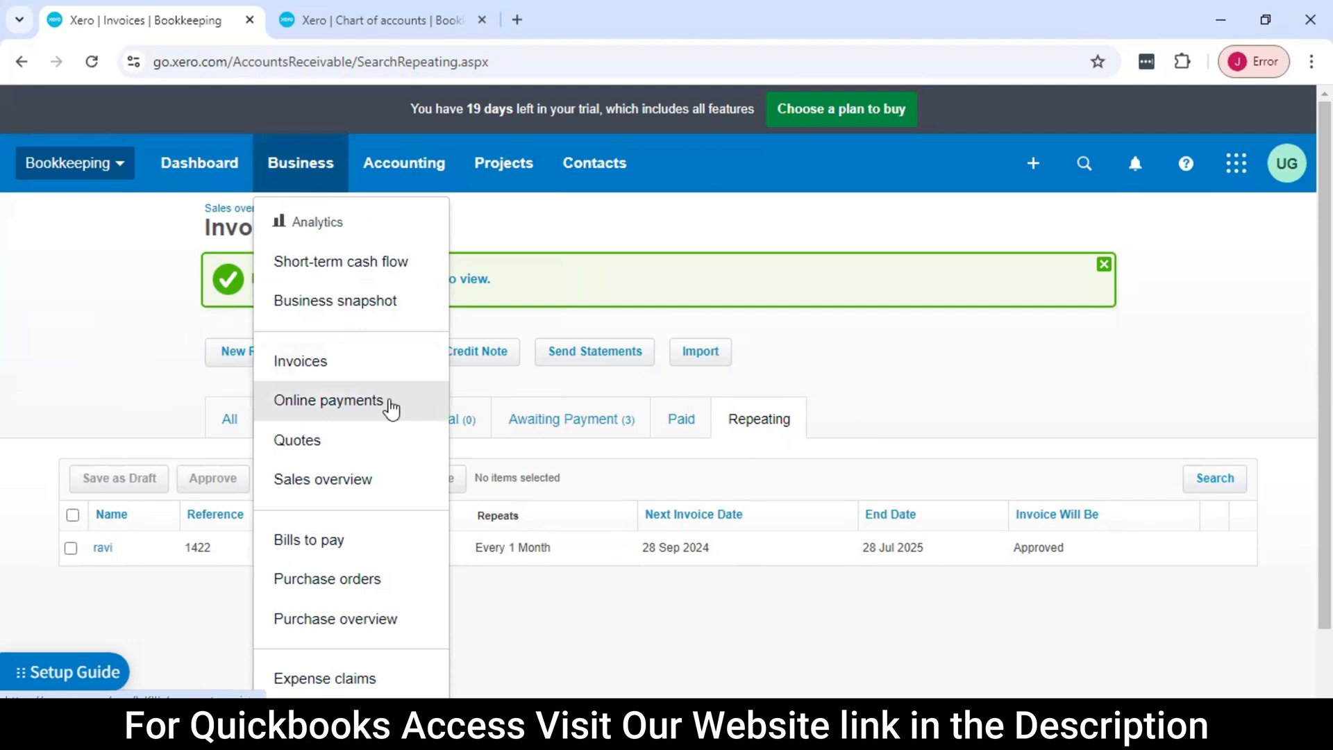
{"action": "left_click", "coordinate": [376, 410]}
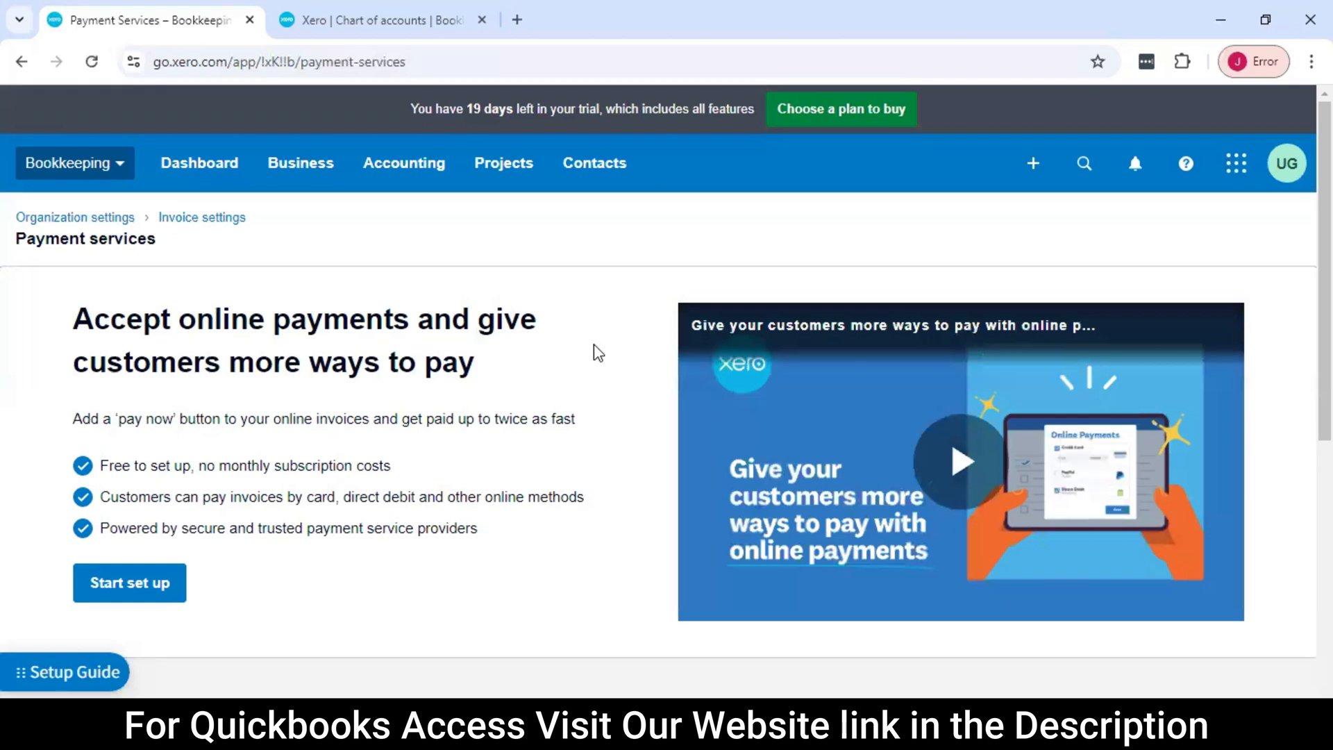
{"action": "scroll", "coordinate": [416, 406], "scroll_direction": "down", "scroll_amount": 2}
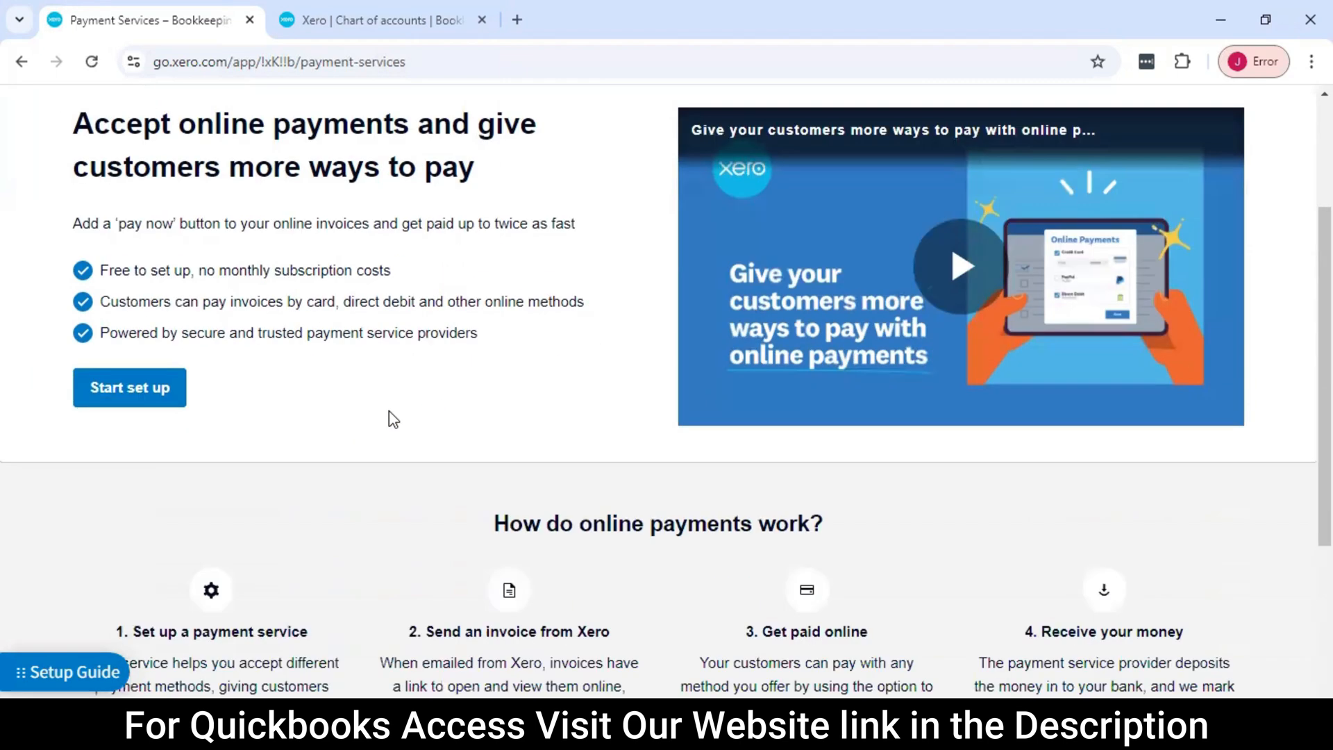
{"action": "scroll", "coordinate": [204, 400], "scroll_direction": "up", "scroll_amount": 1}
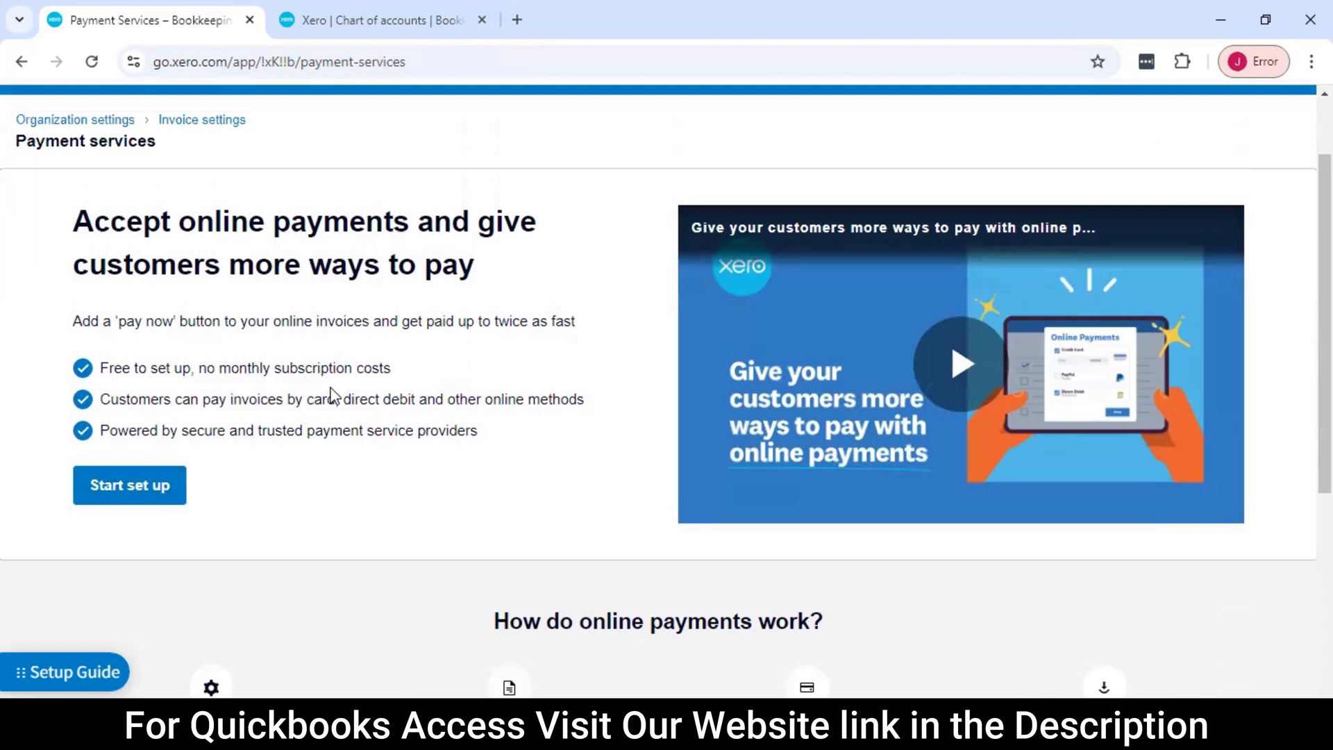
{"action": "scroll", "coordinate": [320, 392], "scroll_direction": "down", "scroll_amount": 1}
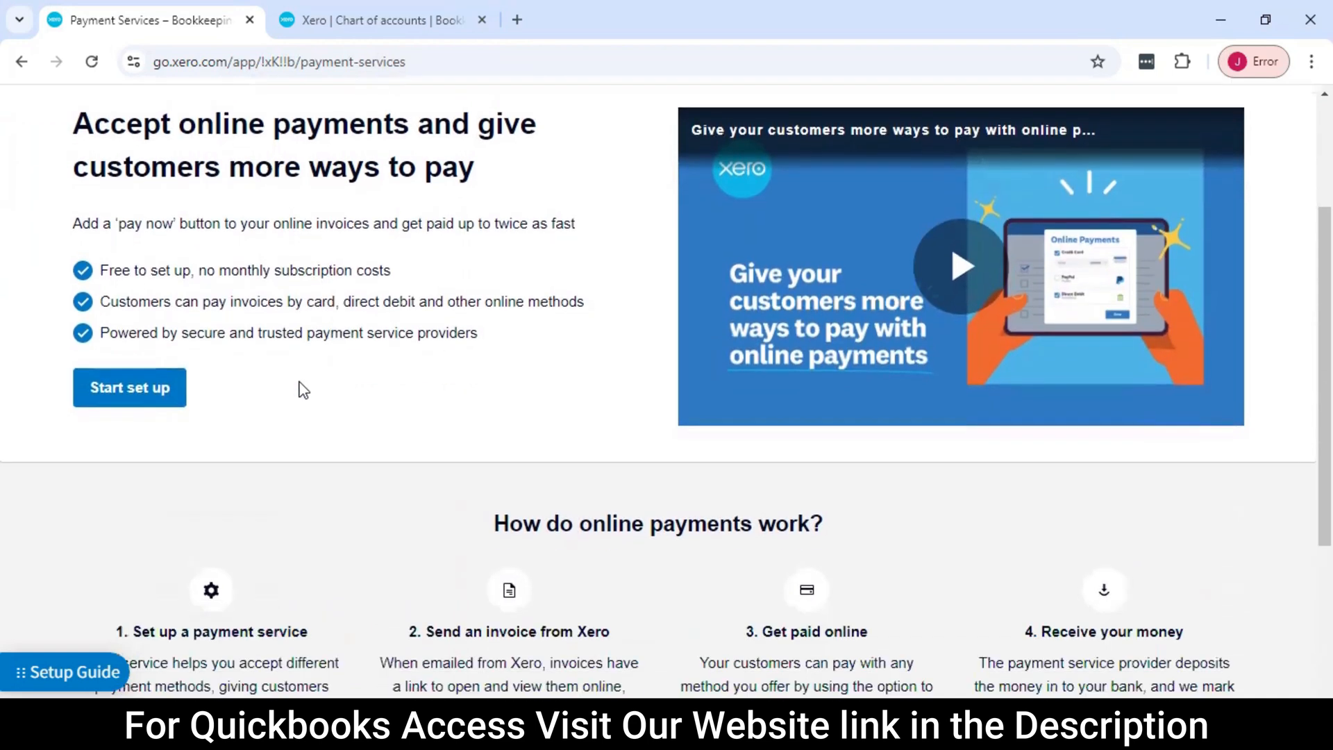
{"action": "scroll", "coordinate": [137, 402], "scroll_direction": "down", "scroll_amount": 5}
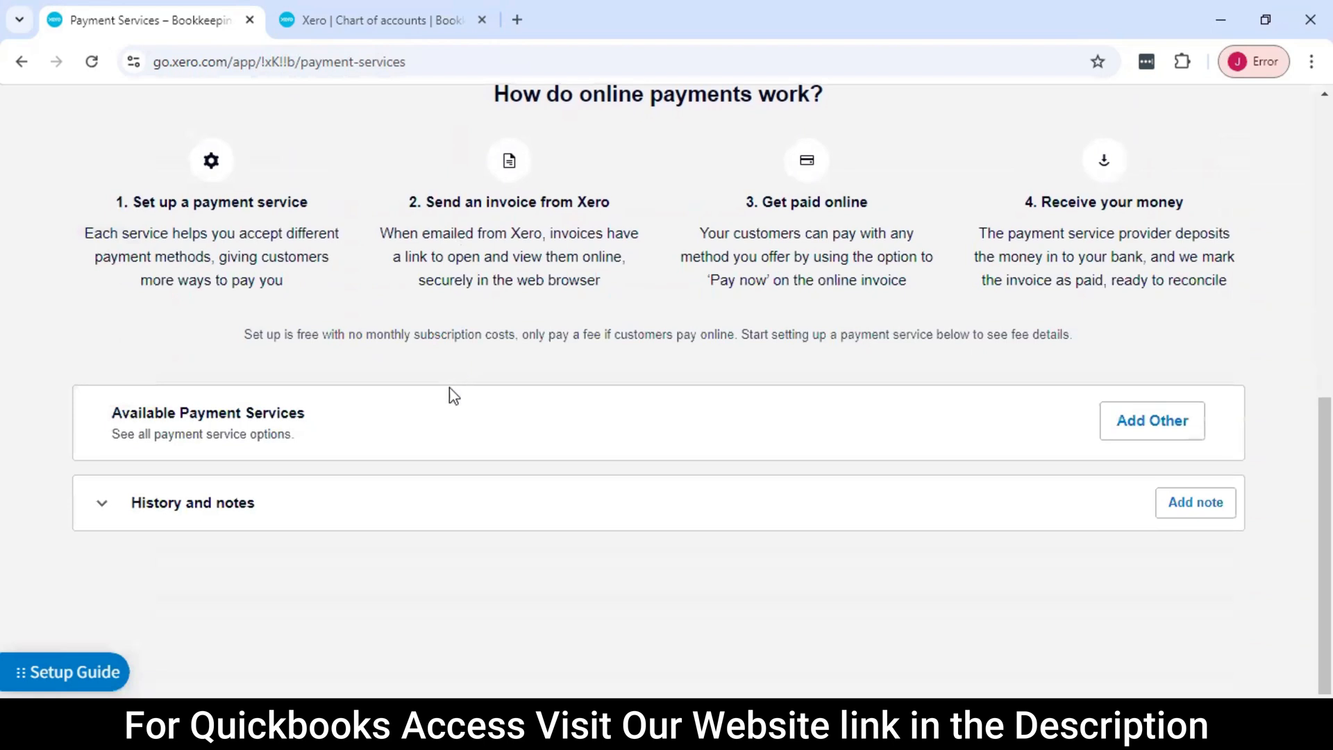
Look through the other payment services that can be added for online payments
{"action": "left_click", "coordinate": [1160, 432]}
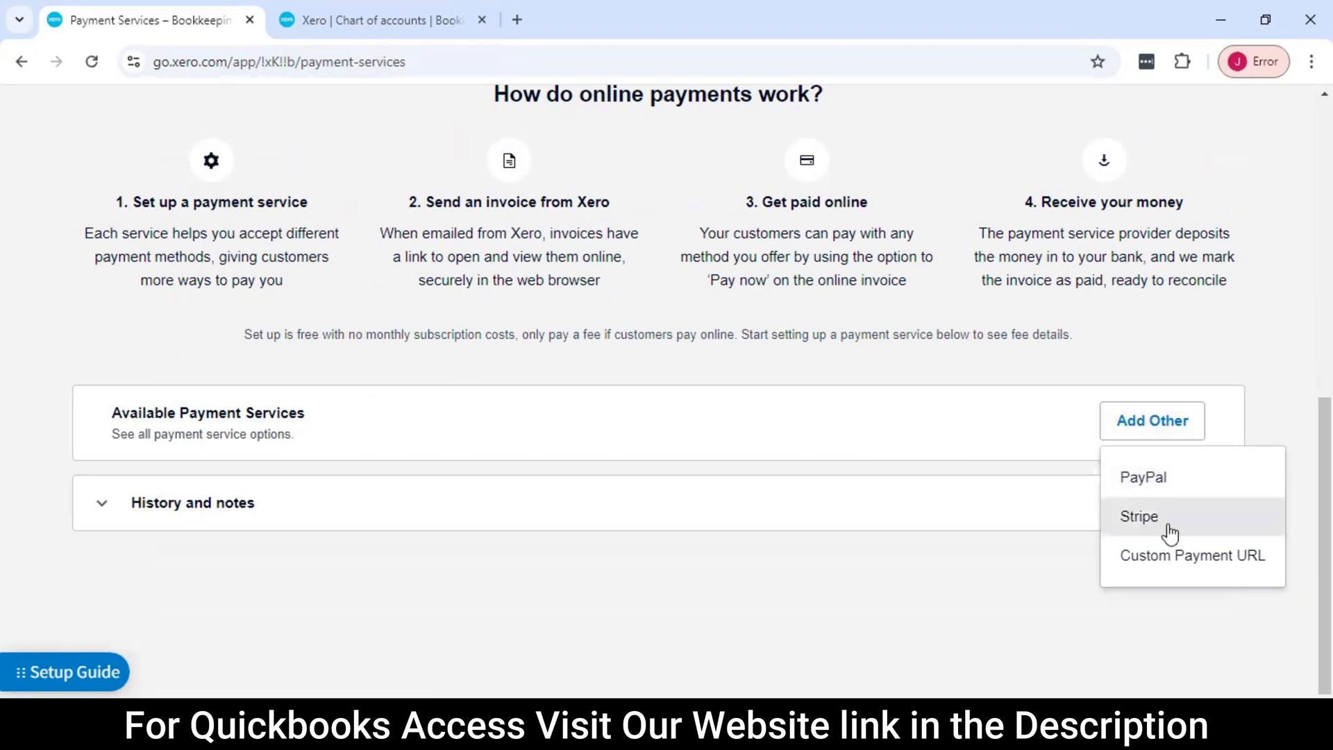
{"action": "left_click", "coordinate": [940, 553]}
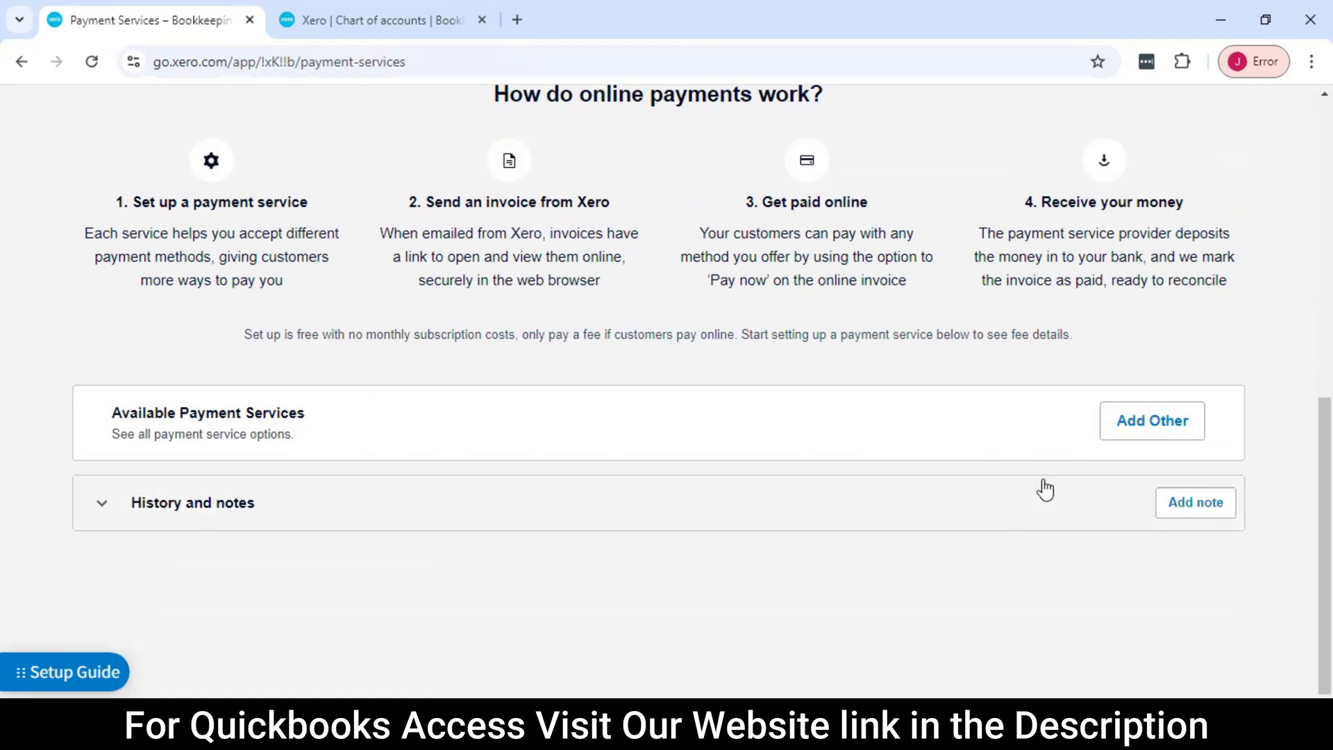
{"action": "scroll", "coordinate": [1045, 490], "scroll_direction": "up", "scroll_amount": 5}
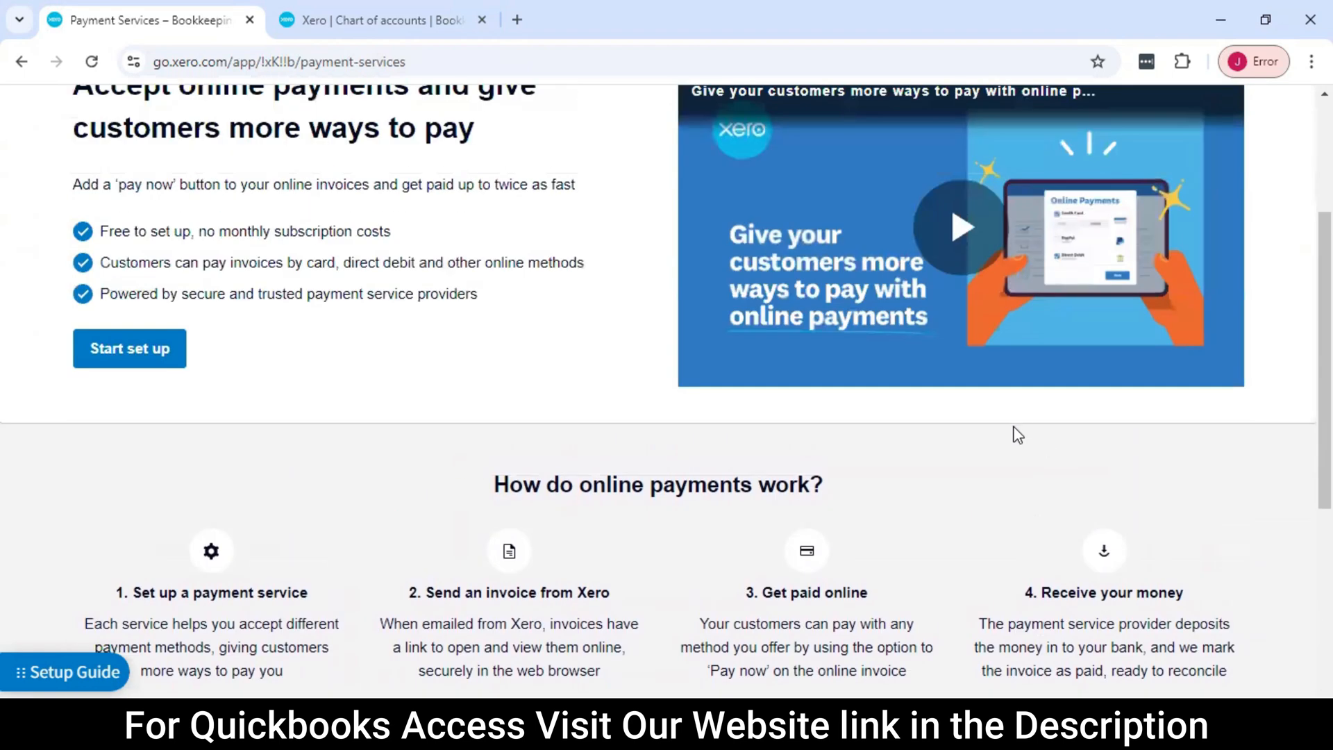
{"action": "scroll", "coordinate": [1019, 434], "scroll_direction": "up", "scroll_amount": 3}
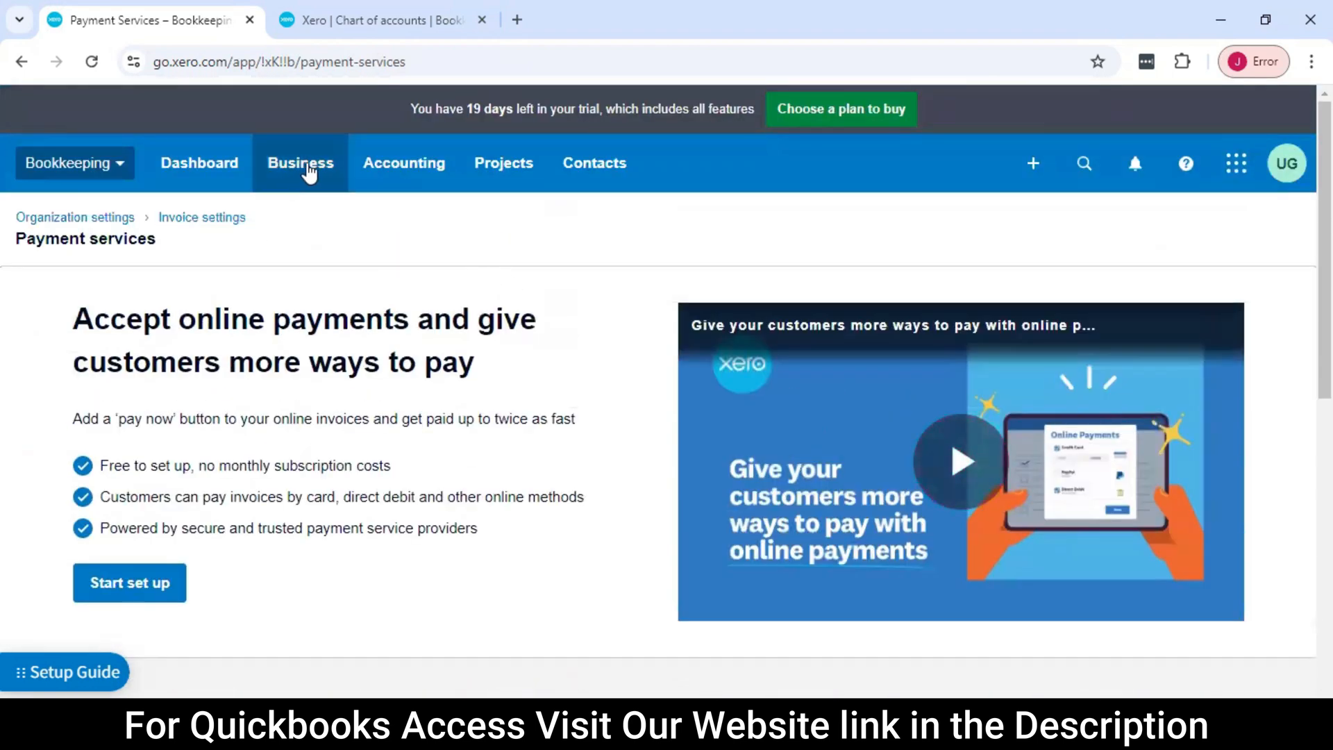
Go to the Quotes list and start a new quote
{"action": "left_click", "coordinate": [334, 166]}
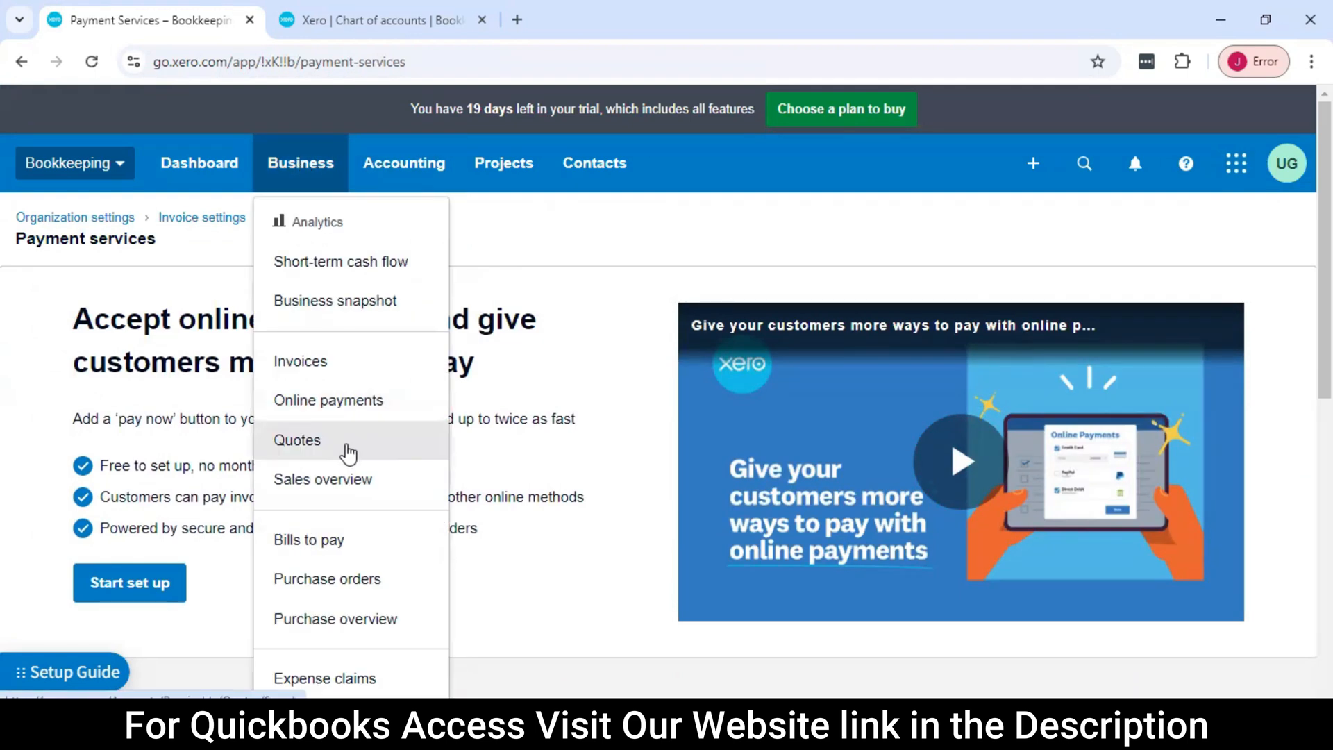
{"action": "left_click", "coordinate": [348, 454]}
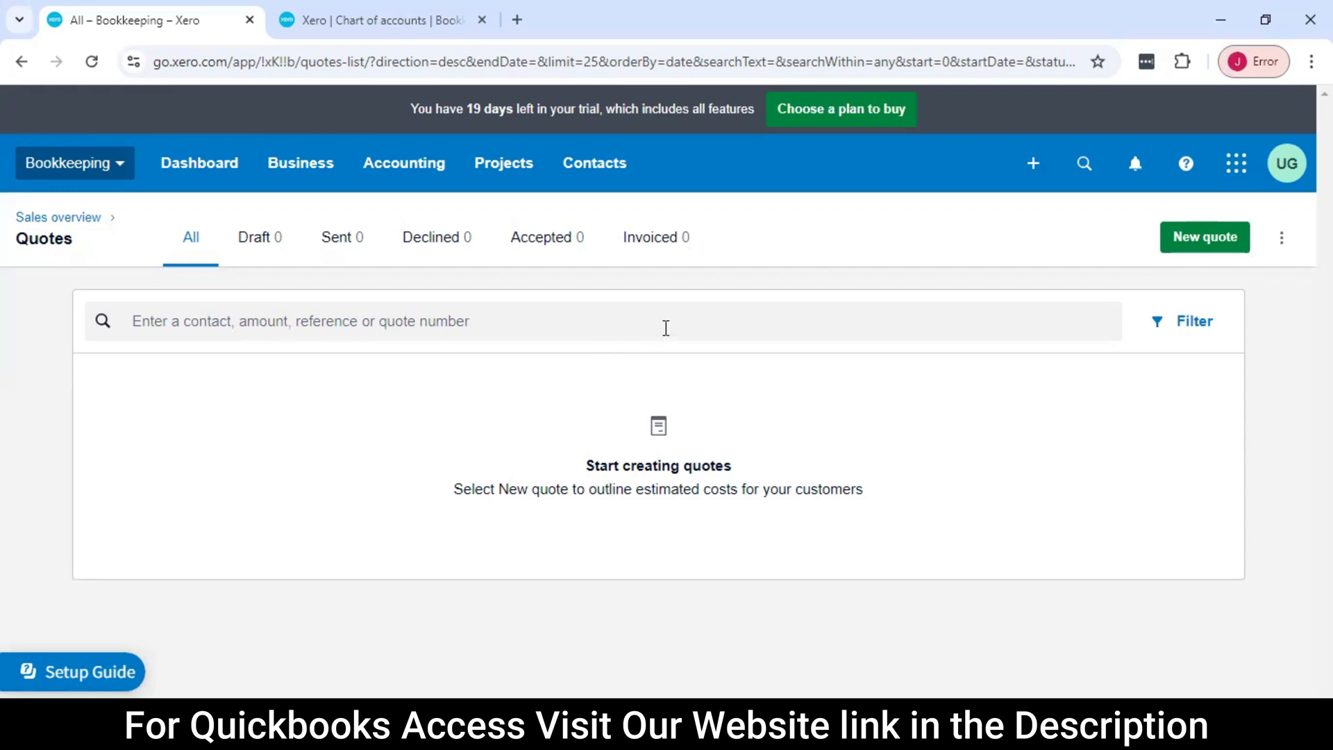
{"action": "left_click", "coordinate": [306, 179]}
{"action": "left_click", "coordinate": [339, 446]}
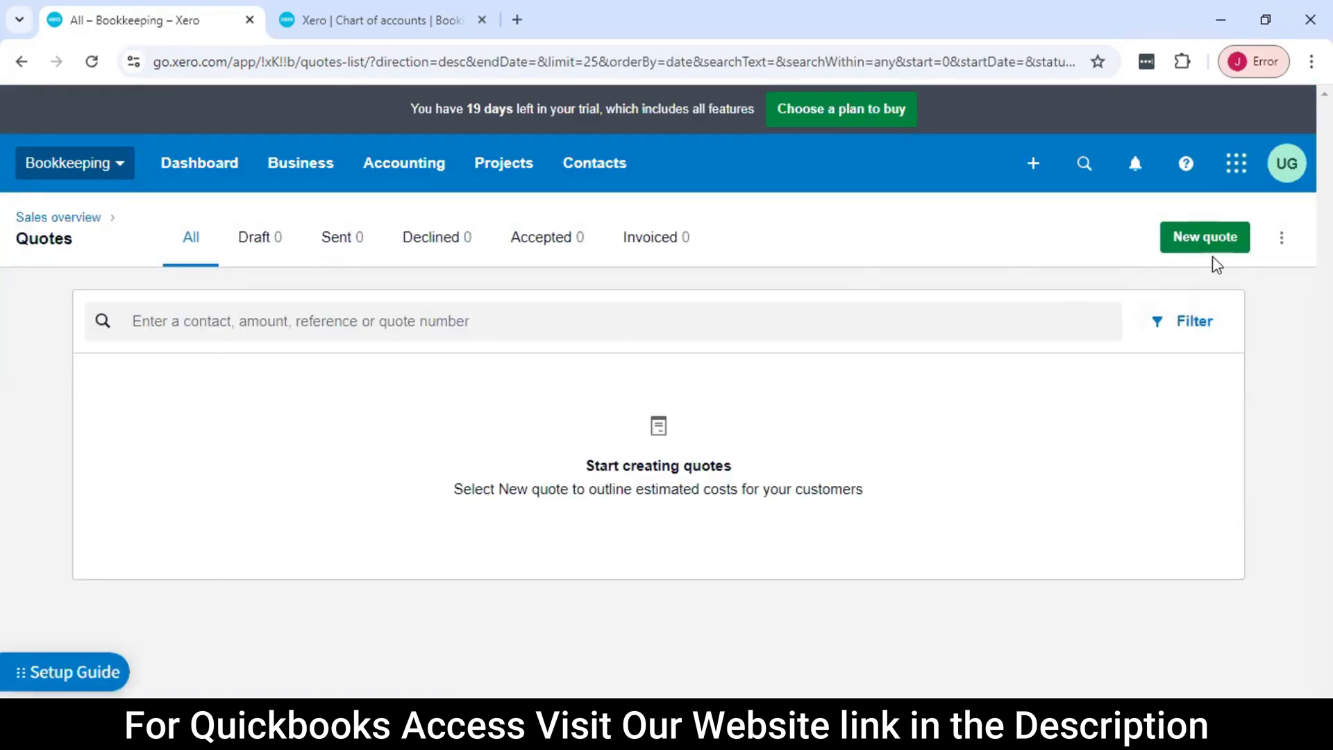
{"action": "left_click", "coordinate": [1211, 232]}
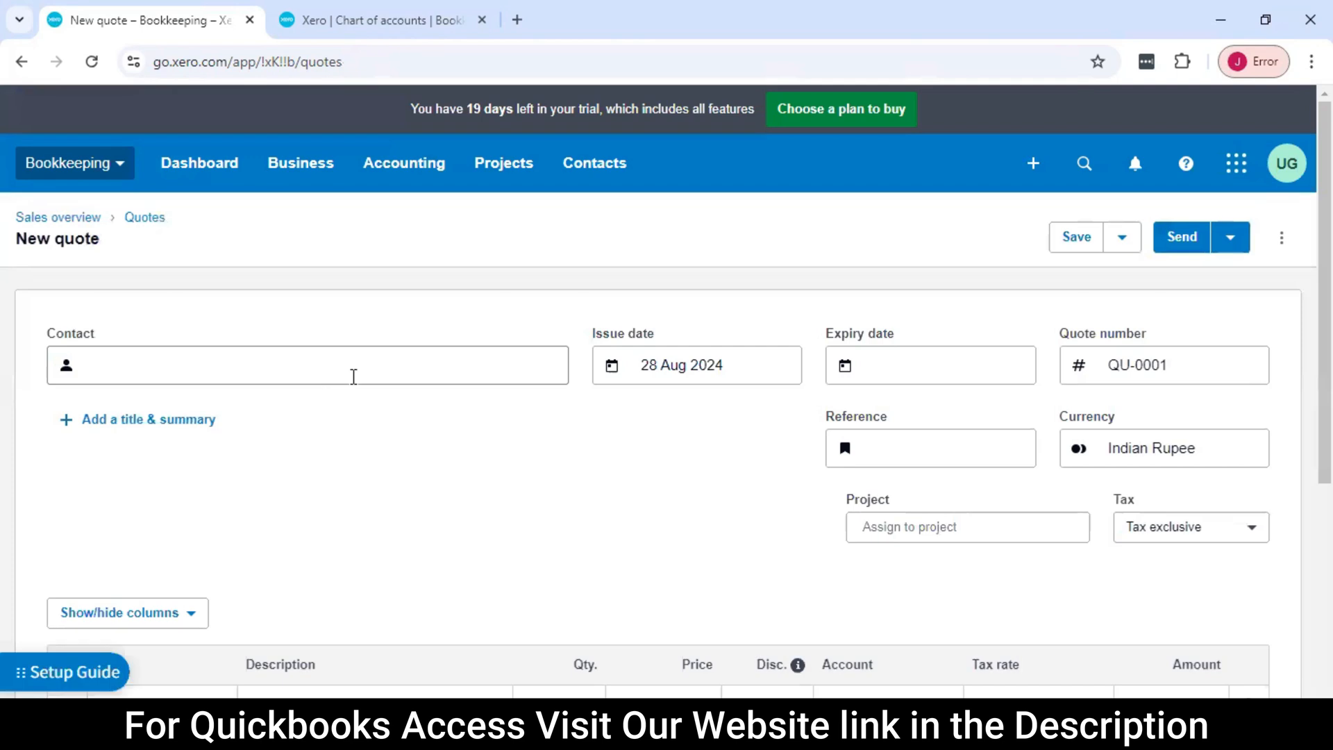
Choose the existing customer as the quote's contact, keeping the issue date and quote number and leaving the expiry date blank
{"action": "scroll", "coordinate": [277, 366], "scroll_direction": "down", "scroll_amount": 3}
{"action": "scroll", "coordinate": [143, 319], "scroll_direction": "up", "scroll_amount": 1}
{"action": "left_click", "coordinate": [158, 264]}
{"action": "type", "text": "Ravi"}
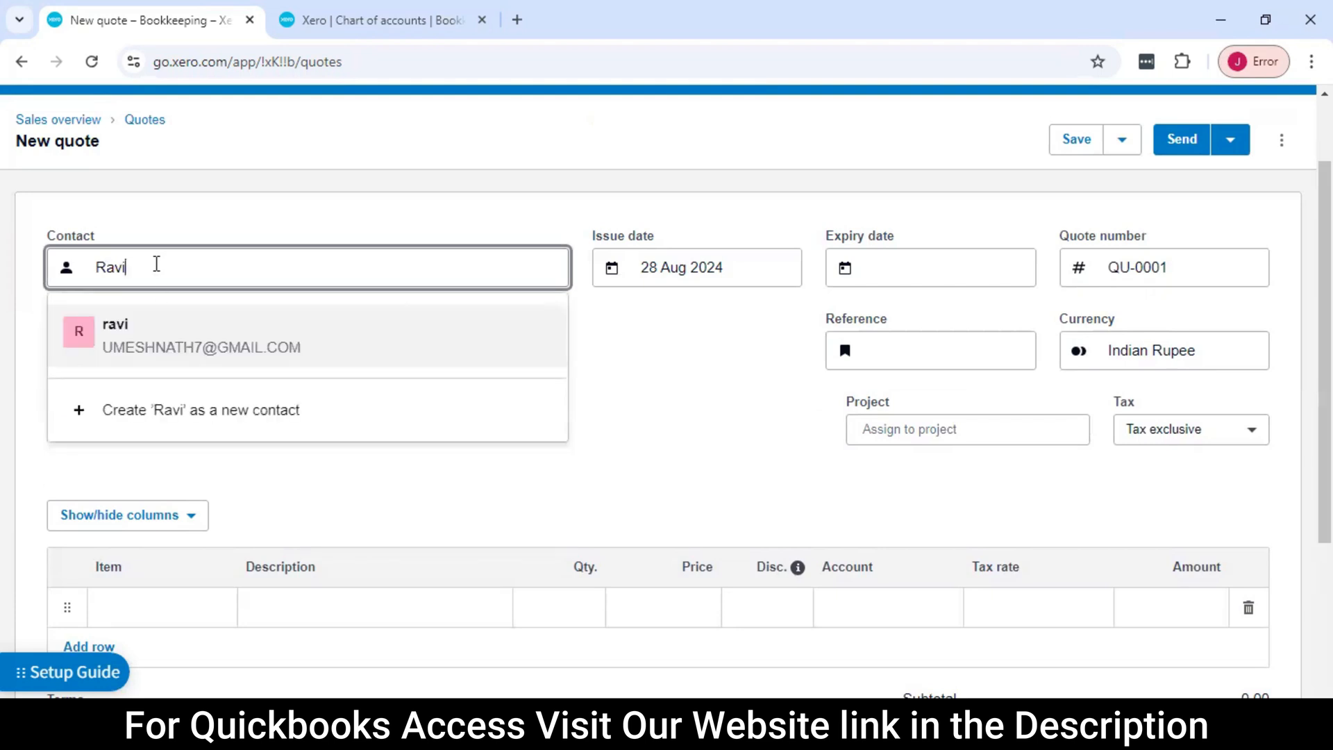
{"action": "left_click", "coordinate": [185, 342]}
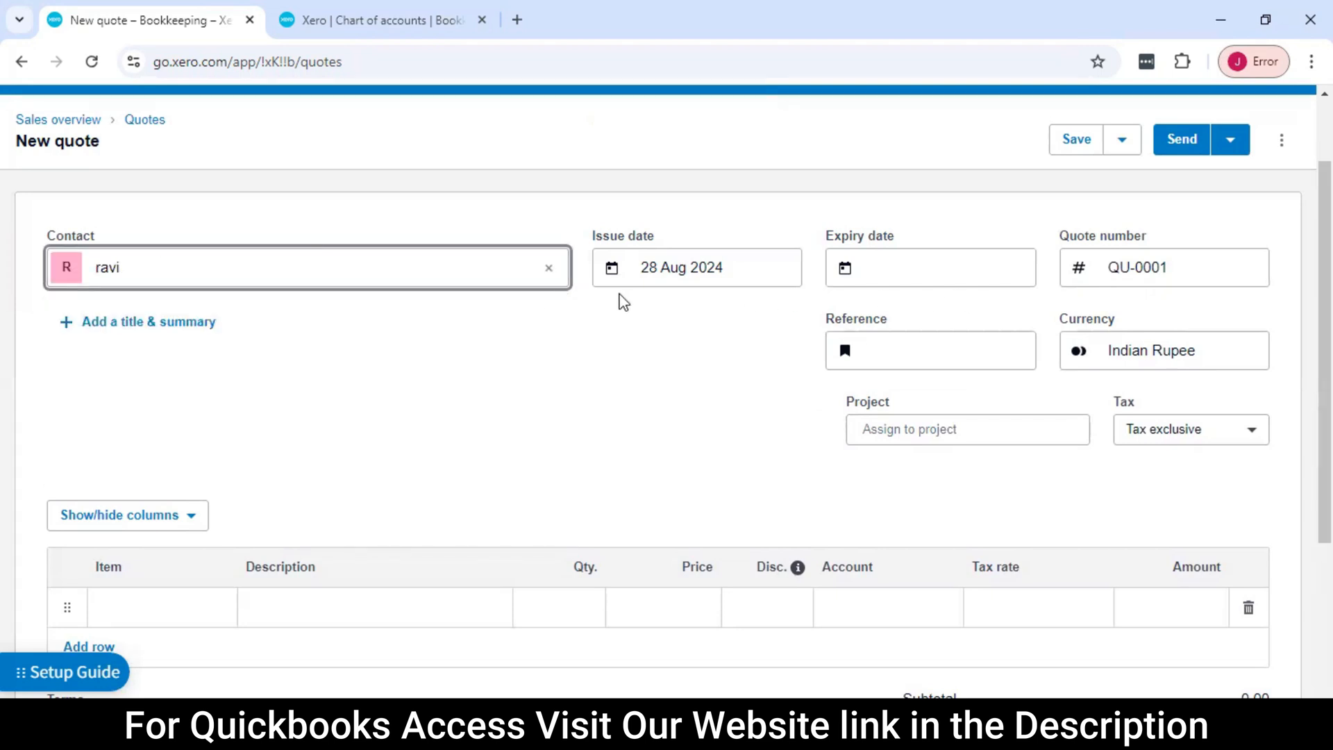
{"action": "key", "text": "Tab"}
{"action": "key", "text": "Tab"}
{"action": "key", "text": "Tab"}
{"action": "key", "text": "Tab"}
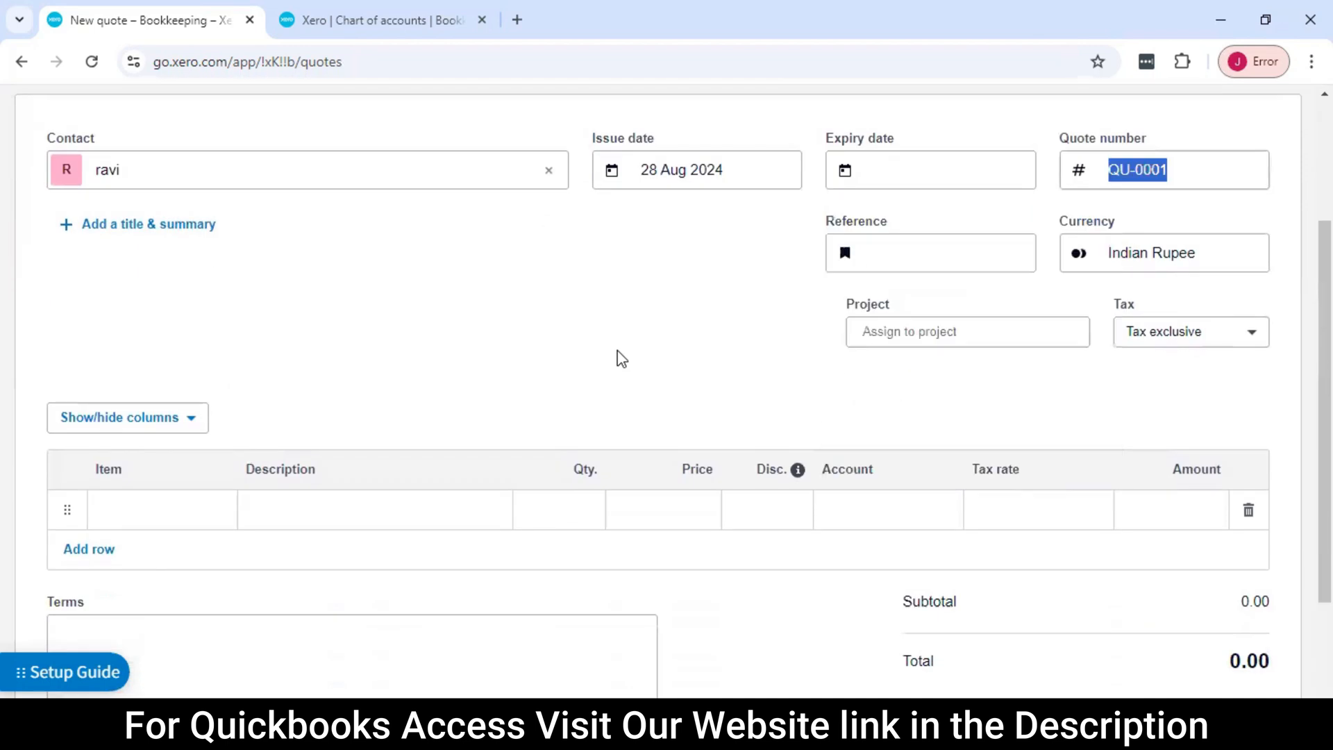
Add the Computer HCL item to the first quote line with quantity 10 and price 1500000
{"action": "left_click", "coordinate": [164, 517]}
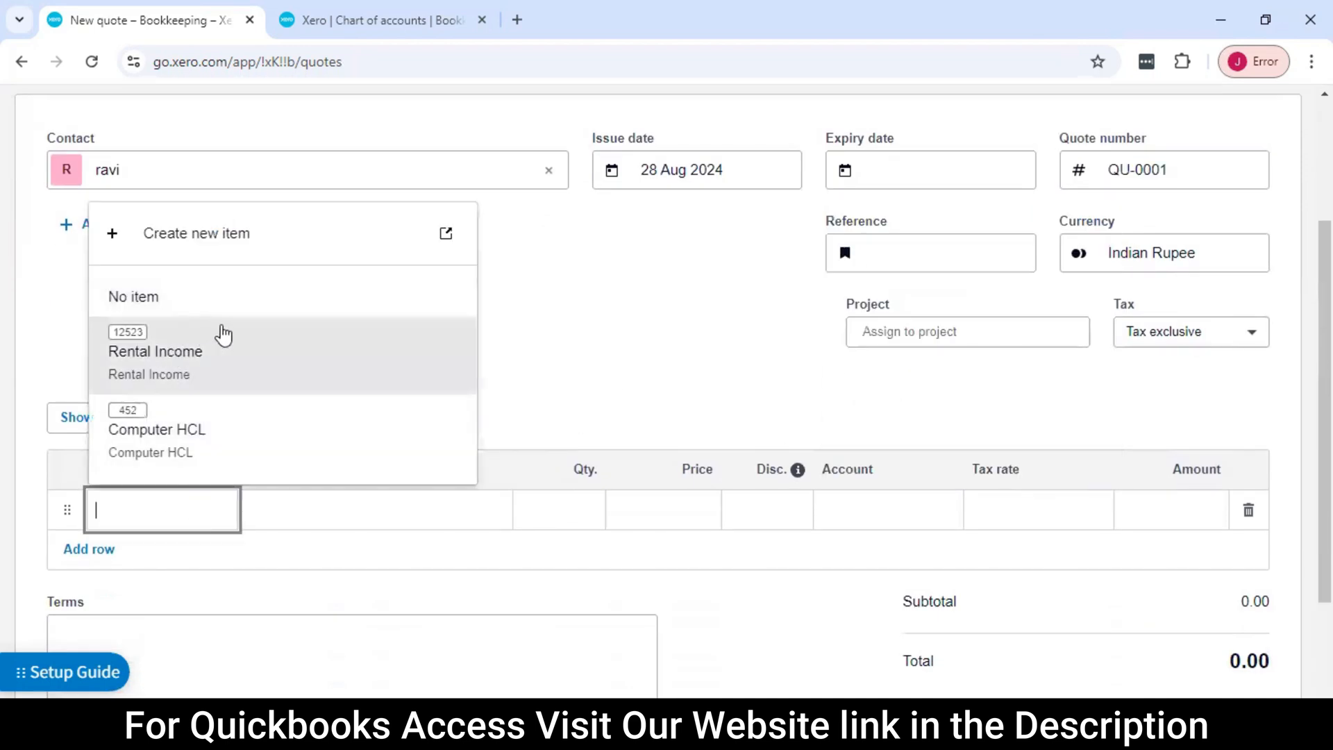
{"action": "left_click", "coordinate": [193, 441]}
{"action": "left_click", "coordinate": [592, 510]}
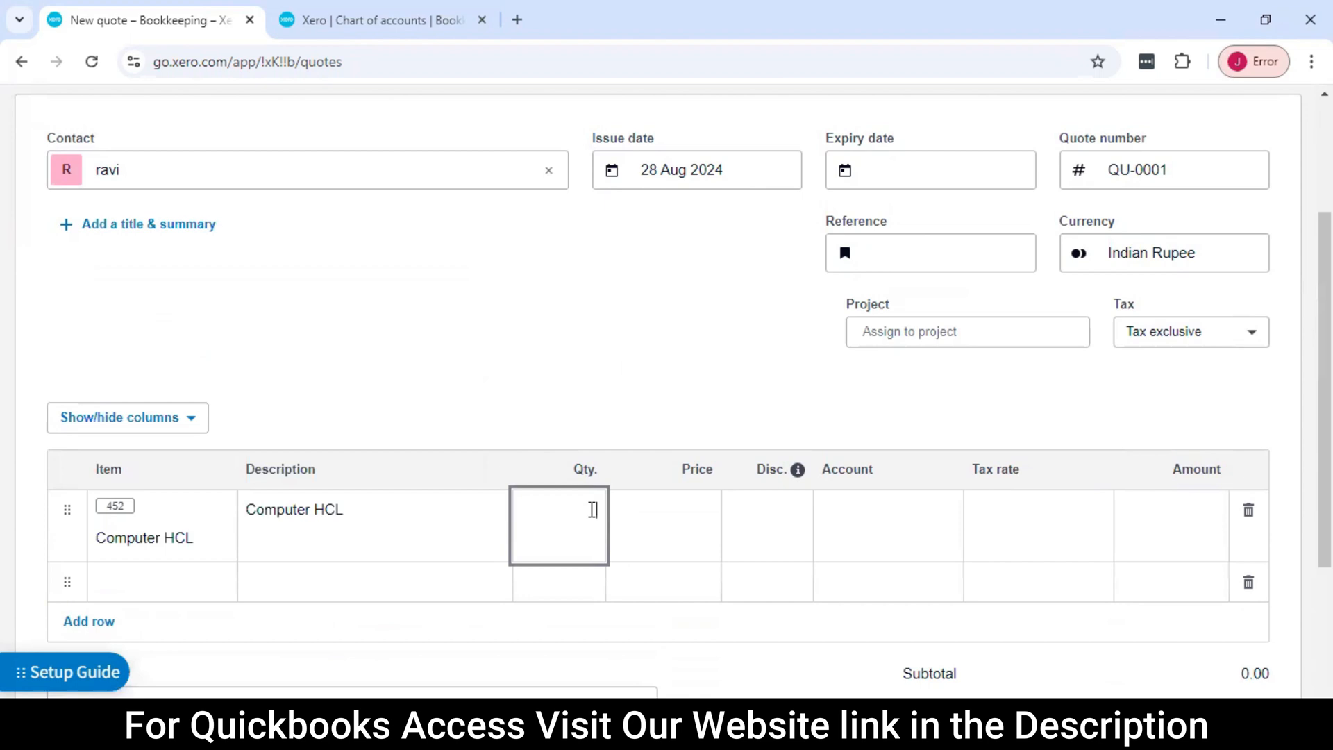
{"action": "type", "text": "10"}
{"action": "left_click", "coordinate": [640, 505]}
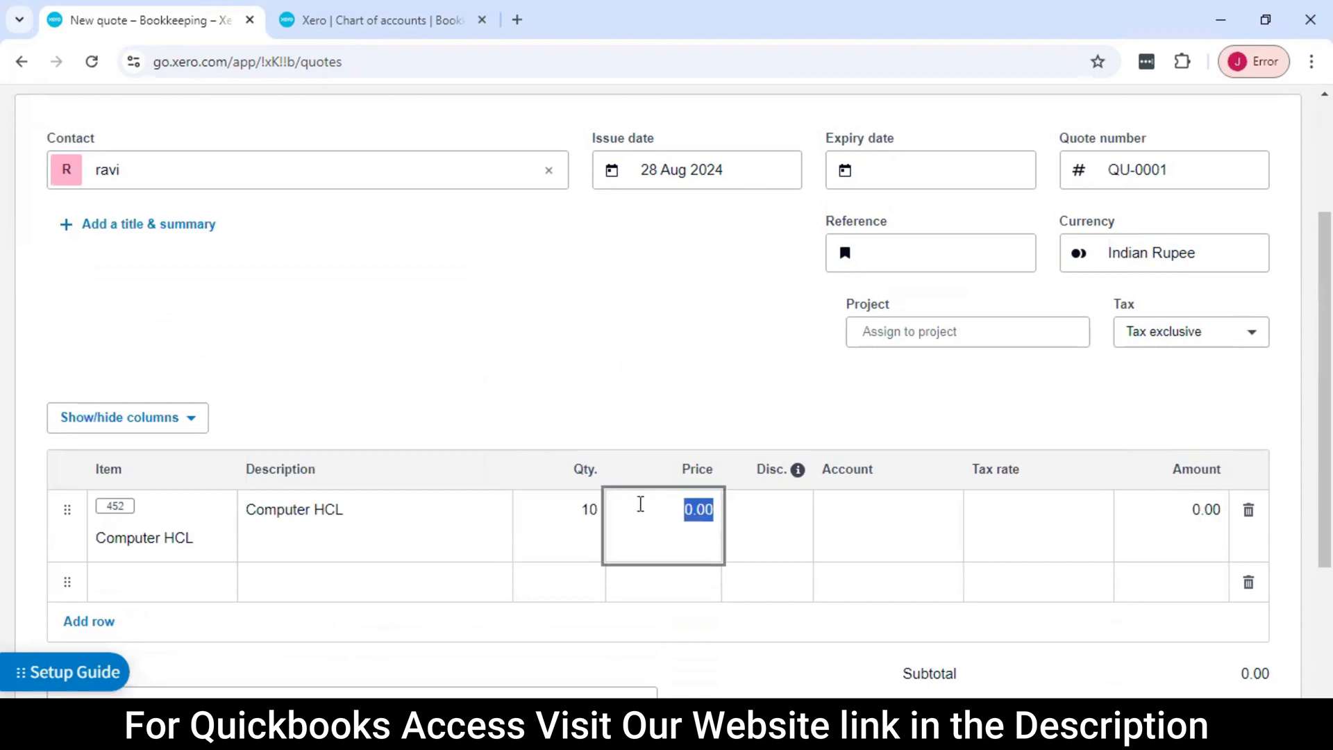
{"action": "type", "text": "1500000"}
Review the completed quote, save it and check its status
{"action": "scroll", "coordinate": [797, 512], "scroll_direction": "down", "scroll_amount": 3}
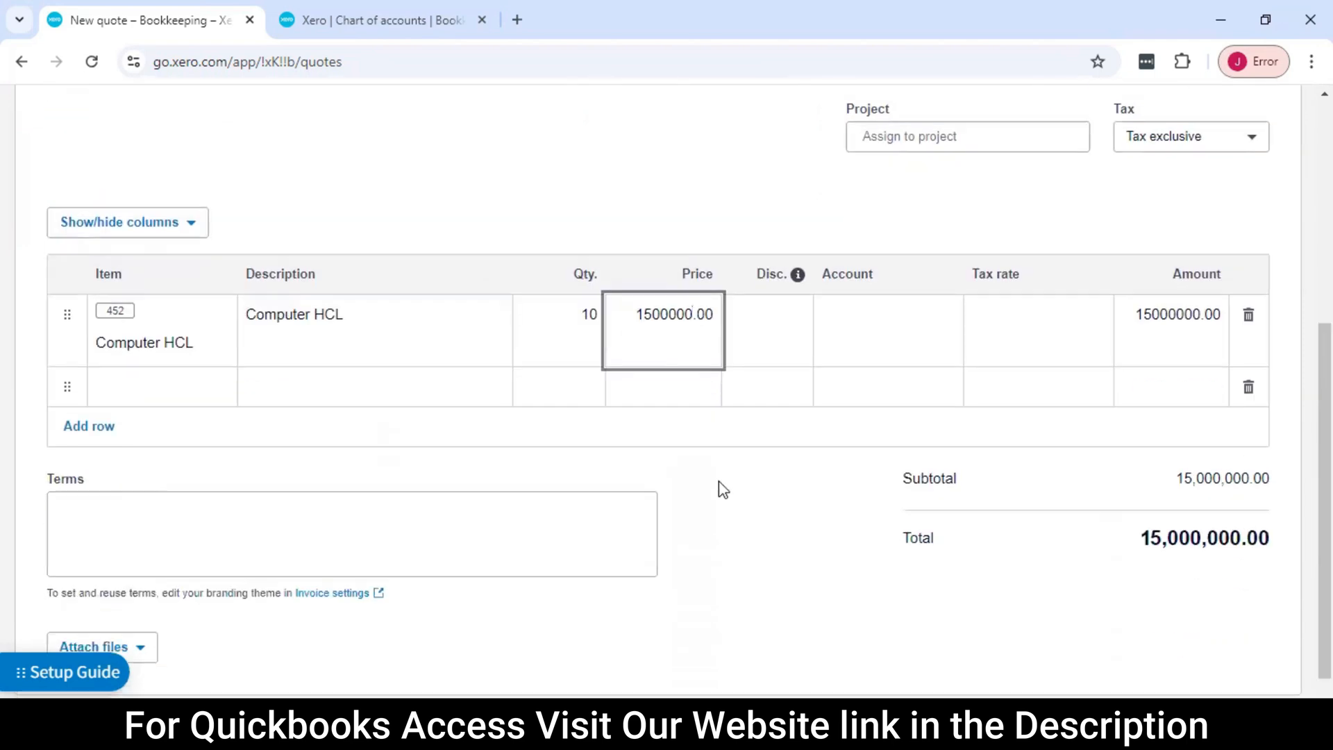
{"action": "scroll", "coordinate": [825, 491], "scroll_direction": "down", "scroll_amount": 1}
{"action": "scroll", "coordinate": [825, 491], "scroll_direction": "up", "scroll_amount": 3}
{"action": "scroll", "coordinate": [824, 491], "scroll_direction": "down", "scroll_amount": 3}
{"action": "scroll", "coordinate": [826, 491], "scroll_direction": "up", "scroll_amount": 6}
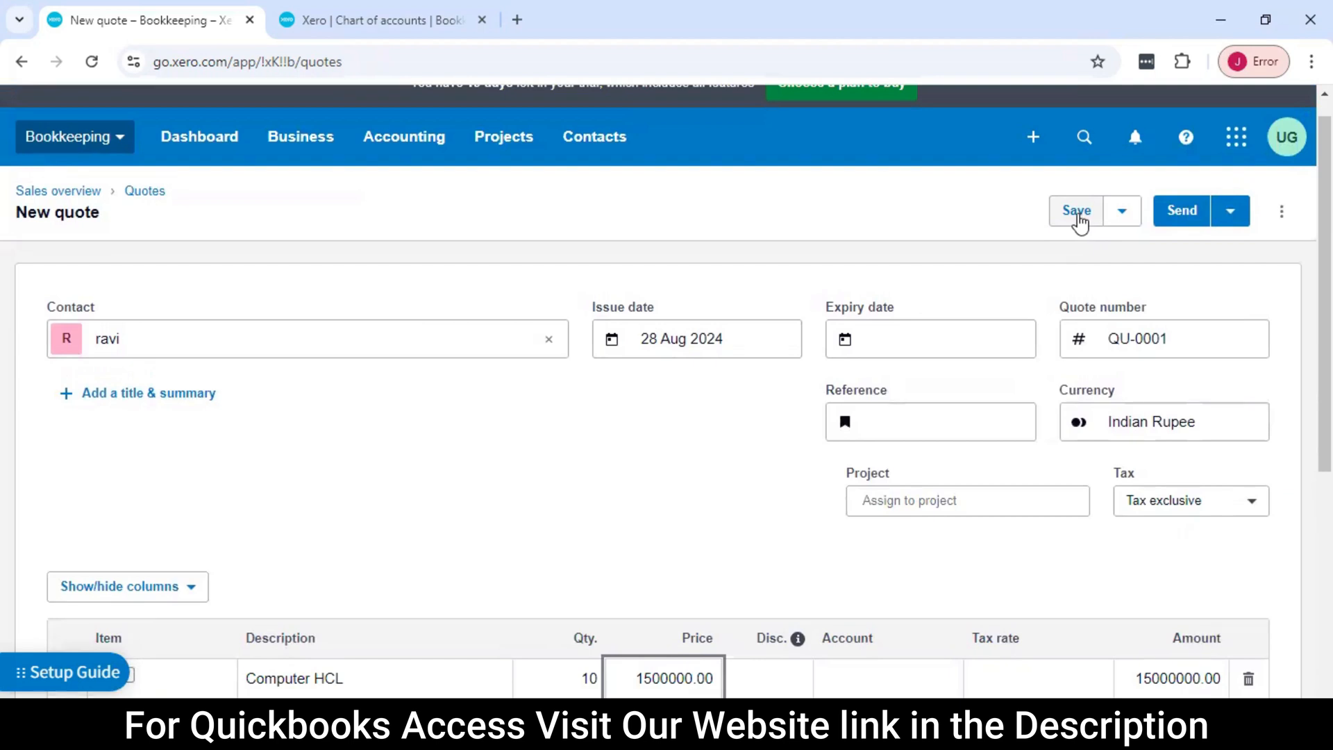
{"action": "left_click", "coordinate": [1077, 212]}
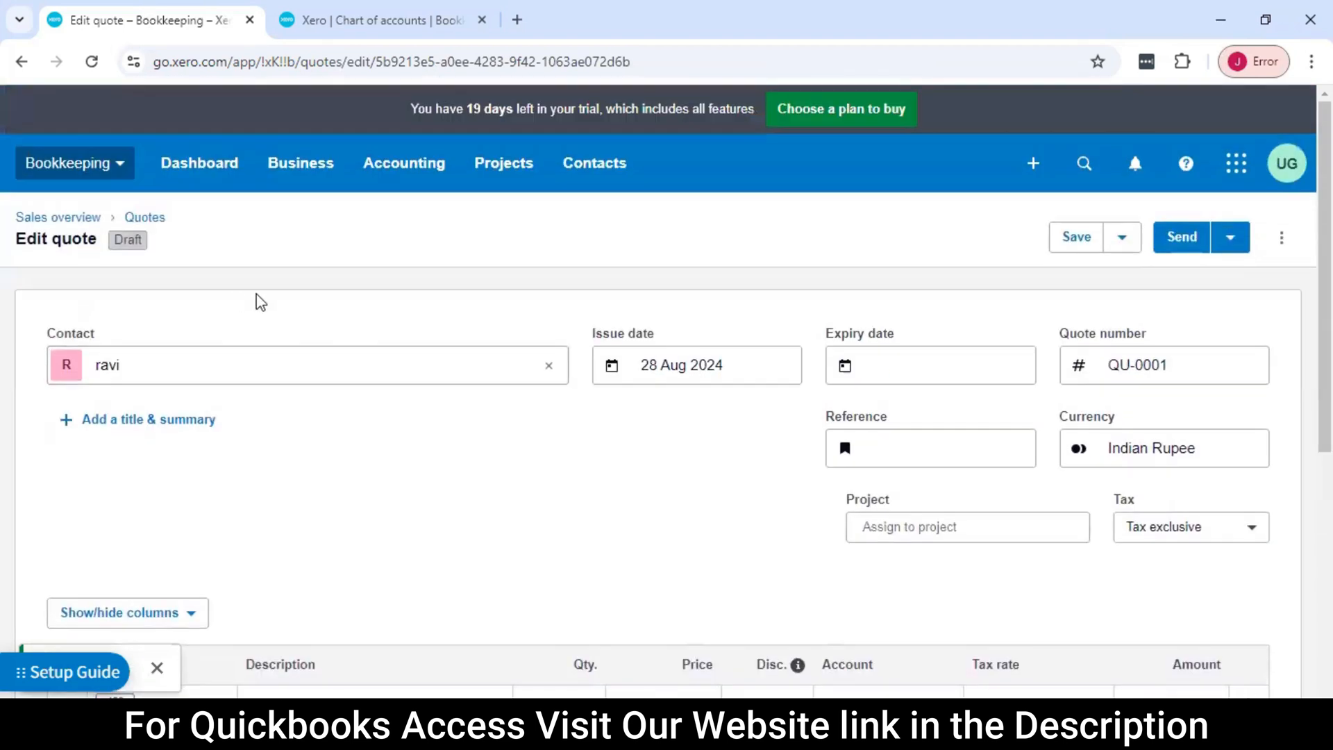
{"action": "double_click", "coordinate": [137, 240]}
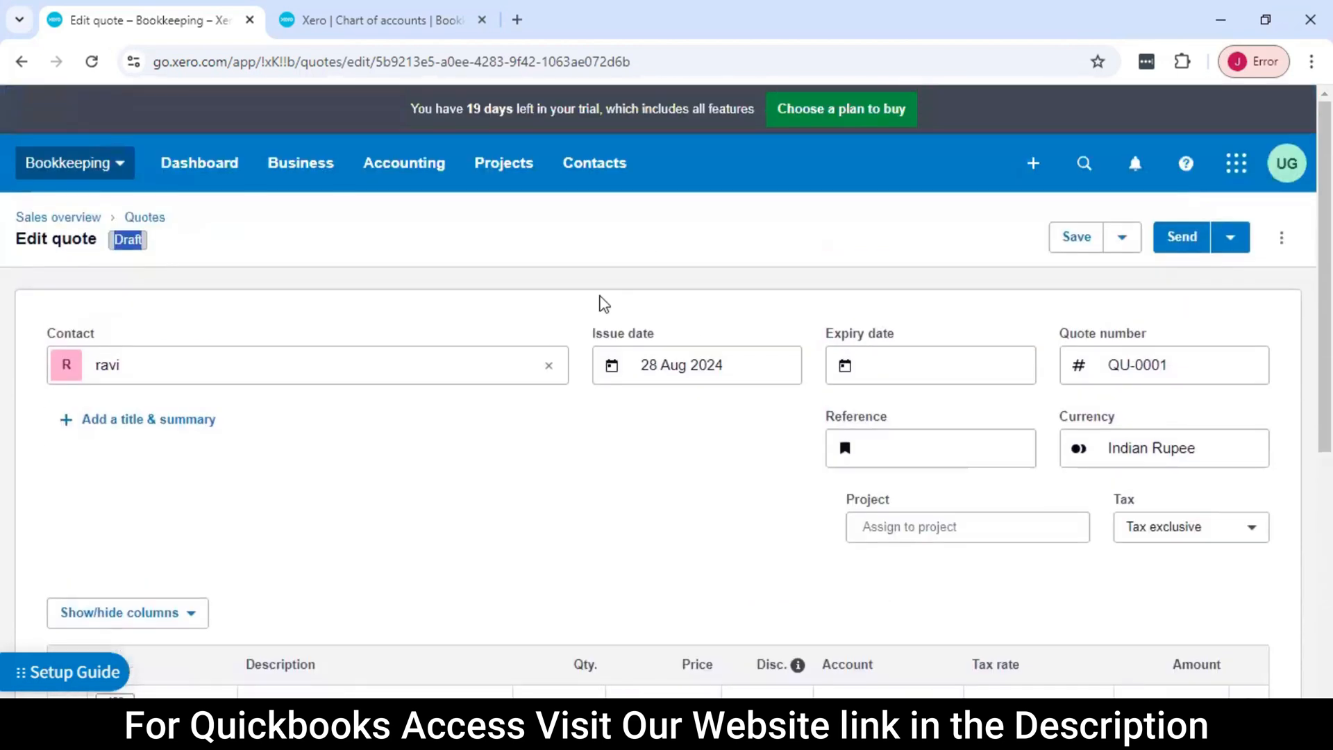
Open the quote's email for sending and review its recipient, subject and message
{"action": "left_click", "coordinate": [1185, 244]}
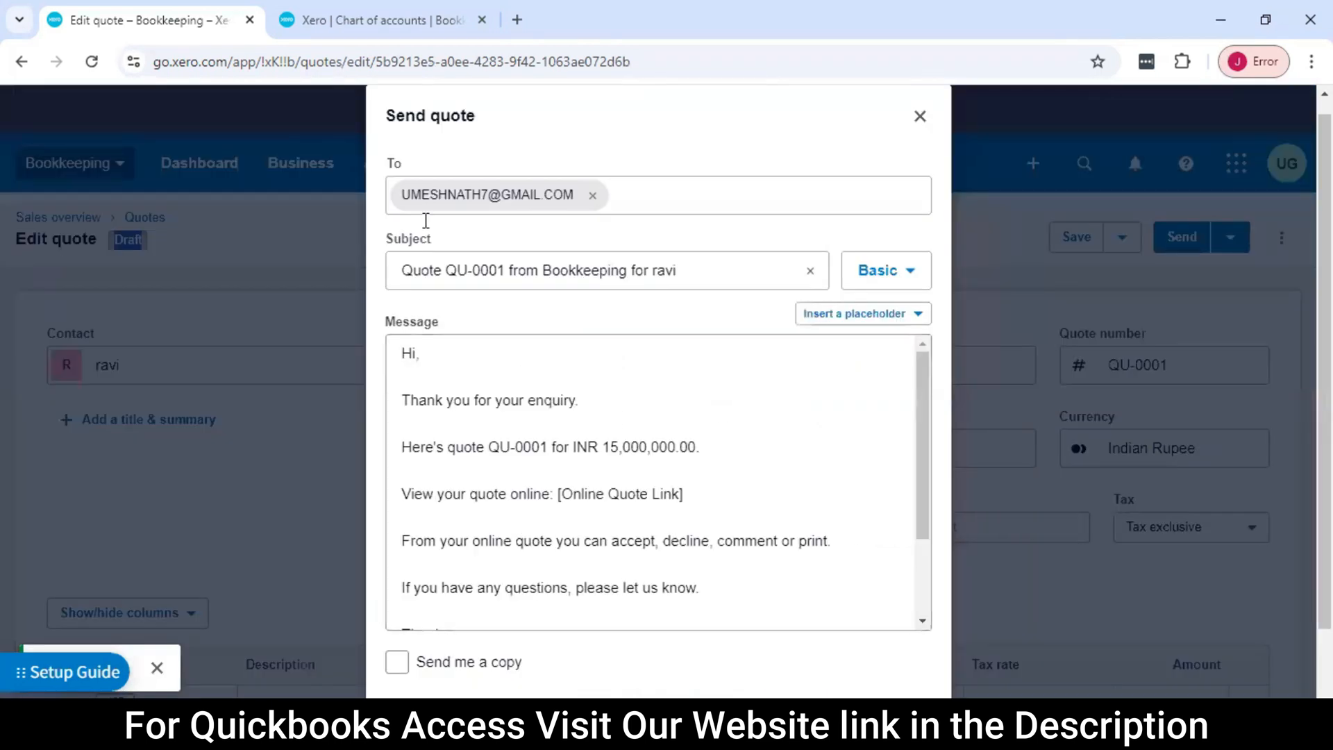
{"action": "scroll", "coordinate": [685, 354], "scroll_direction": "down", "scroll_amount": 1}
{"action": "scroll", "coordinate": [687, 369], "scroll_direction": "down", "scroll_amount": 2}
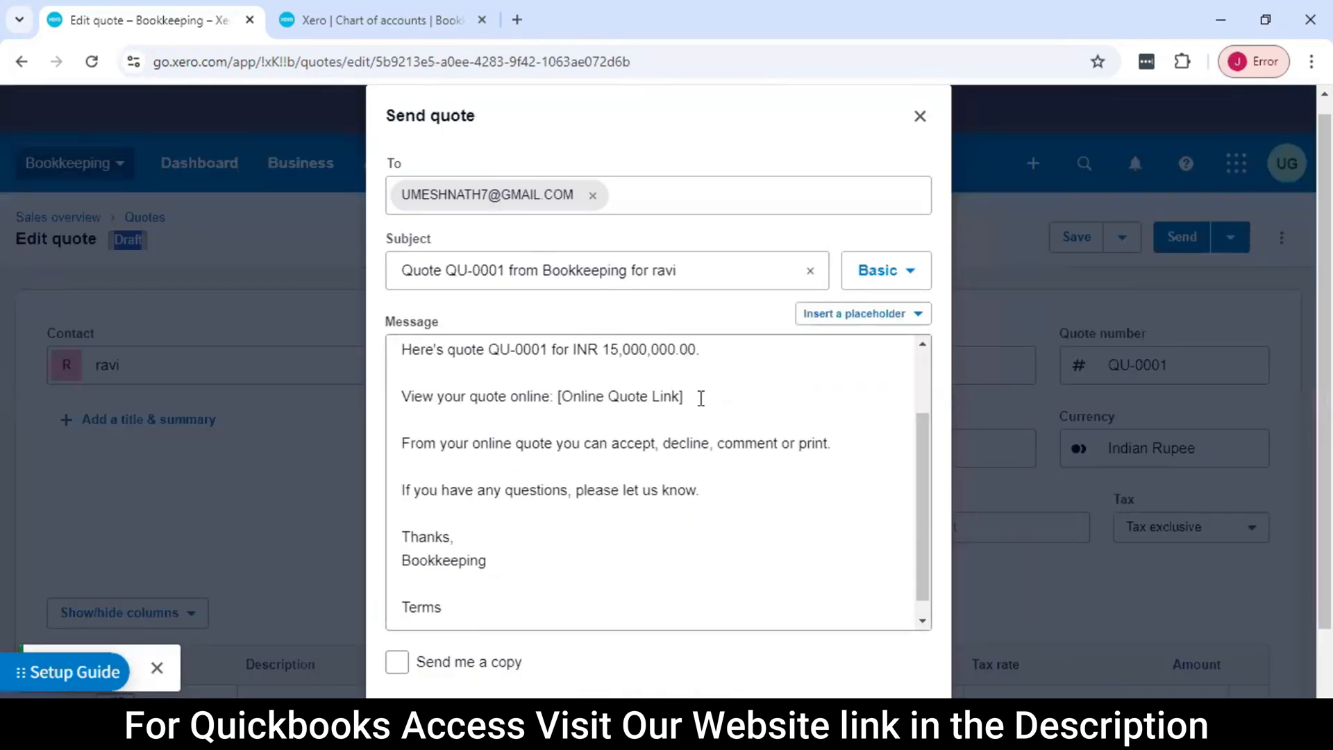
{"action": "scroll", "coordinate": [720, 452], "scroll_direction": "up", "scroll_amount": 3}
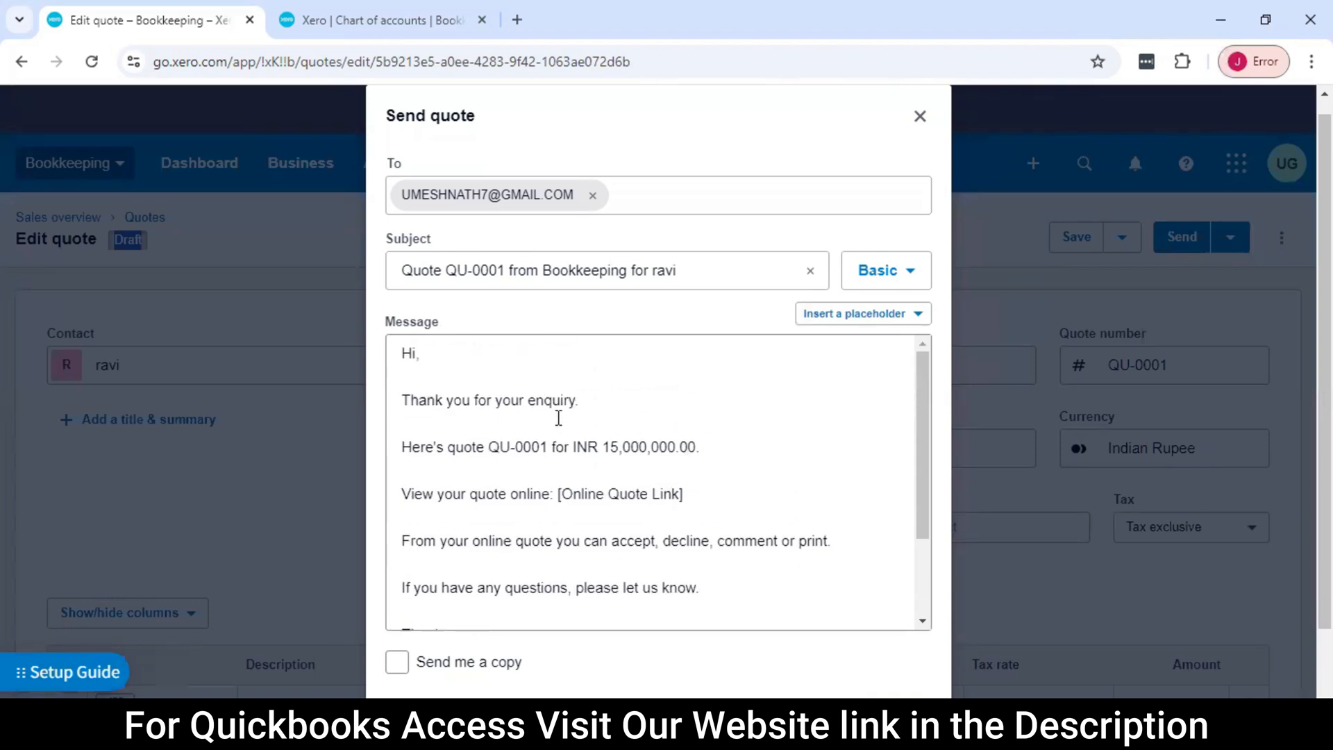
{"action": "scroll", "coordinate": [714, 414], "scroll_direction": "down", "scroll_amount": 3}
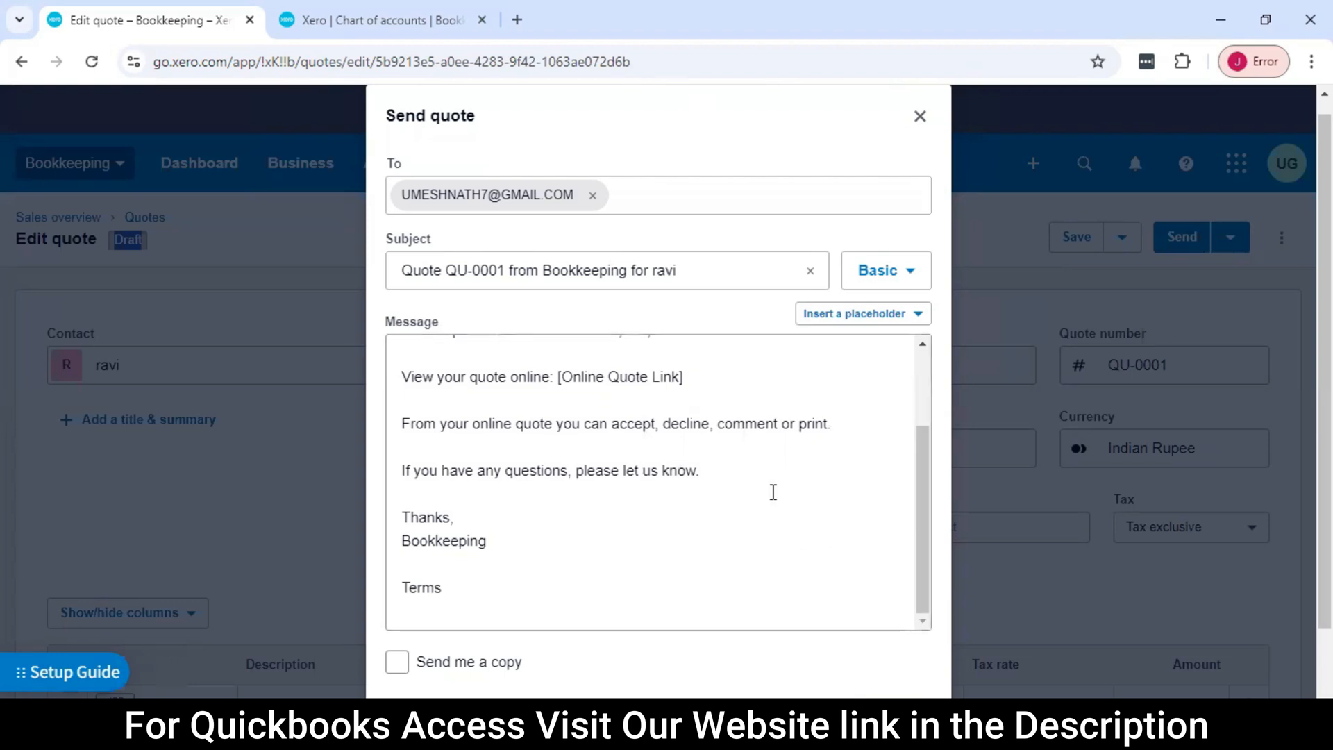
{"action": "scroll", "coordinate": [1099, 352], "scroll_direction": "down", "scroll_amount": 1}
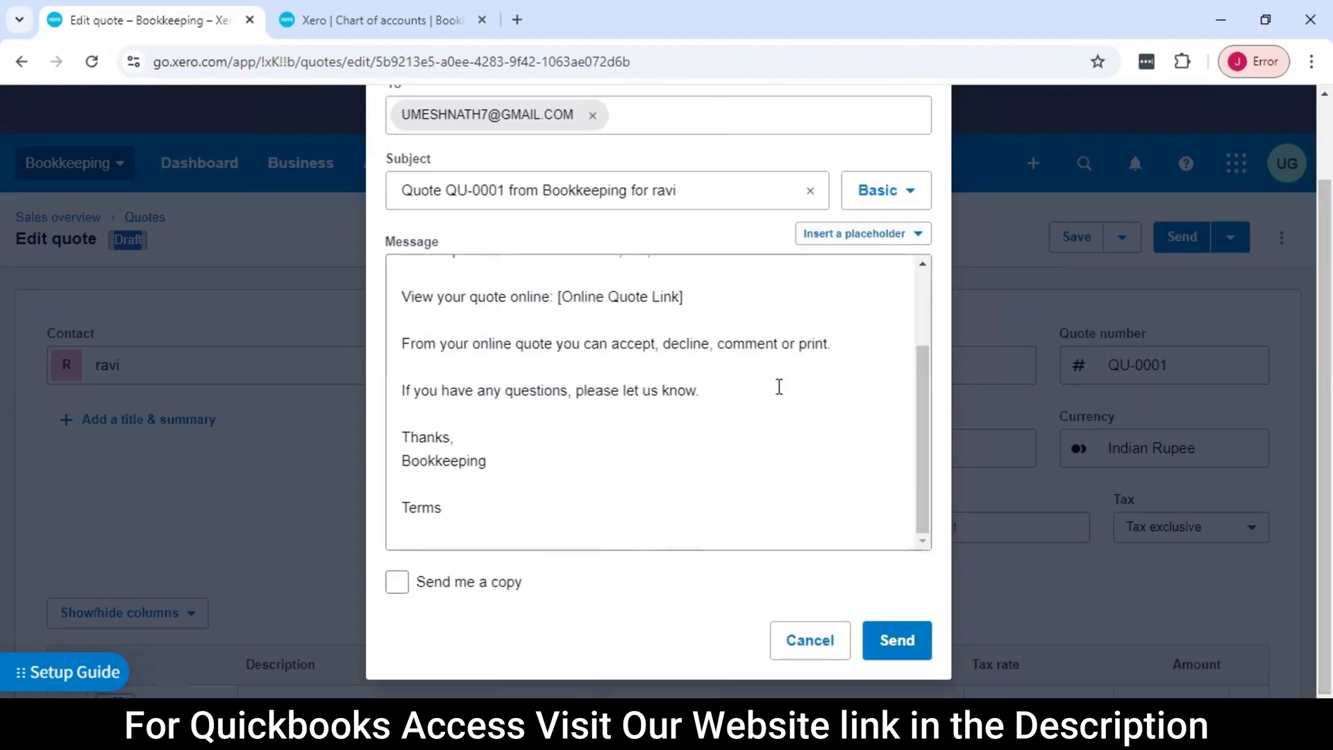
{"action": "scroll", "coordinate": [750, 417], "scroll_direction": "up", "scroll_amount": 1}
{"action": "scroll", "coordinate": [752, 407], "scroll_direction": "down", "scroll_amount": 1}
{"action": "scroll", "coordinate": [751, 407], "scroll_direction": "up", "scroll_amount": 2}
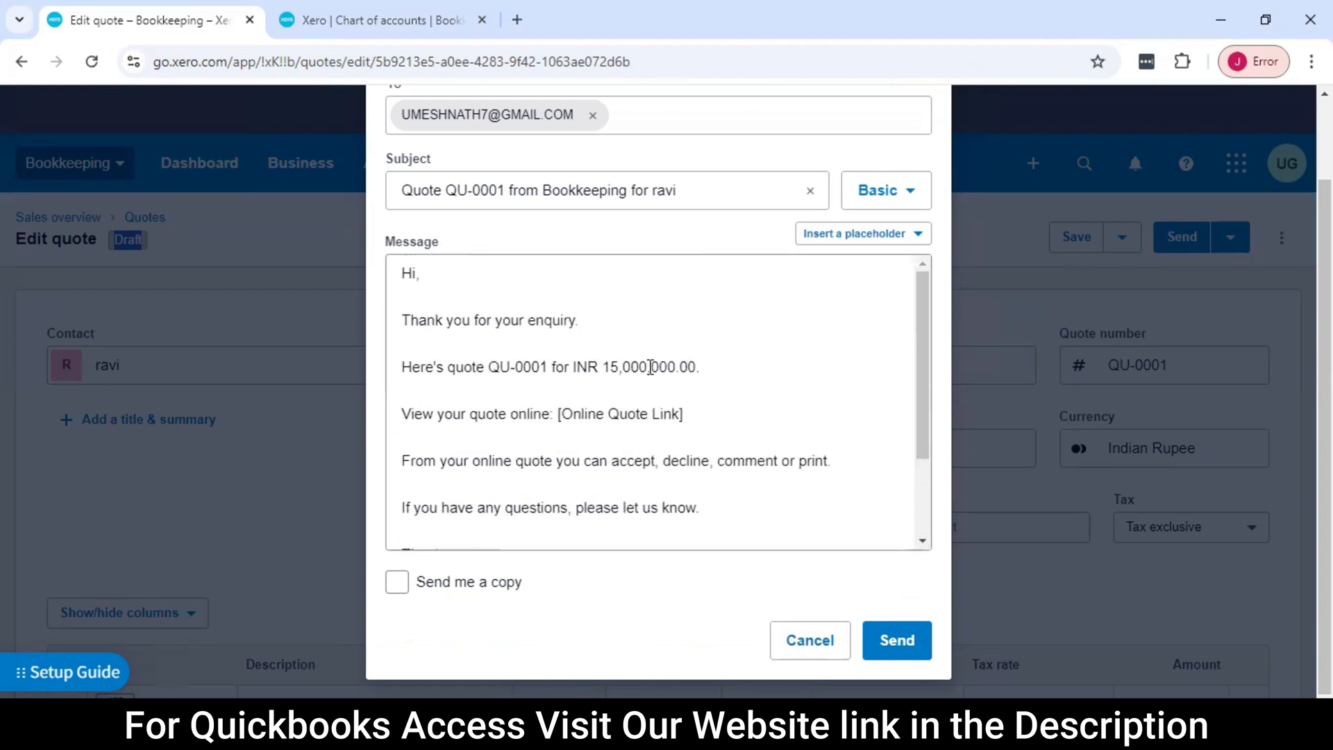
Include a copy to the sender and send the quote email to the customer
{"action": "left_click", "coordinate": [397, 582]}
{"action": "scroll", "coordinate": [596, 428], "scroll_direction": "up", "scroll_amount": 1}
{"action": "scroll", "coordinate": [595, 426], "scroll_direction": "down", "scroll_amount": 1}
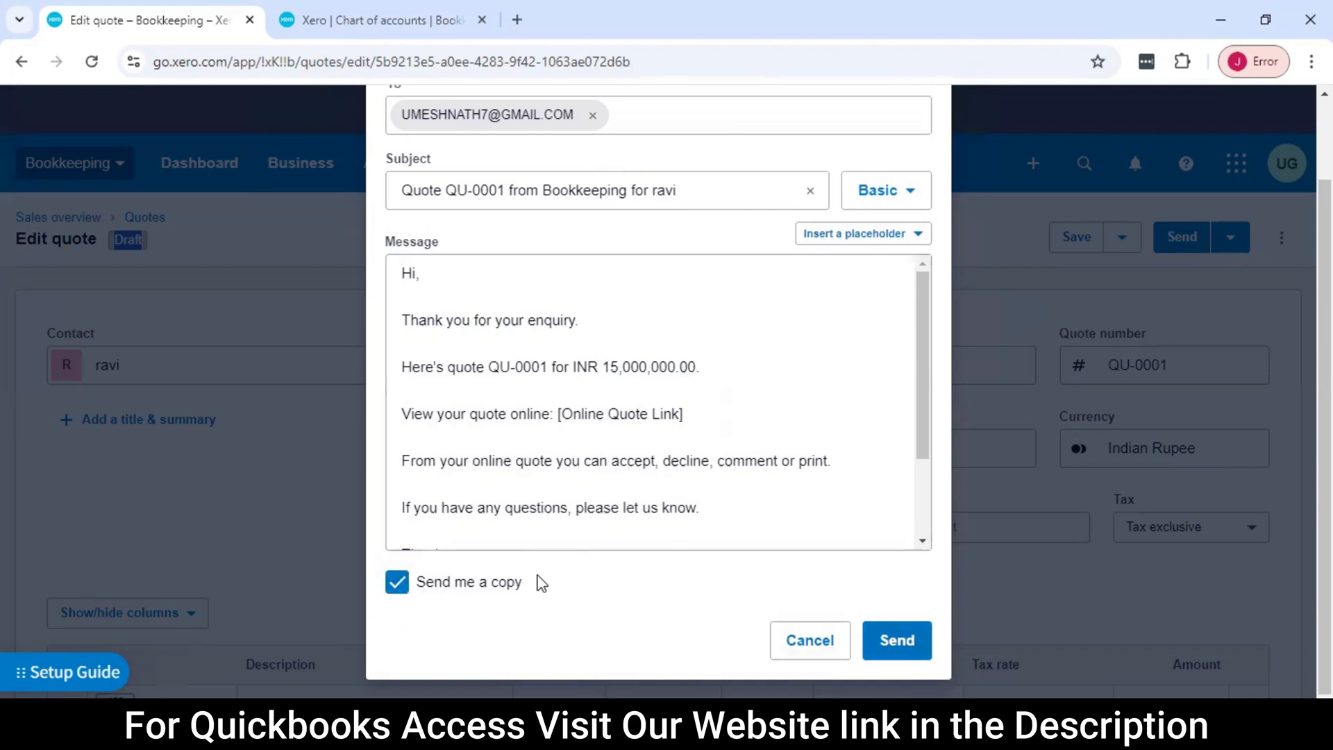
{"action": "left_click", "coordinate": [897, 640]}
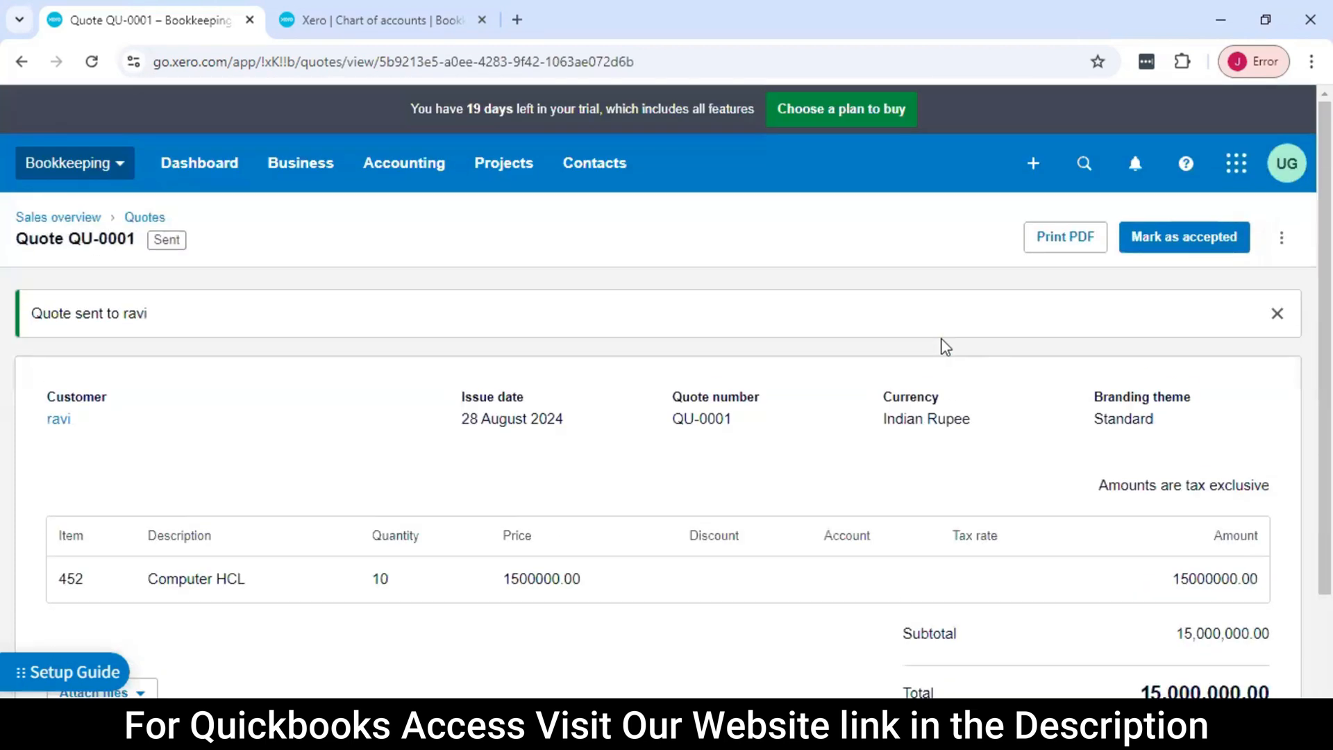
Review the sent quote, mark it as accepted and check its status
{"action": "scroll", "coordinate": [868, 370], "scroll_direction": "down", "scroll_amount": 1}
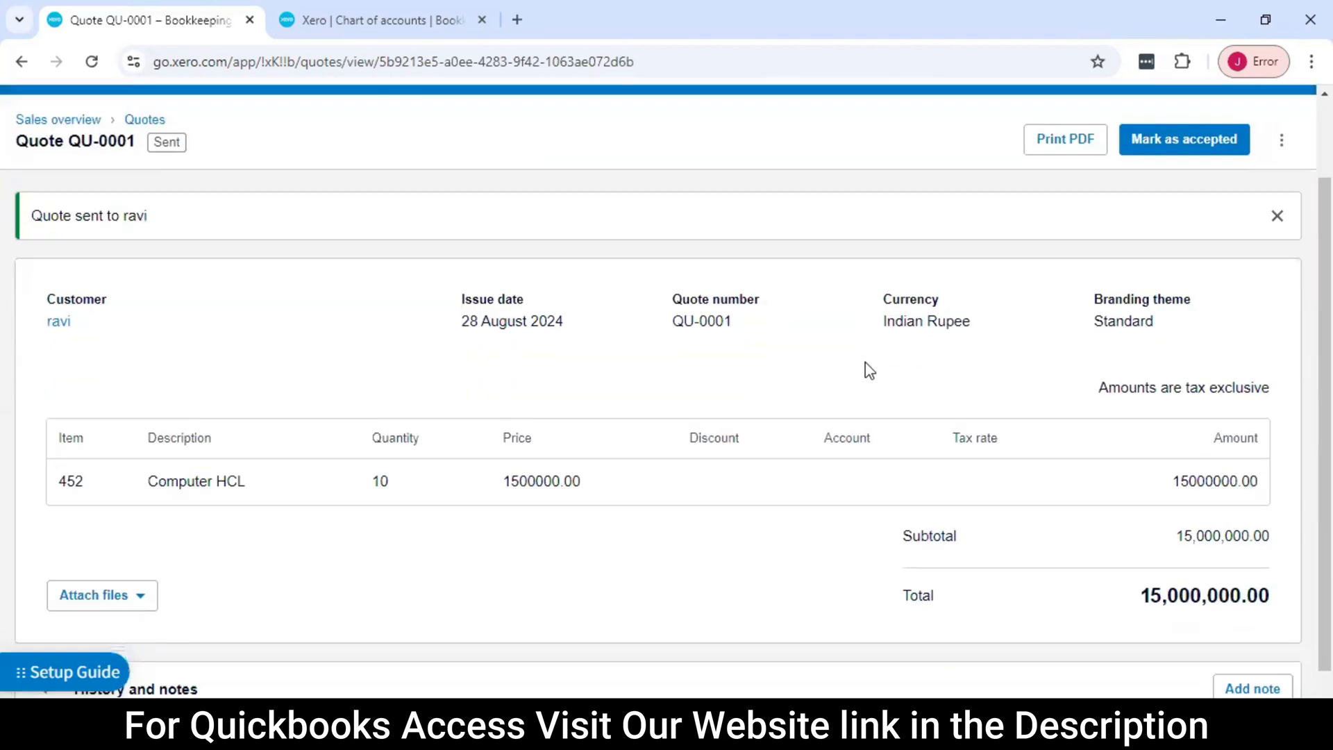
{"action": "scroll", "coordinate": [823, 359], "scroll_direction": "up", "scroll_amount": 1}
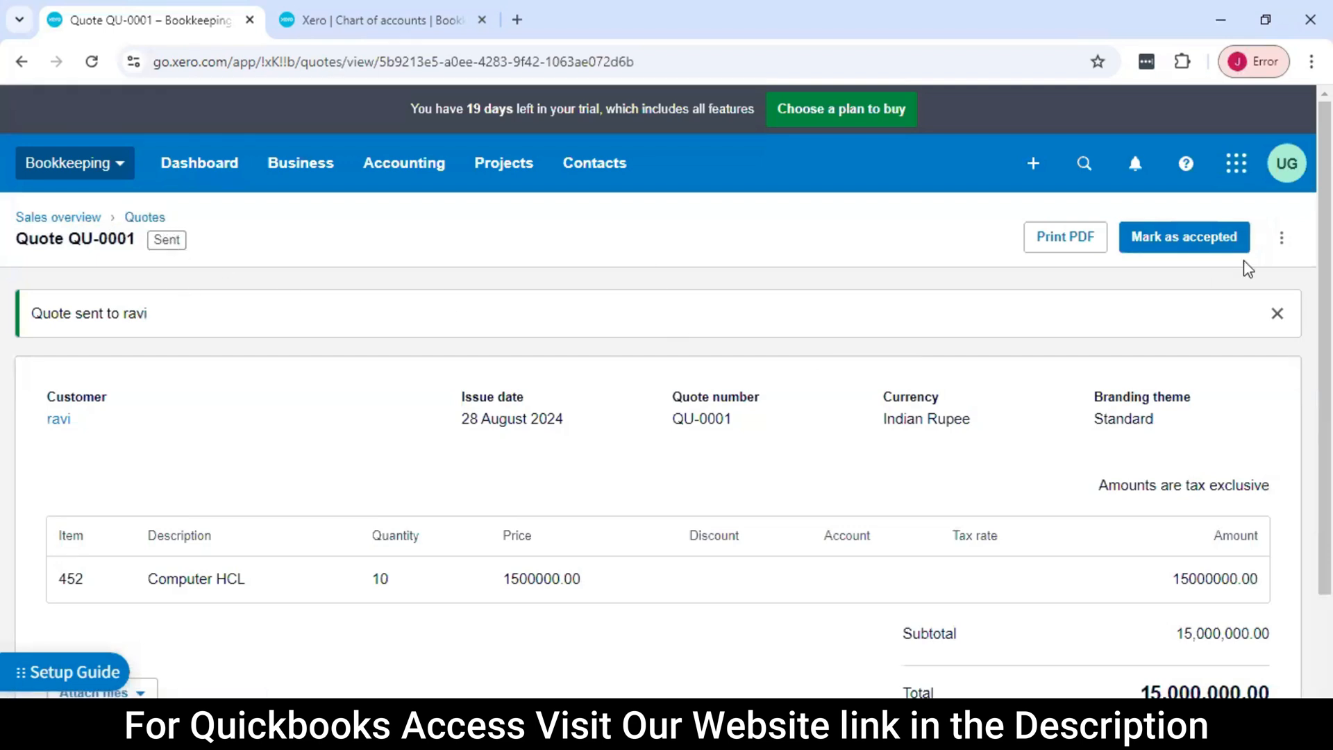
{"action": "left_click", "coordinate": [1210, 245]}
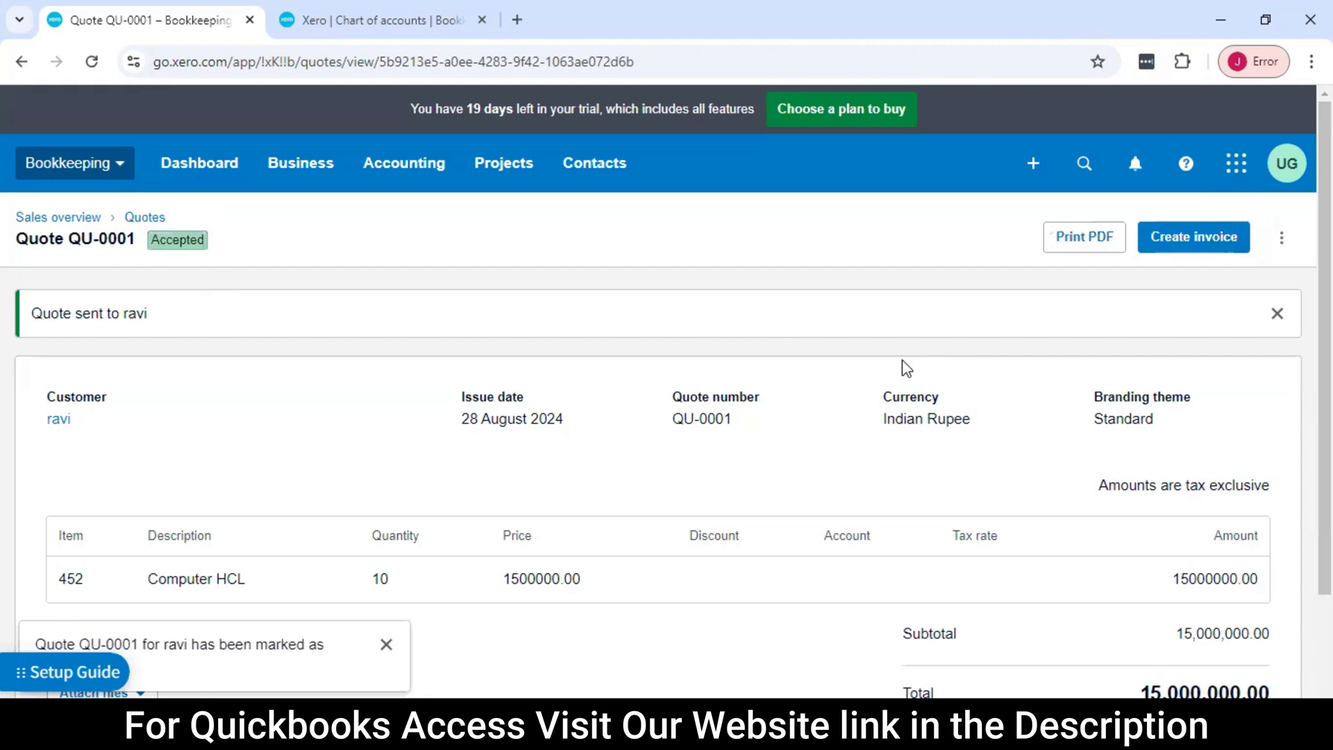
{"action": "left_click_drag", "start_coordinate": [152, 252], "coordinate": [244, 259]}
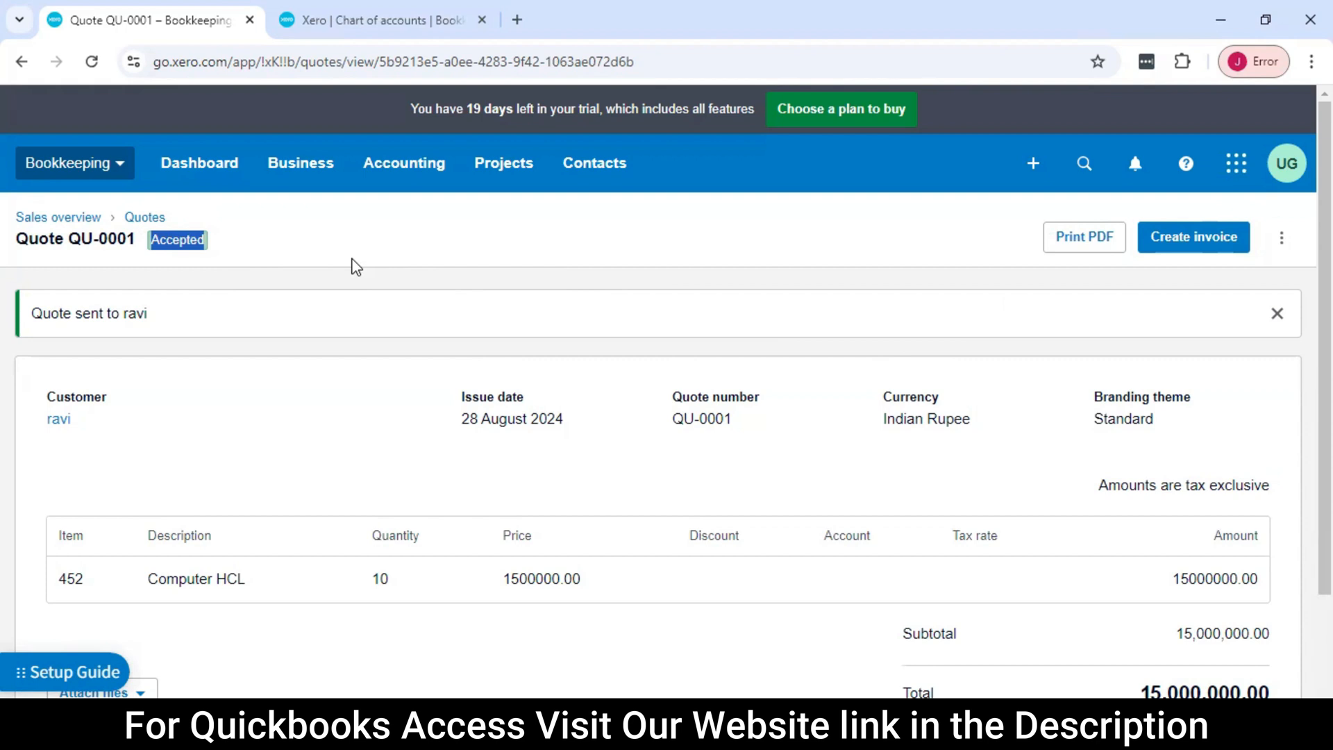
Create an invoice from the accepted quote with the Mark as invoiced option enabled
{"action": "scroll", "coordinate": [1211, 450], "scroll_direction": "down", "scroll_amount": 1}
{"action": "scroll", "coordinate": [1212, 450], "scroll_direction": "up", "scroll_amount": 1}
{"action": "left_click", "coordinate": [1212, 239]}
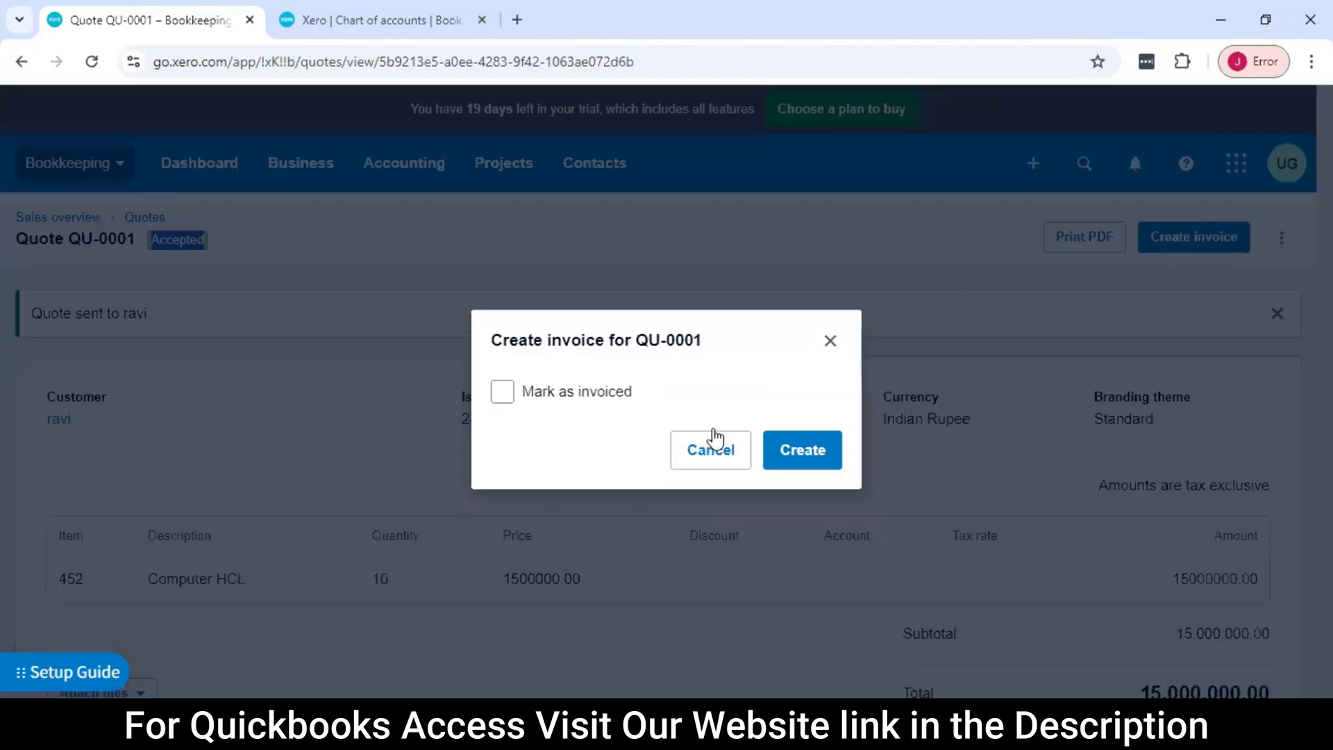
{"action": "left_click", "coordinate": [502, 391]}
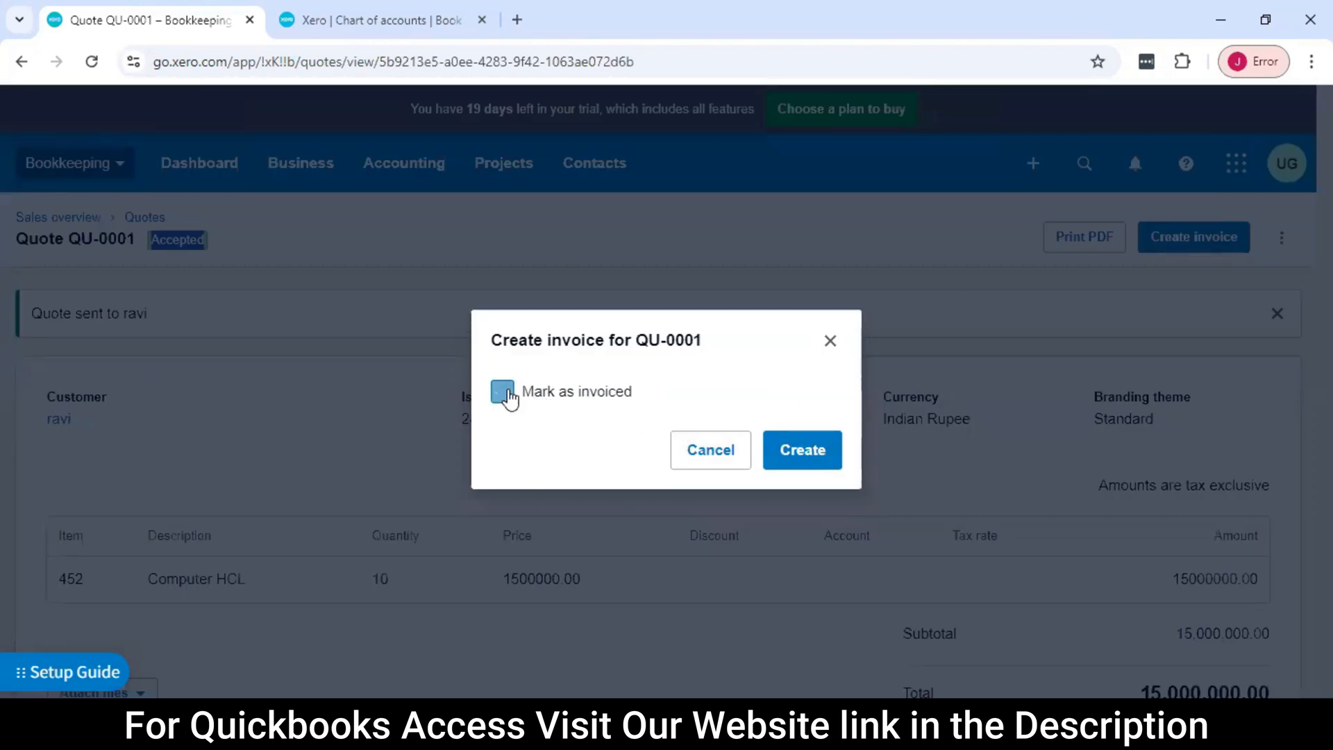
{"action": "left_click", "coordinate": [808, 455]}
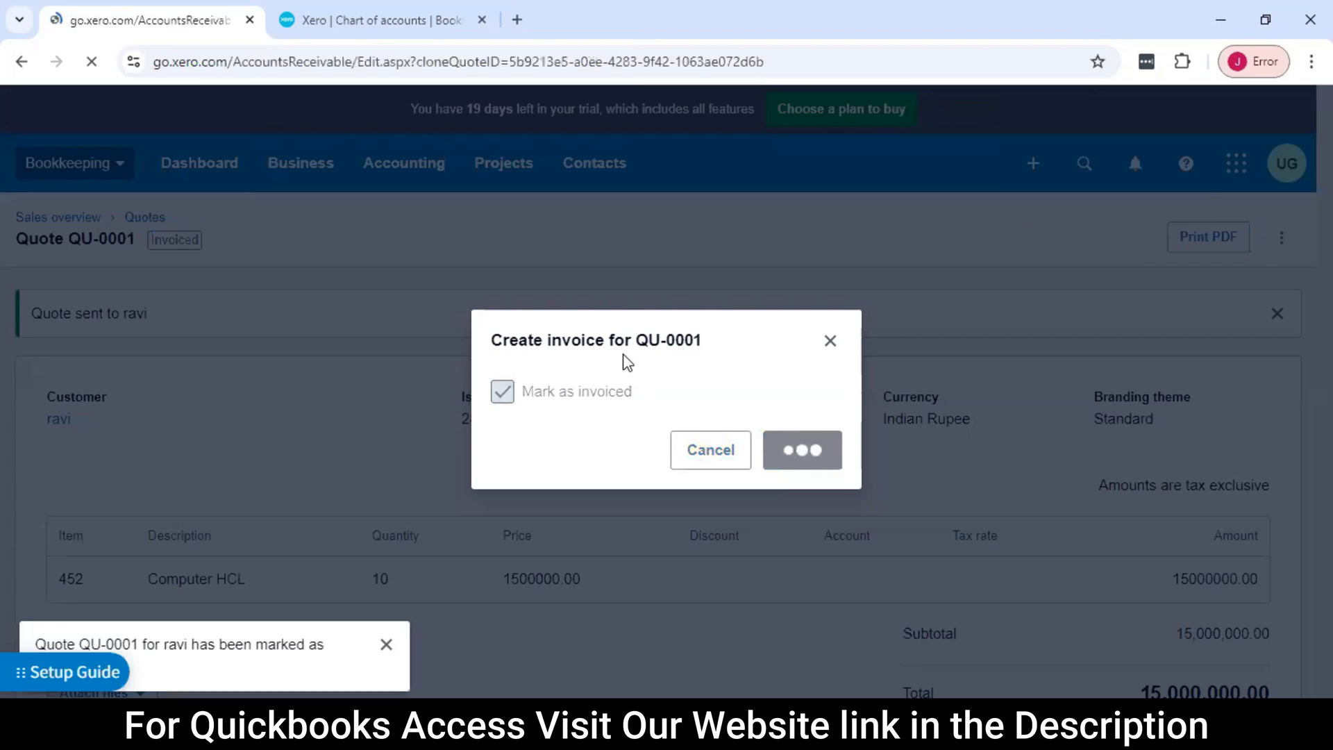
Review the invoice created from the quote, dismiss the new invoicing announcement and try to approve the invoice
{"action": "scroll", "coordinate": [700, 414], "scroll_direction": "down", "scroll_amount": 3}
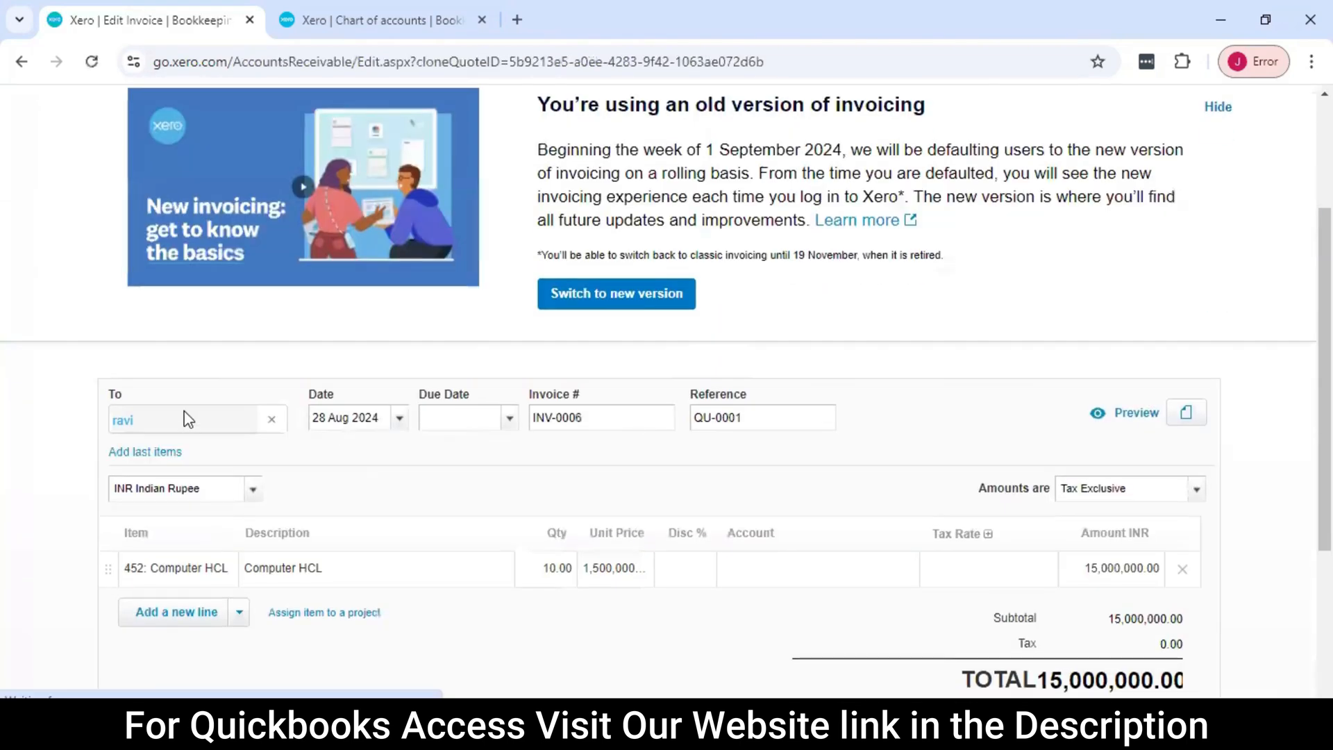
{"action": "scroll", "coordinate": [375, 394], "scroll_direction": "down", "scroll_amount": 3}
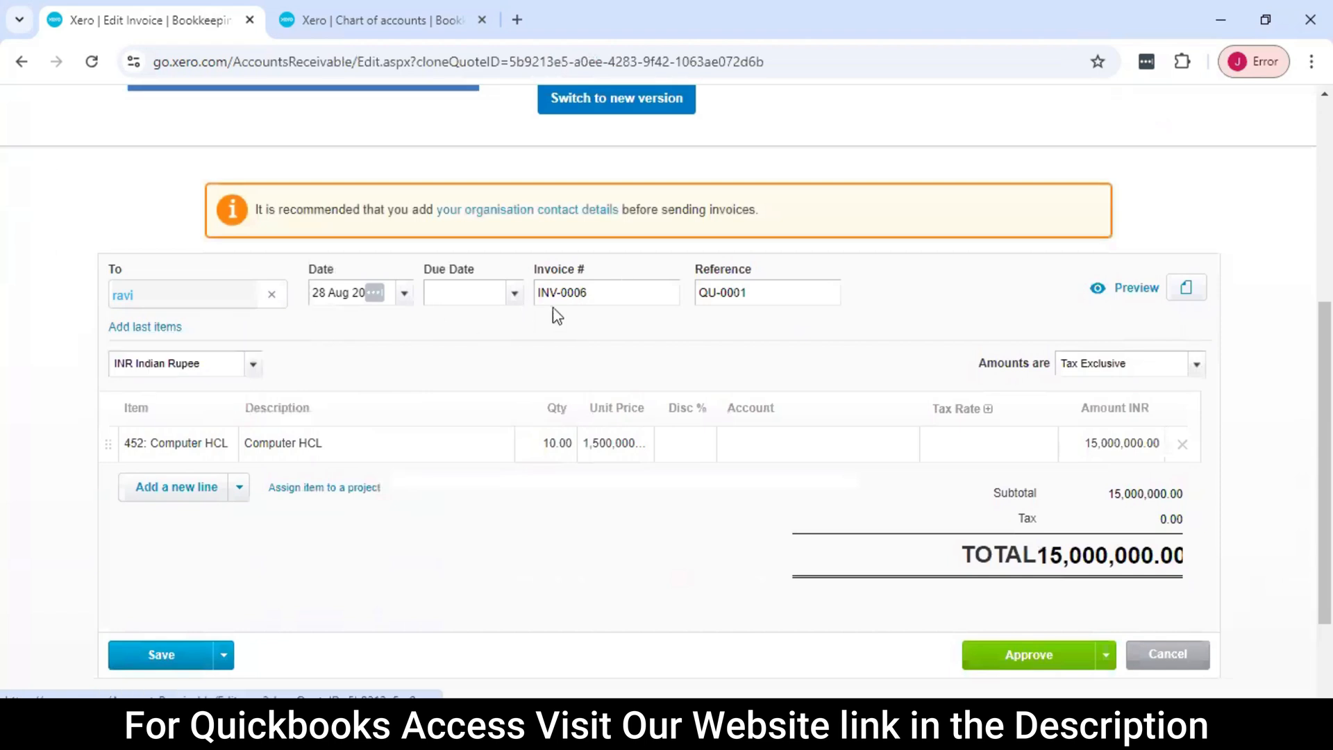
{"action": "scroll", "coordinate": [670, 347], "scroll_direction": "down", "scroll_amount": 2}
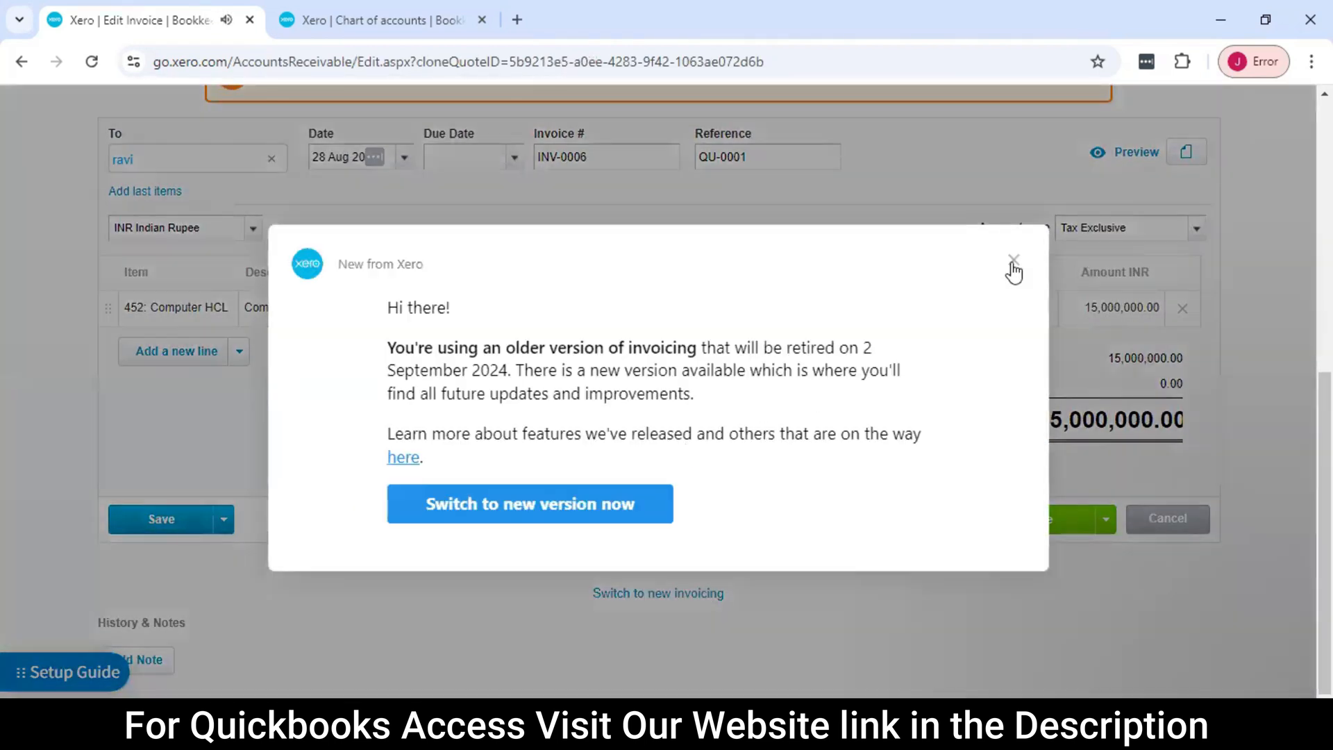
{"action": "left_click", "coordinate": [1014, 263]}
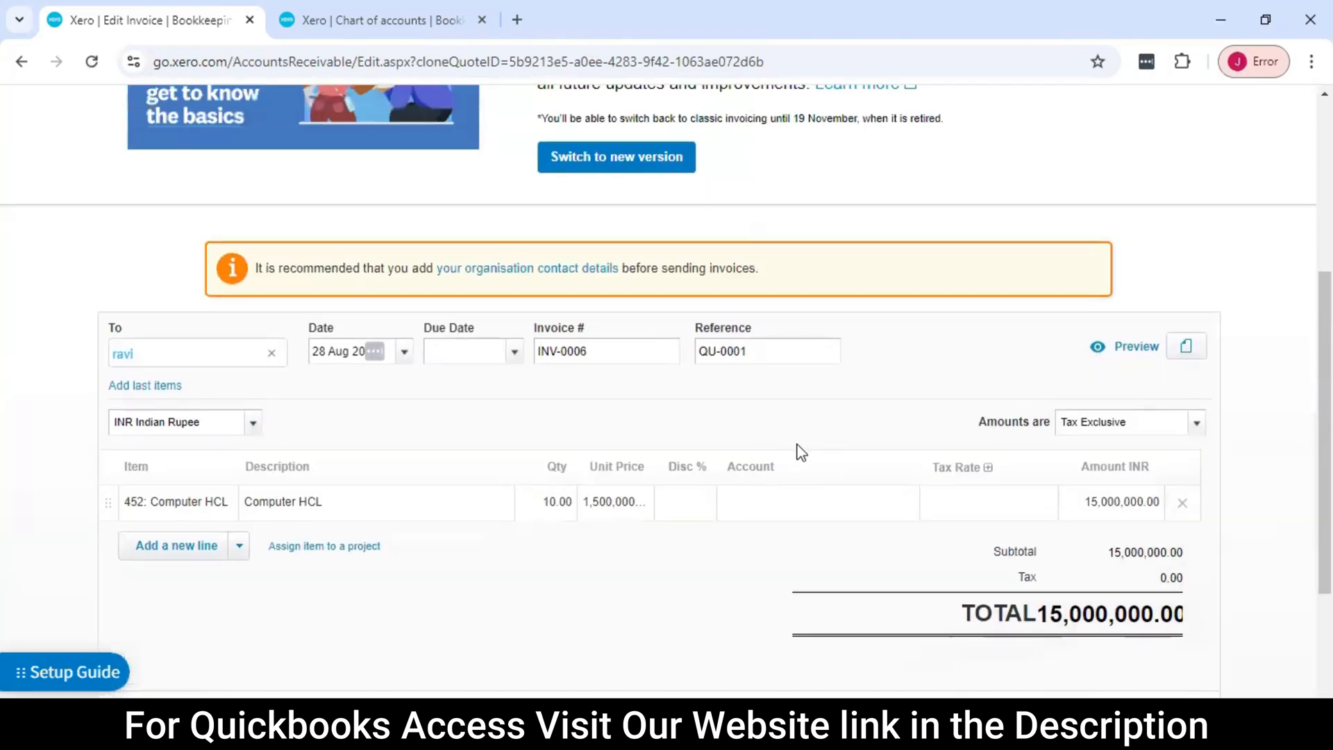
{"action": "left_click", "coordinate": [1024, 524]}
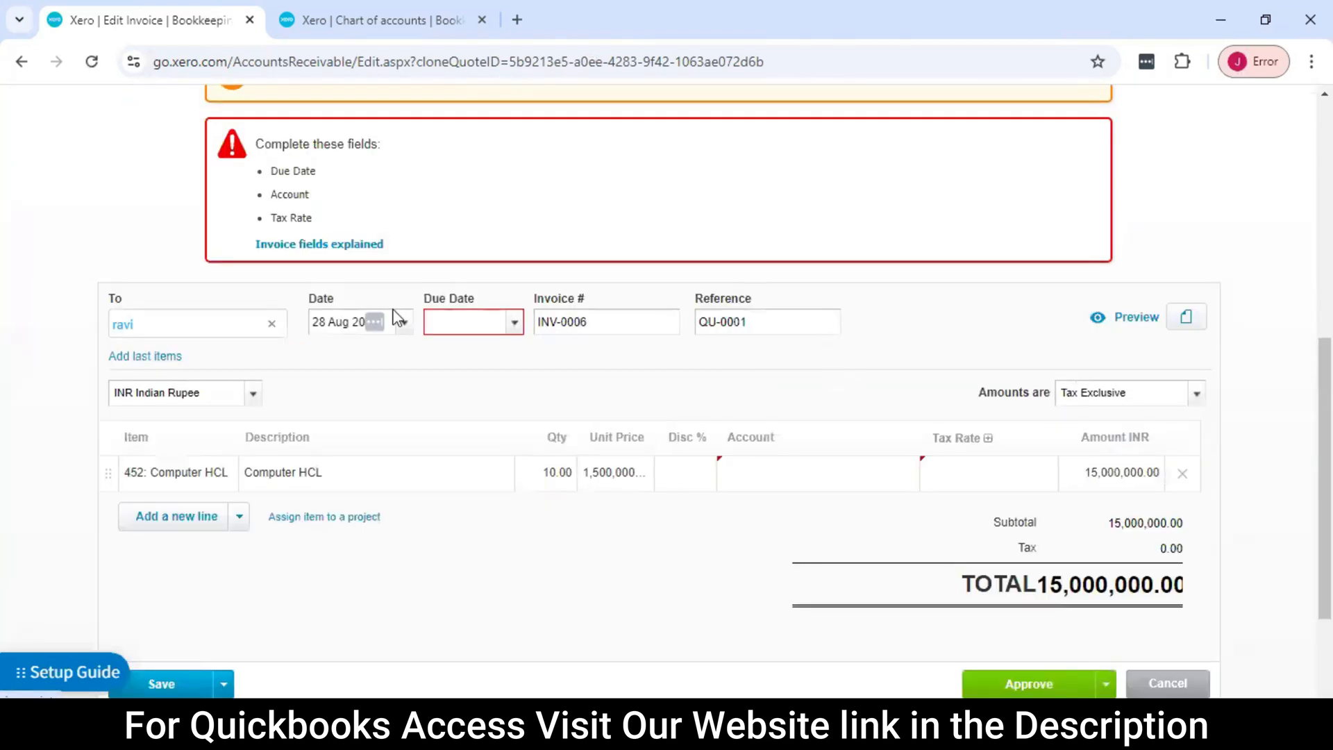
Set the invoice's due date to 28 Sep 2024
{"action": "scroll", "coordinate": [464, 328], "scroll_direction": "down", "scroll_amount": 2}
{"action": "scroll", "coordinate": [463, 328], "scroll_direction": "up", "scroll_amount": 1}
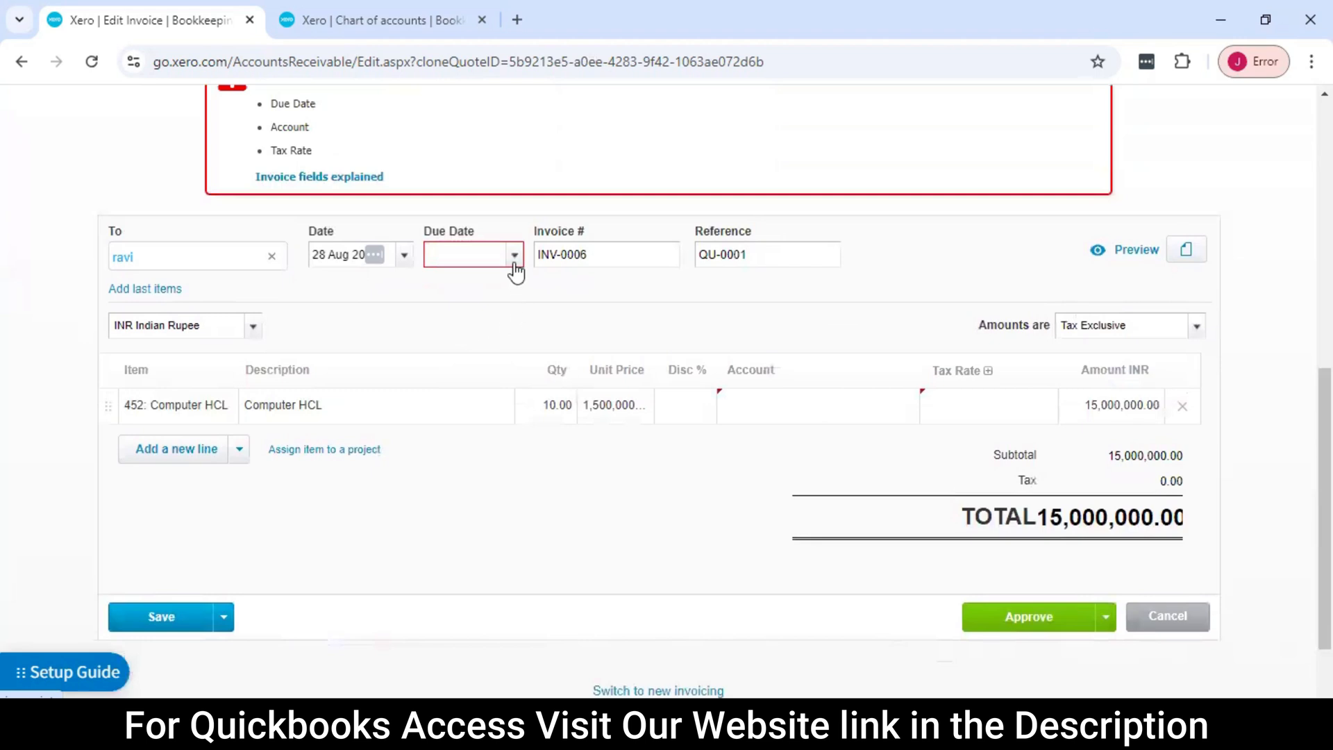
{"action": "scroll", "coordinate": [558, 320], "scroll_direction": "up", "scroll_amount": 1}
{"action": "left_click", "coordinate": [515, 353]}
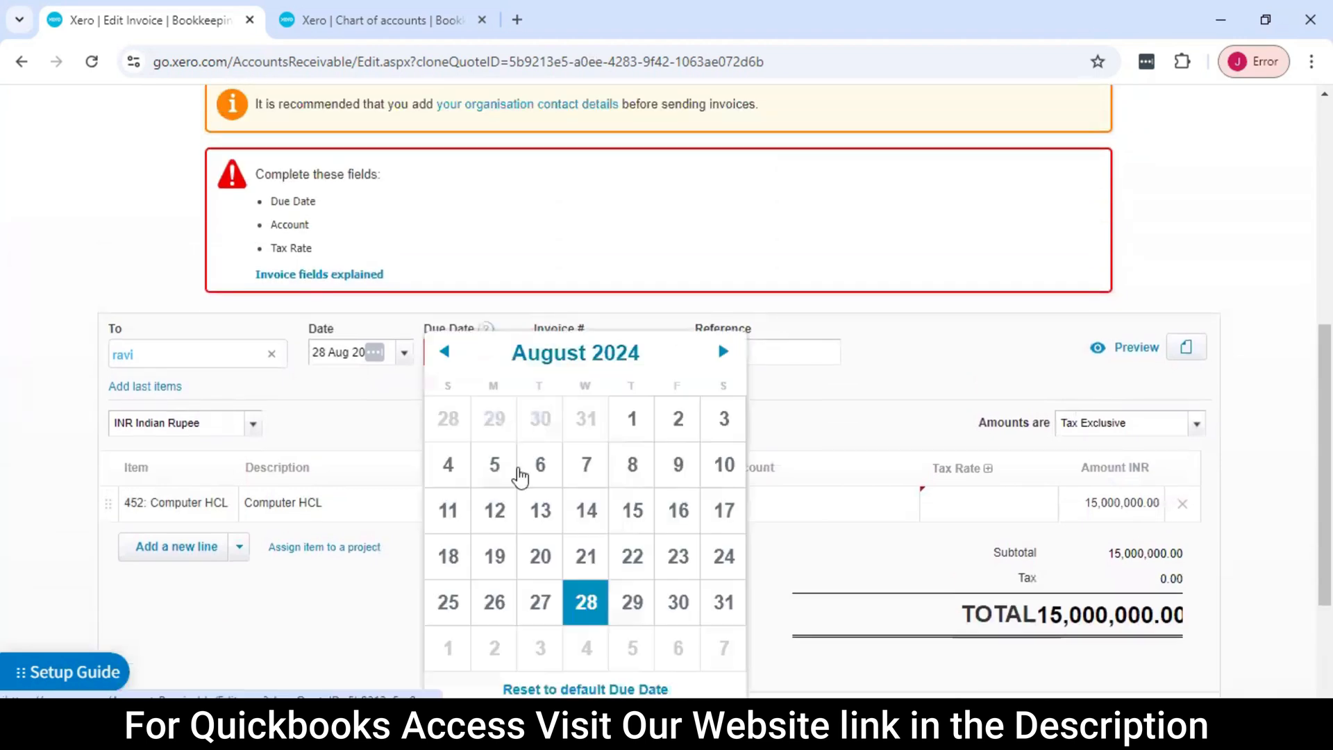
{"action": "left_click", "coordinate": [723, 352]}
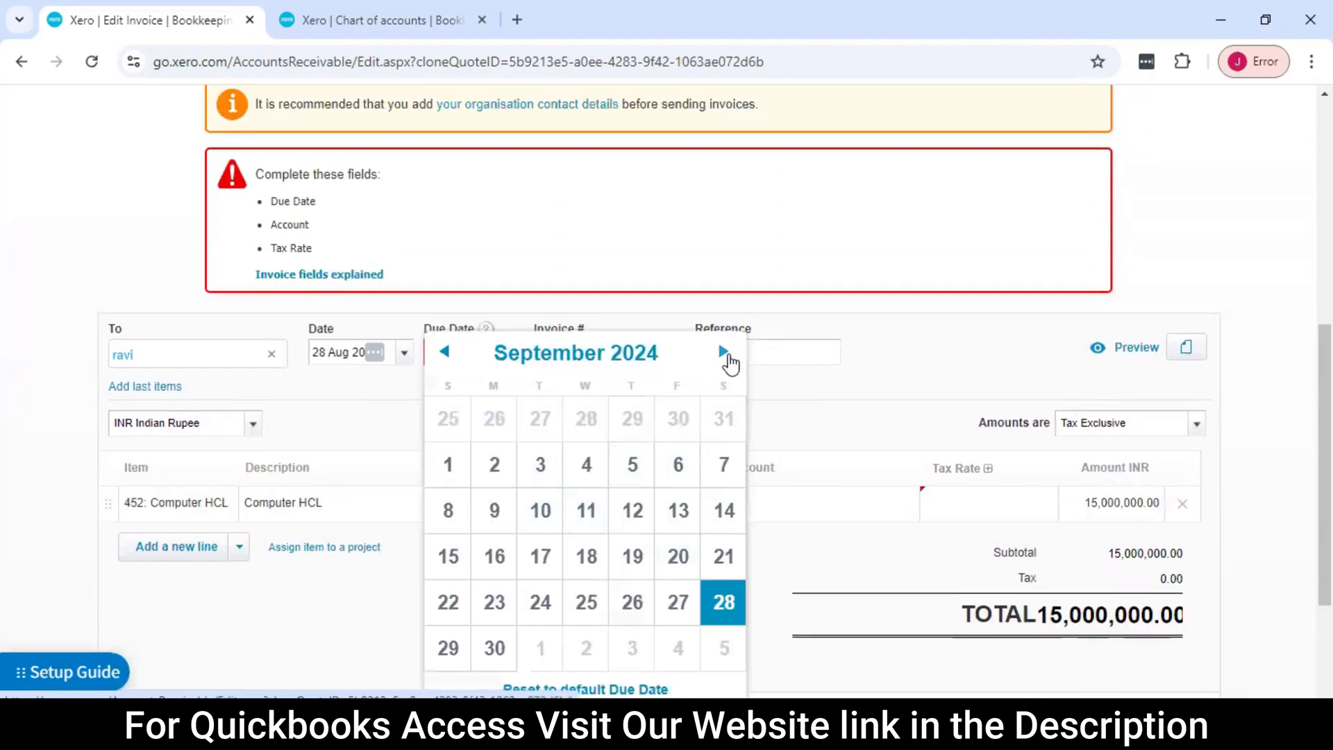
{"action": "left_click", "coordinate": [723, 352]}
{"action": "left_click", "coordinate": [445, 353]}
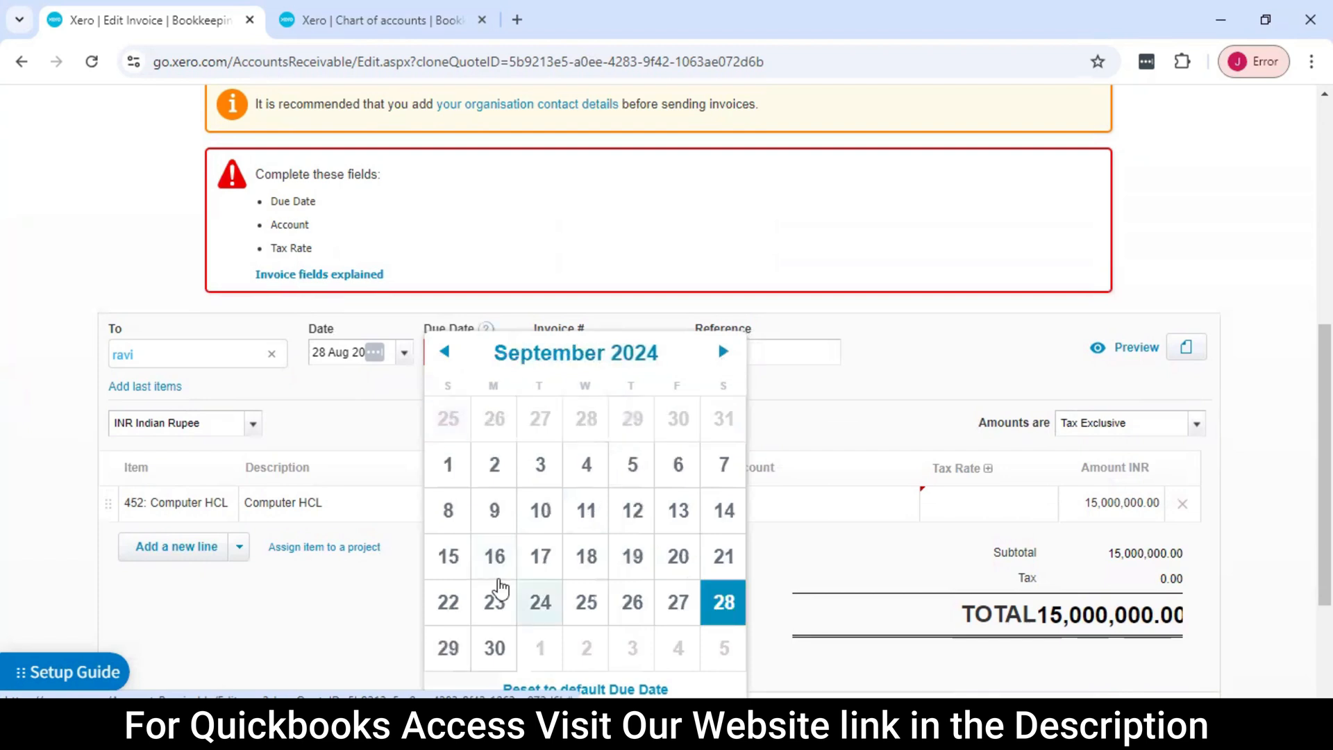
{"action": "left_click", "coordinate": [500, 587]}
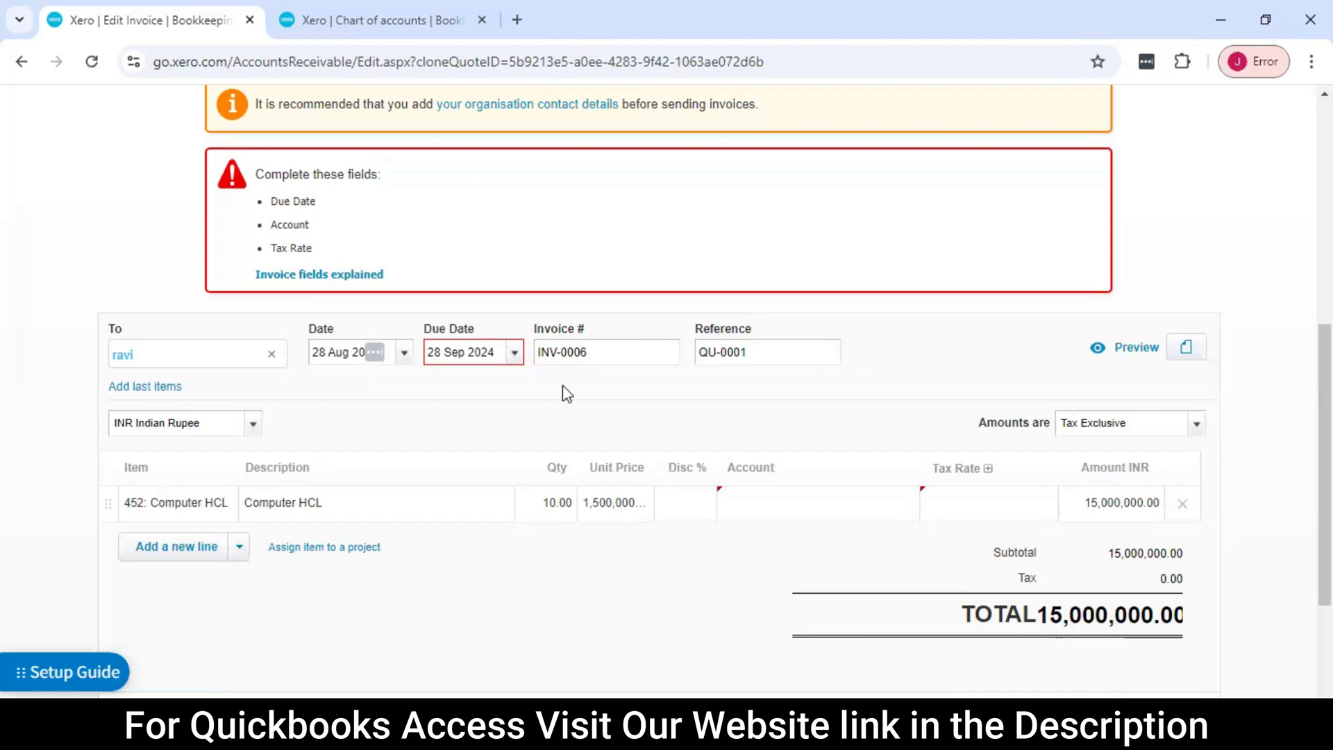
Assign the account 200 - Sales to the Computer HCL line item
{"action": "scroll", "coordinate": [828, 476], "scroll_direction": "down", "scroll_amount": 2}
{"action": "left_click", "coordinate": [796, 400]}
{"action": "scroll", "coordinate": [834, 389], "scroll_direction": "down", "scroll_amount": 2}
{"action": "left_click", "coordinate": [905, 311]}
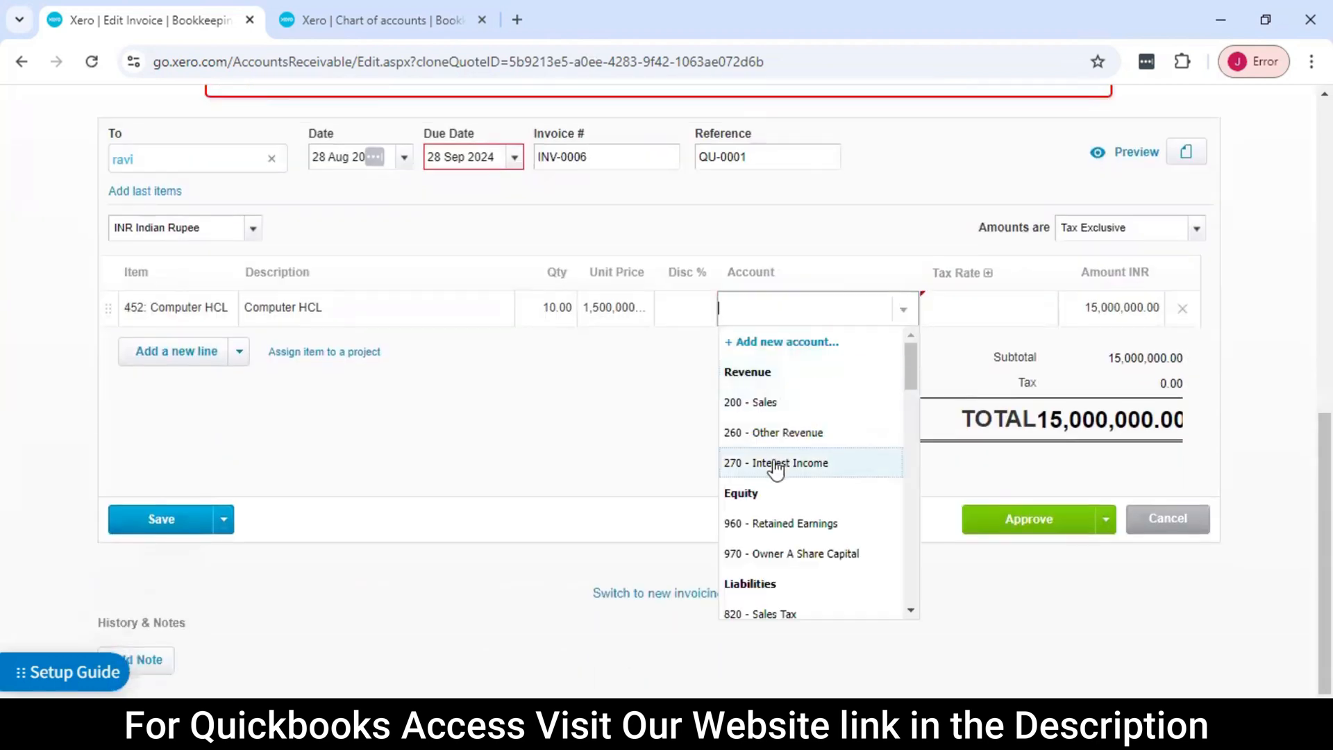
{"action": "left_click", "coordinate": [800, 408]}
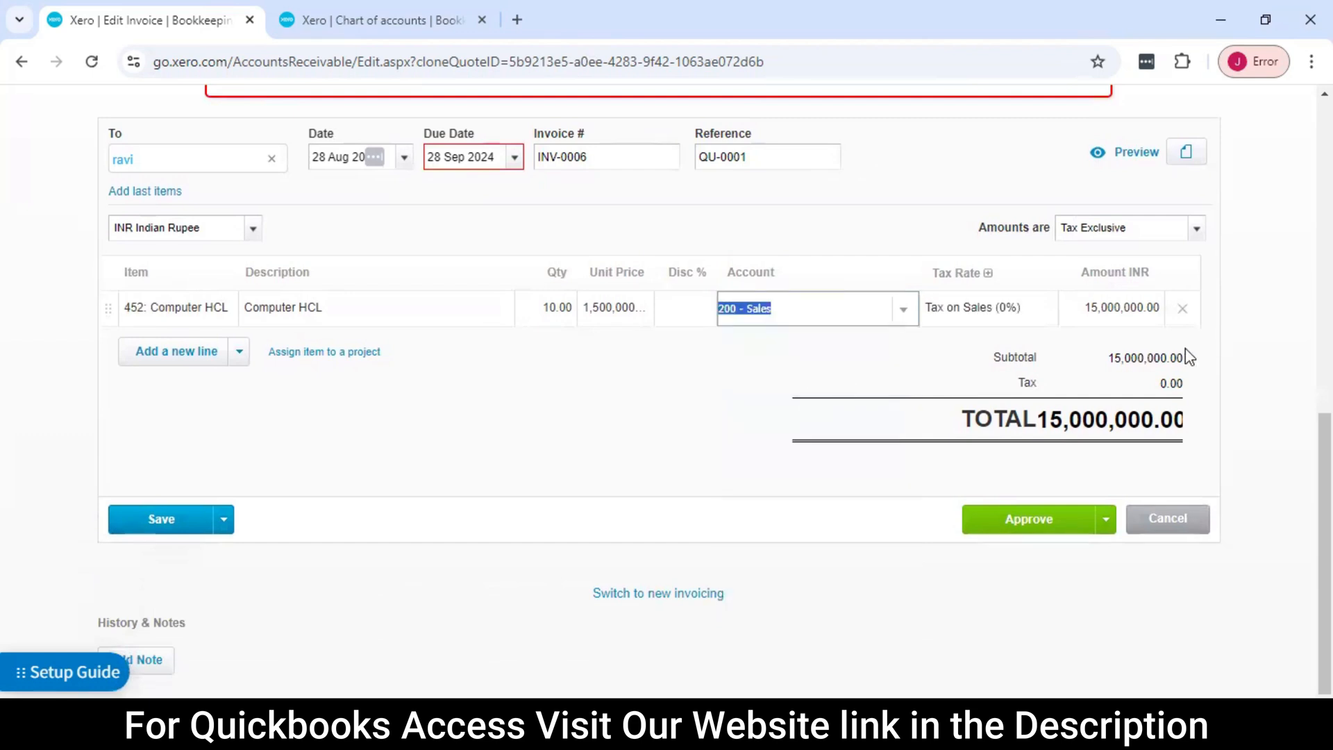
{"action": "left_click", "coordinate": [1283, 351]}
Approve the completed invoice and review the details of the approved invoice
{"action": "scroll", "coordinate": [1280, 351], "scroll_direction": "up", "scroll_amount": 2}
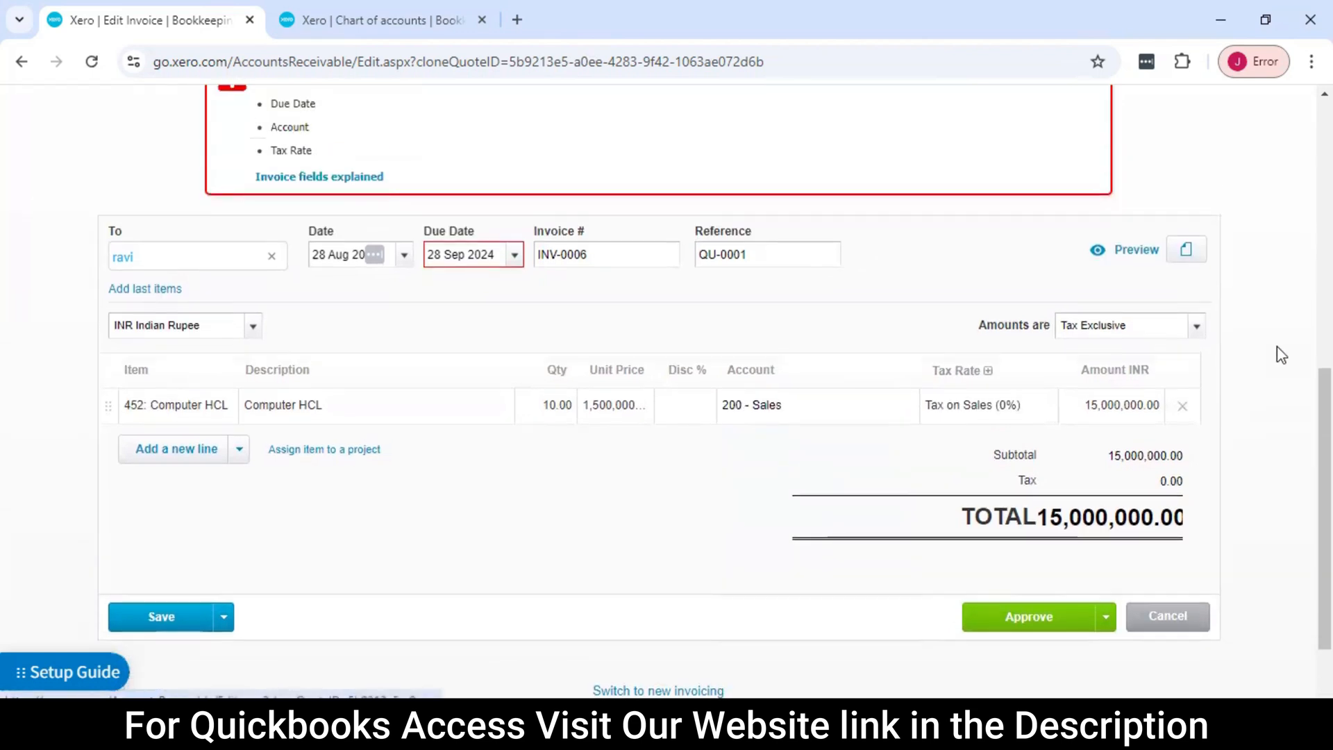
{"action": "scroll", "coordinate": [1281, 354], "scroll_direction": "down", "scroll_amount": 2}
{"action": "left_click", "coordinate": [1036, 521]}
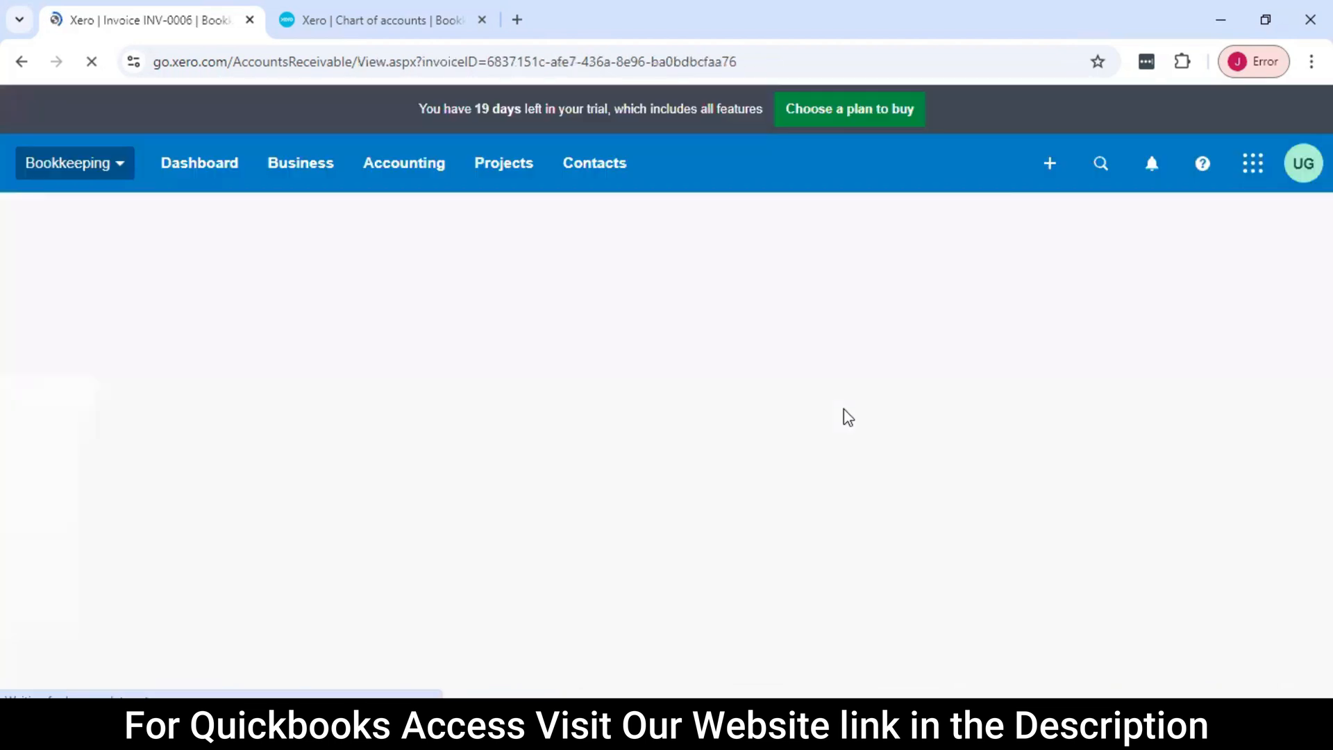
{"action": "scroll", "coordinate": [653, 425], "scroll_direction": "down", "scroll_amount": 5}
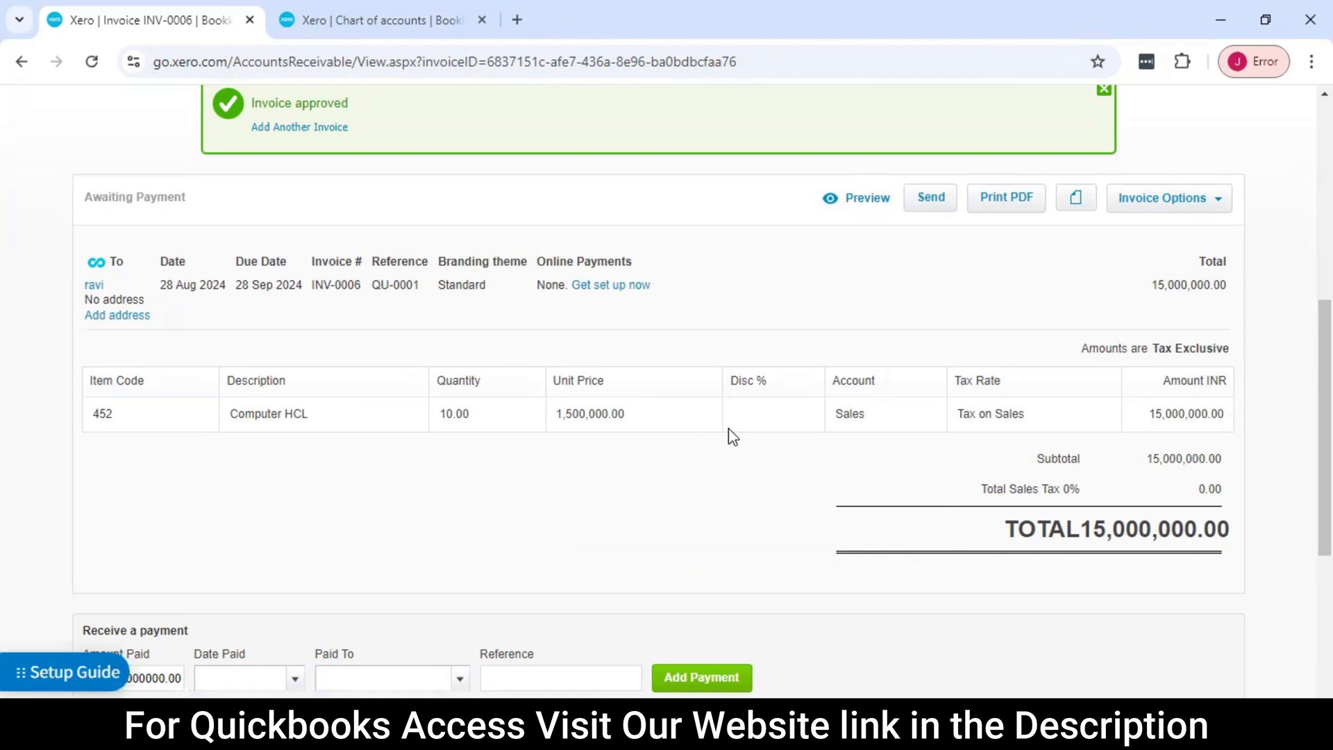
{"action": "scroll", "coordinate": [733, 437], "scroll_direction": "up", "scroll_amount": 1}
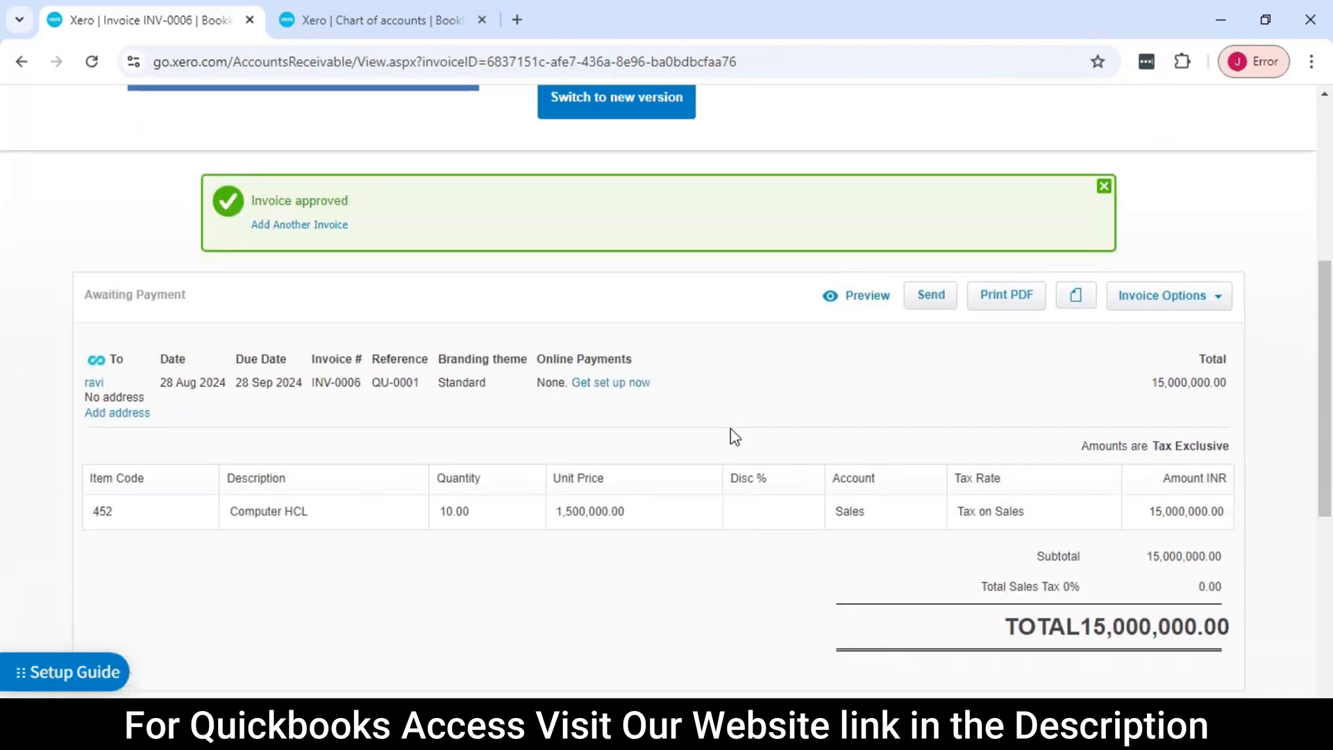
{"action": "scroll", "coordinate": [730, 428], "scroll_direction": "up", "scroll_amount": 1}
{"action": "scroll", "coordinate": [587, 356], "scroll_direction": "down", "scroll_amount": 1}
{"action": "scroll", "coordinate": [636, 374], "scroll_direction": "up", "scroll_amount": 1}
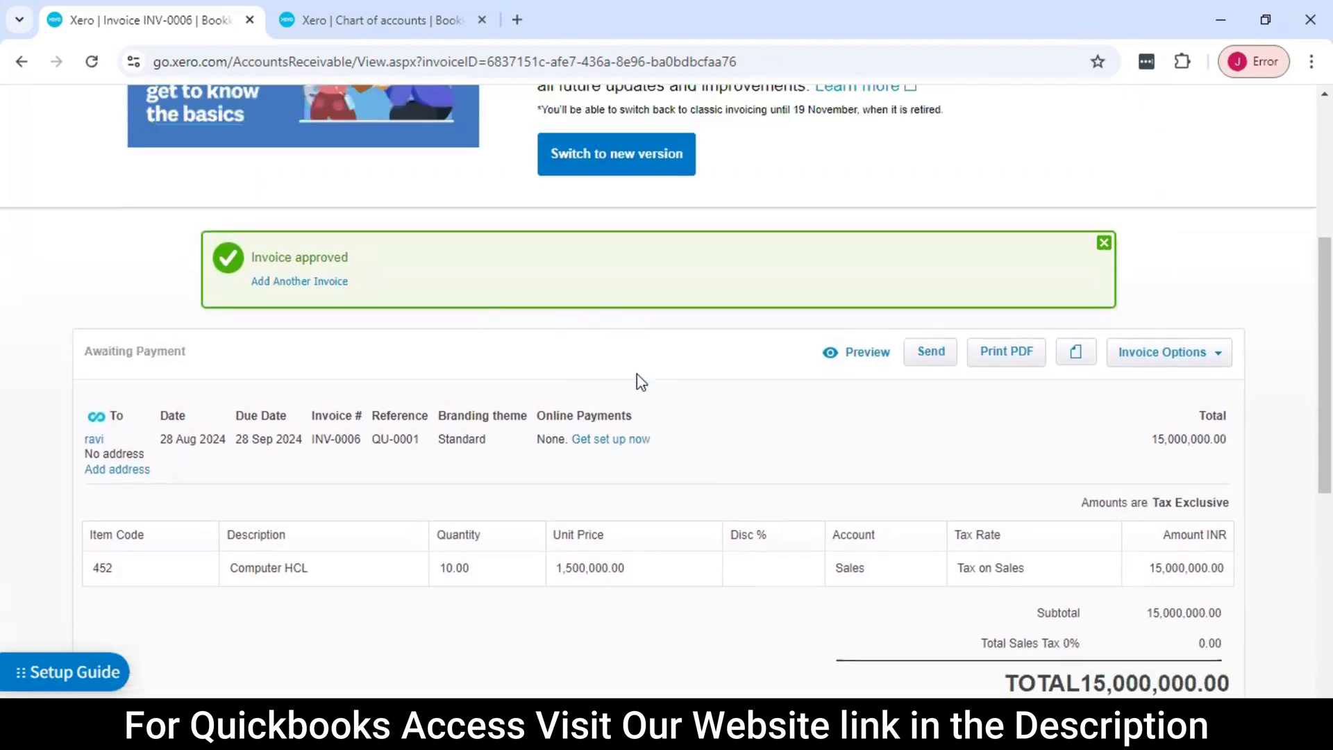
Set the date paid for the invoice's received payment to 28 Sep 2024
{"action": "scroll", "coordinate": [658, 392], "scroll_direction": "down", "scroll_amount": 1}
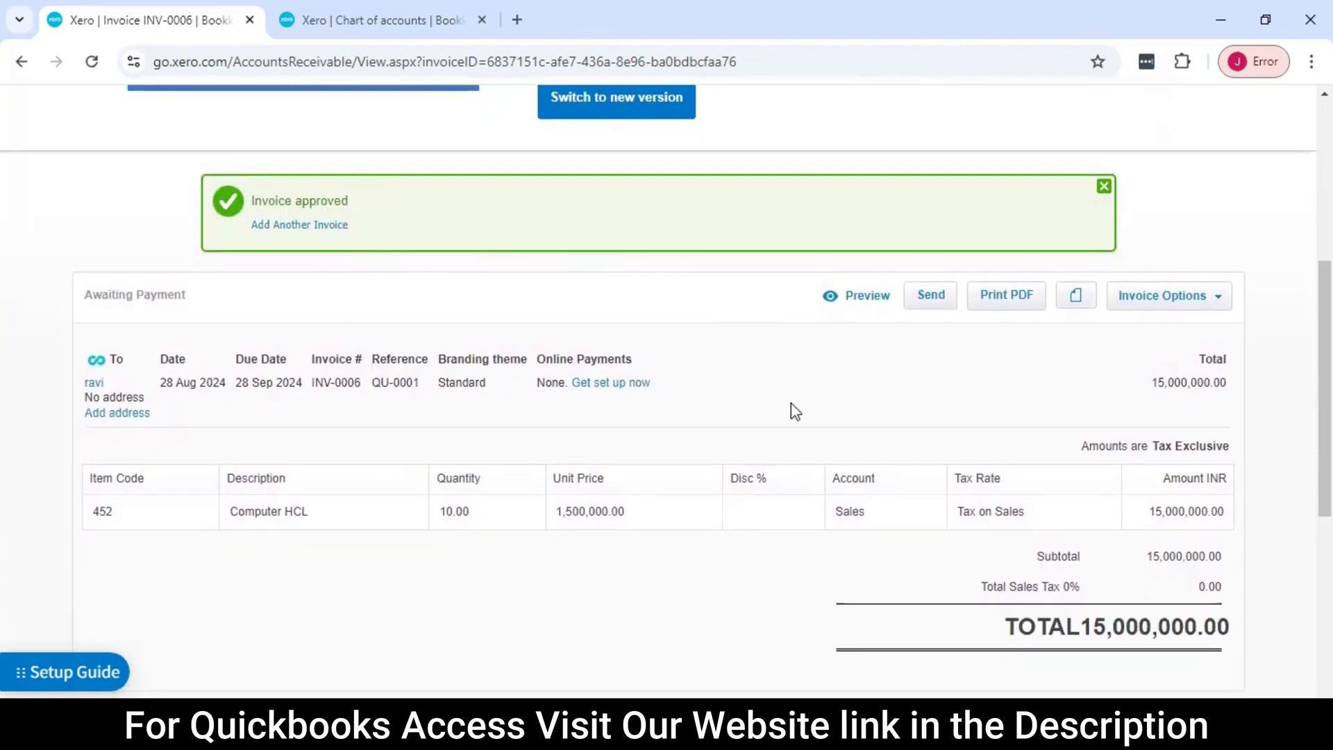
{"action": "scroll", "coordinate": [790, 411], "scroll_direction": "down", "scroll_amount": 2}
{"action": "scroll", "coordinate": [430, 427], "scroll_direction": "down", "scroll_amount": 2}
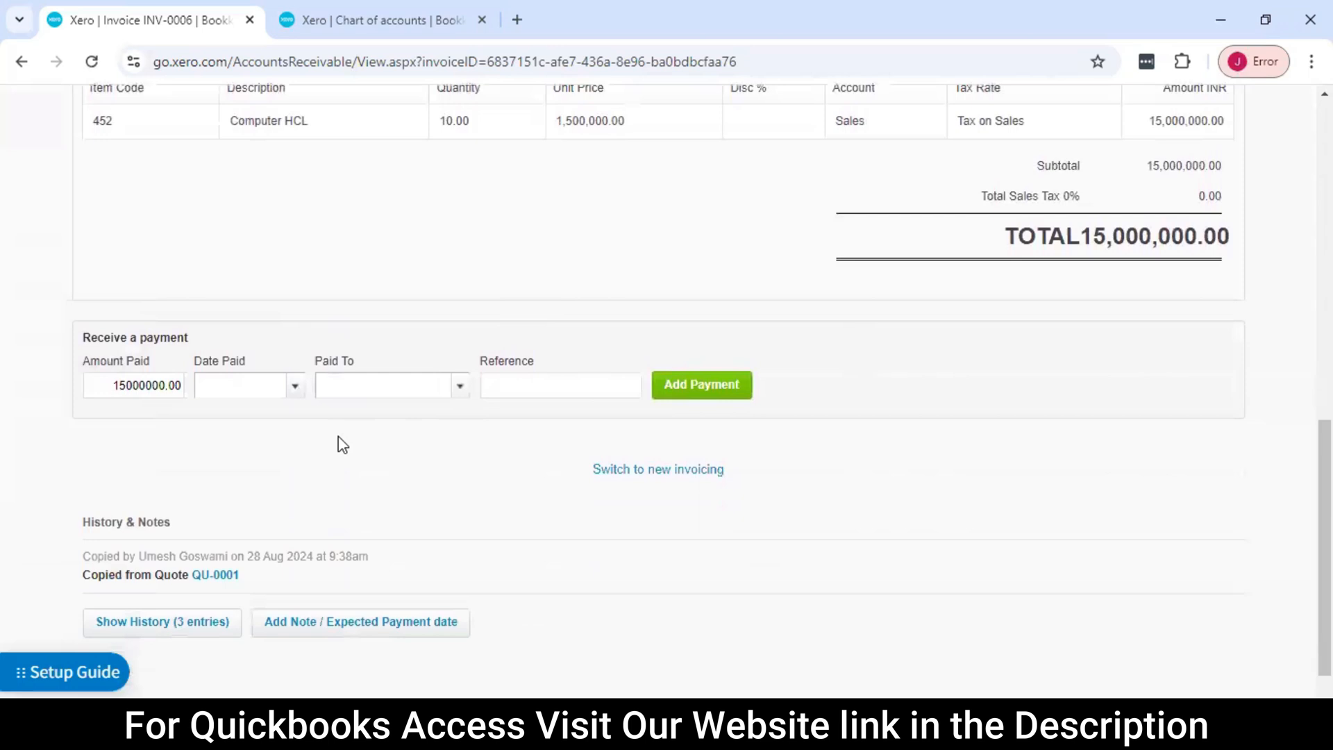
{"action": "left_click", "coordinate": [296, 388]}
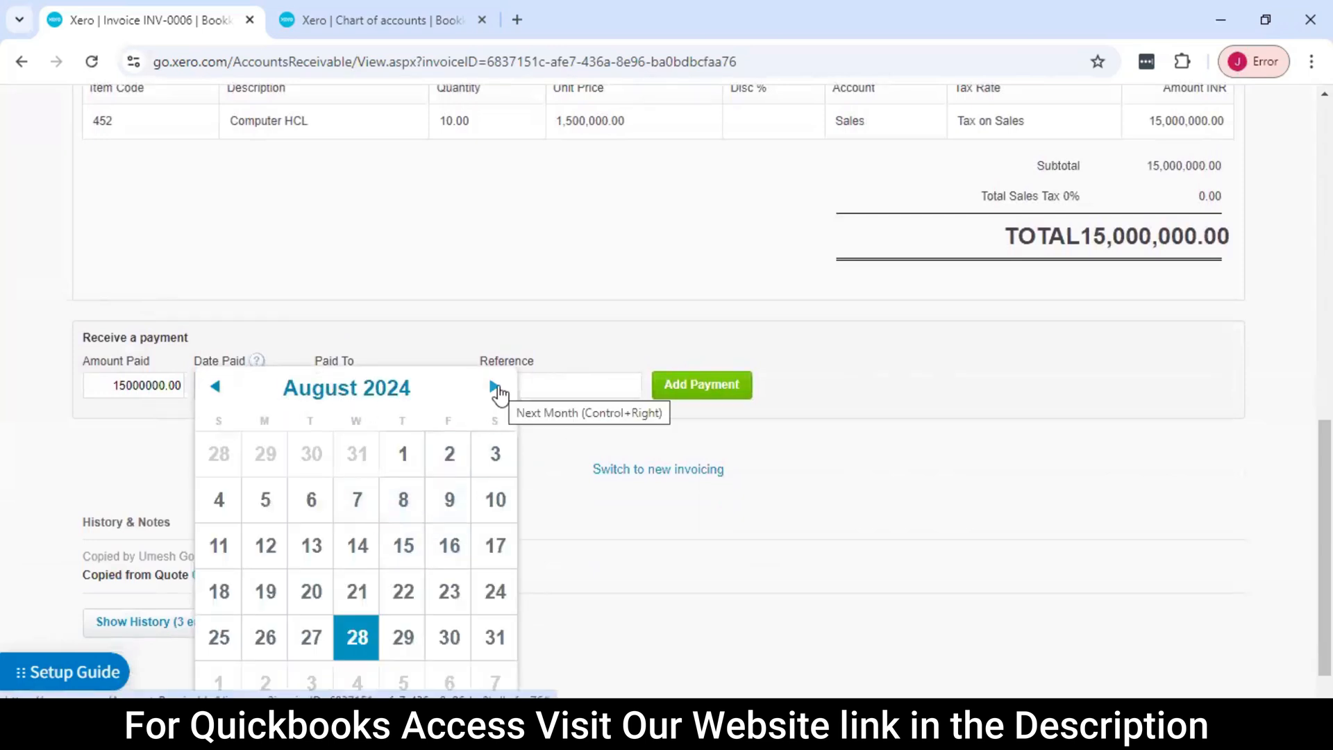
{"action": "left_click", "coordinate": [791, 484]}
{"action": "left_click", "coordinate": [295, 387]}
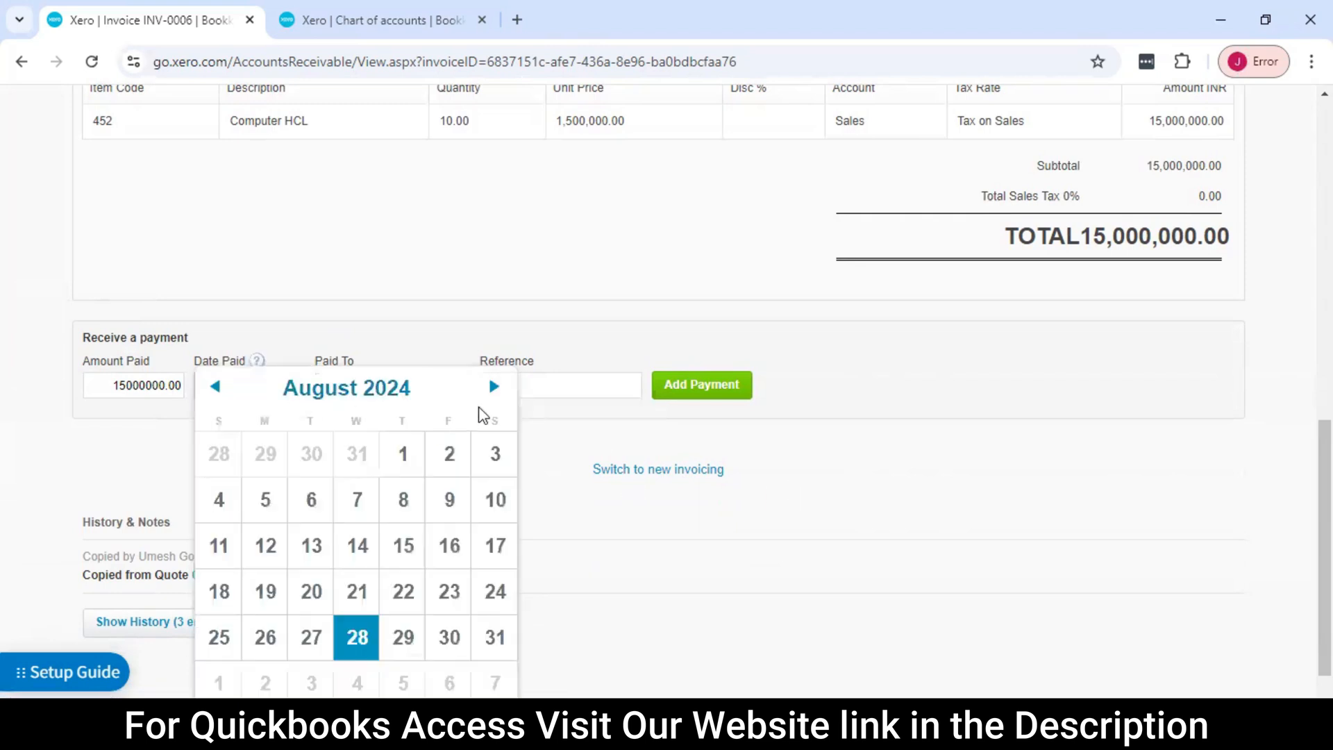
{"action": "left_click", "coordinate": [492, 390]}
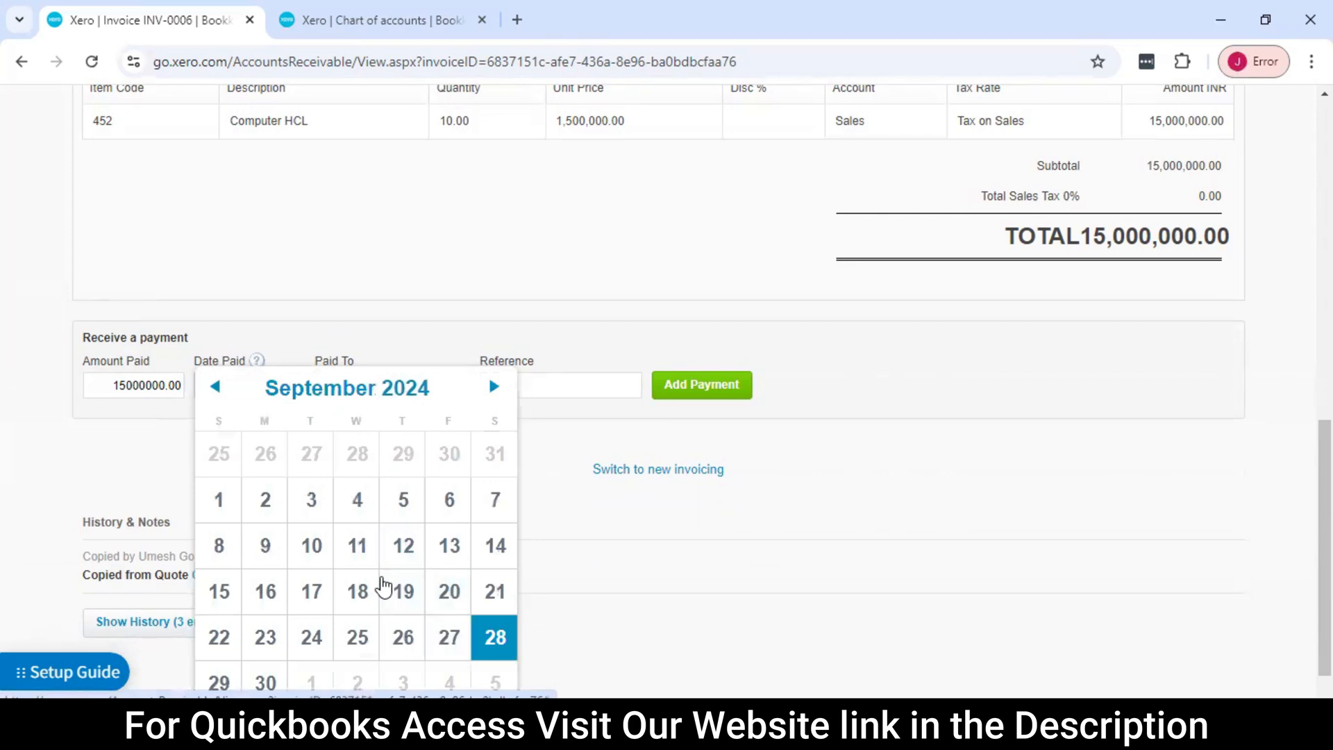
{"action": "left_click", "coordinate": [493, 636]}
Choose the Bookkeeping bank account as the payment's destination and add the payment to the invoice
{"action": "left_click", "coordinate": [460, 386]}
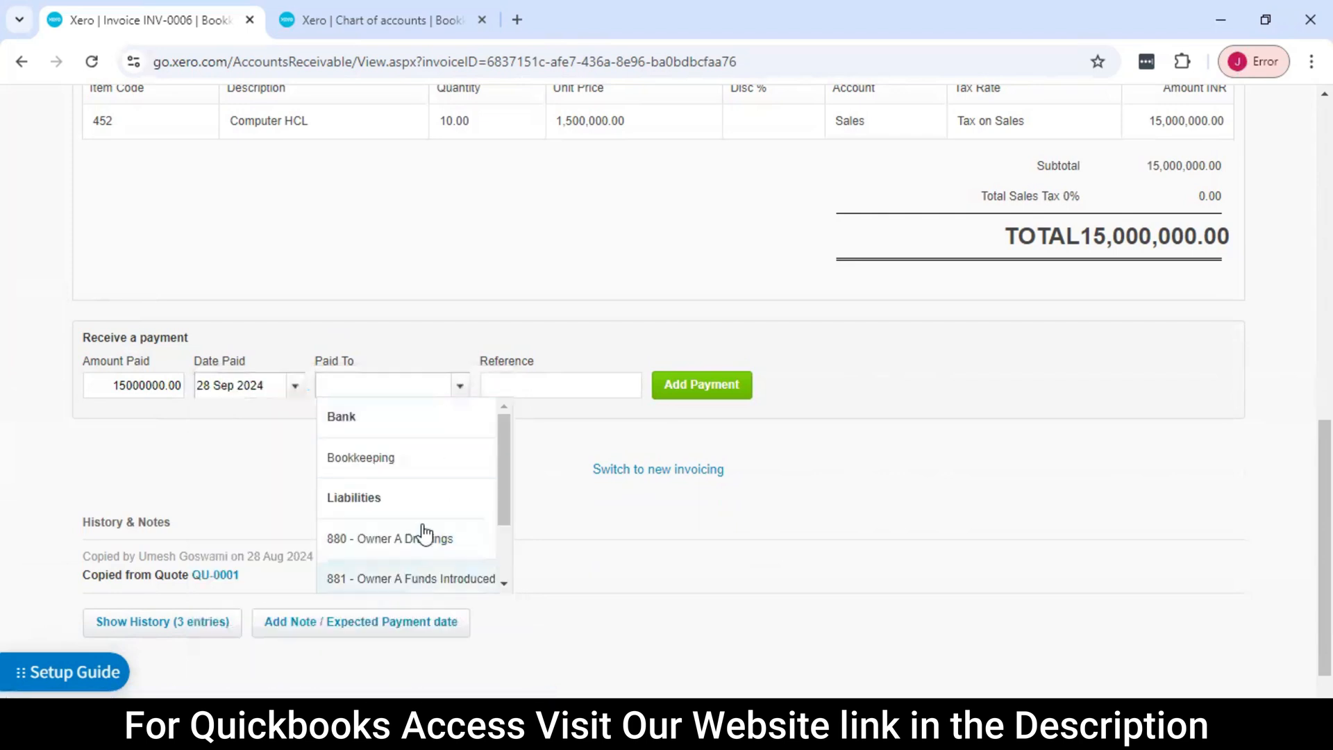
{"action": "left_click", "coordinate": [409, 463]}
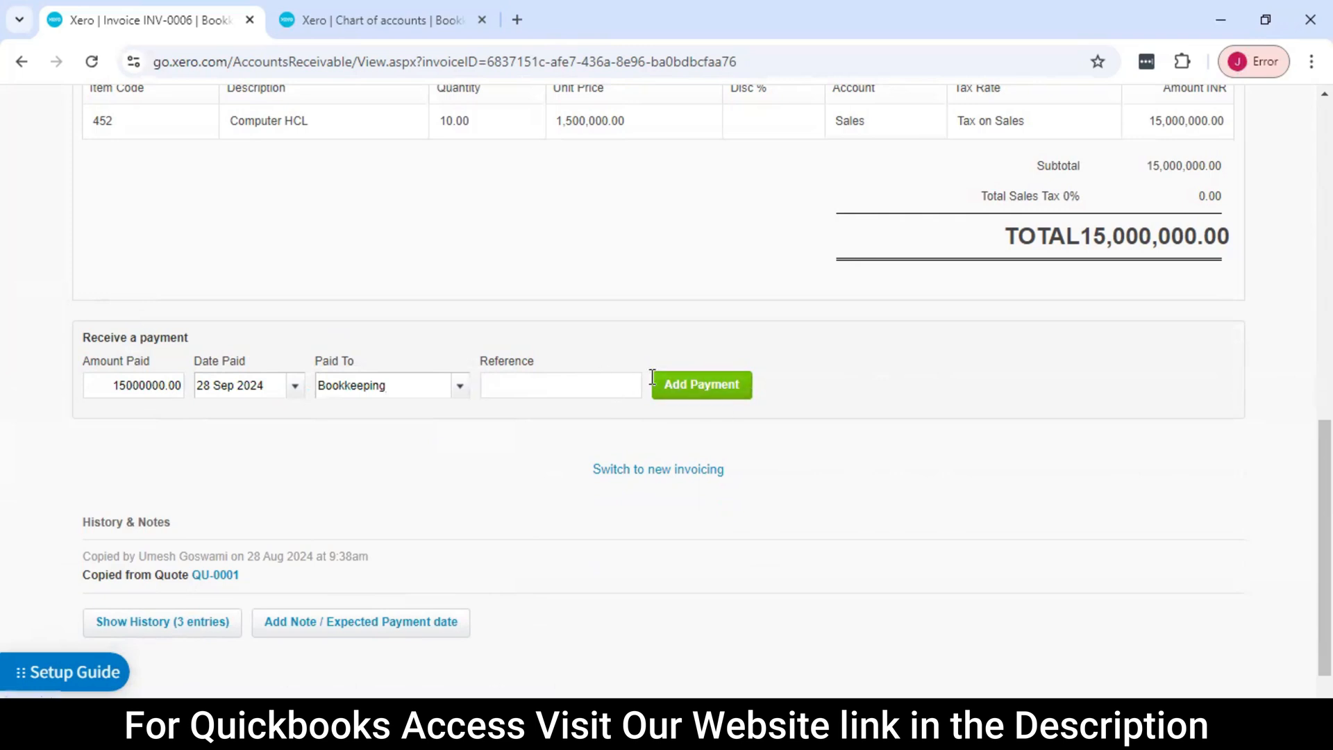
{"action": "left_click", "coordinate": [735, 394]}
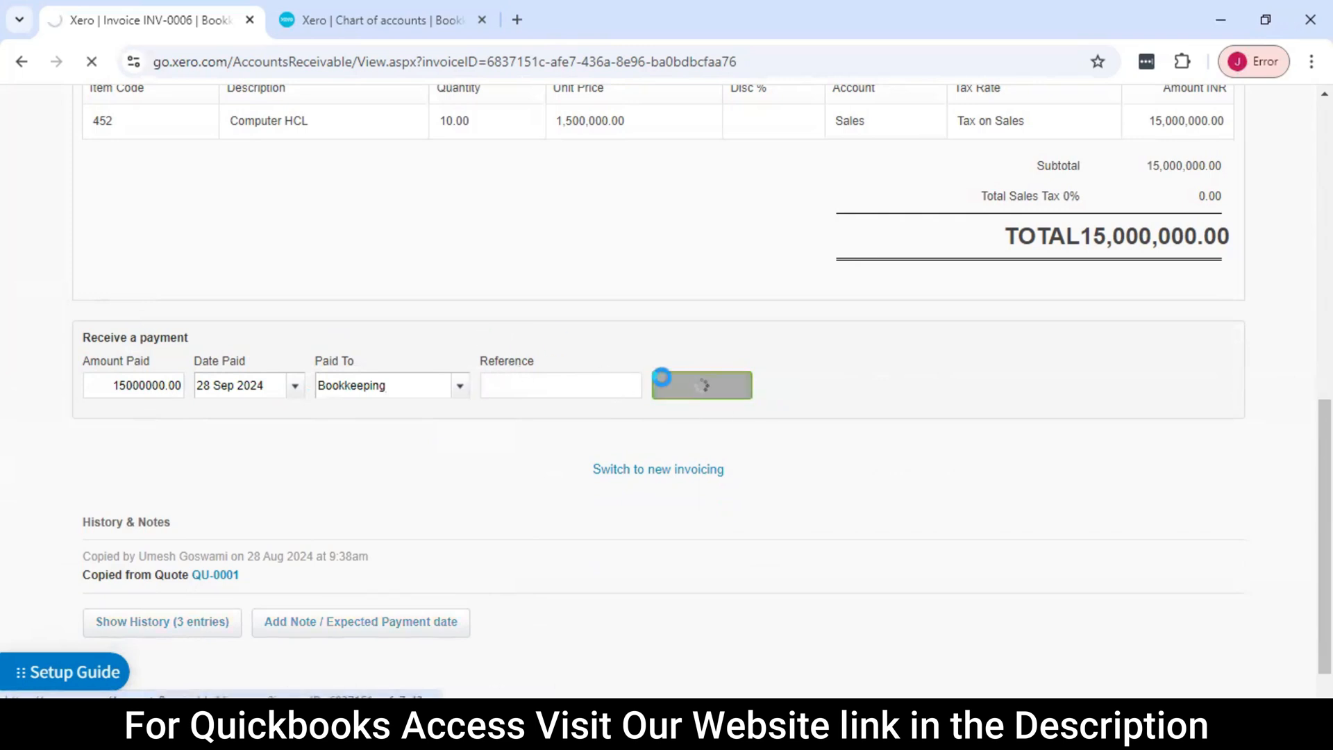